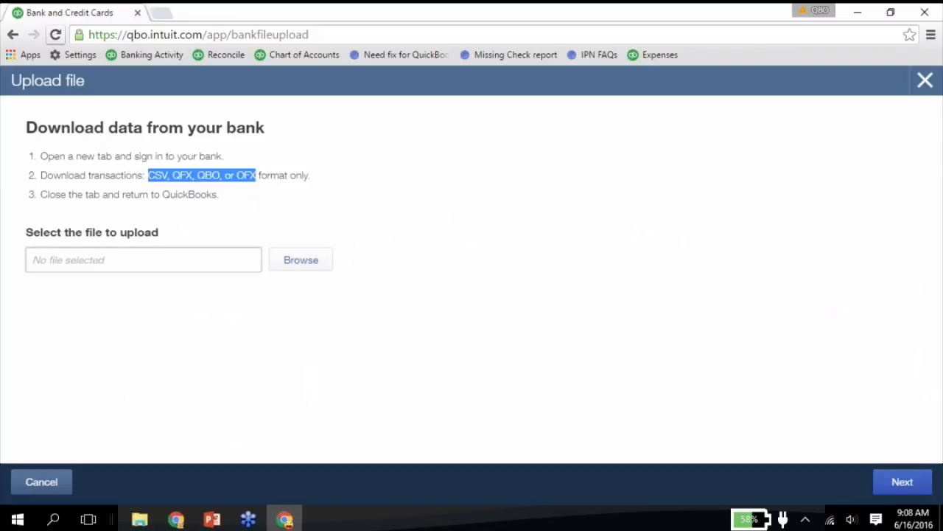
- Cancel the bank file upload and look over the Checking account's transactions awaiting review
click(46, 487)
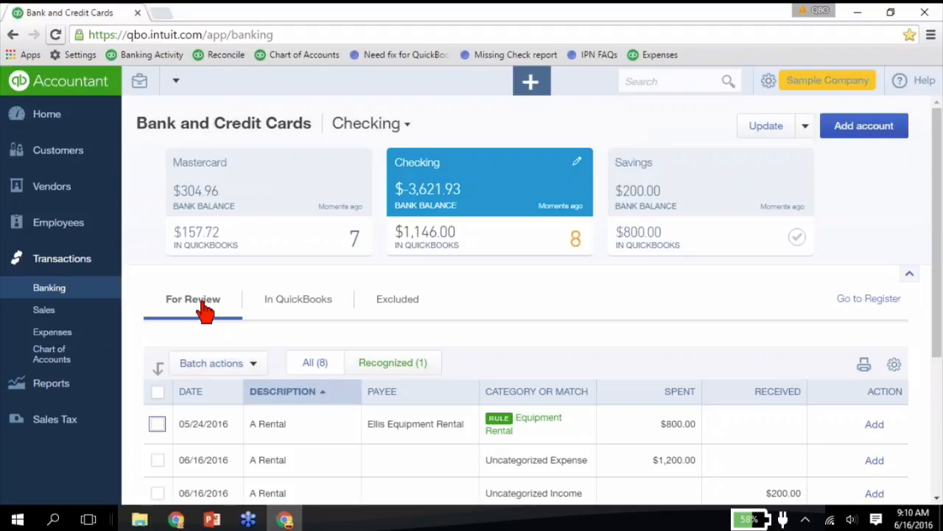
scroll(221, 324, down, 2)
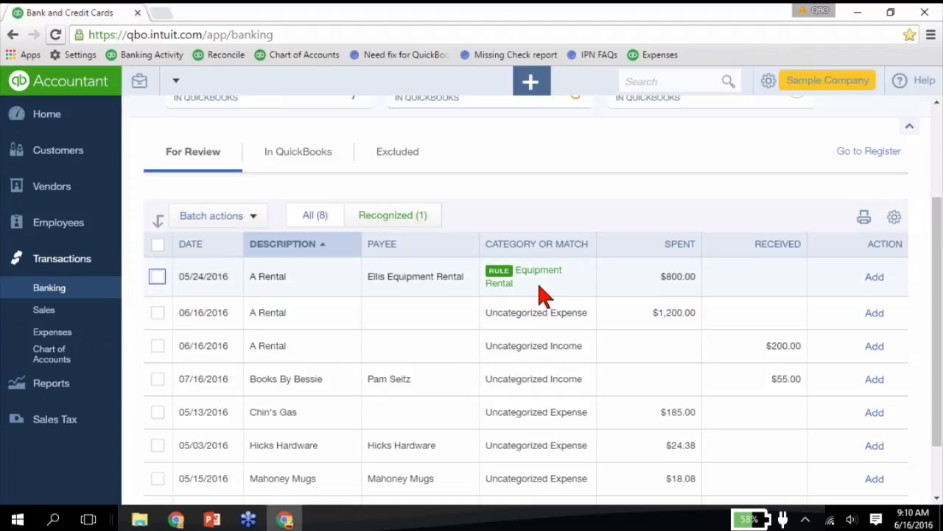
scroll(544, 294, up, 2)
- Go to the bank rules list and open the A Rental rule for editing
click(805, 126)
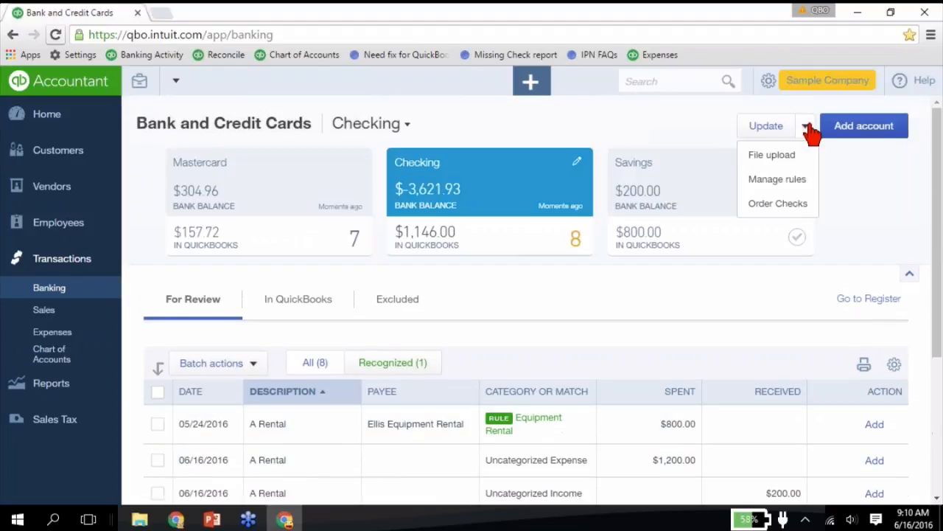
click(778, 179)
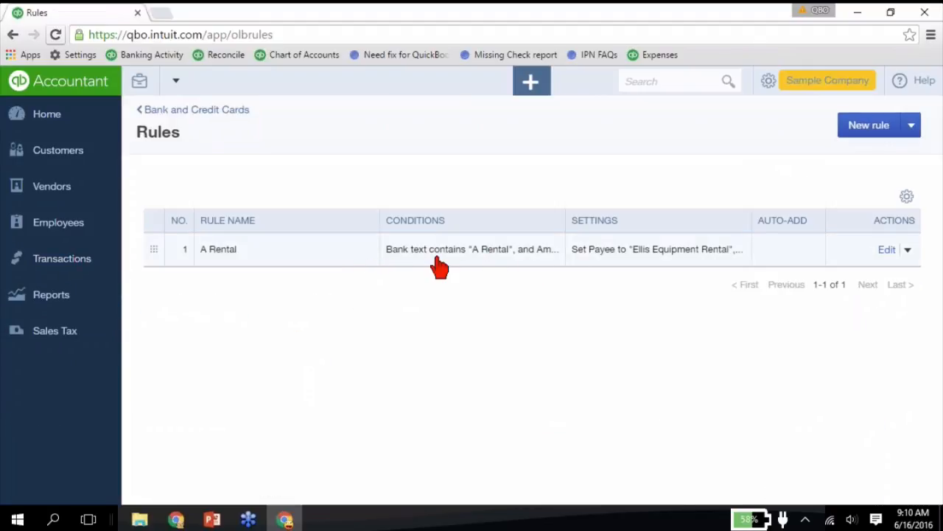
click(885, 251)
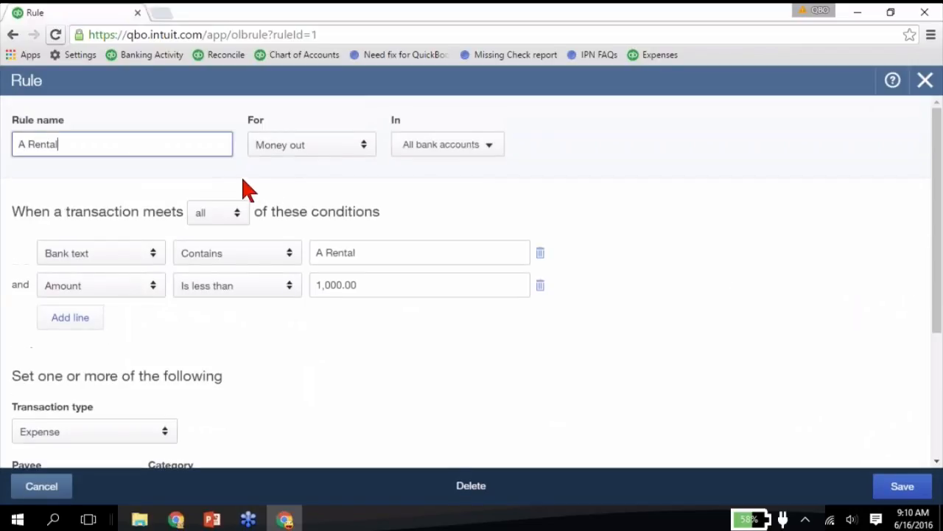
- Examine the A Rental rule's money direction, all/any matching setting, and the choices for its bank text and amount conditions
click(323, 155)
click(325, 156)
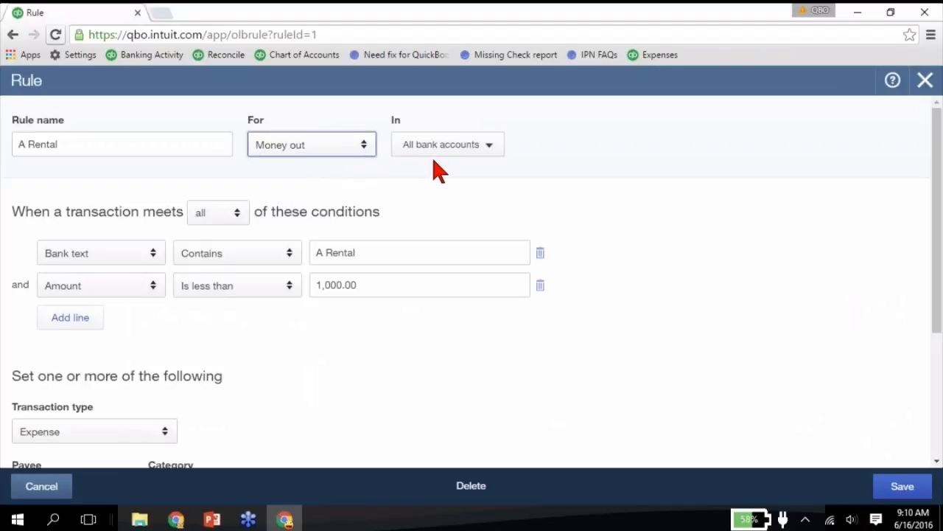
scroll(439, 169, down, 1)
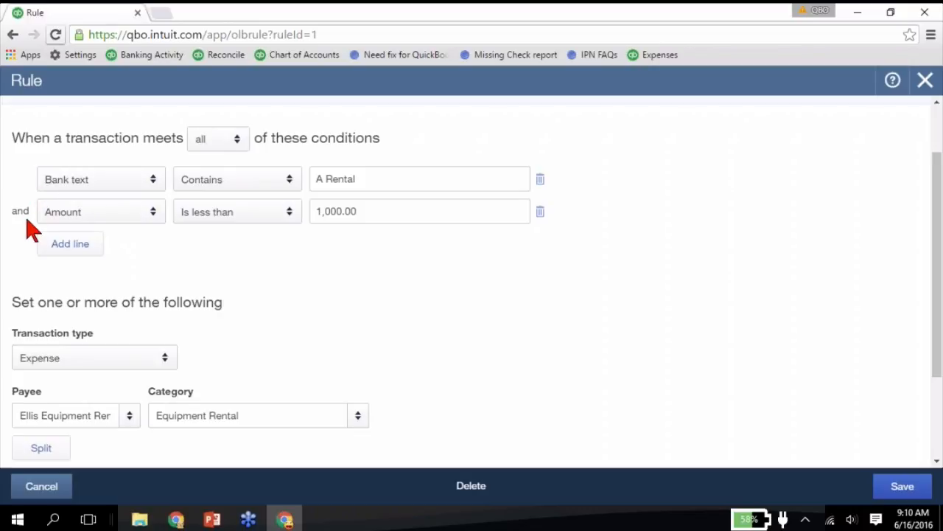
click(235, 145)
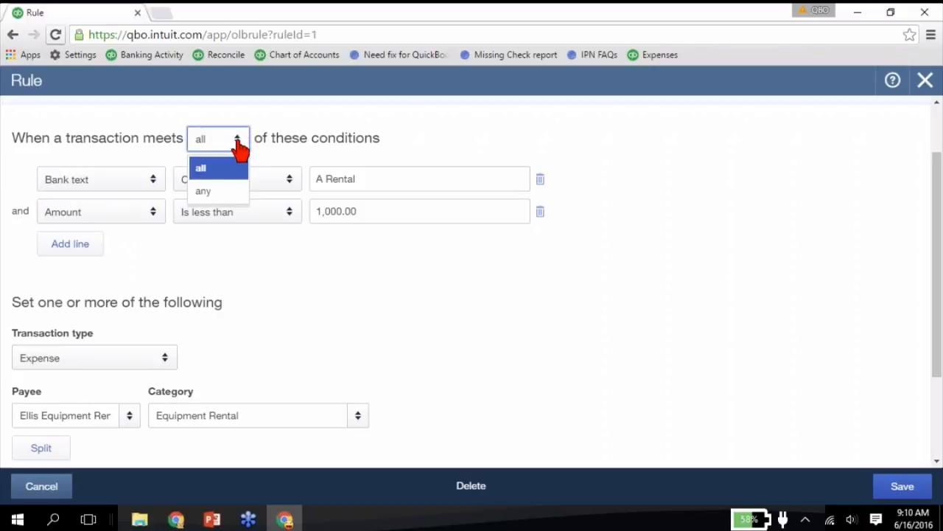
click(241, 146)
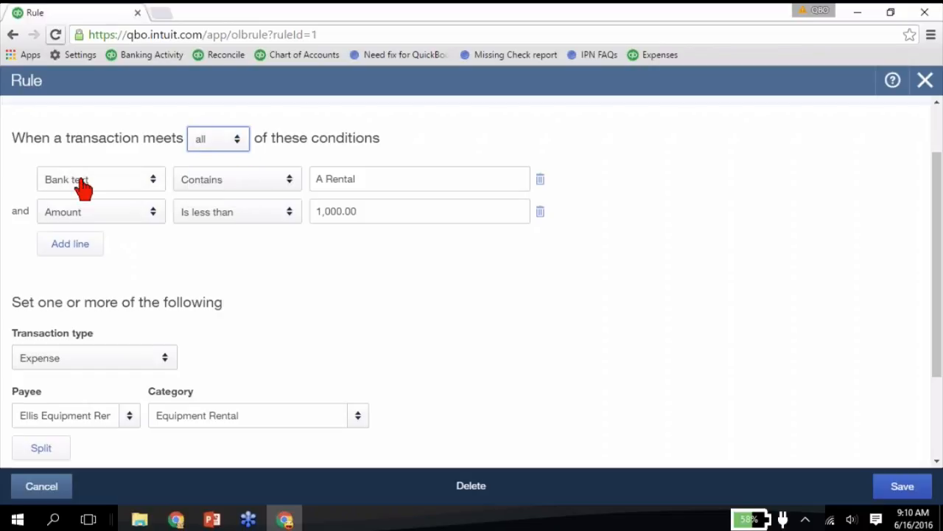
click(249, 190)
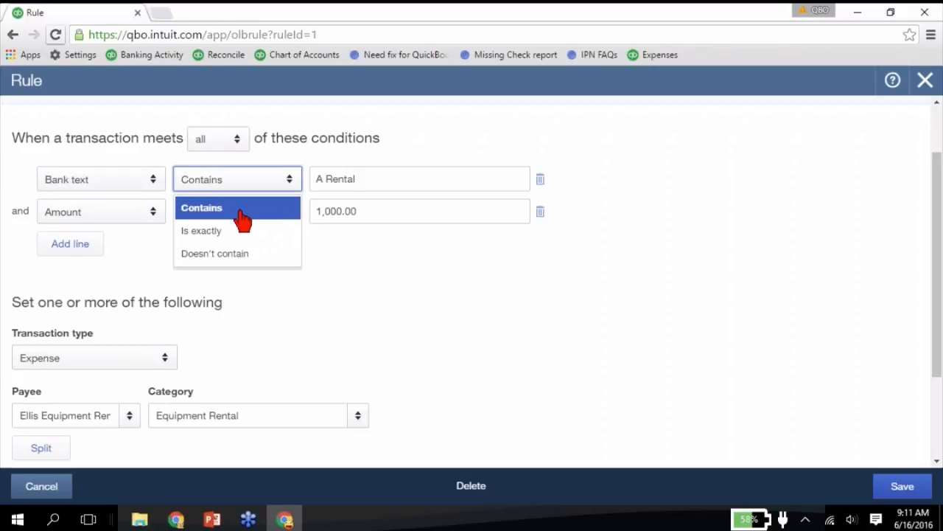
click(374, 179)
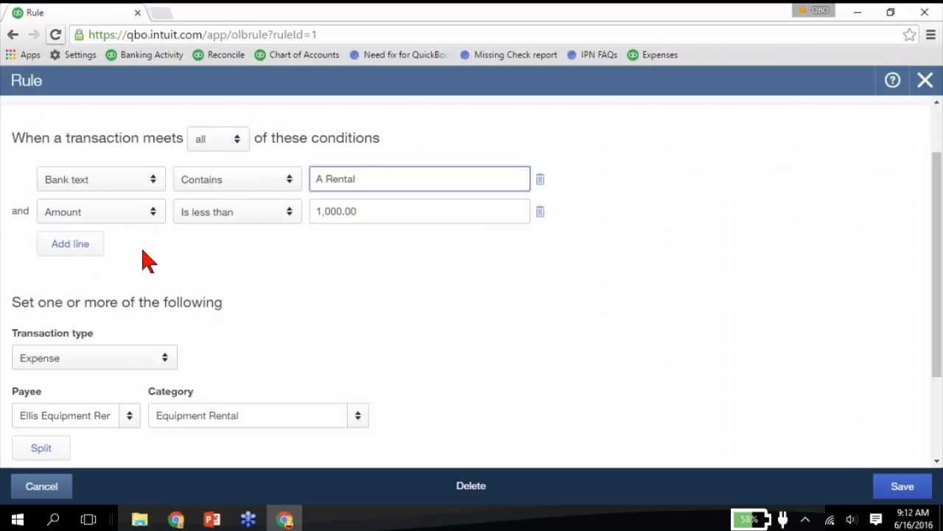
click(140, 221)
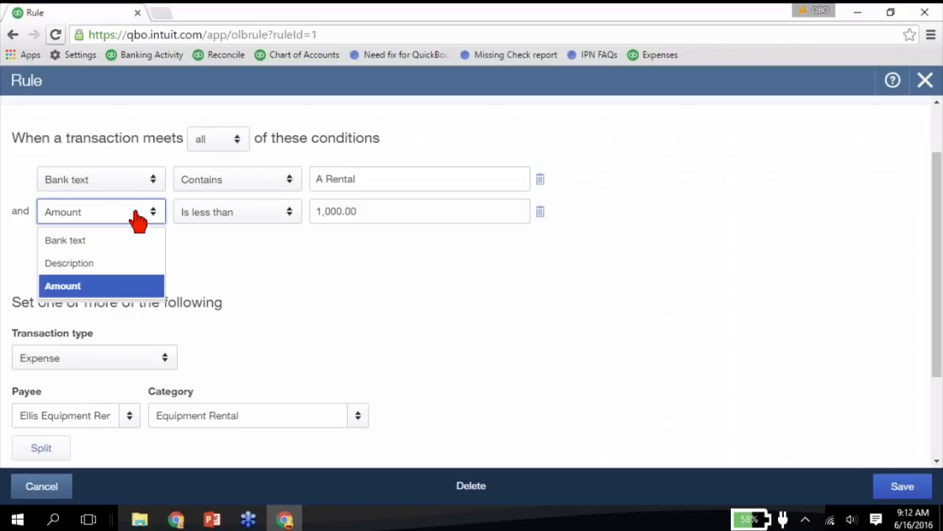
click(200, 253)
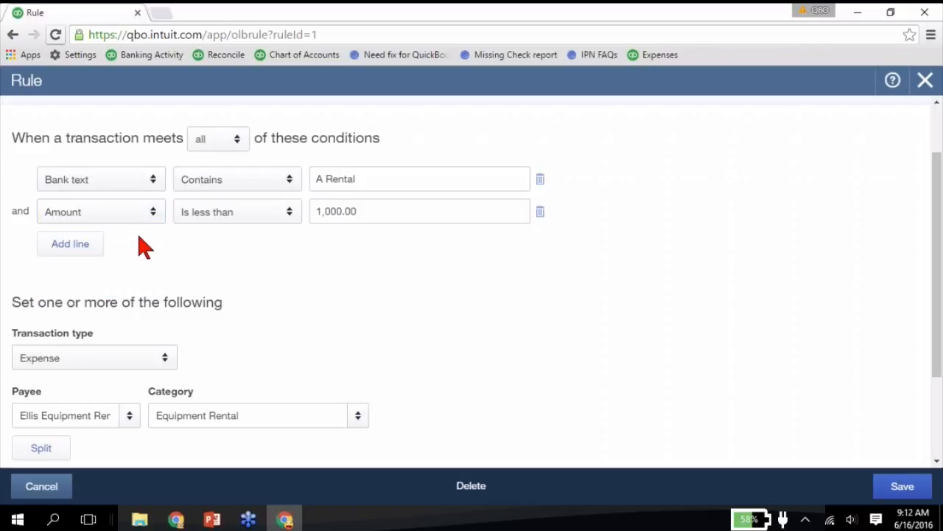
- Switch the rule's automatic adding to the books on and off again, and save the rule
scroll(144, 247, down, 2)
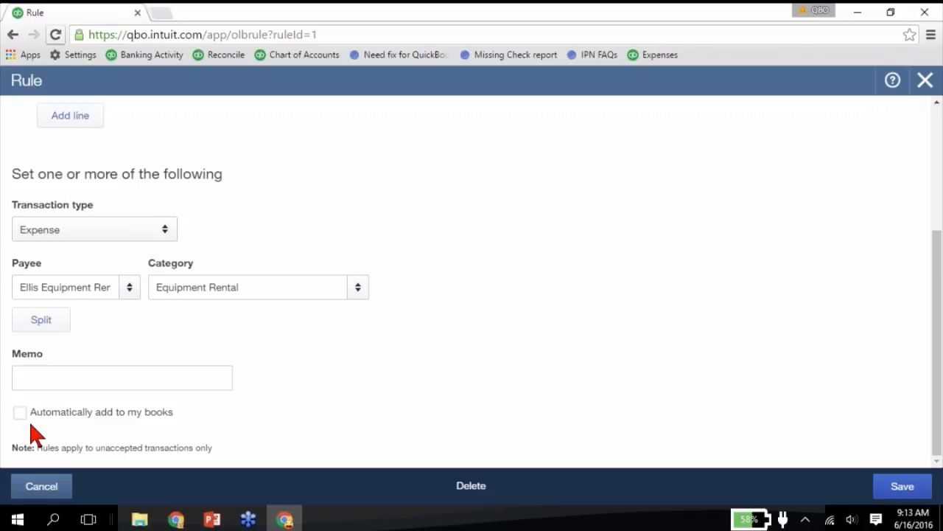
click(19, 413)
click(20, 415)
click(888, 483)
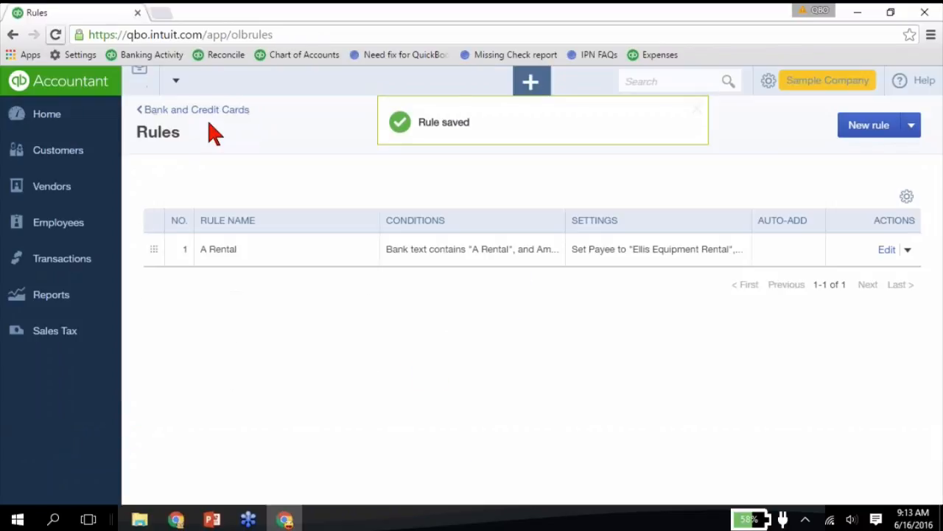
- Return to the bank and credit card transactions and examine how the A Rental rule is applied in the Checking list
click(210, 112)
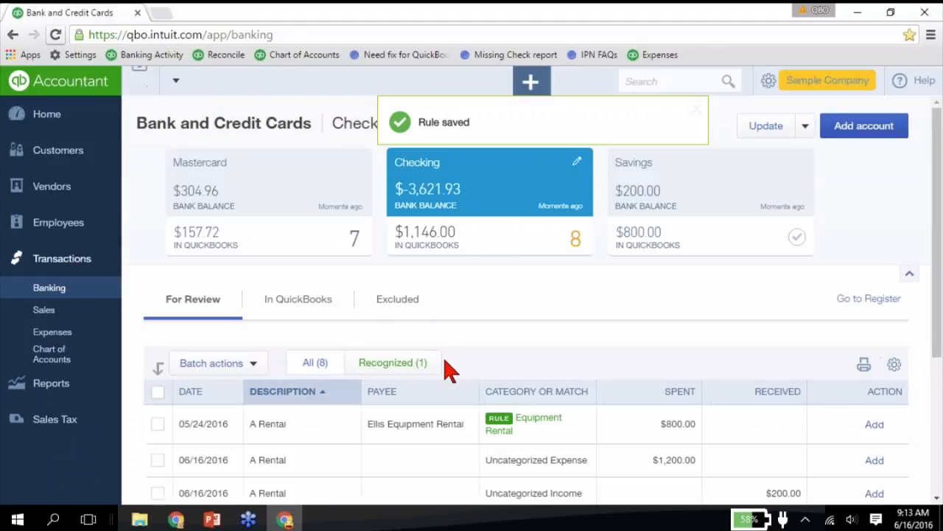
scroll(450, 369, down, 2)
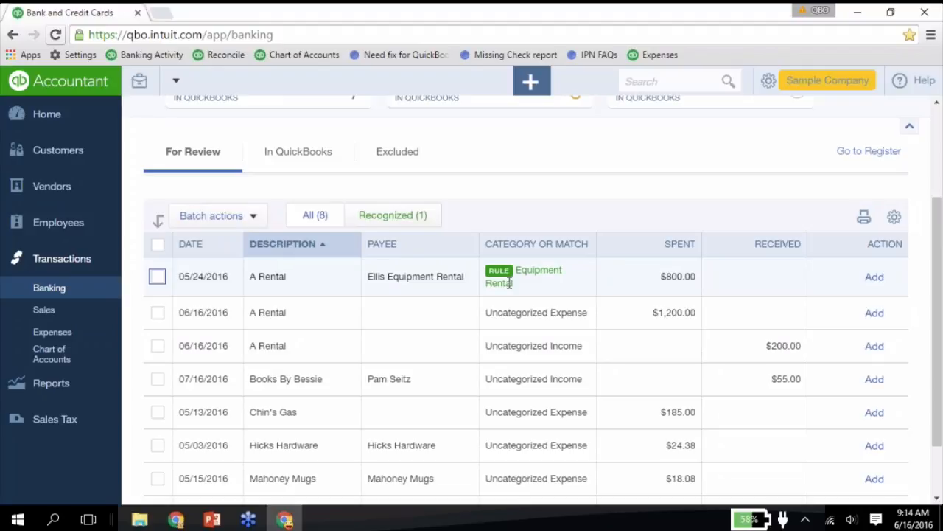
scroll(508, 283, up, 2)
scroll(507, 291, down, 2)
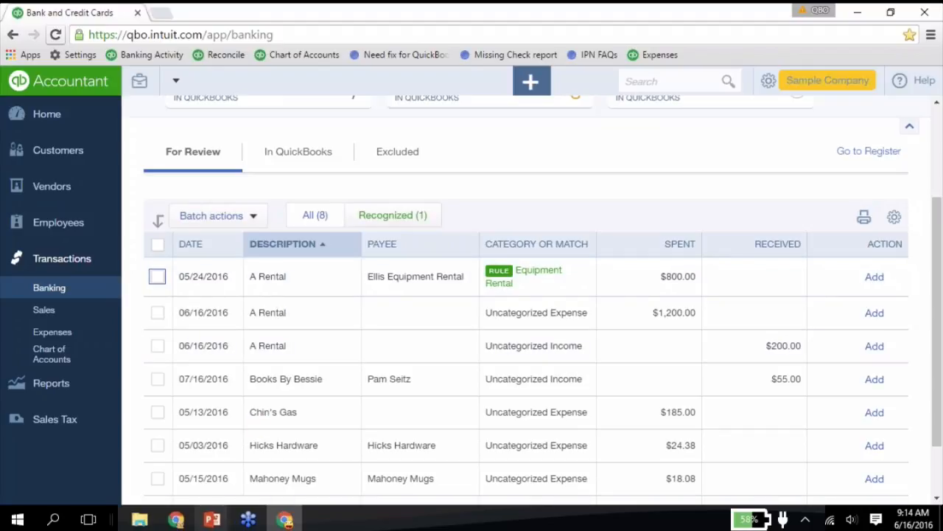
mouse_move(213, 519)
click(295, 452)
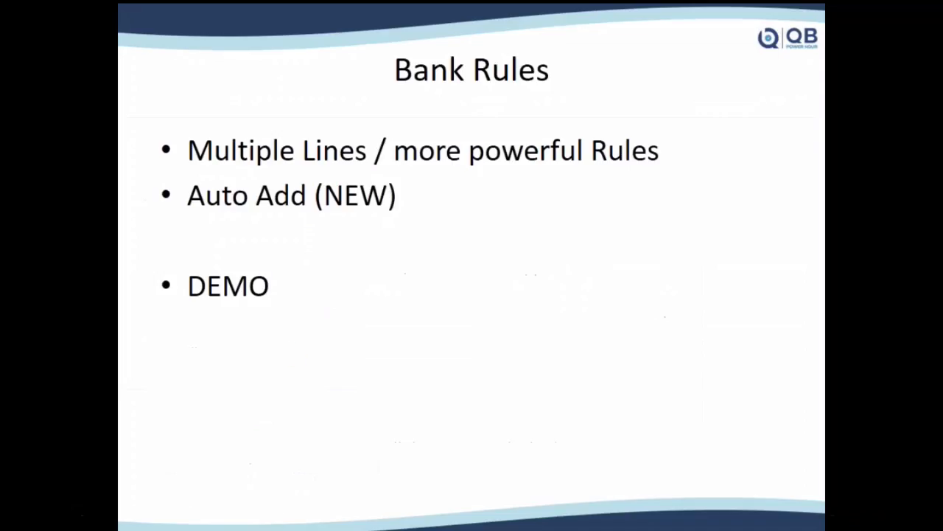
click(310, 294)
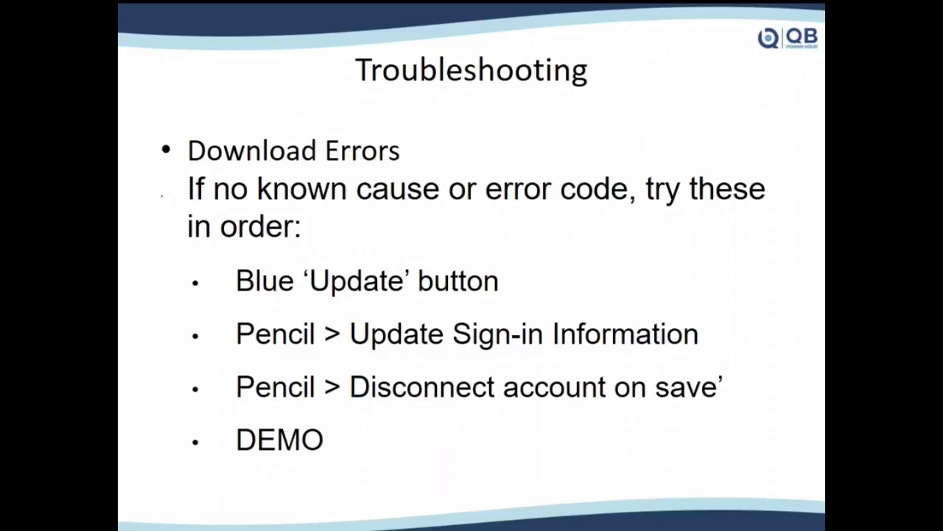
key(alt+Tab)
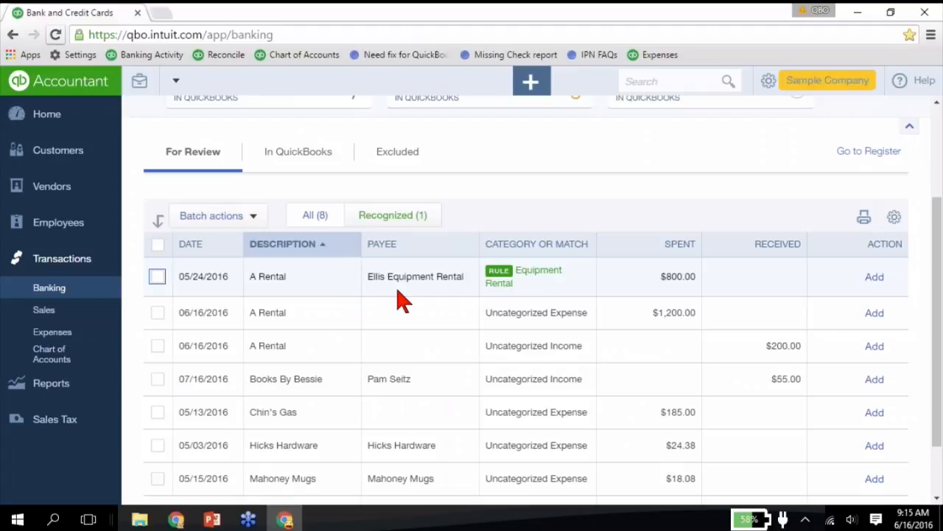
- Select the Savings account, view its sign-in and account editing options, and close them
scroll(404, 301, up, 2)
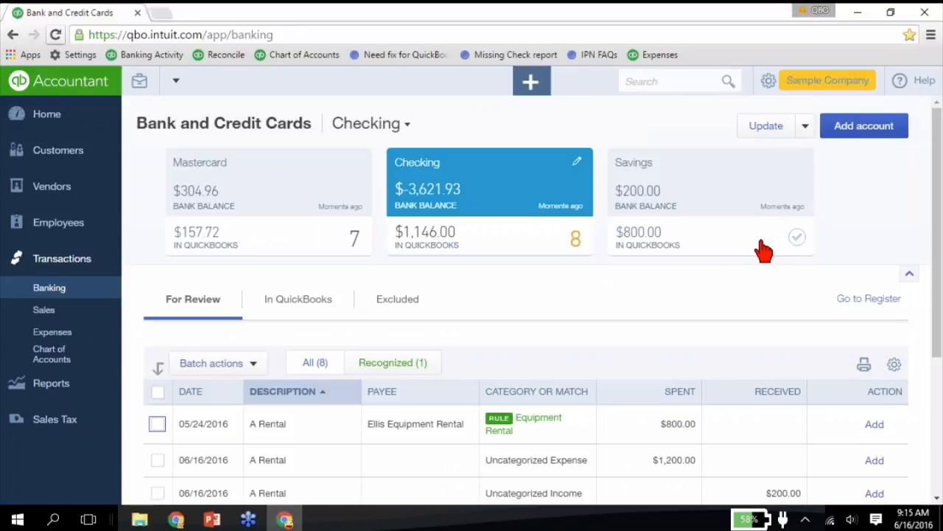
click(709, 199)
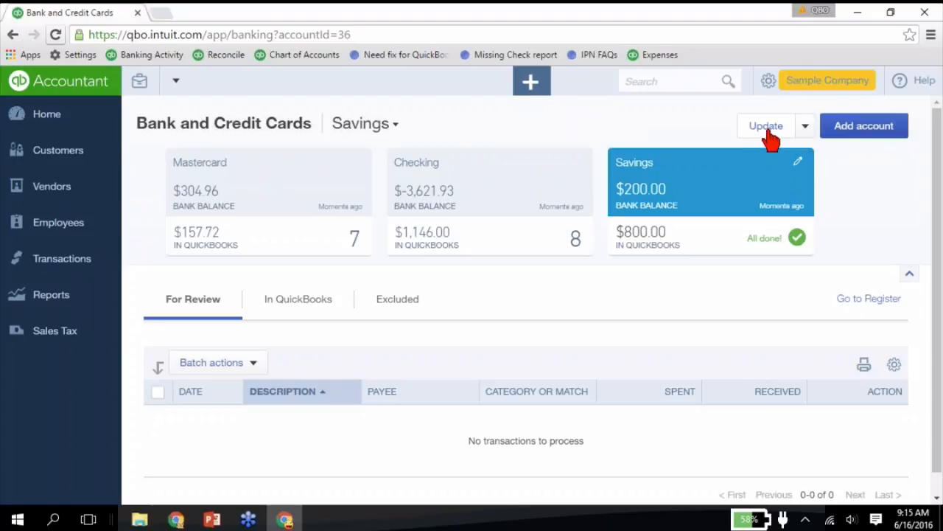
click(798, 164)
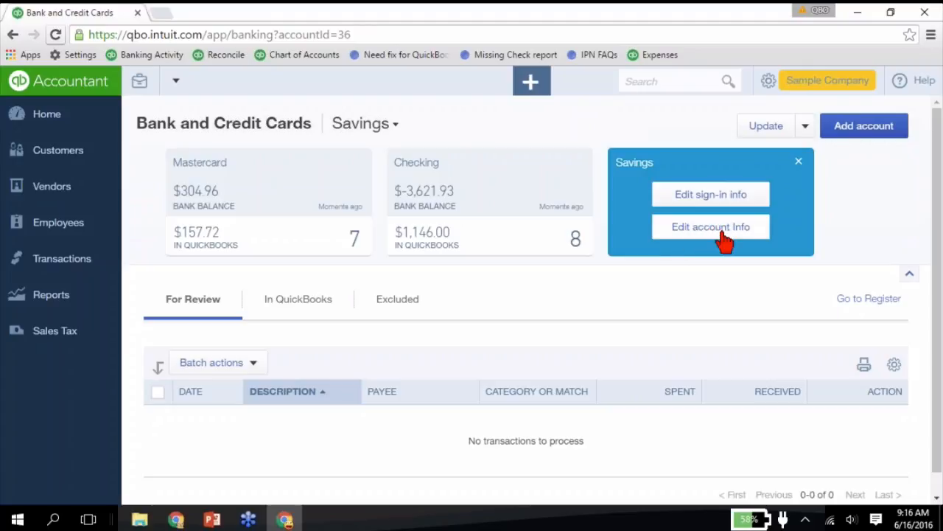
click(798, 161)
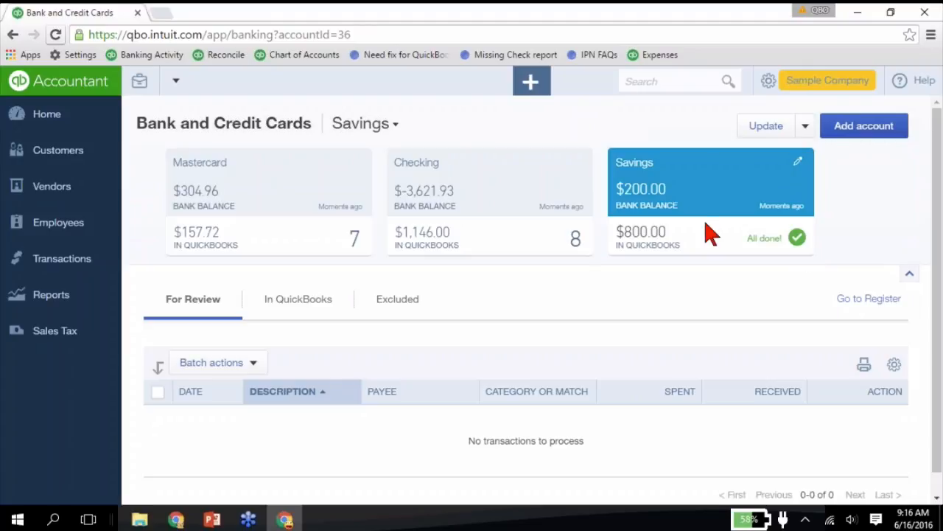
- Switch to the Checking account and check its full list of transactions for review
click(562, 247)
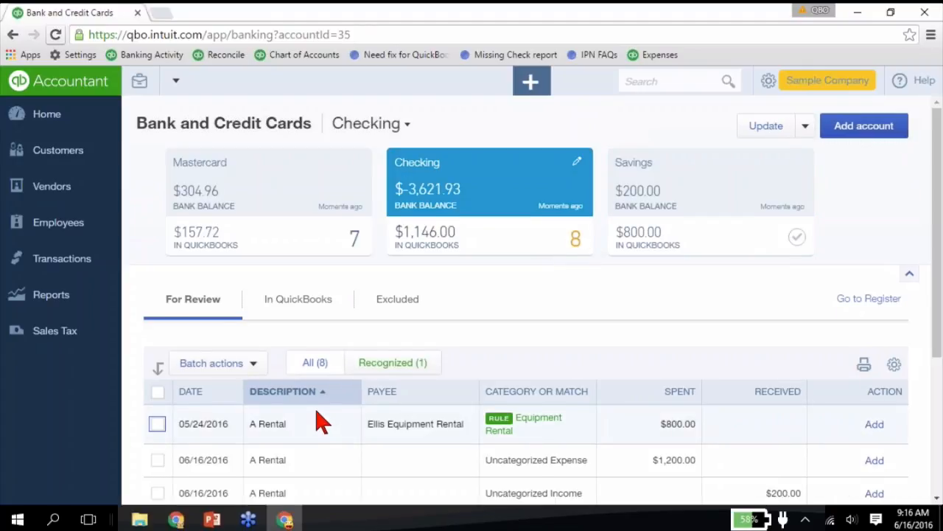
scroll(322, 421, down, 3)
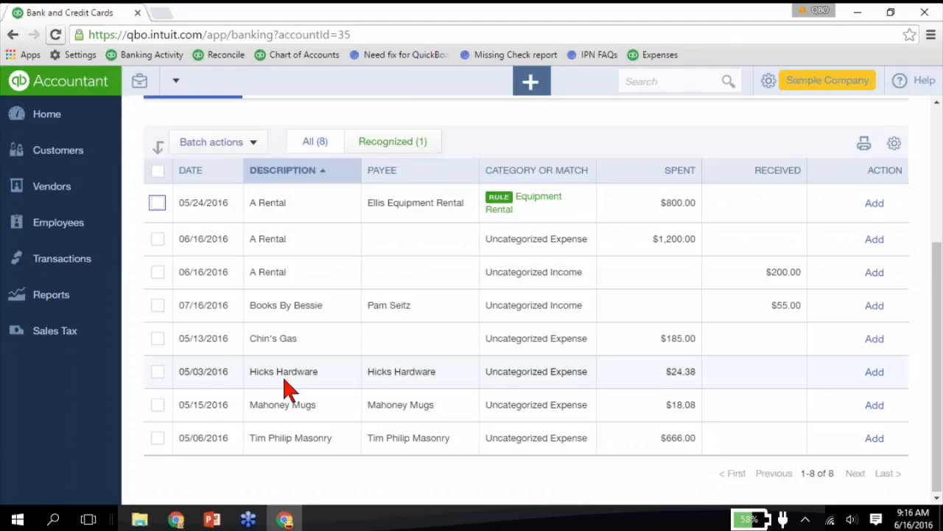
scroll(284, 381, up, 3)
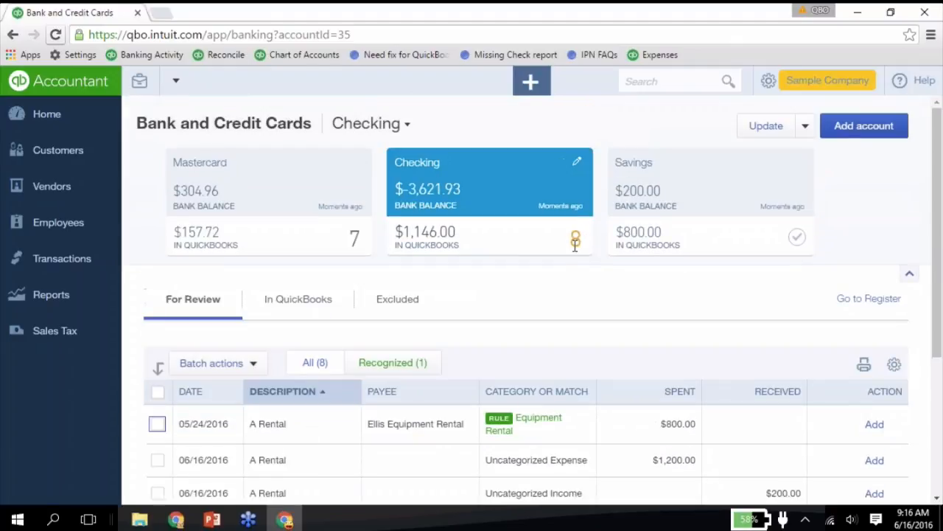
- Mark the Savings account to disconnect on save in its account info, and close the dialog without saving
click(733, 242)
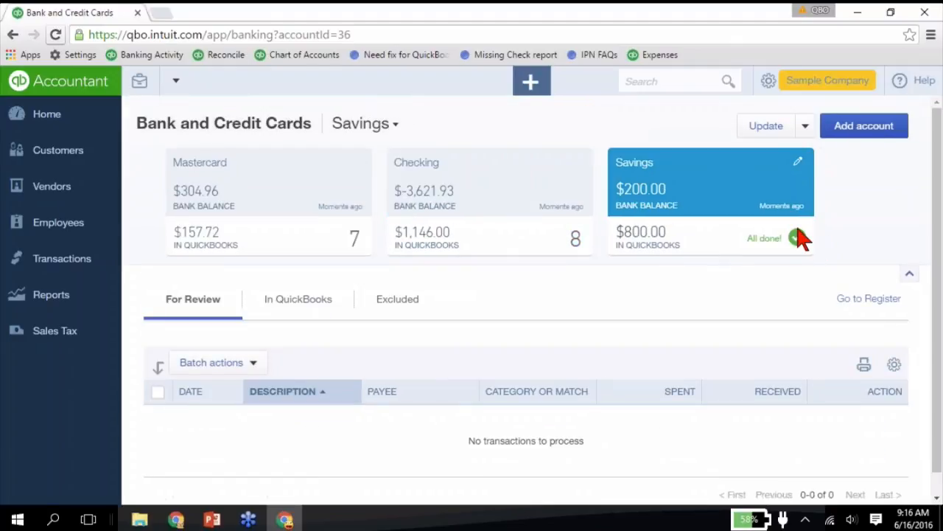
click(798, 161)
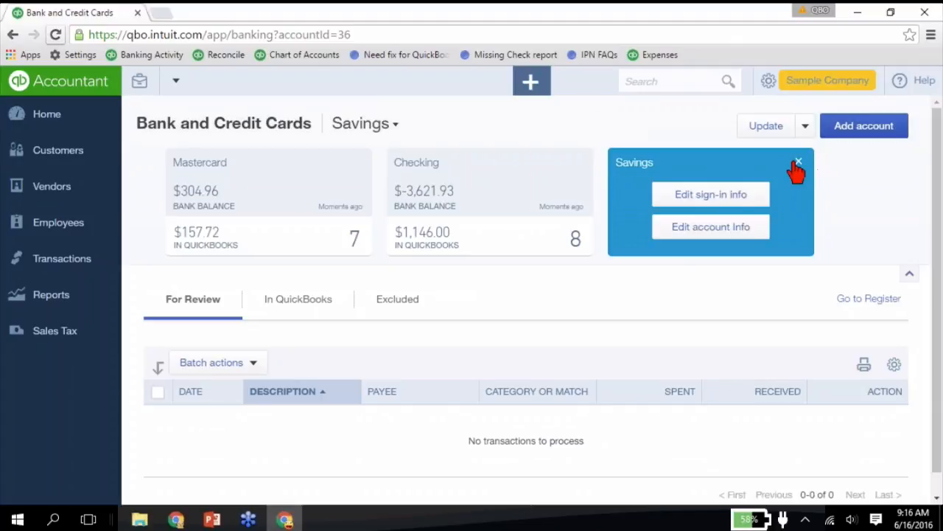
click(711, 227)
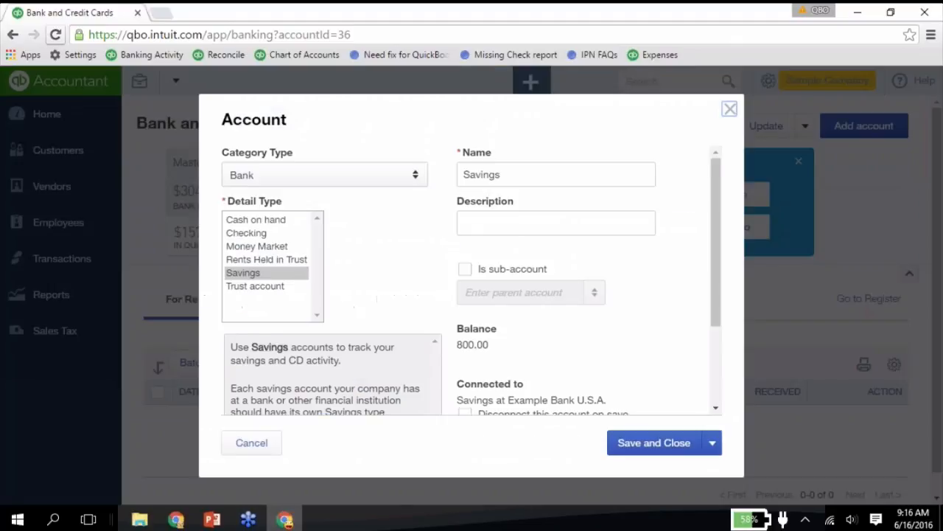
scroll(459, 306, down, 3)
click(465, 293)
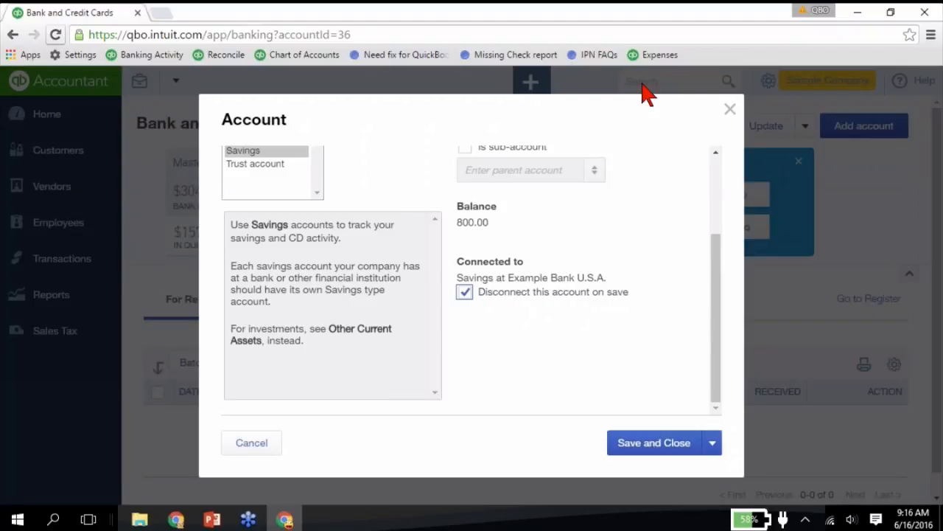
click(729, 108)
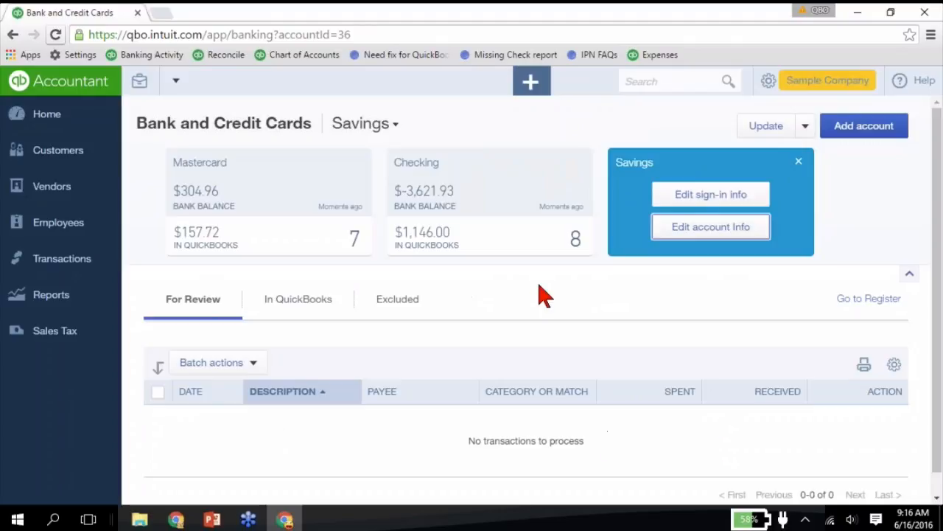
click(799, 162)
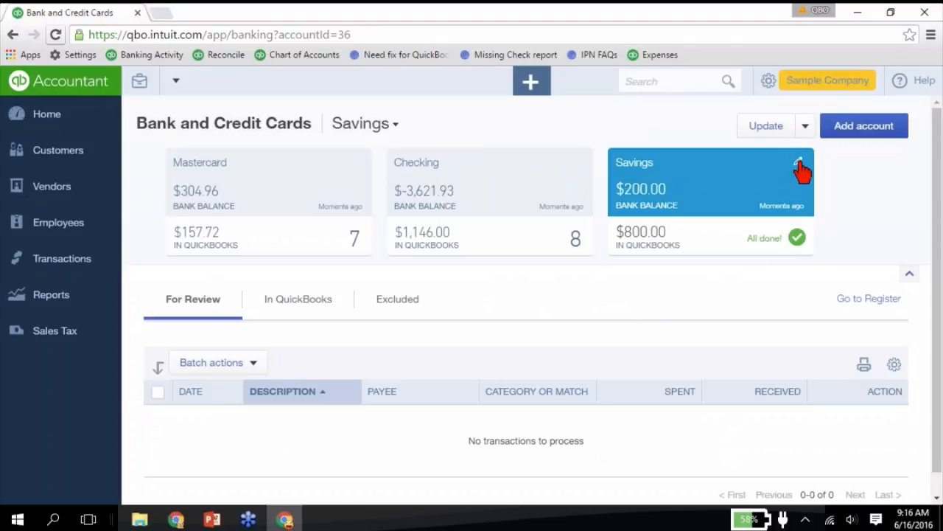
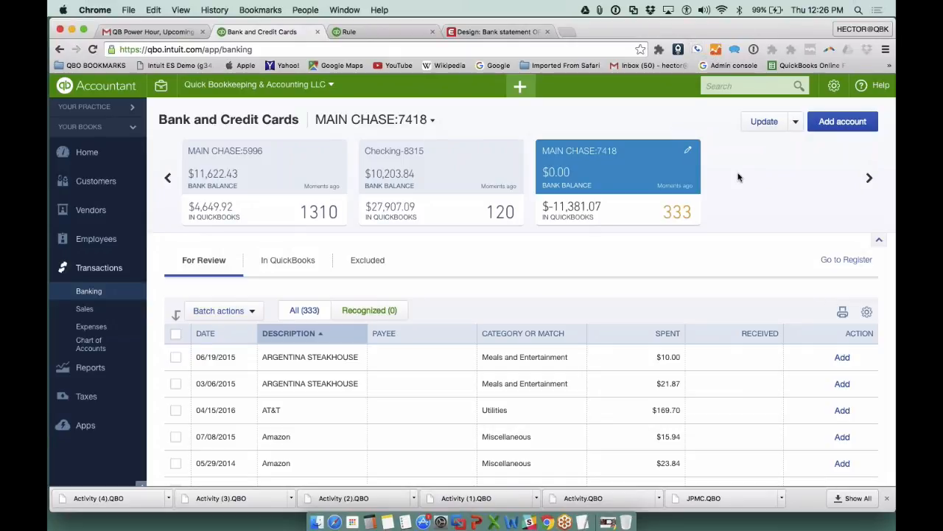
- Change the category of the 07/08/2015 Amazon transaction in the MAIN CHASE:7418 review list to Office Expenses
key(super+minus)
key(super+plus)
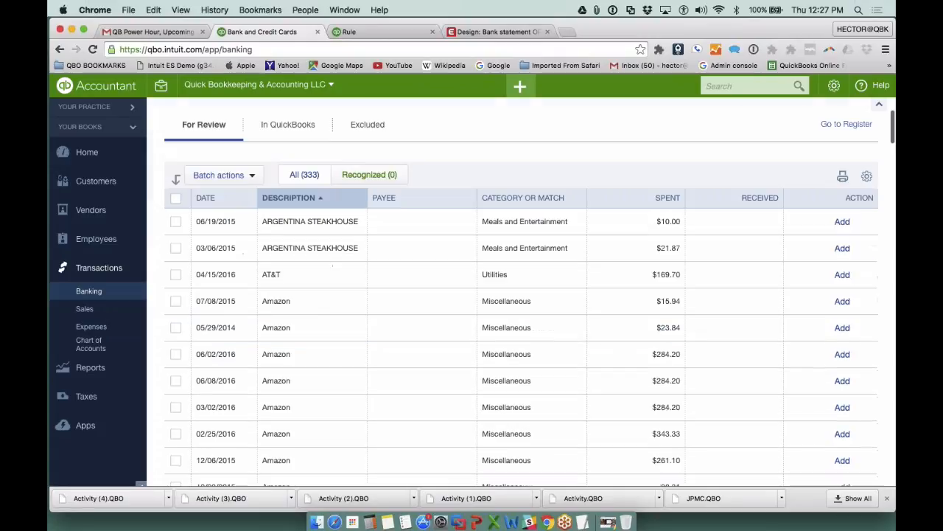
scroll(838, 223, down, 3)
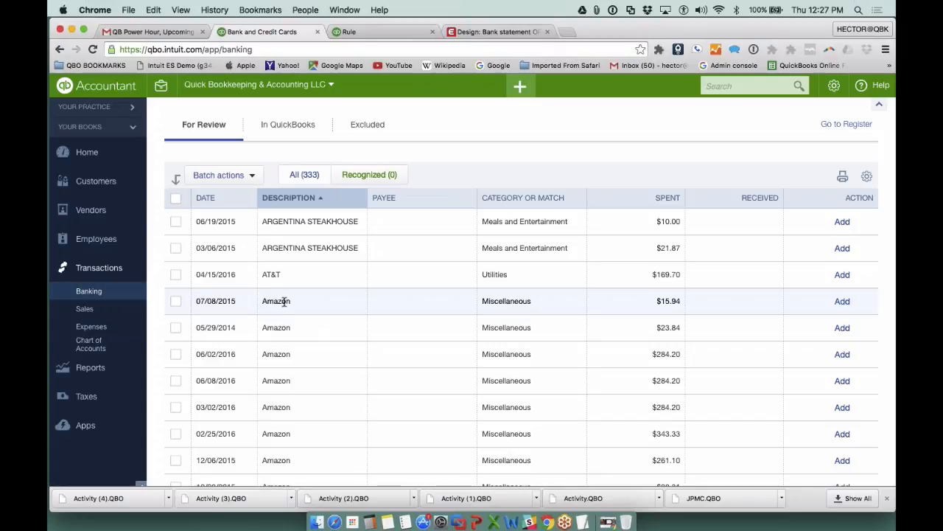
scroll(284, 302, down, 3)
scroll(284, 302, down, 3)
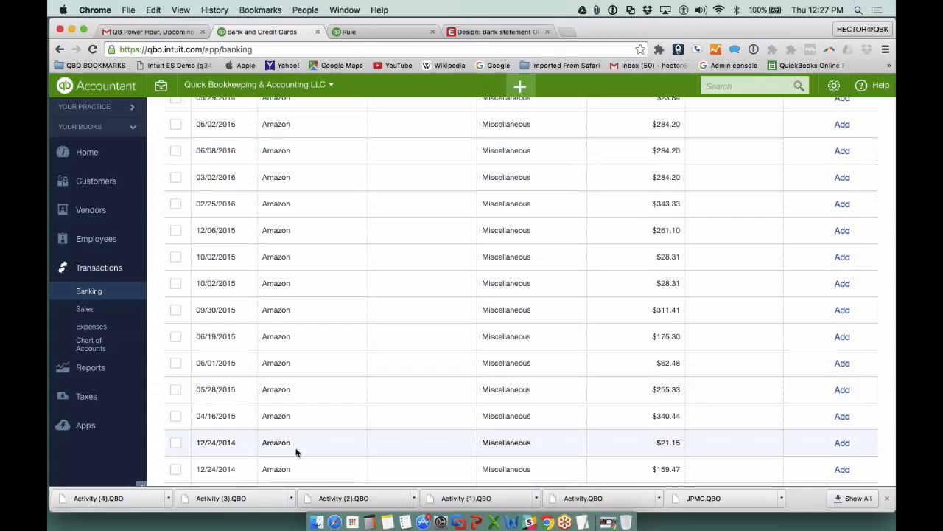
scroll(306, 379, up, 5)
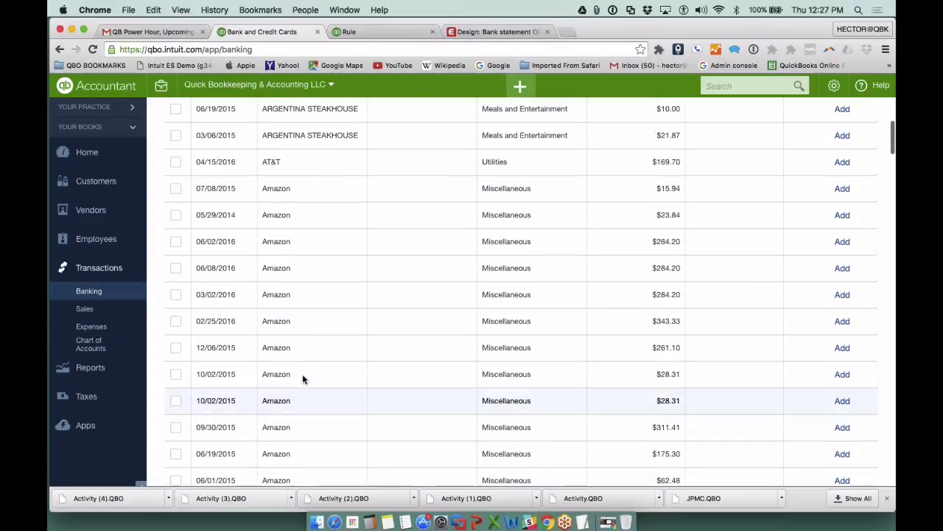
click(304, 235)
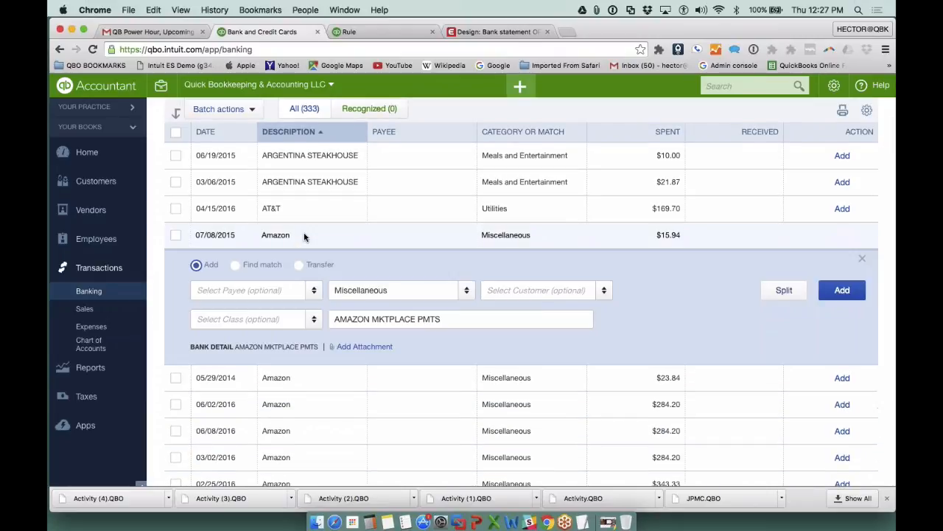
click(398, 290)
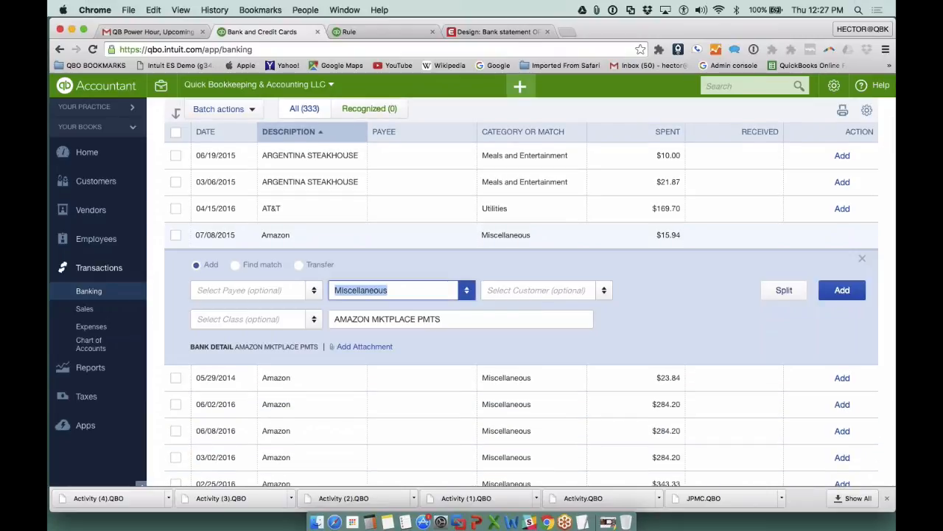
text(Office Expenses)
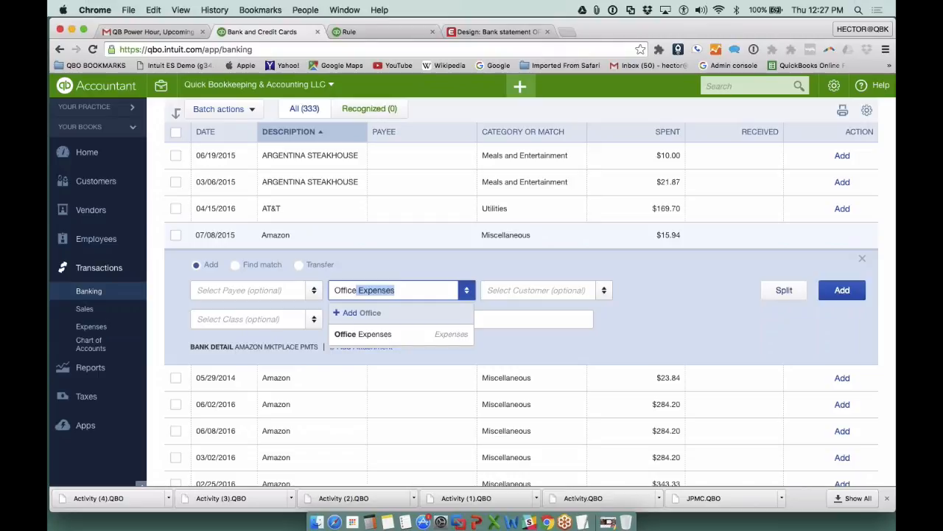
click(358, 334)
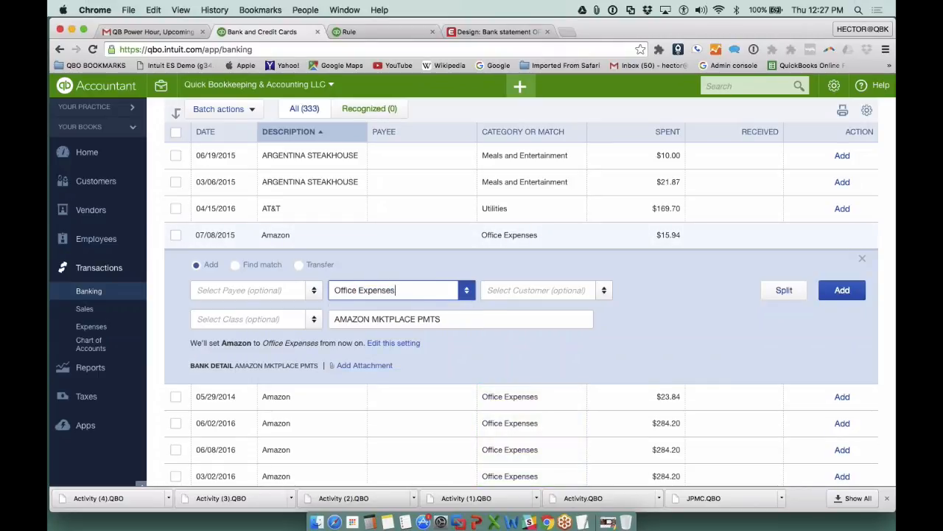
- Add the 07/08/2015 Amazon transaction to the books, leaving its payee and class empty
click(250, 290)
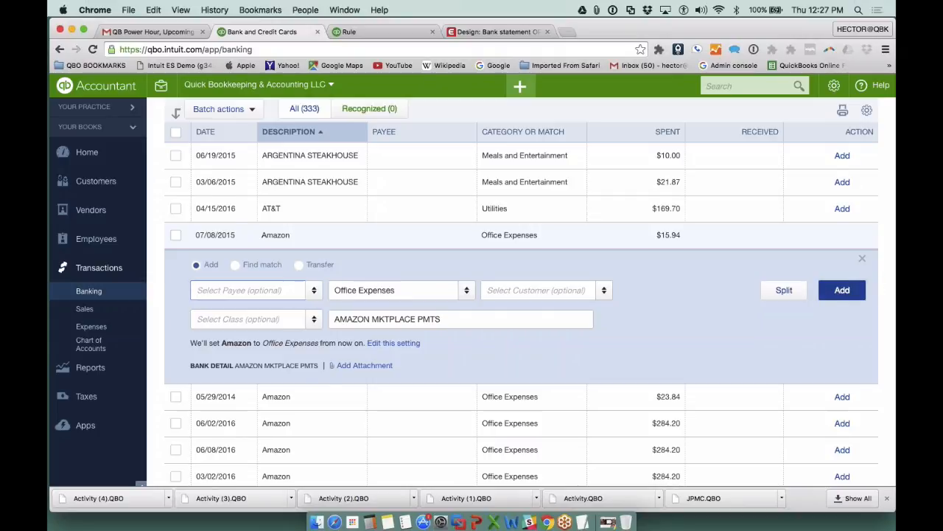
click(842, 290)
click(840, 363)
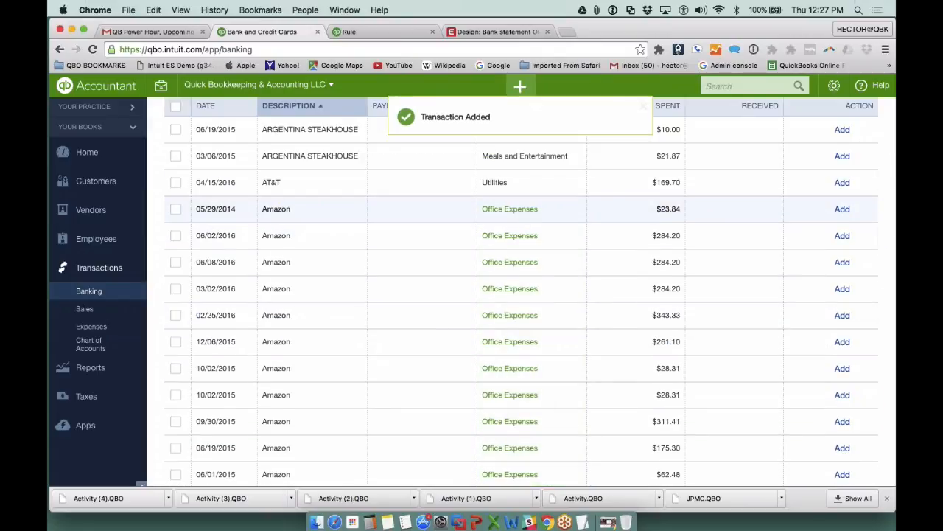
- Select the first seven Amazon transactions, from 05/29/2014 down to the first 10/02/2015 row, and accept them as a batch
scroll(287, 202, down, 1)
scroll(522, 188, up, 1)
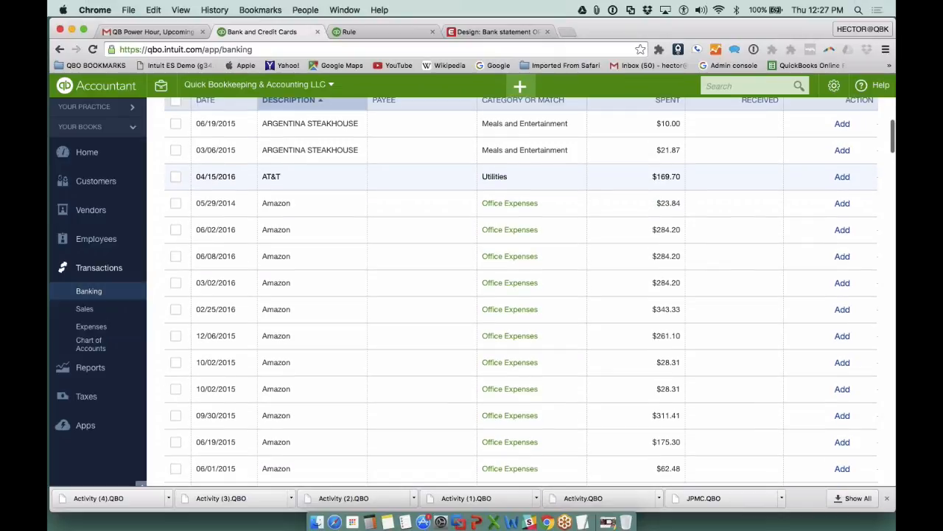
scroll(524, 211, down, 3)
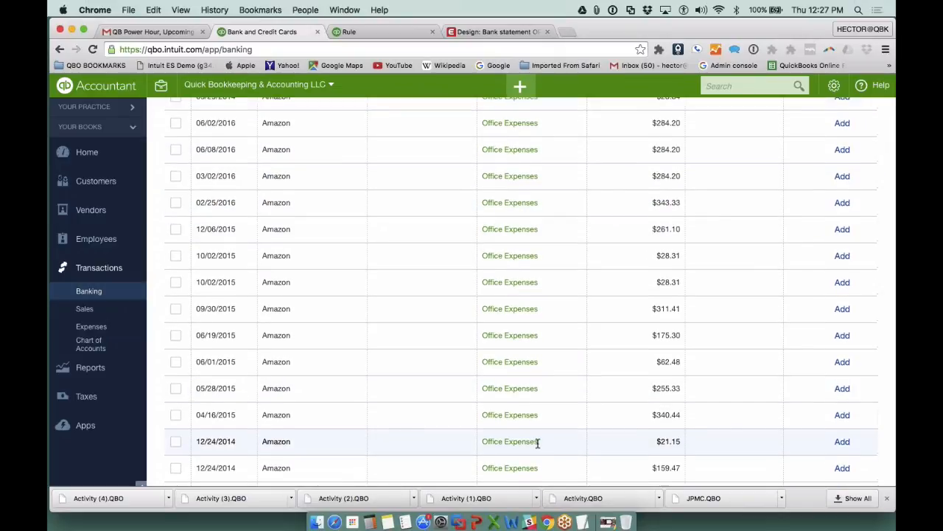
scroll(537, 442, up, 3)
scroll(537, 442, up, 1)
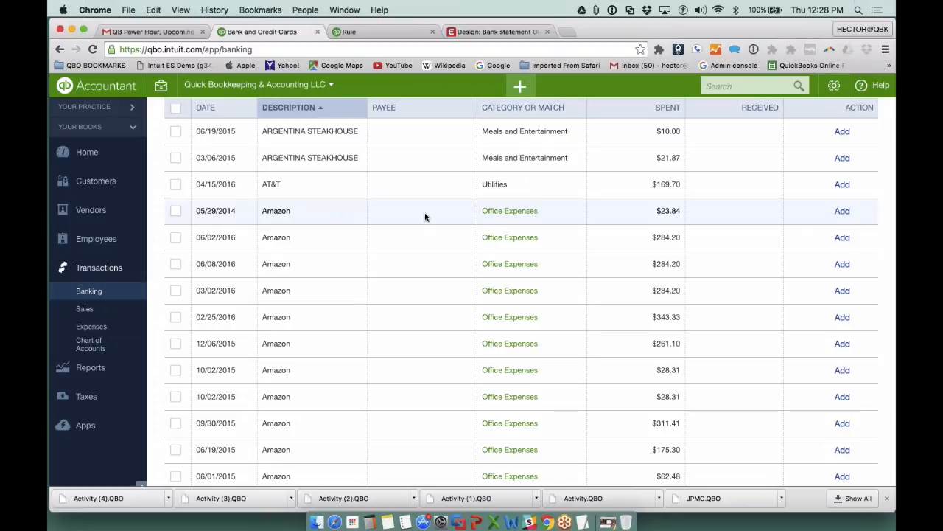
click(175, 211)
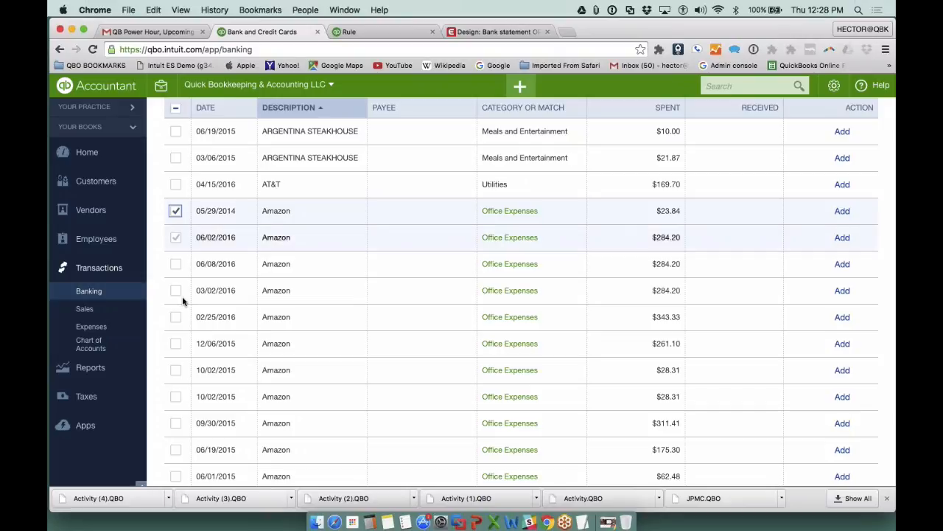
shift+click(175, 343)
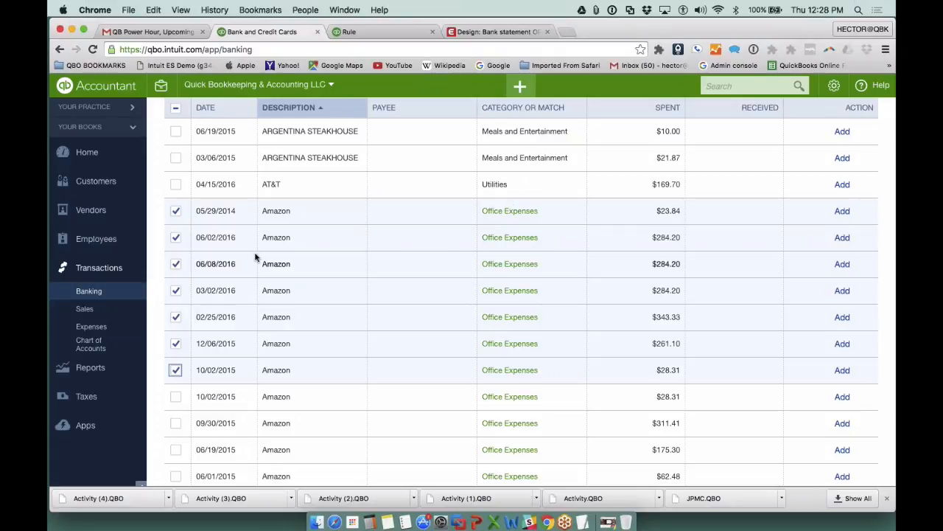
scroll(265, 337, up, 3)
click(216, 206)
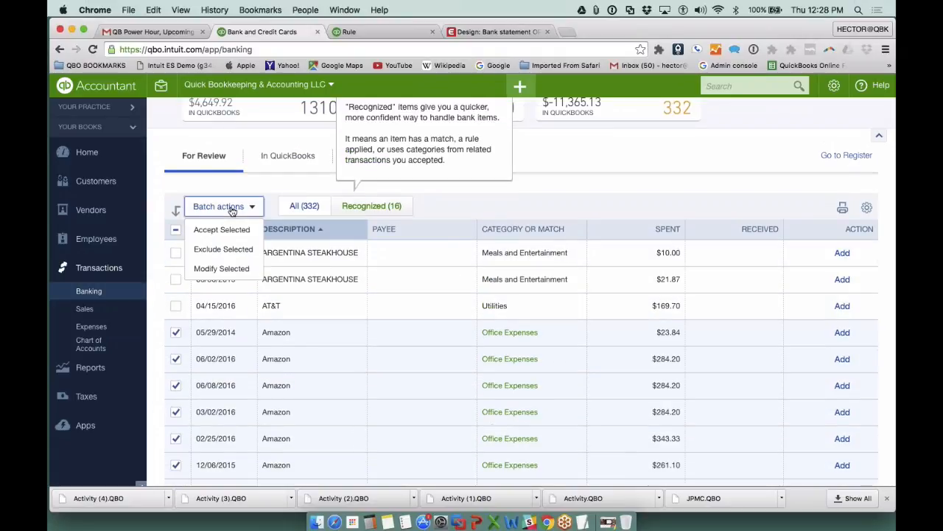
click(221, 229)
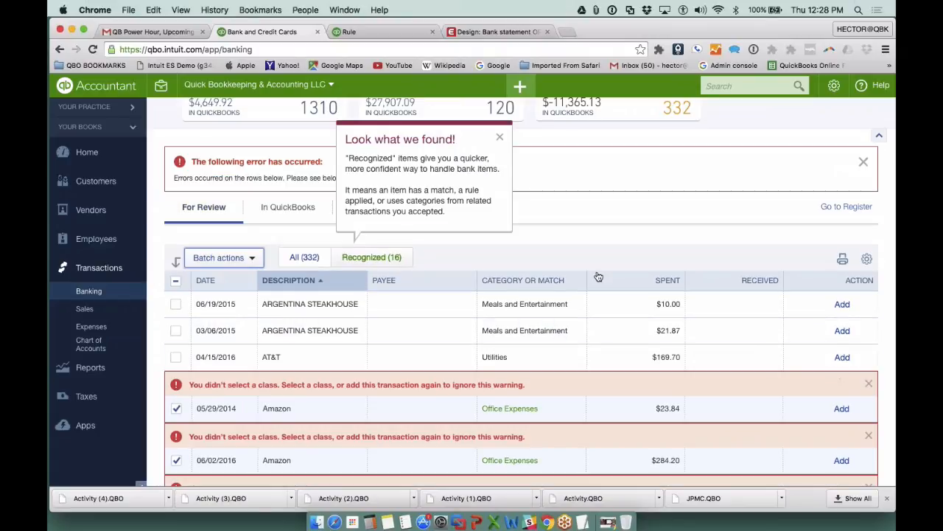
- Add the seven selected Amazon transactions one by one, ignoring the missing class
click(840, 409)
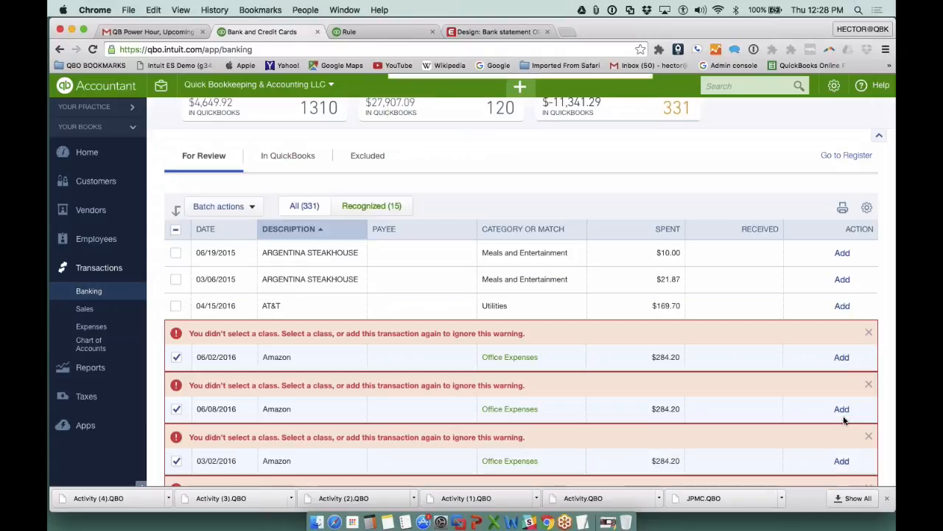
click(842, 358)
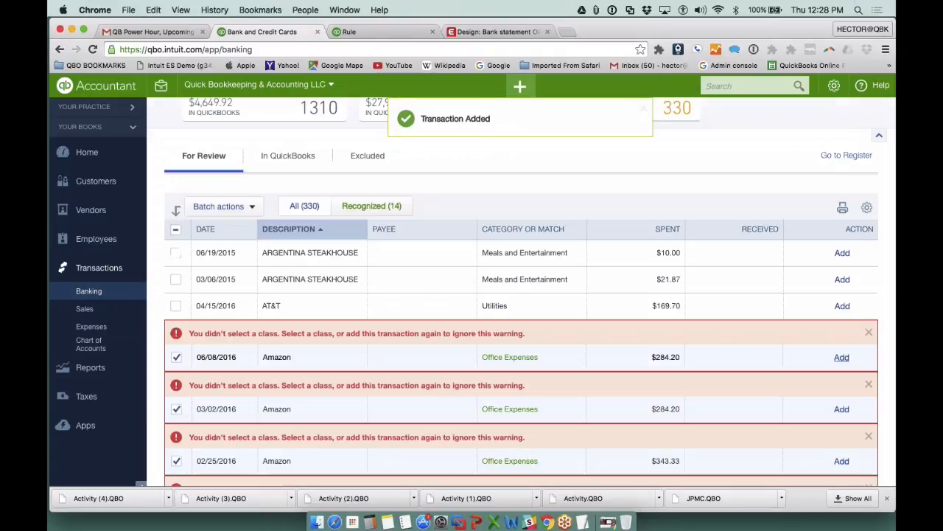
click(842, 358)
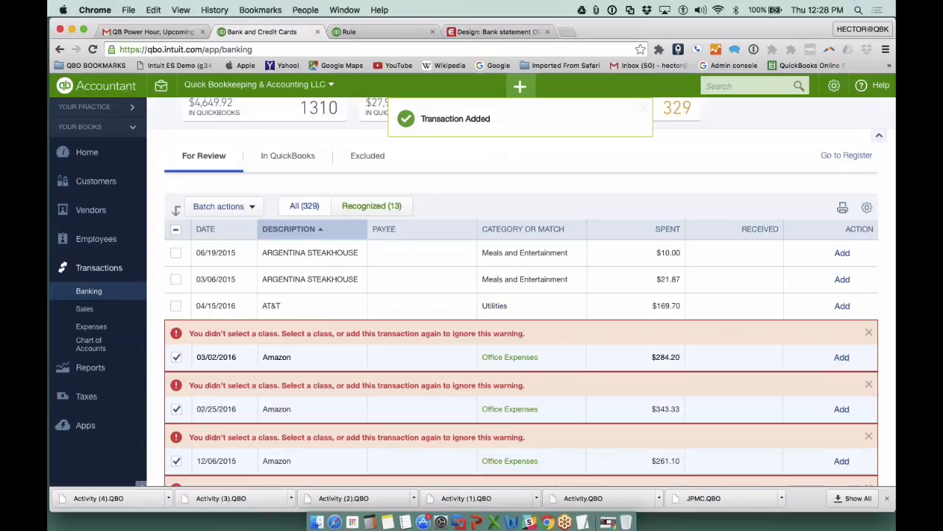
click(842, 357)
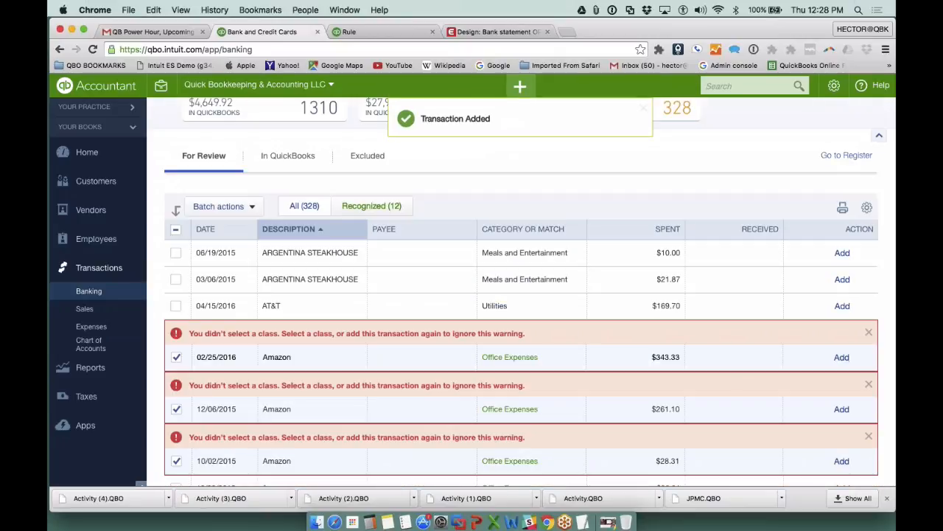
click(842, 358)
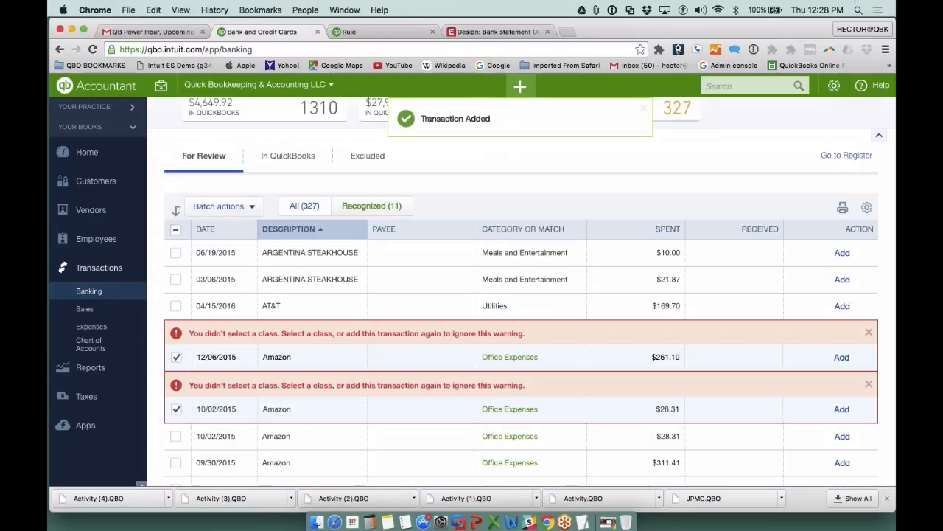
click(842, 357)
click(842, 357)
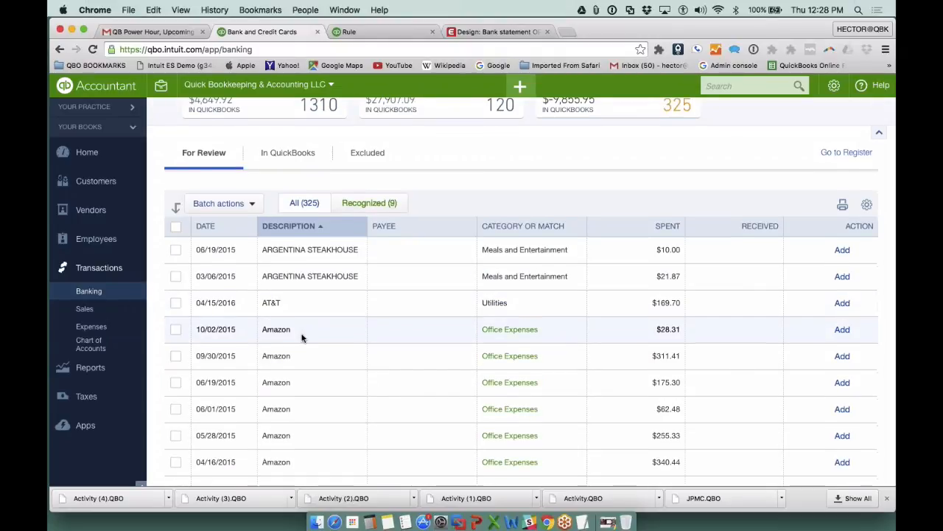
- Create Amazon.com as the payee on the remaining 10/02/2015 Amazon transaction and add the transaction without a class
scroll(421, 263, down, 2)
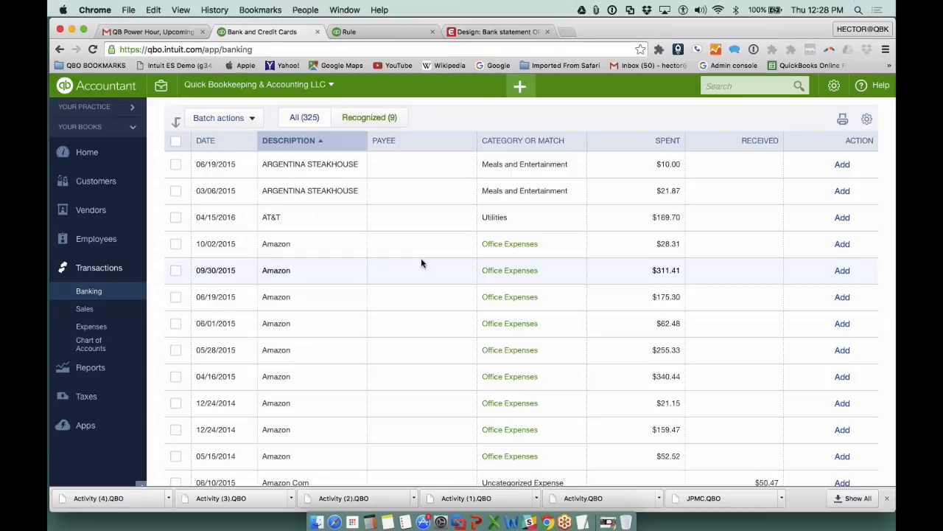
click(420, 247)
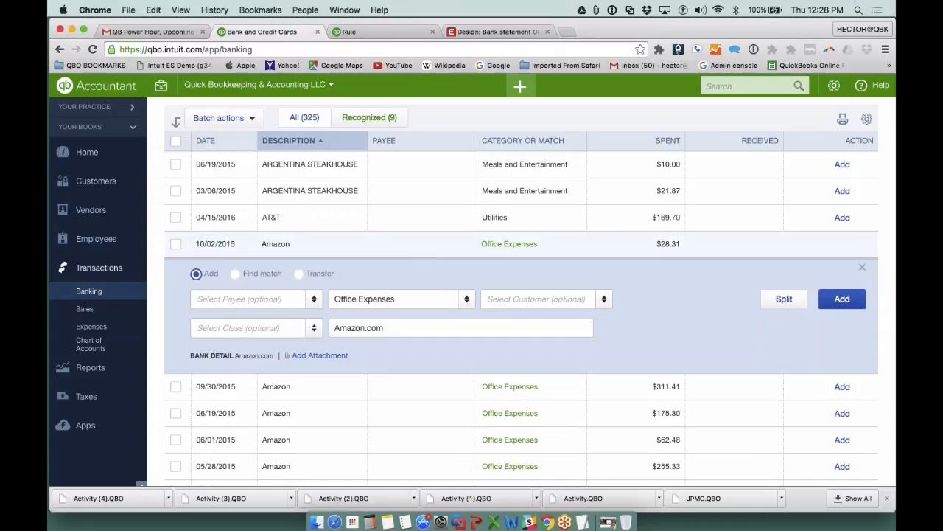
click(234, 299)
text(Am)
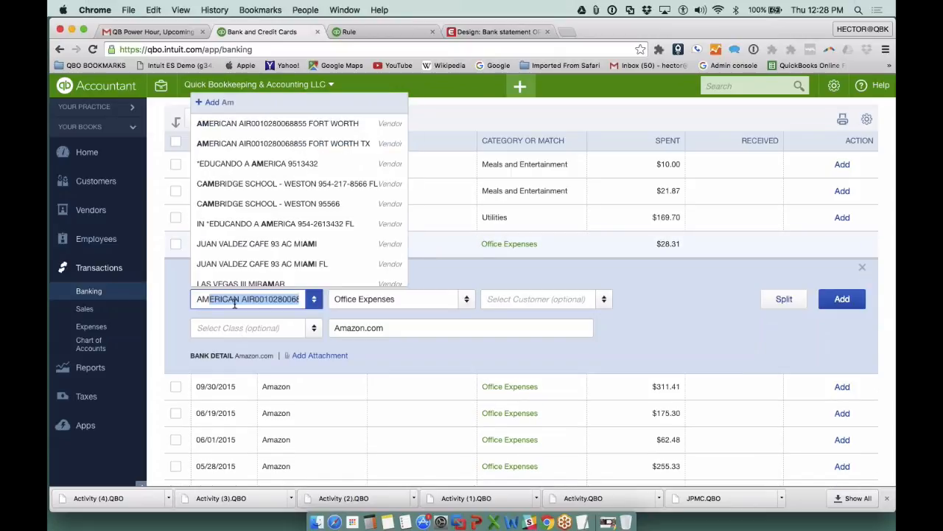
text(a)
key(BackSpace)
key(BackSpace)
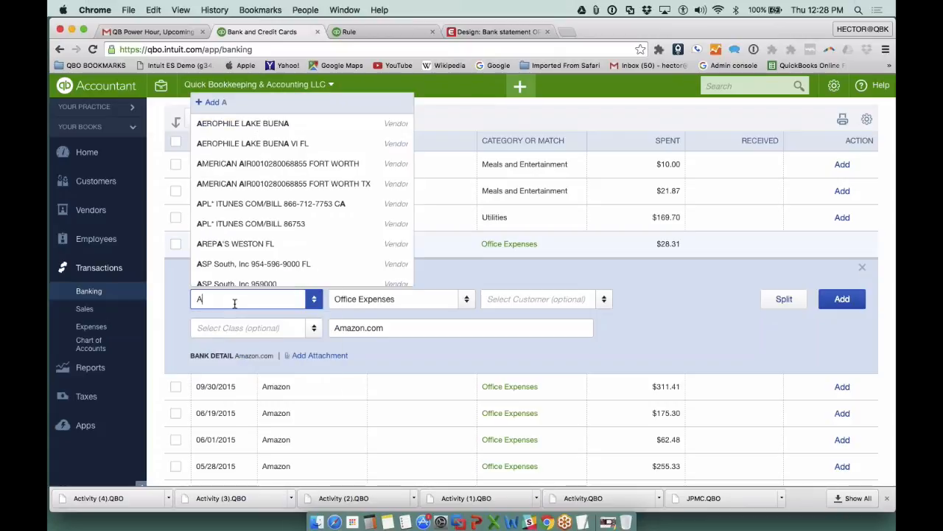
text(mazon.com)
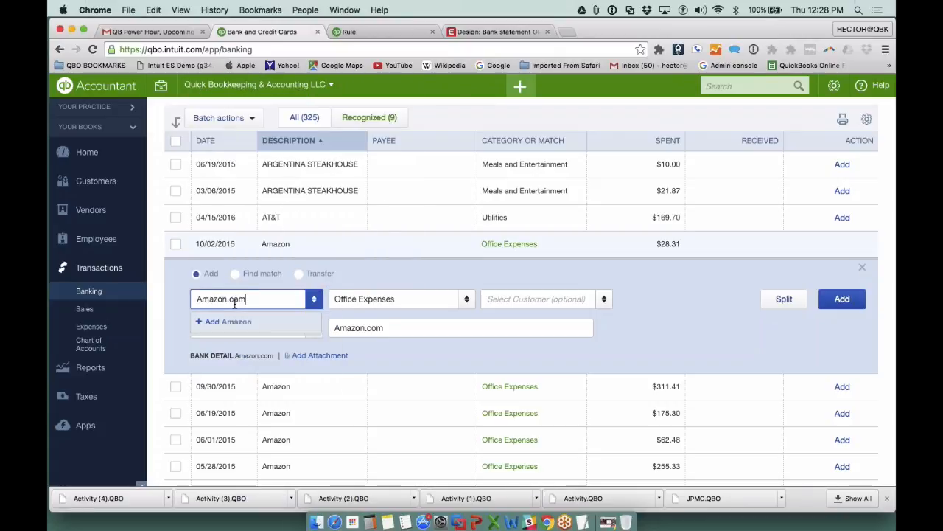
key(Return)
click(358, 445)
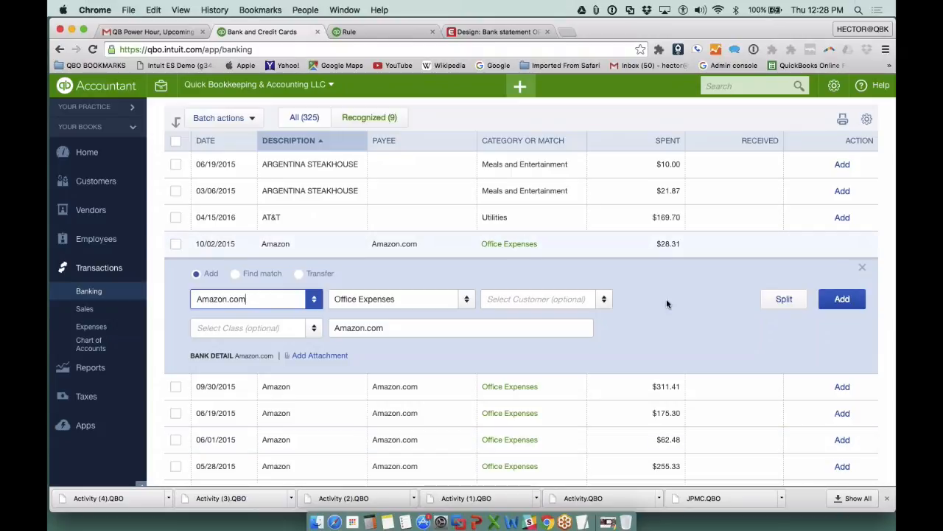
click(843, 300)
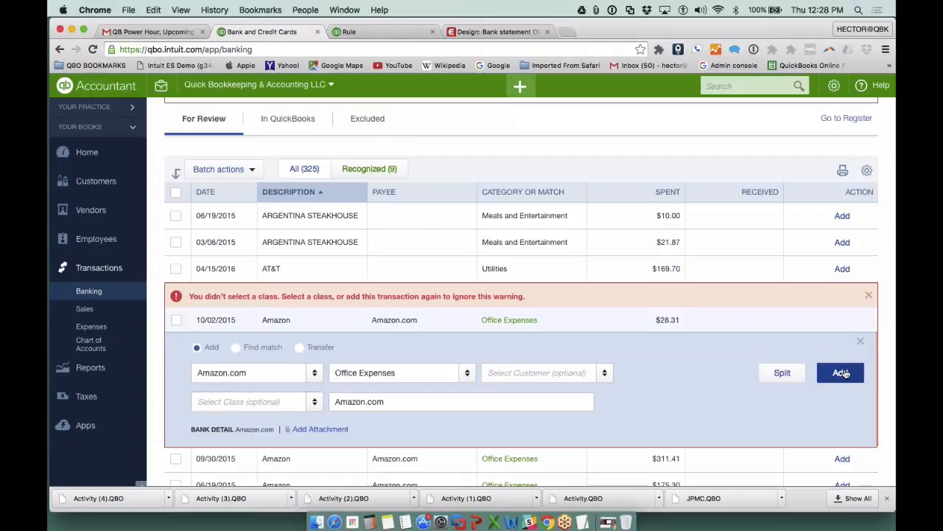
click(844, 372)
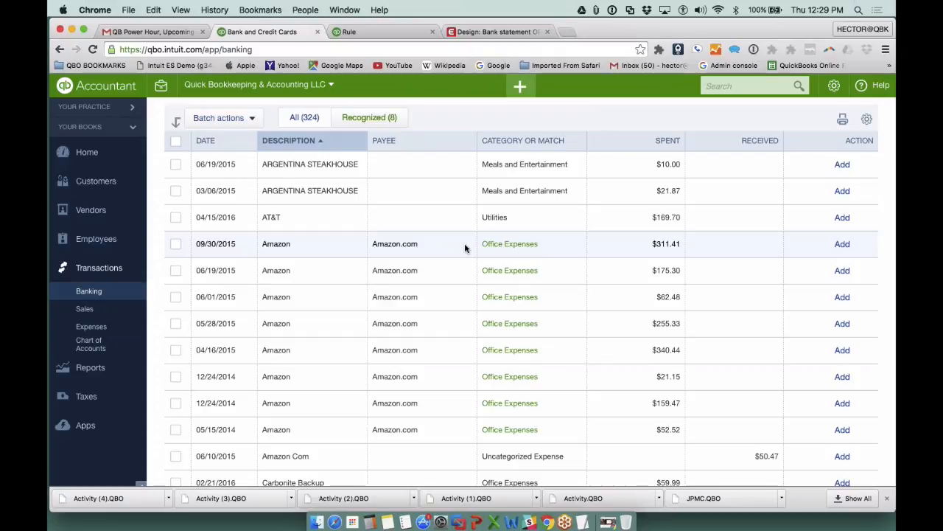
- Batch-accept the 09/30/2015, 06/19/2015 and 06/01/2015 Amazon transactions, then add each one again to ignore the missing class
click(175, 243)
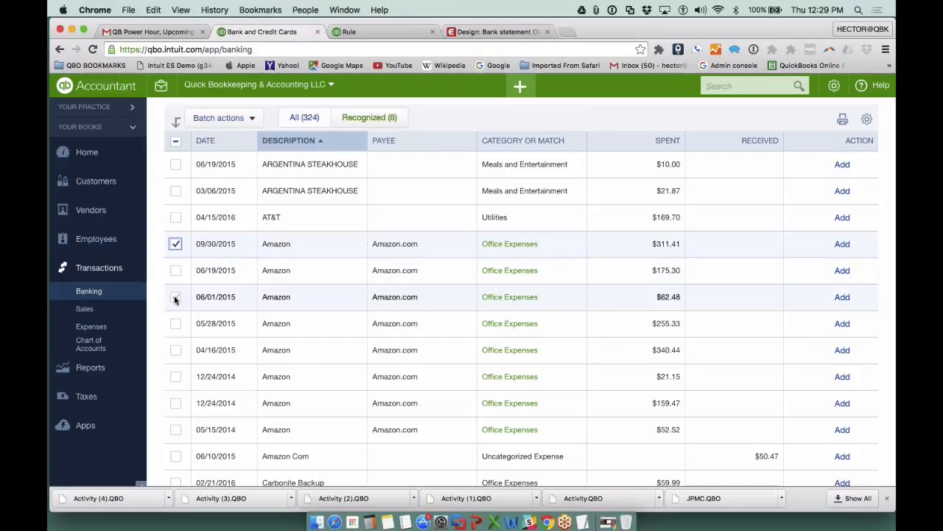
click(175, 270)
click(175, 296)
click(224, 118)
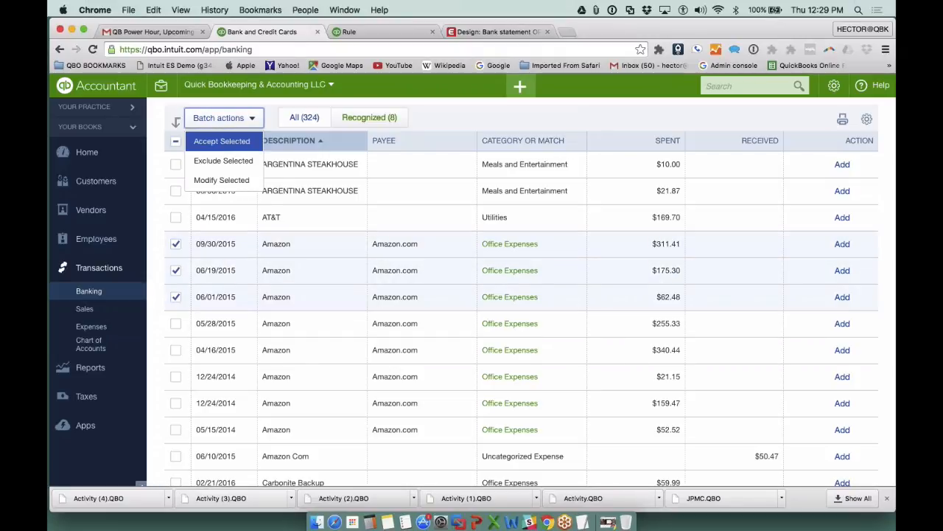
click(219, 146)
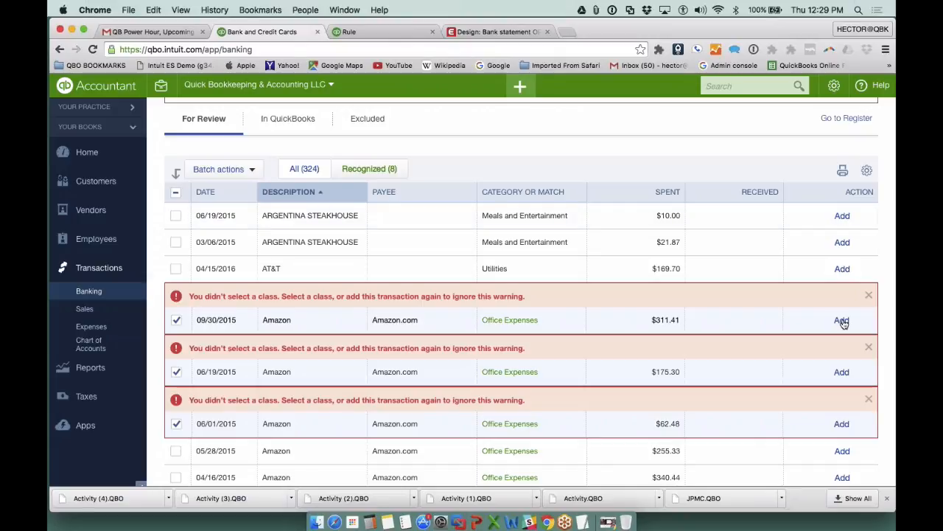
click(842, 320)
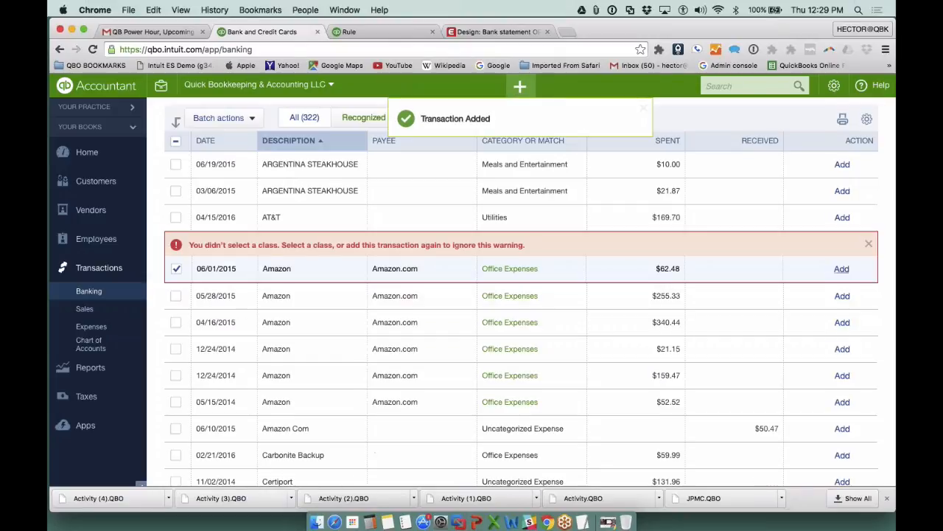
click(842, 268)
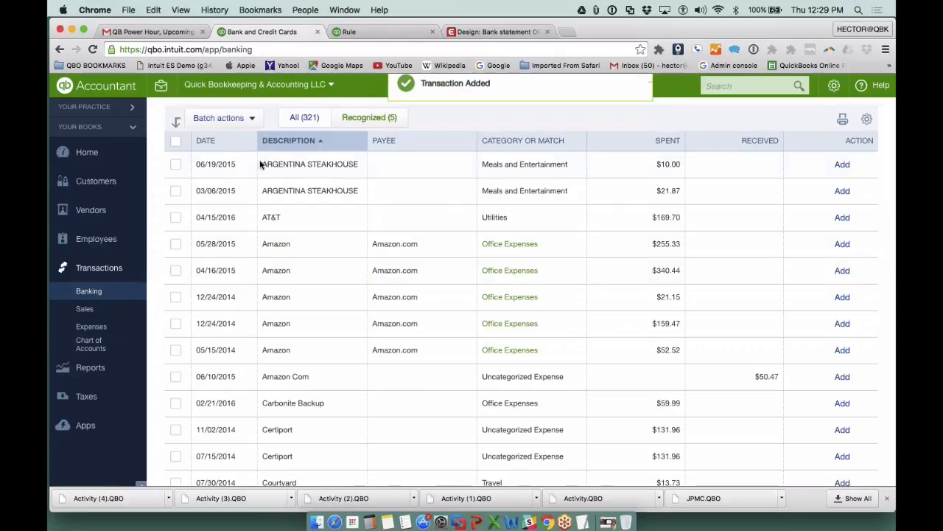
- Open the Profit and Loss report, choosing accrual basis for summary reports
click(91, 368)
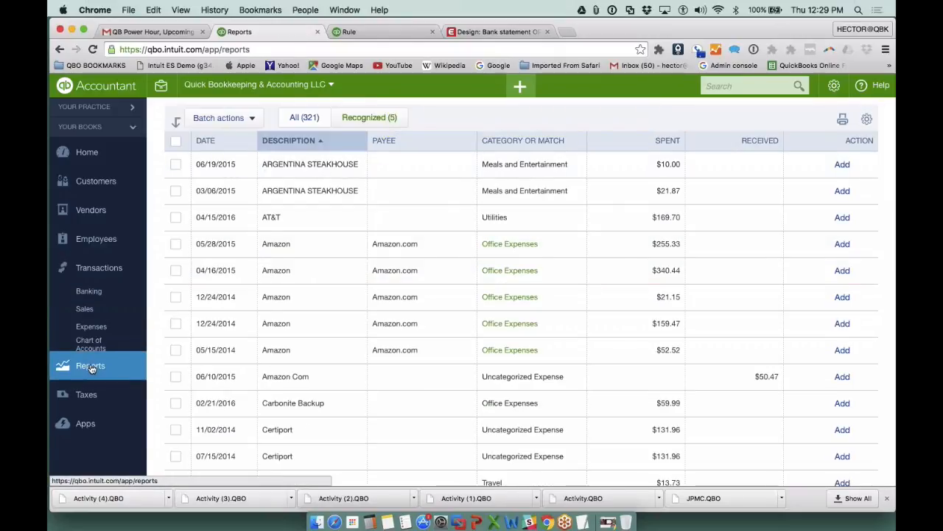
scroll(516, 332, down, 3)
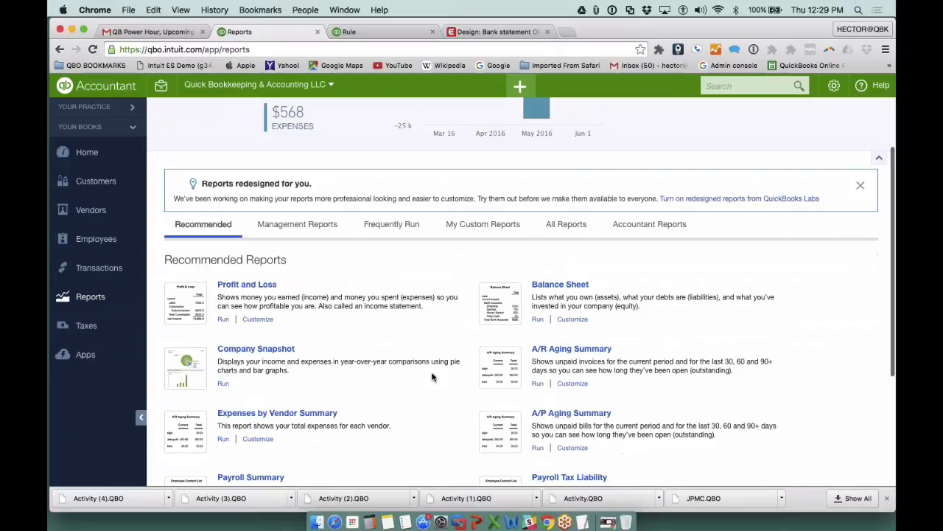
click(248, 287)
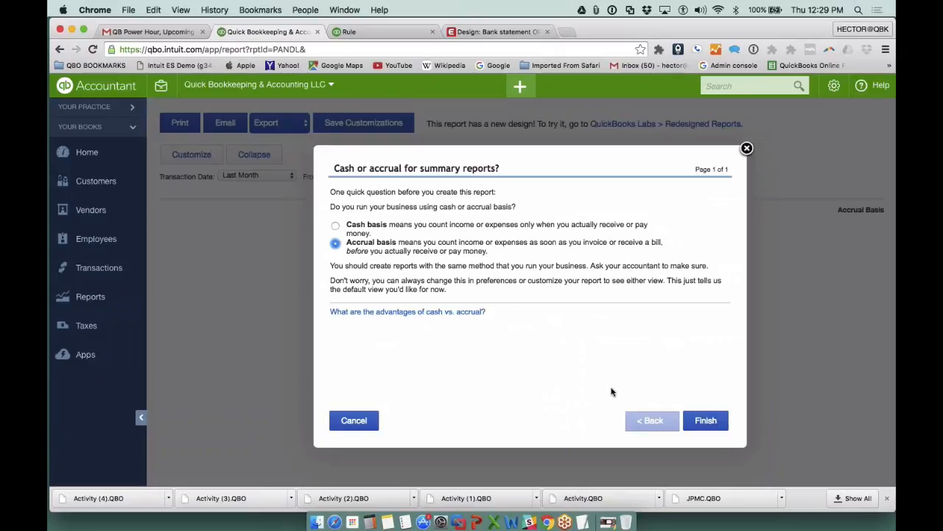
click(690, 420)
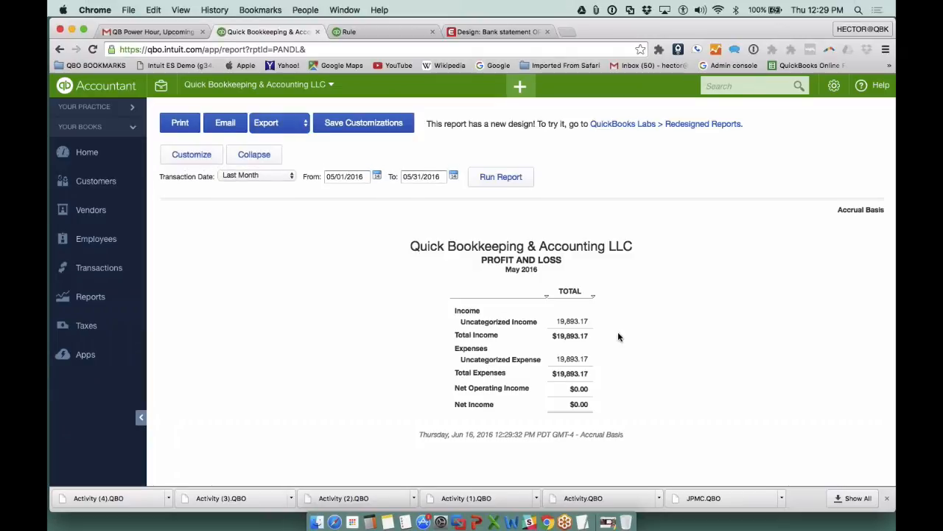
- Run the Profit and Loss report for All Dates and review its expense accounts
click(258, 174)
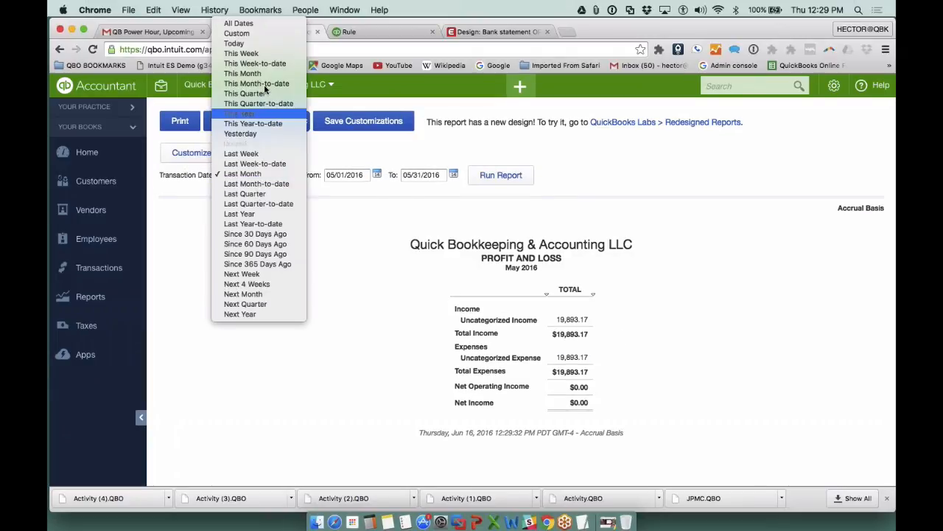
click(259, 24)
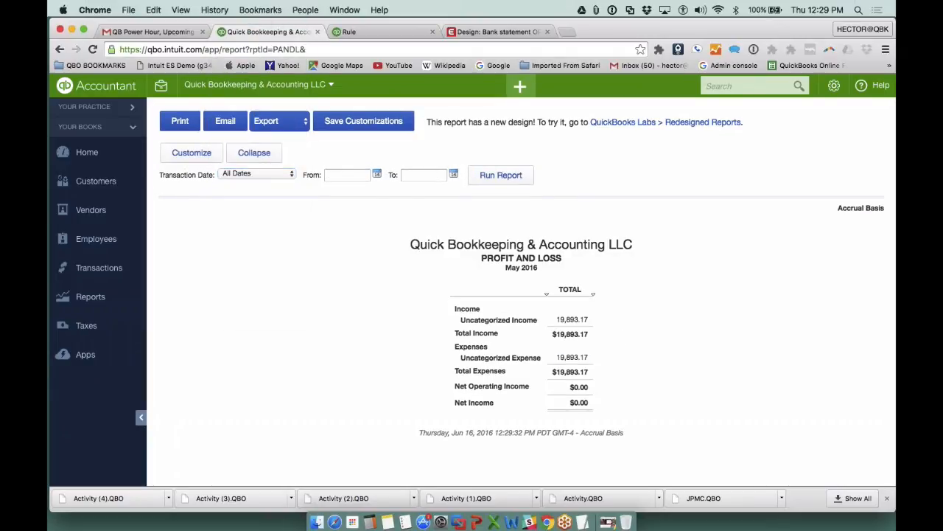
click(501, 175)
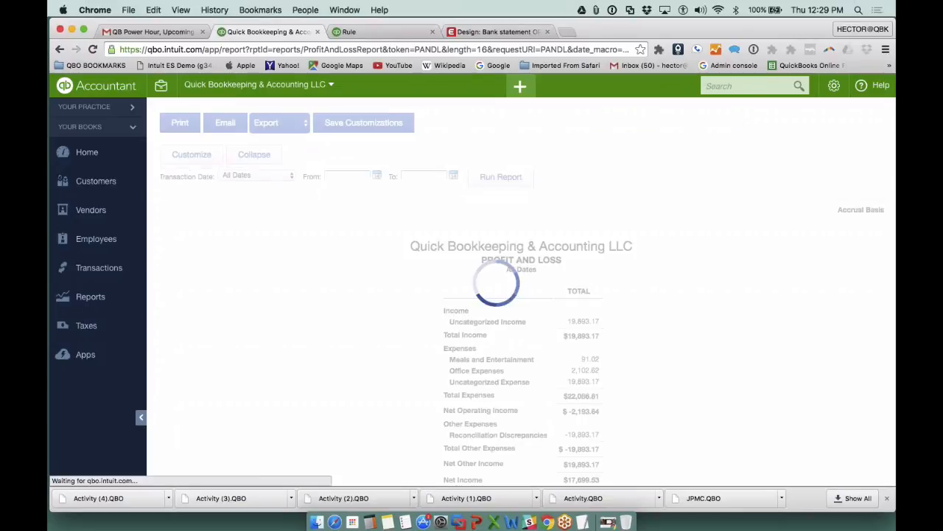
scroll(652, 308, down, 1)
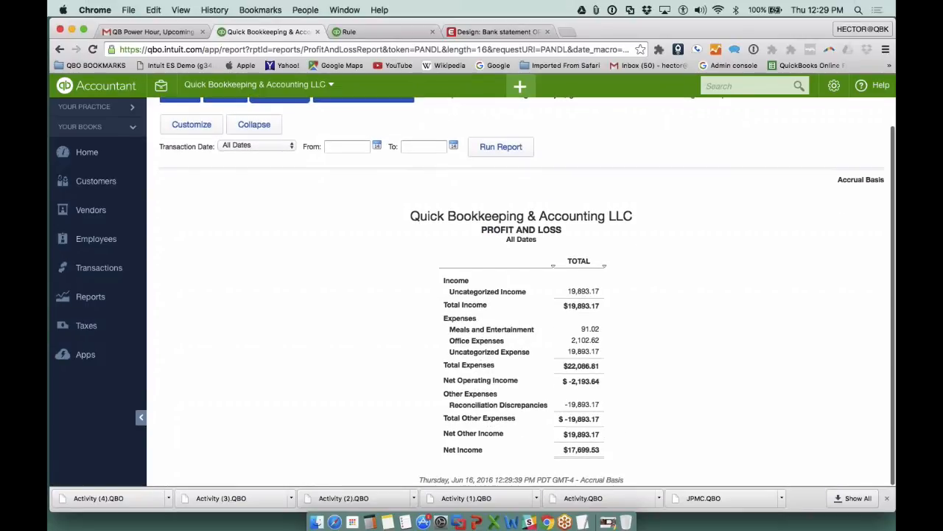
- Open the Office Expenses transaction report, run it grouped by Vendor, and review the Amazon.com and unspecified vendor groups
click(593, 351)
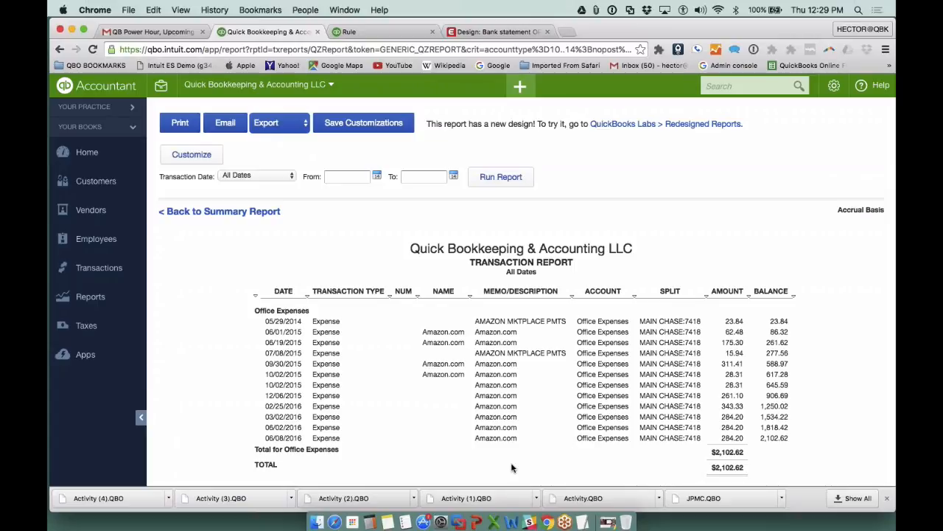
click(191, 156)
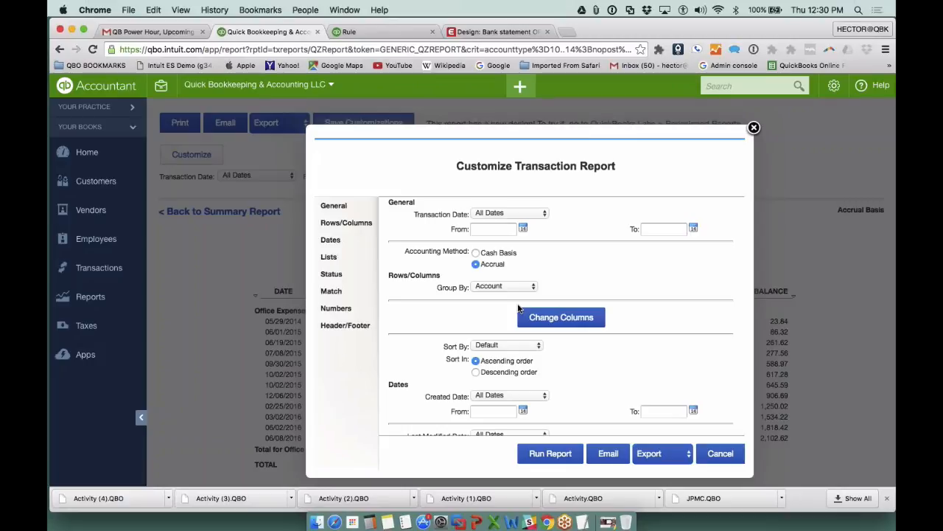
click(498, 287)
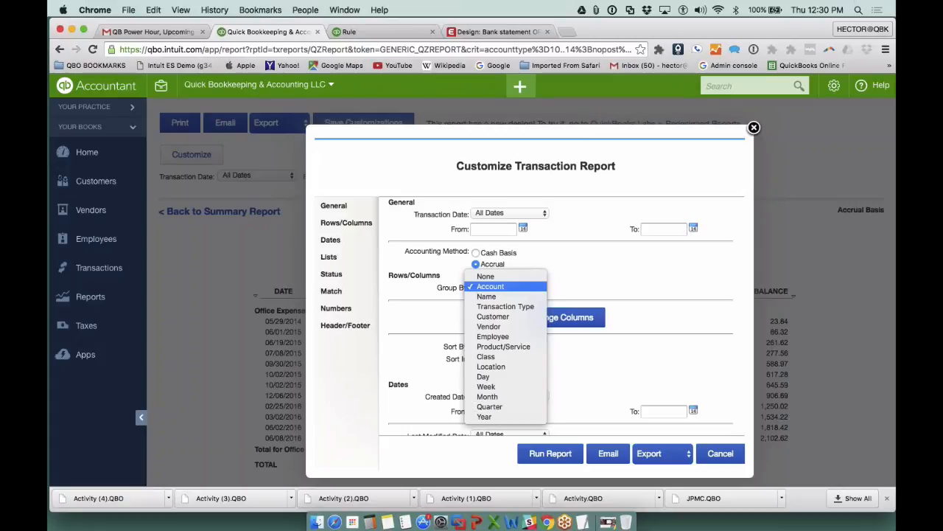
click(489, 326)
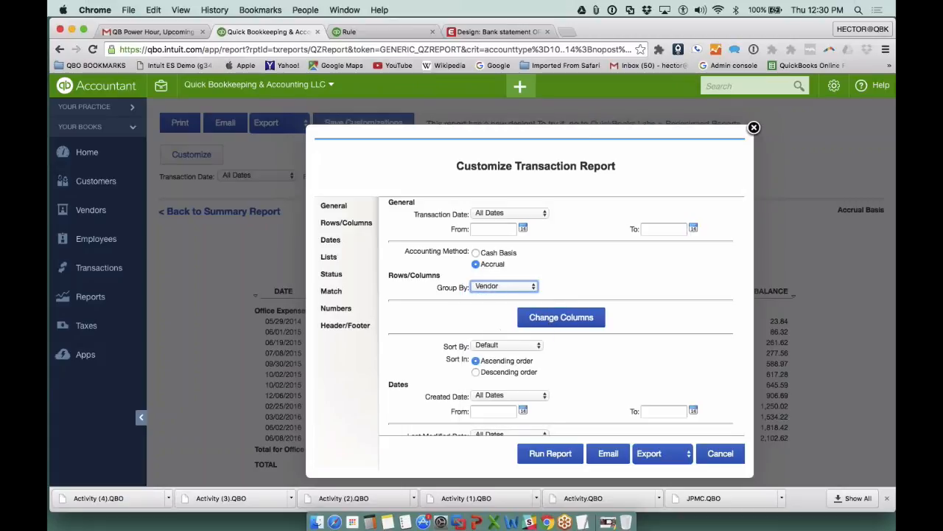
click(510, 289)
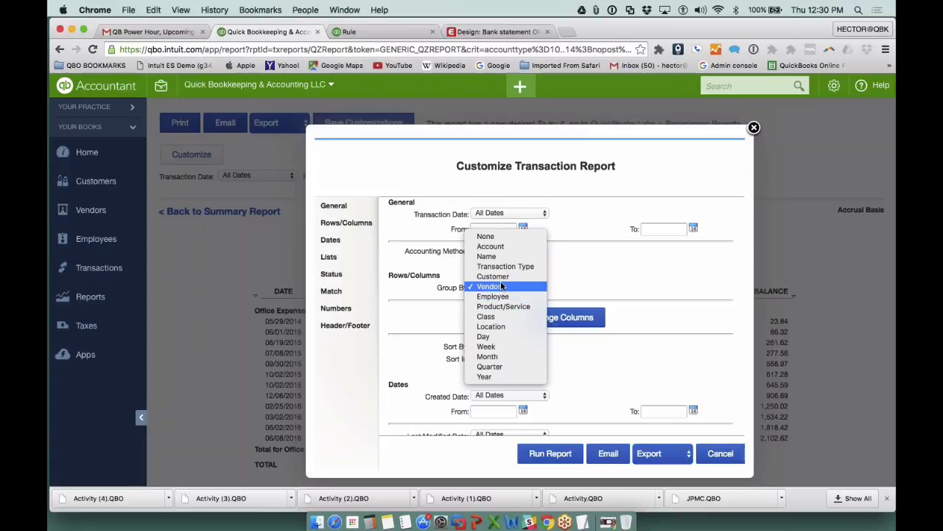
click(554, 461)
click(554, 460)
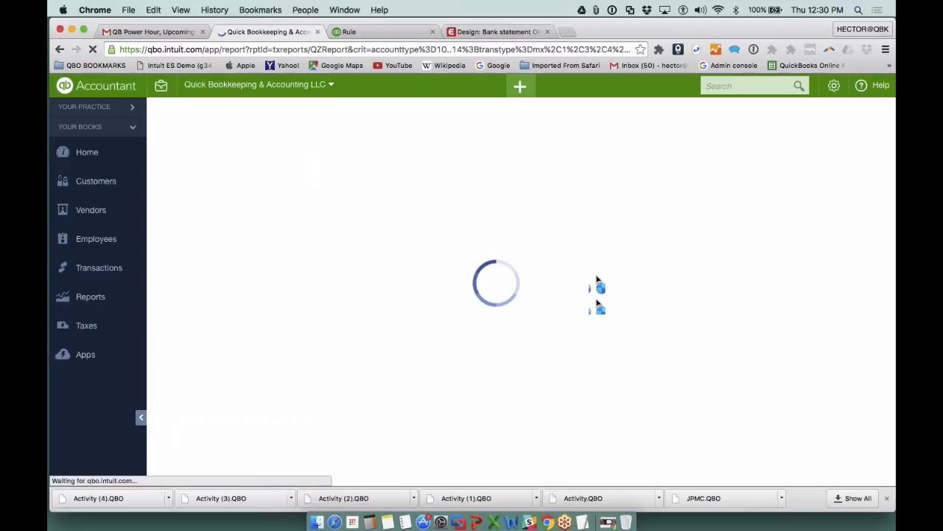
scroll(521, 295, down, 1)
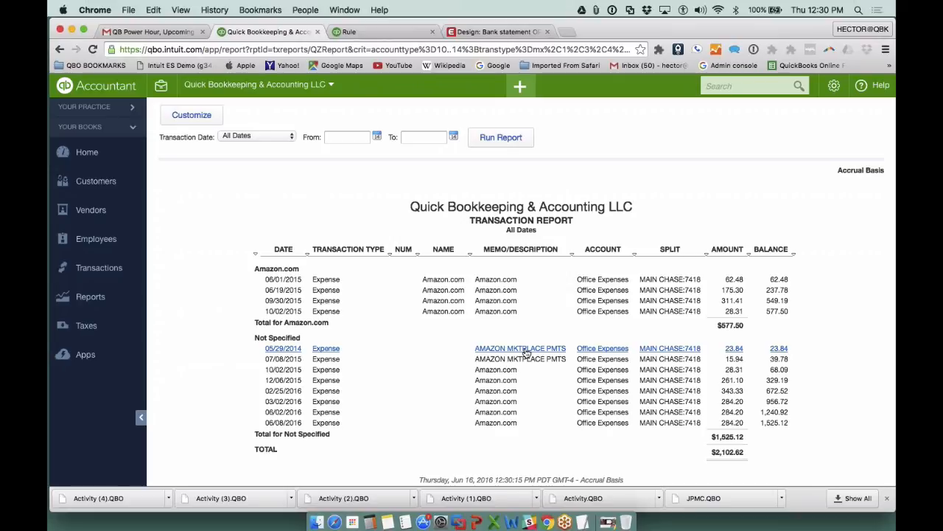
- Return to the bank feed and examine the list of Amazon transactions already added to QuickBooks
click(107, 270)
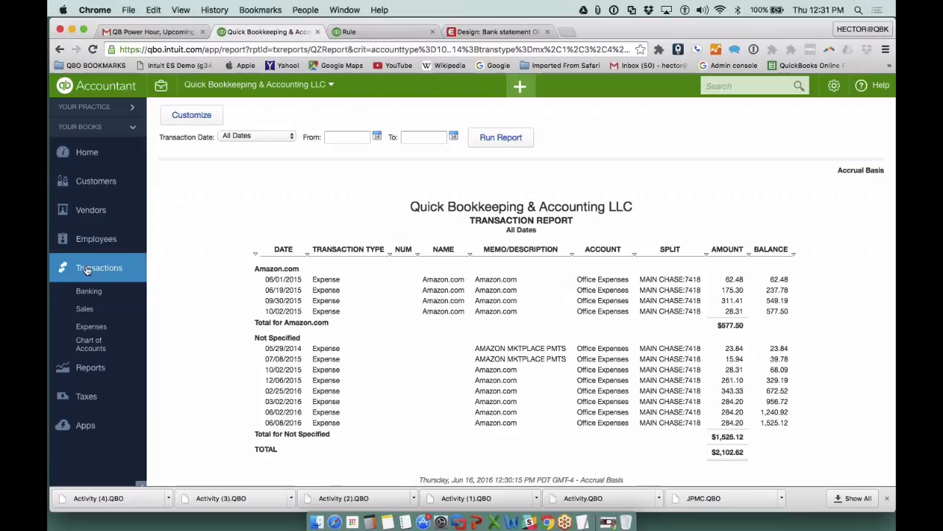
click(96, 292)
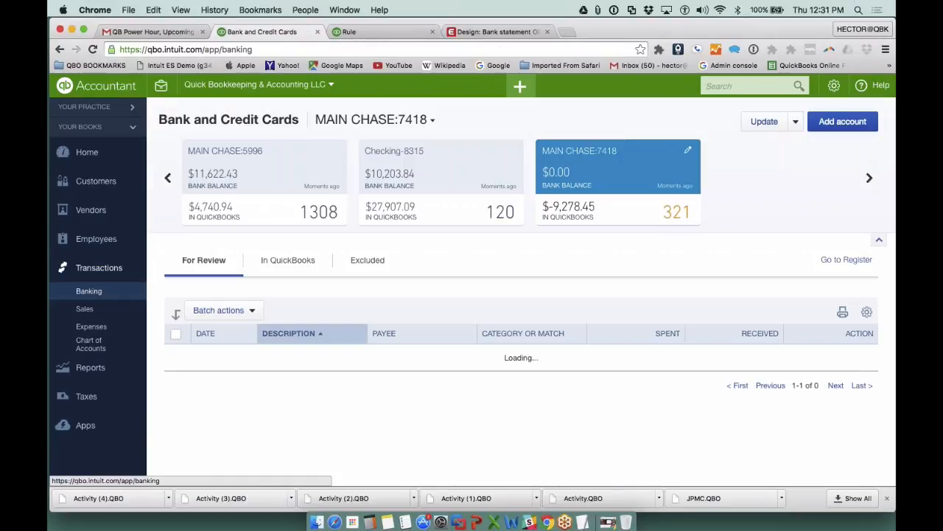
click(293, 262)
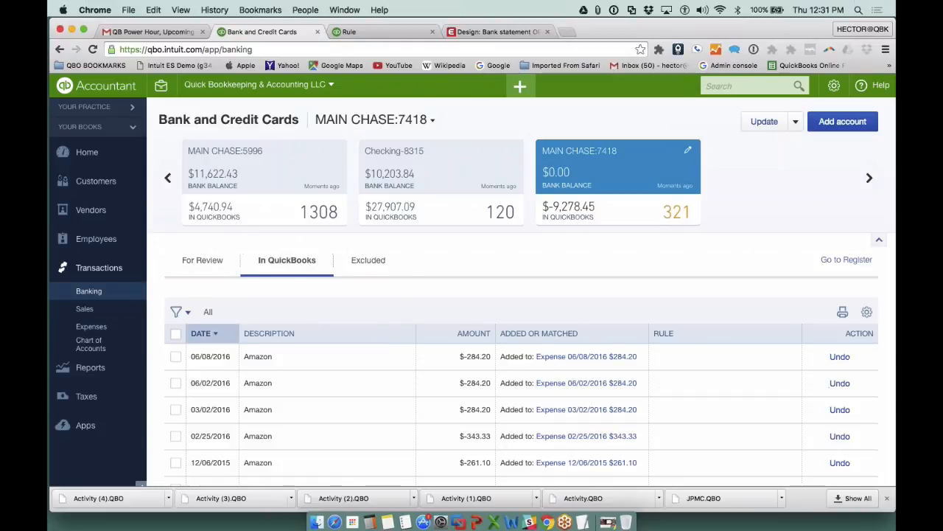
scroll(516, 309, down, 5)
scroll(516, 302, down, 2)
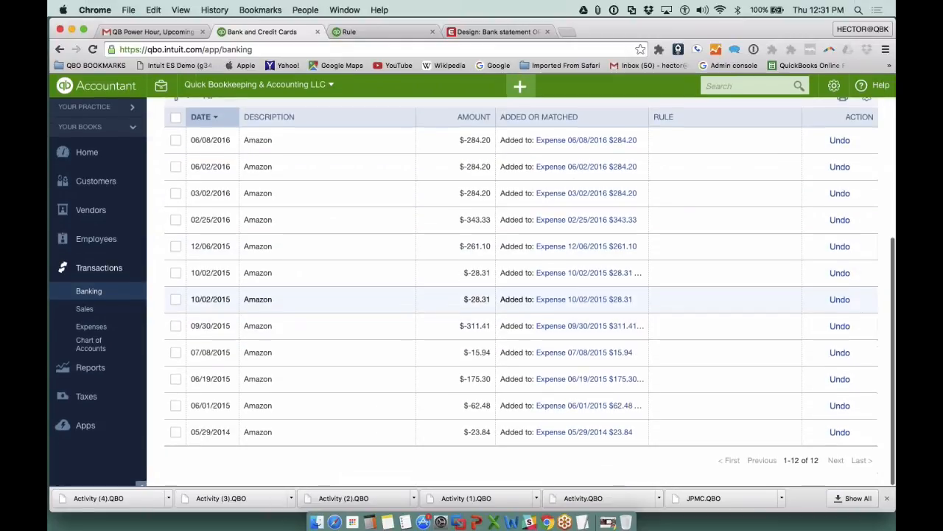
scroll(516, 302, up, 3)
scroll(516, 302, down, 3)
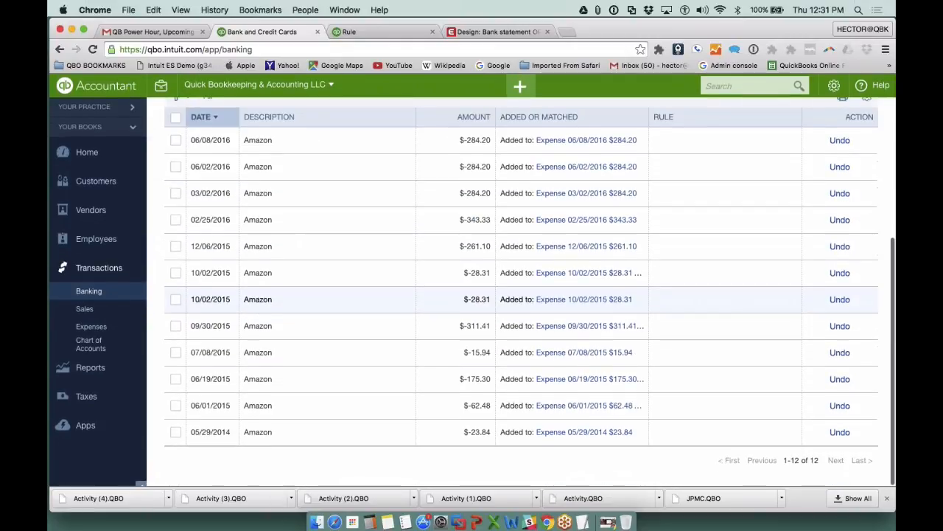
scroll(870, 295, up, 3)
- Inspect the added-transactions list's row display settings and its rule and date filter options
click(868, 208)
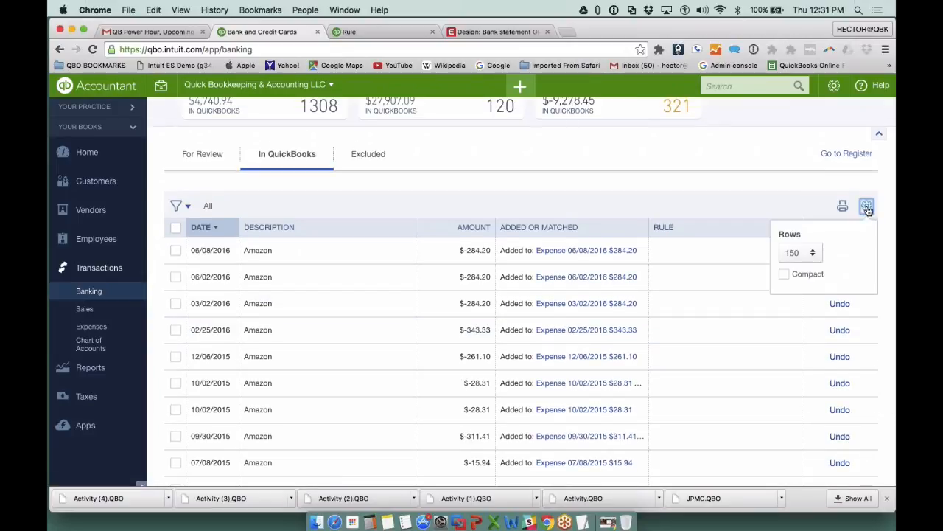
click(566, 177)
click(176, 206)
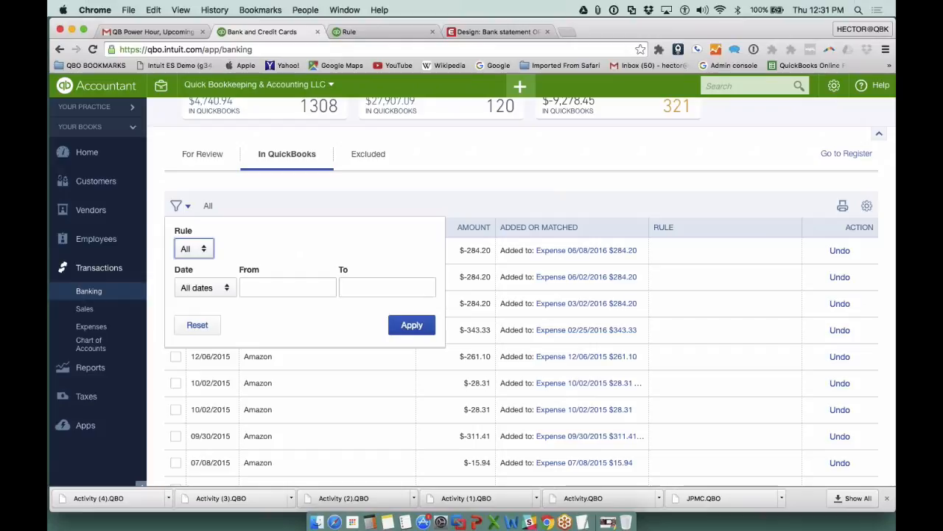
click(485, 196)
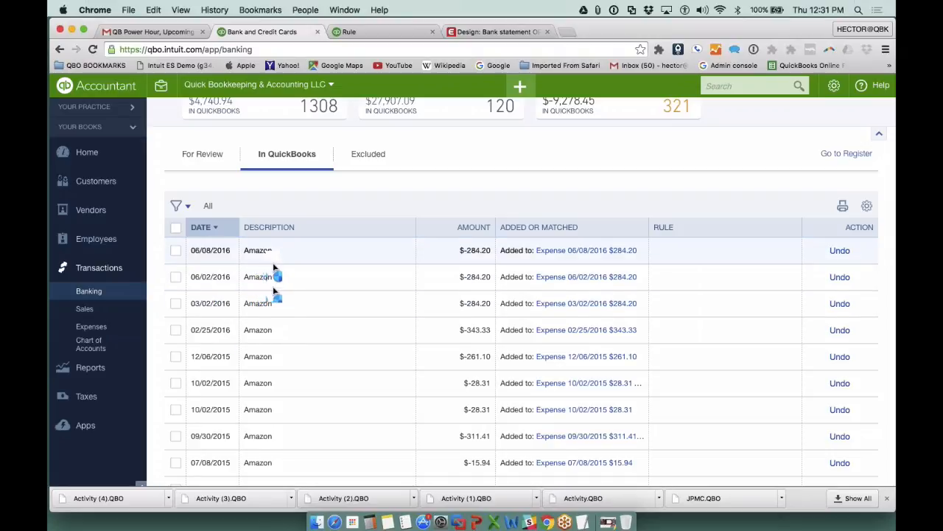
- Select all the Amazon transactions already added to QuickBooks, undo them as a batch, and return to the transactions for review
scroll(326, 313, down, 3)
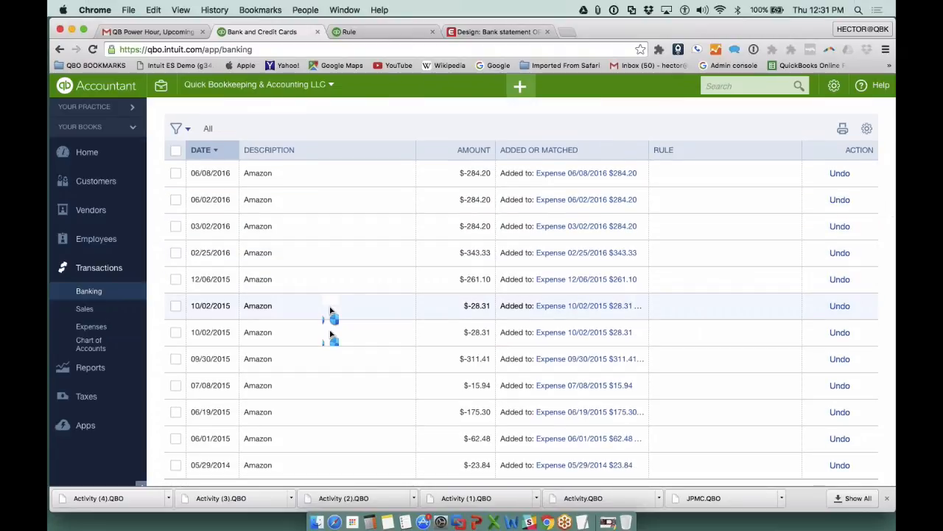
scroll(351, 346, down, 2)
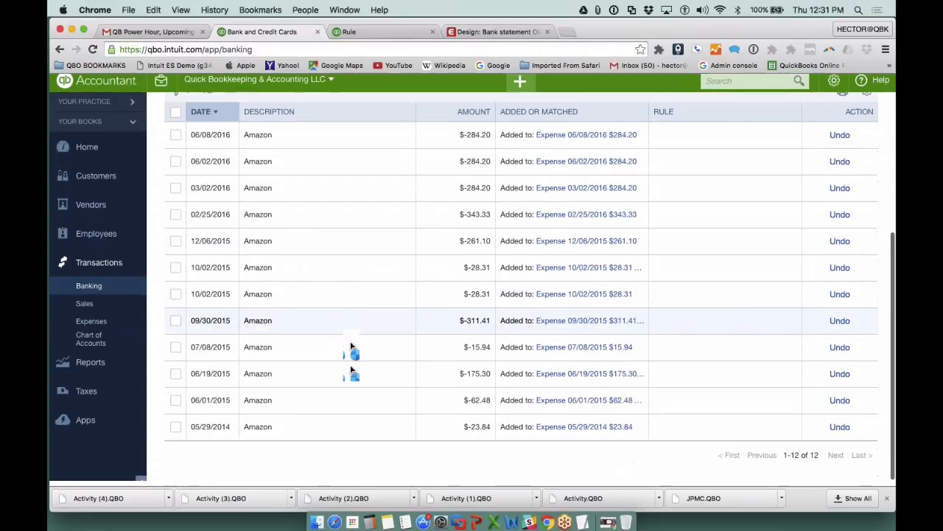
click(175, 140)
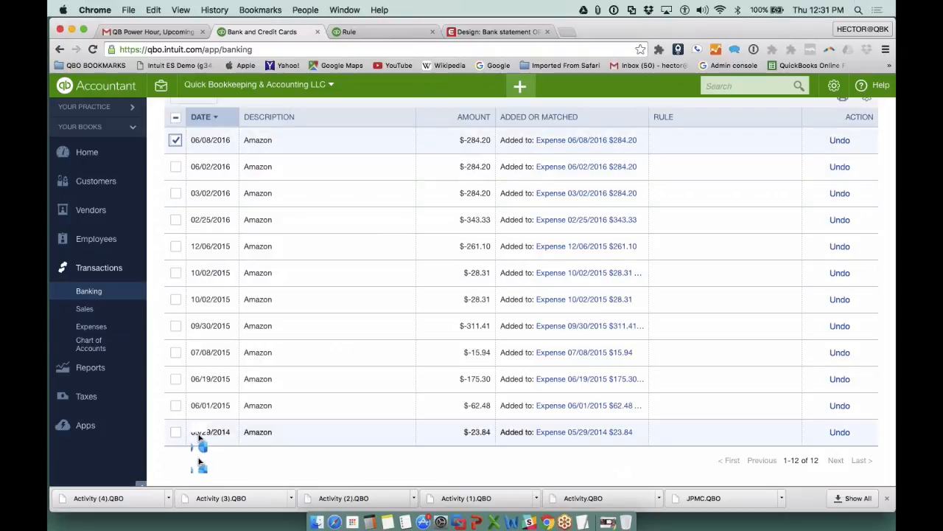
click(175, 117)
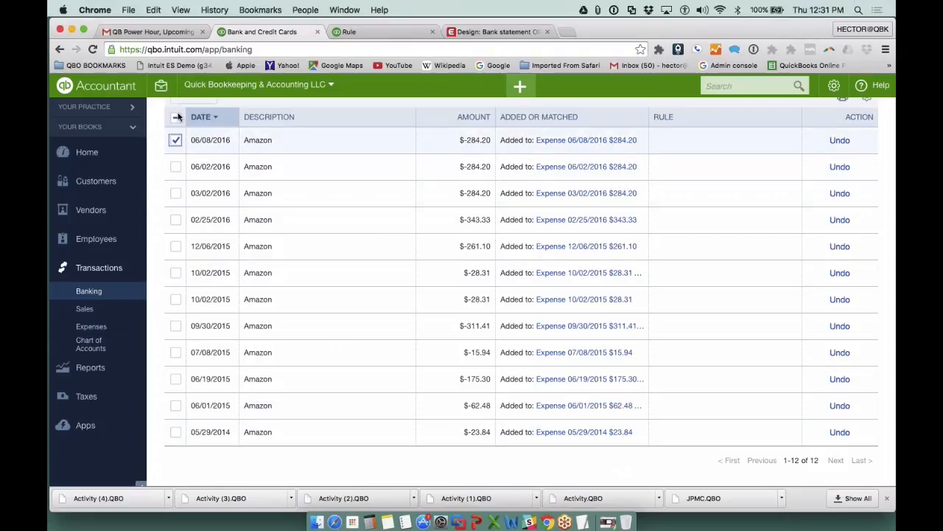
scroll(516, 295, up, 3)
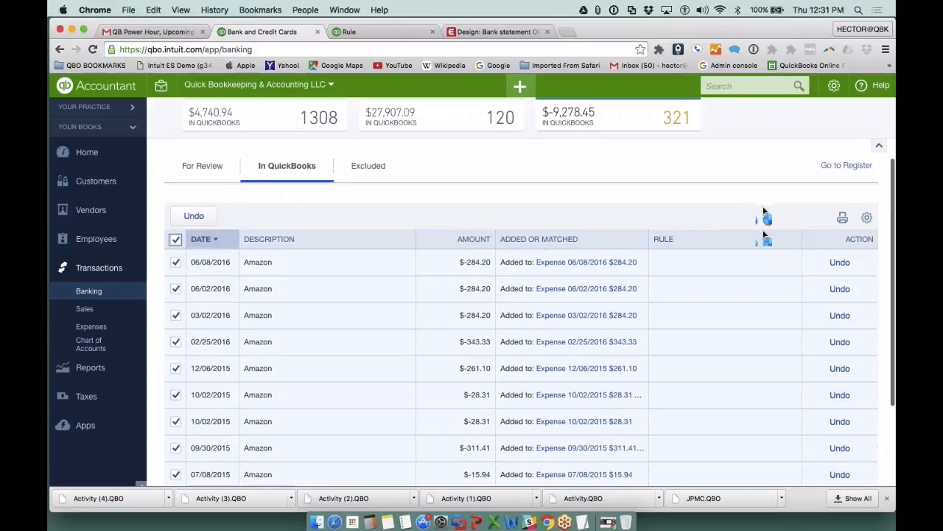
click(196, 217)
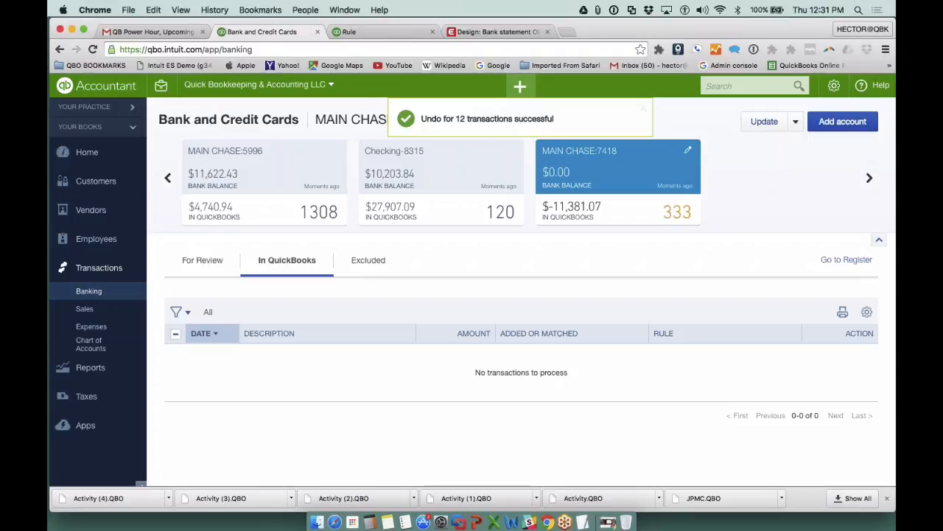
click(210, 267)
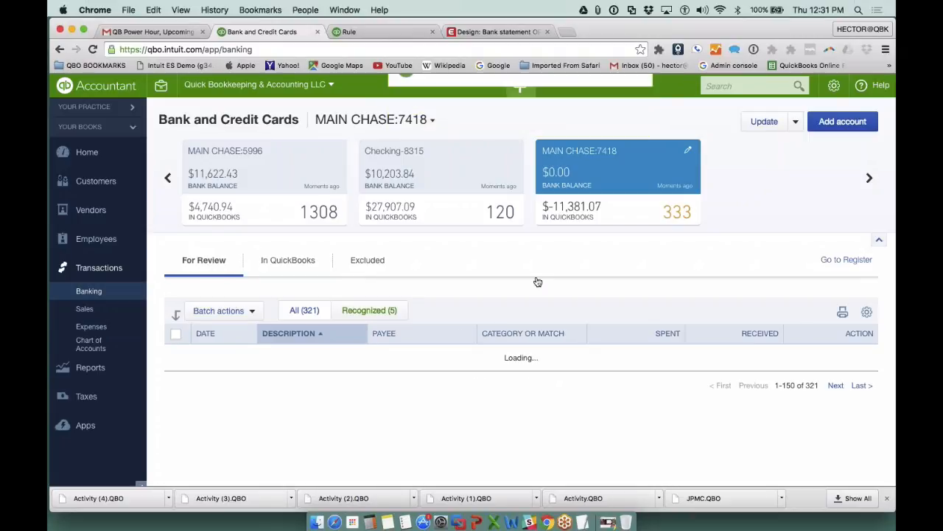
- Select the Amazon purchases awaiting review, from 07/08/2015 through 05/15/2014, and check the batch actions available for them
scroll(538, 277, down, 5)
scroll(431, 266, down, 2)
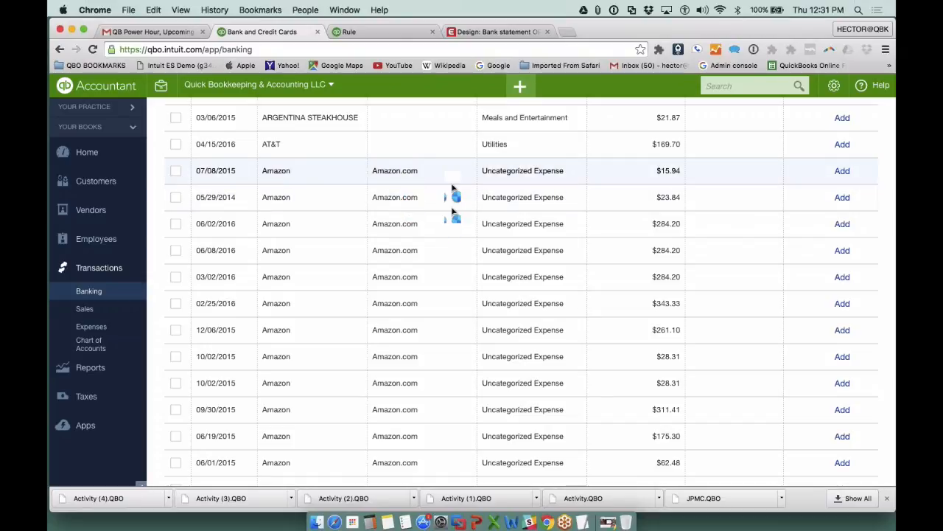
click(175, 170)
scroll(334, 315, down, 5)
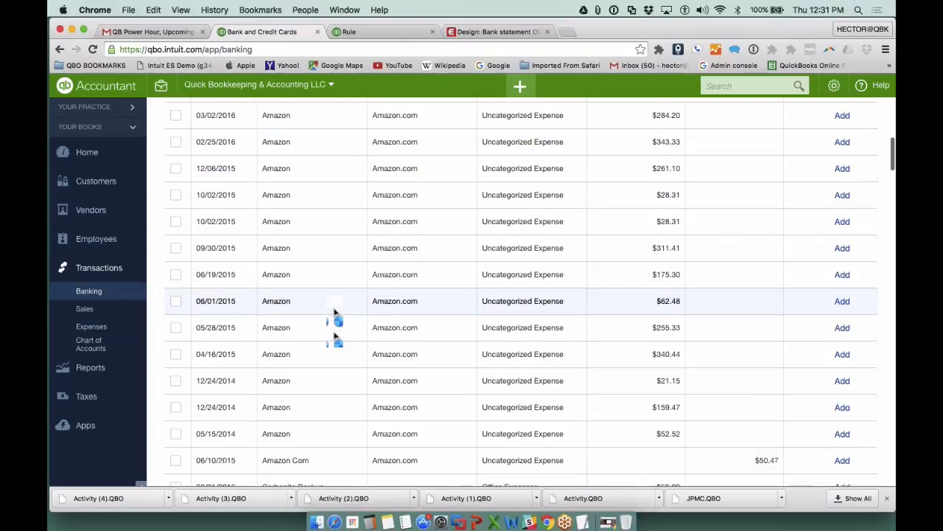
shift+click(176, 315)
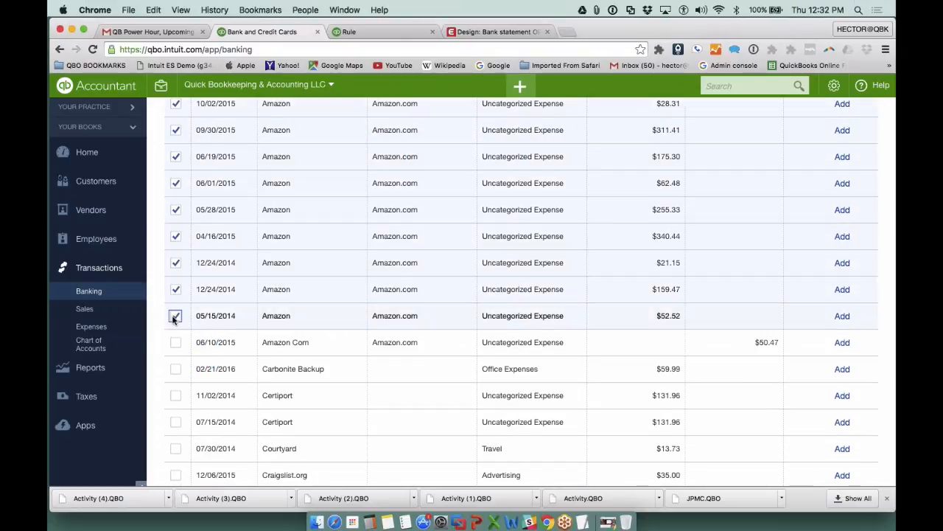
scroll(656, 359, up, 5)
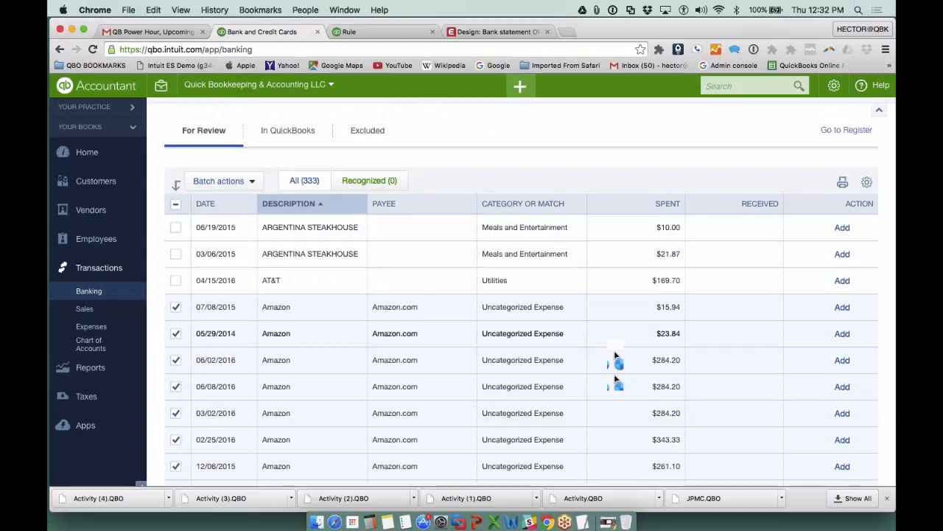
click(224, 184)
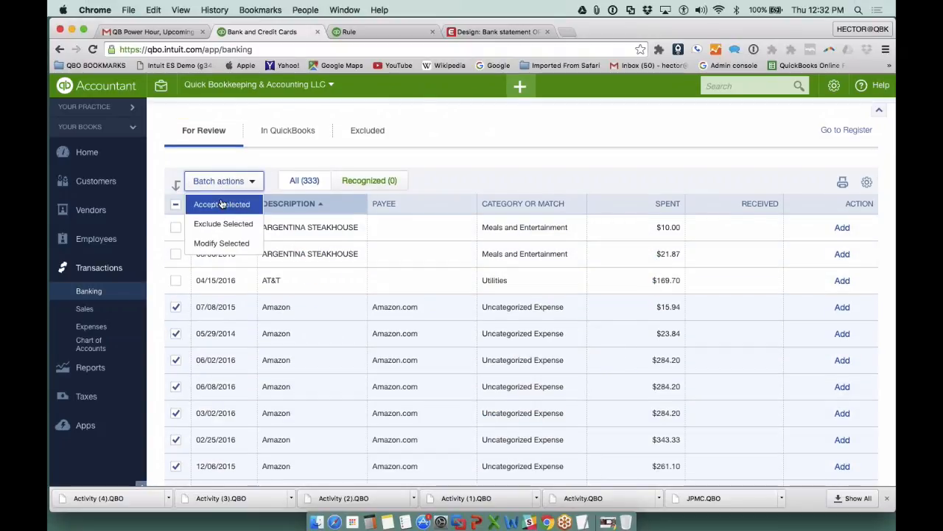
click(221, 204)
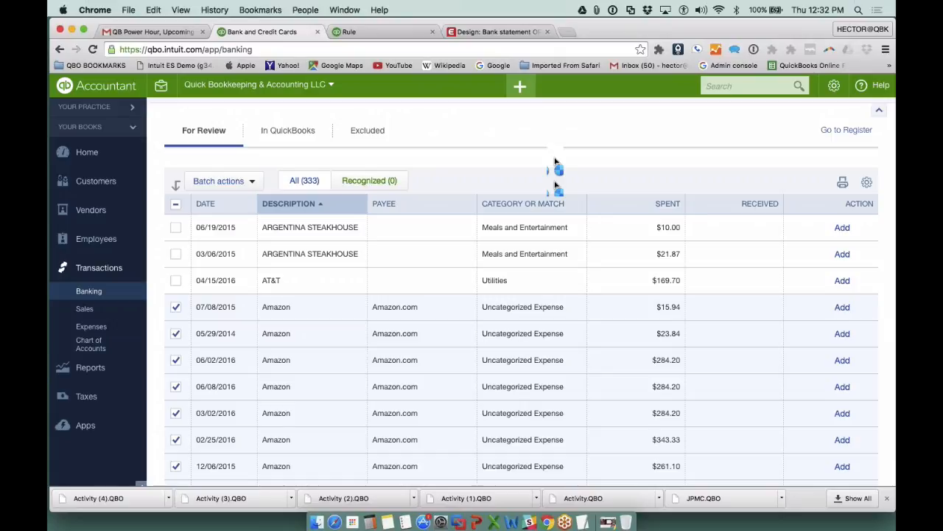
- Expand the 07/08/2015 Amazon transaction and set its category to Office Expenses, keeping Amazon.com as payee
click(425, 313)
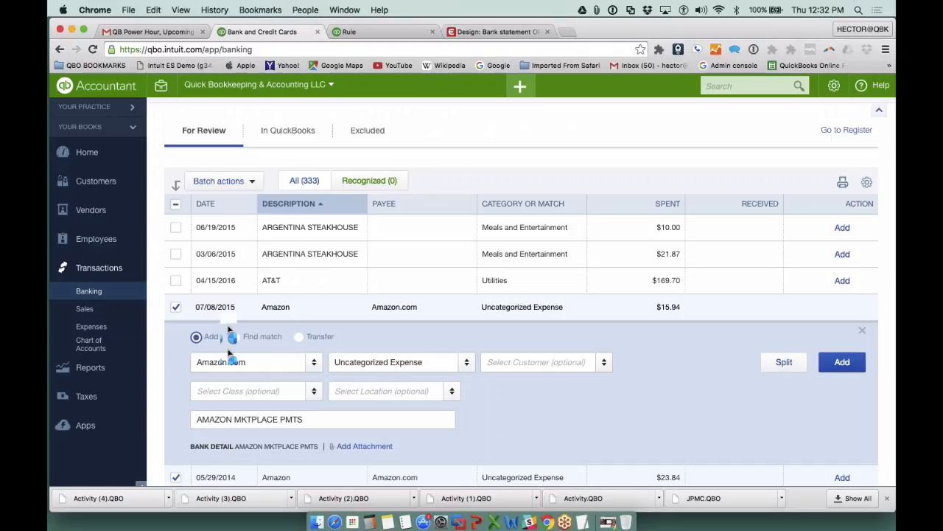
click(268, 359)
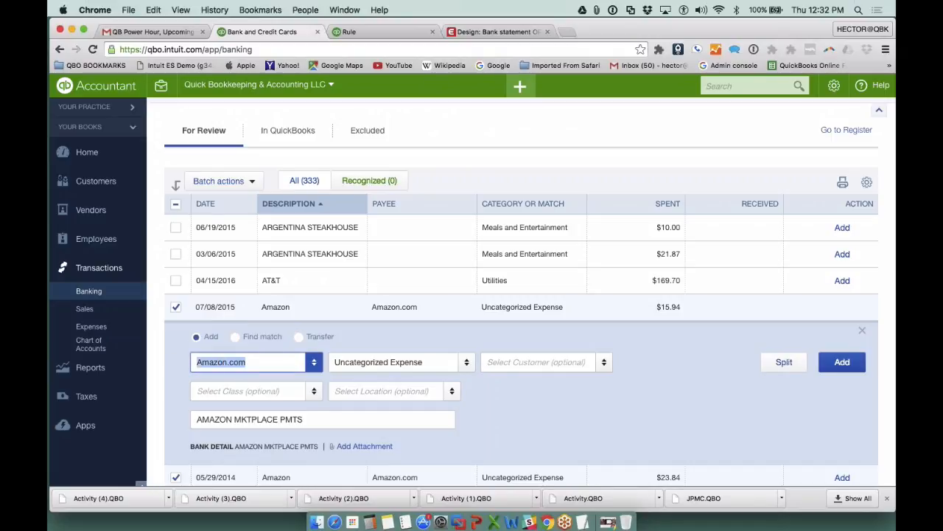
key(Tab)
text(off)
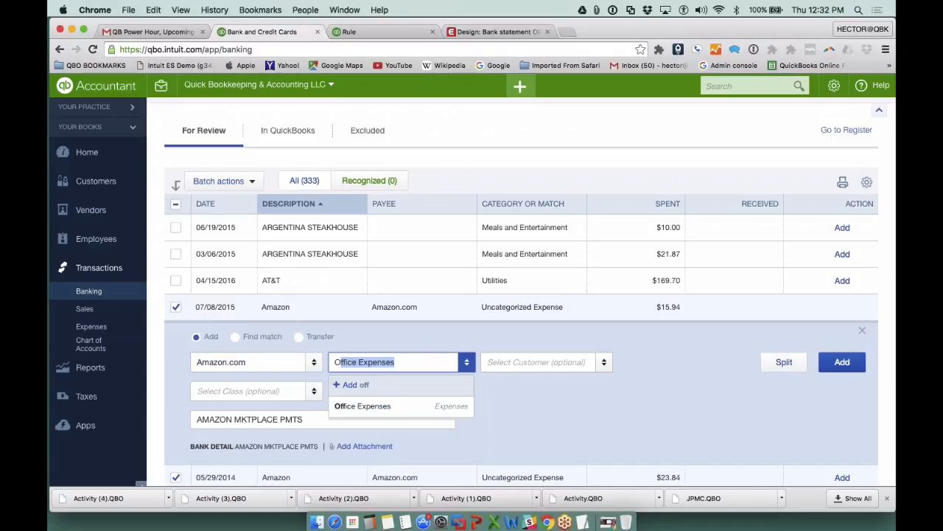
click(384, 408)
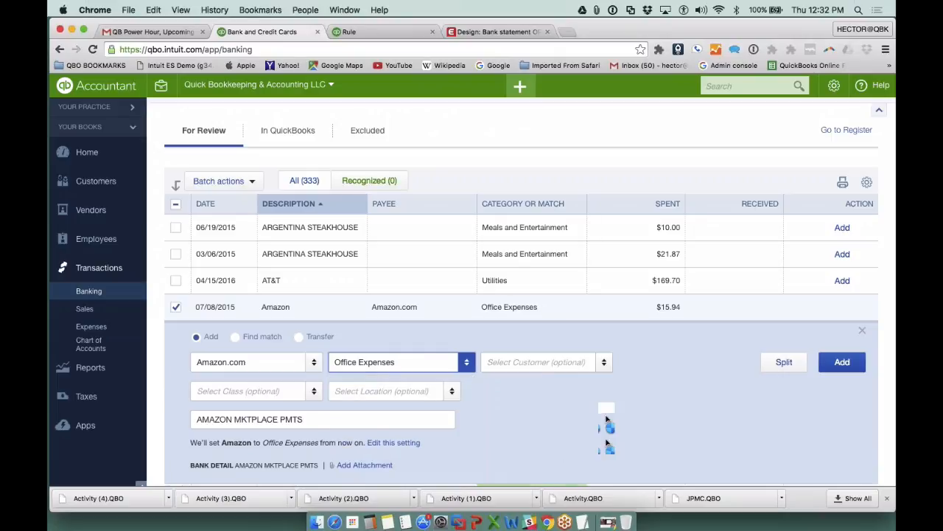
- Check the optional customer, class and location choices for the 07/08/2015 Amazon transaction, leave them blank, and add it to the books
scroll(606, 420, down, 2)
click(603, 309)
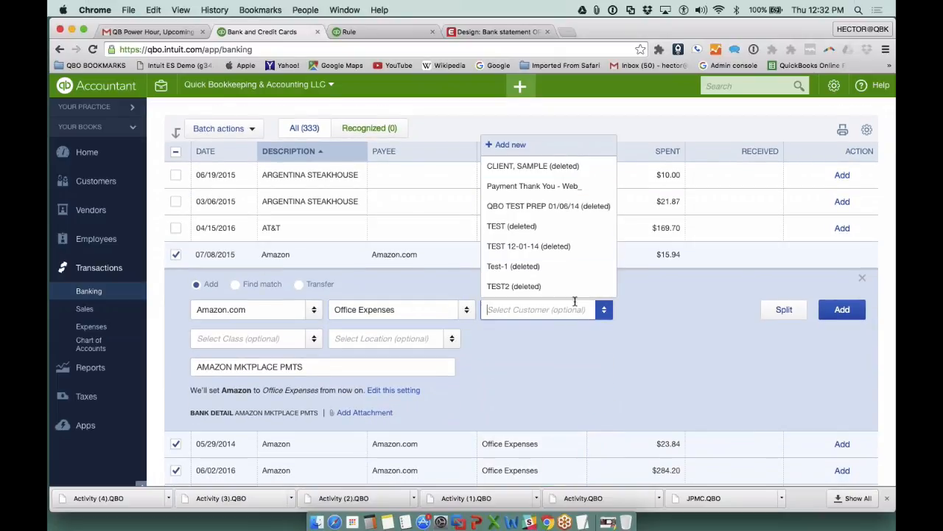
key(Tab)
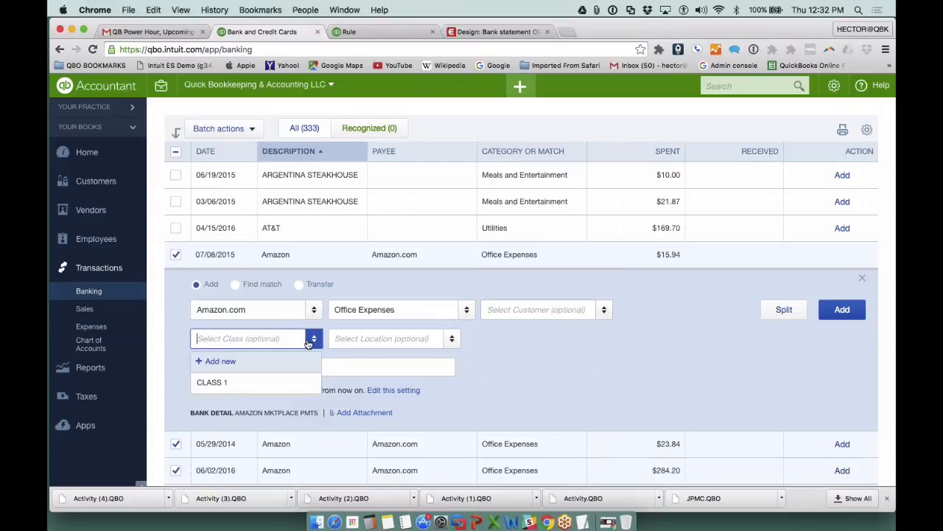
key(Tab)
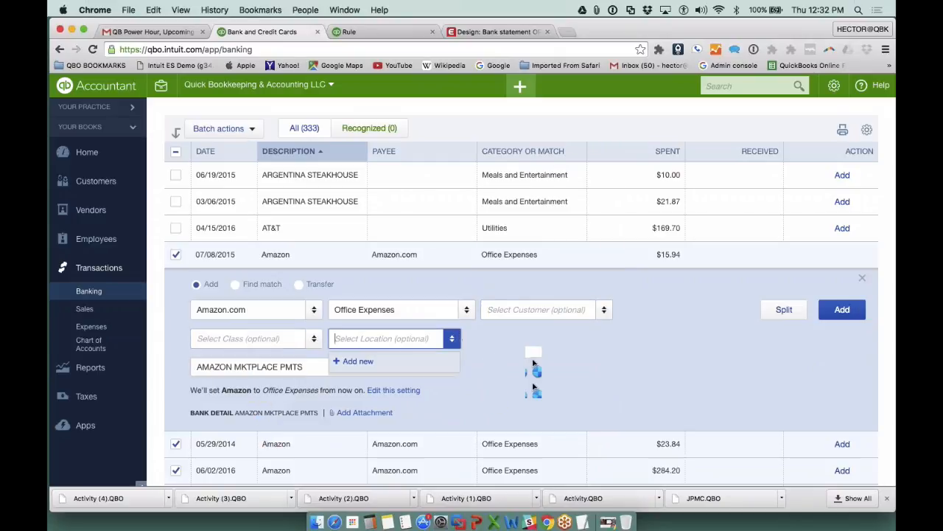
click(535, 363)
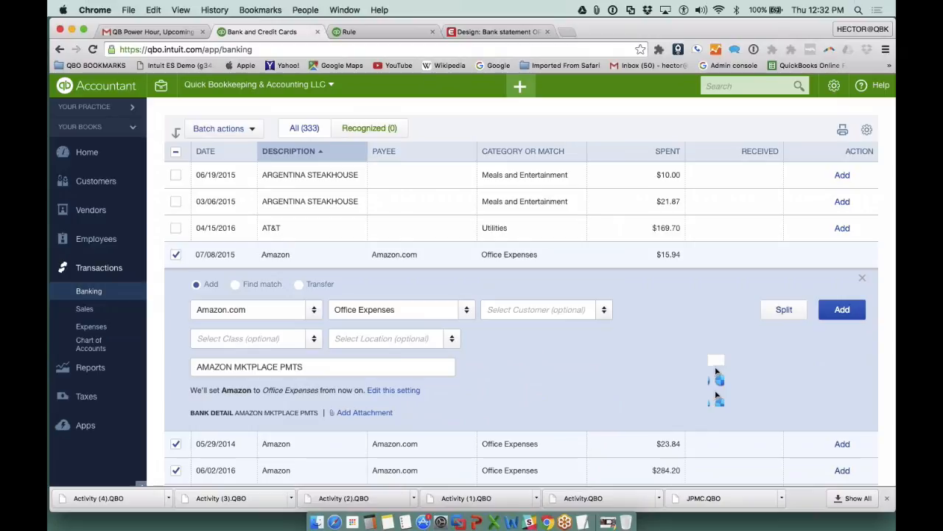
click(843, 310)
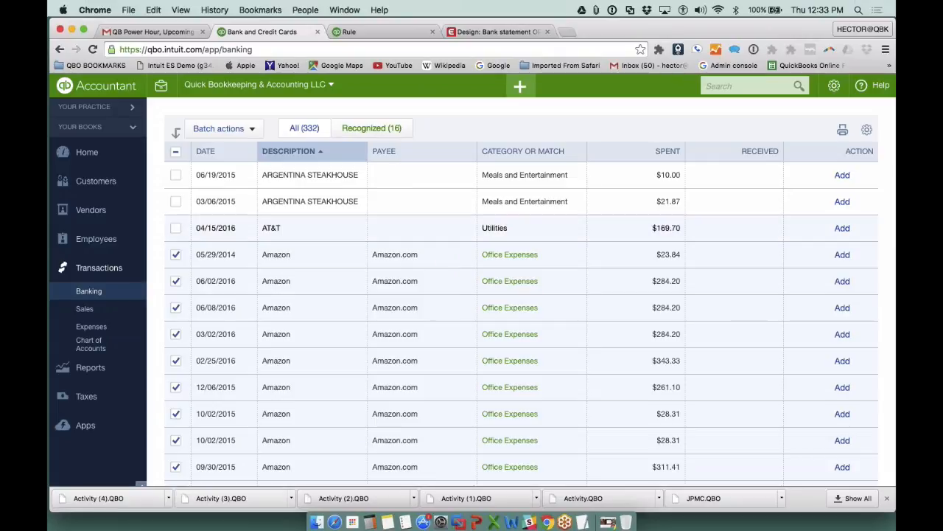
- Expand the 05/29/2014 Amazon transaction, re-enter Amazon.com as payee, and set its category to Promotional
click(422, 263)
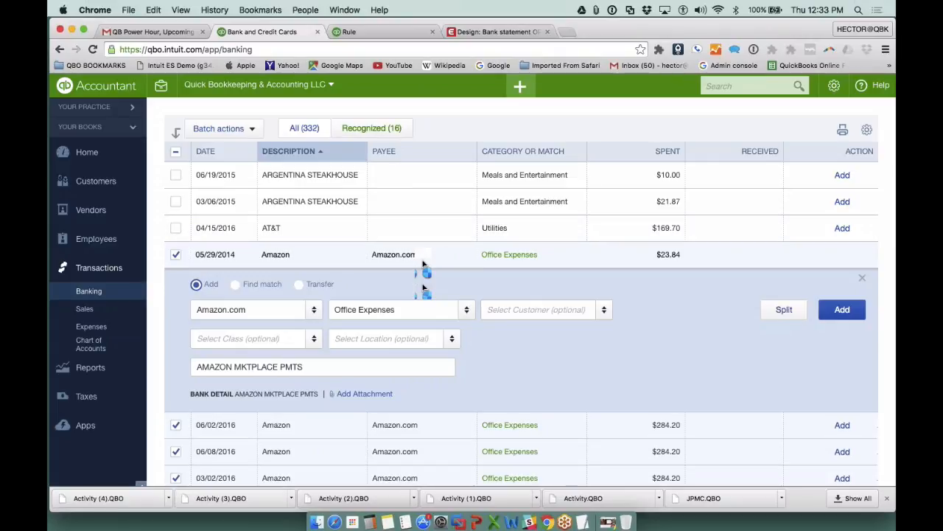
click(280, 308)
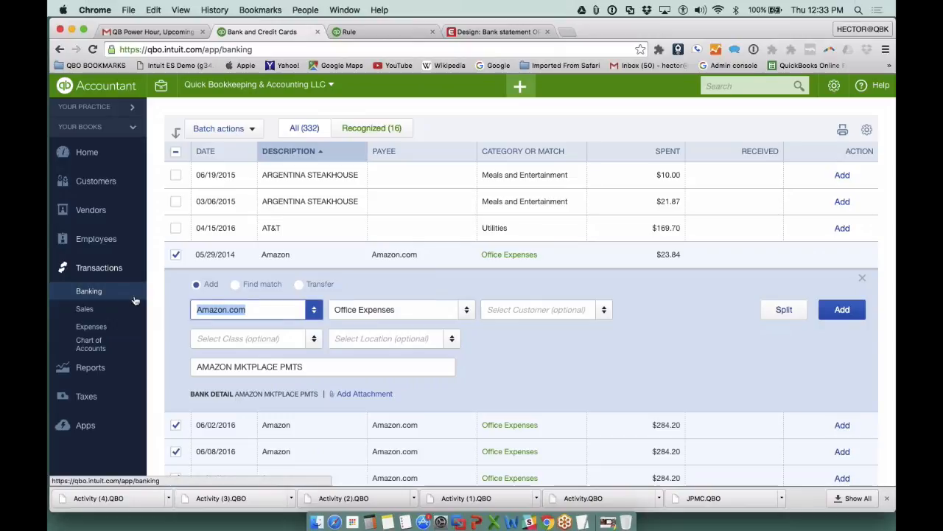
text(ama)
click(340, 347)
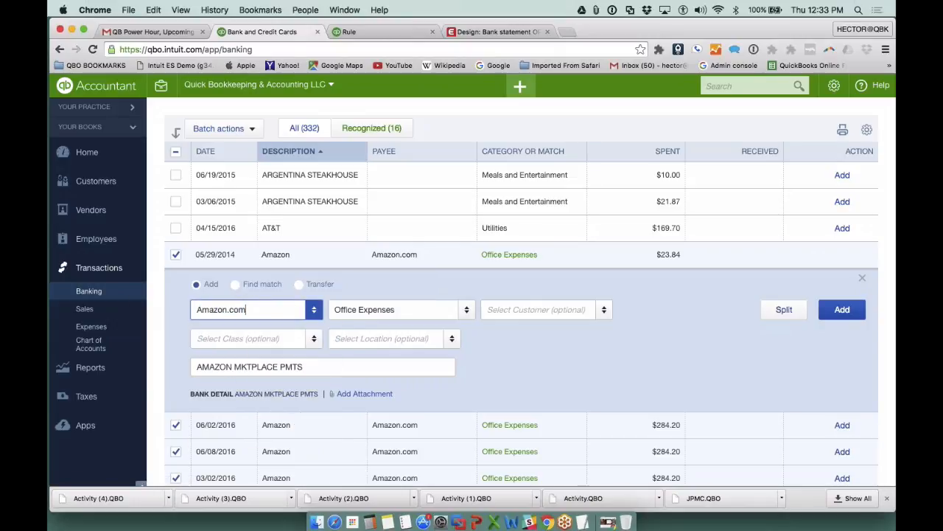
key(Tab)
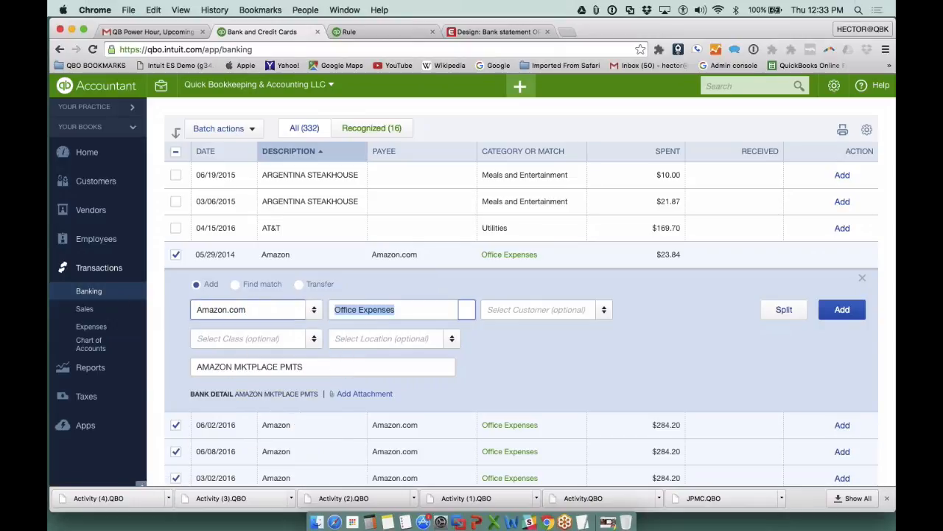
click(467, 310)
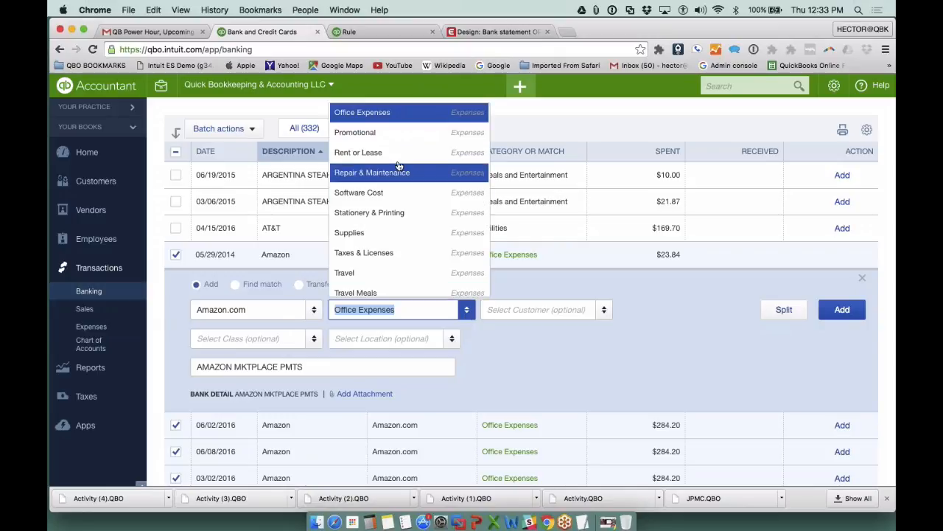
click(389, 136)
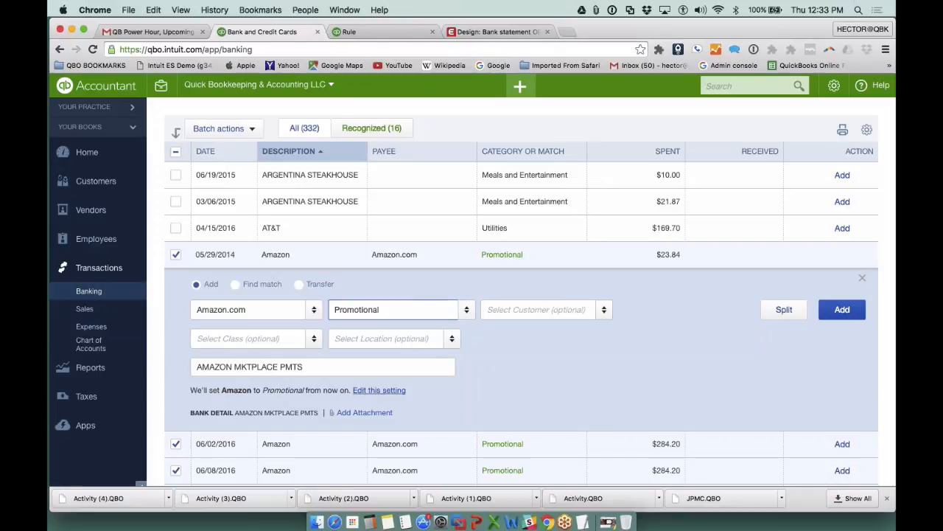
- Create a custom rule from the Amazon auto-categorization setting and name it amazon
click(375, 391)
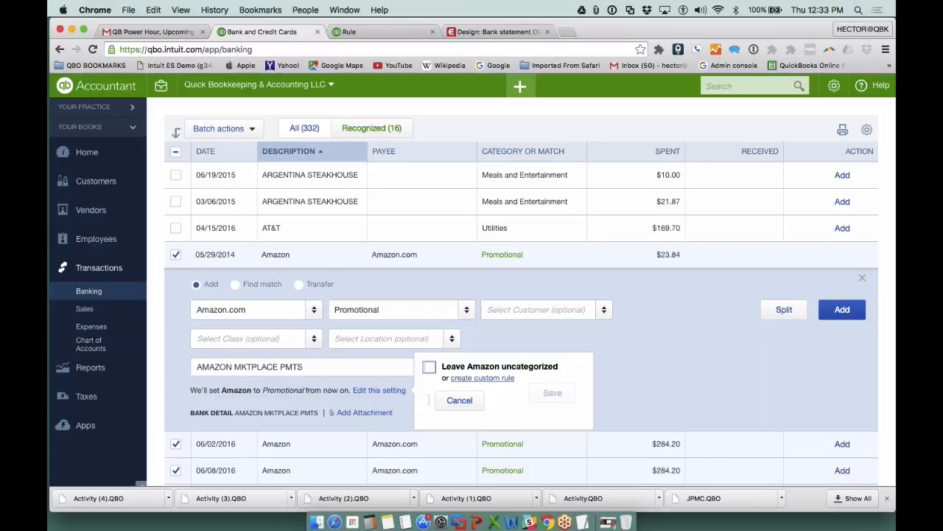
click(489, 379)
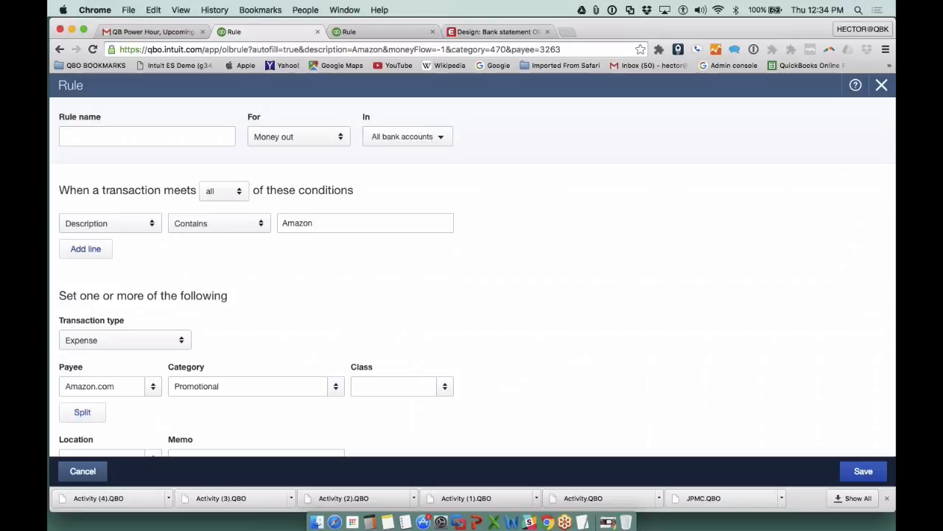
text(amazon)
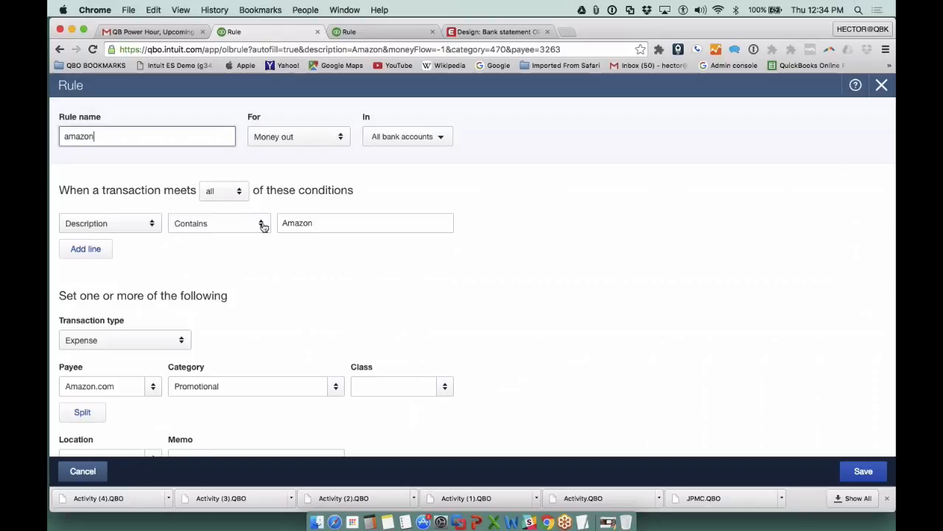
- Set the Amazon rule's category to Office Expenses
scroll(263, 227, down, 2)
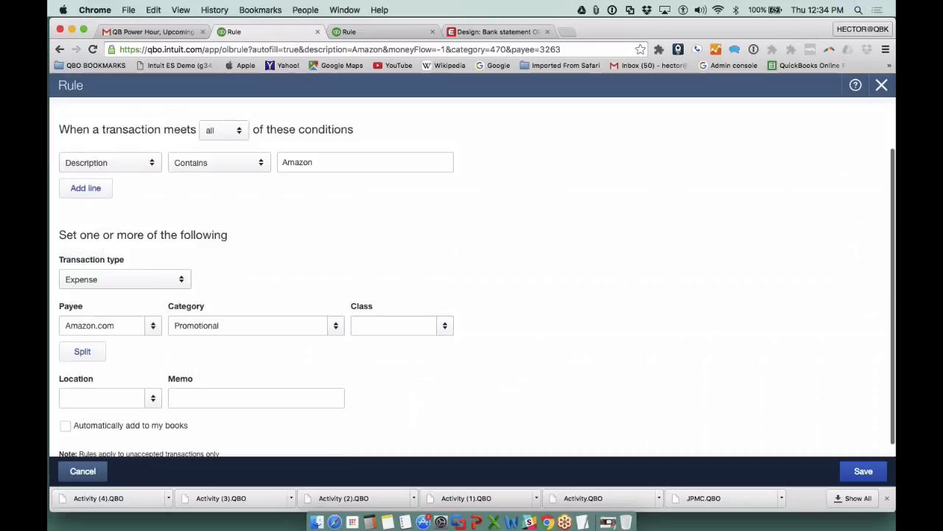
click(221, 325)
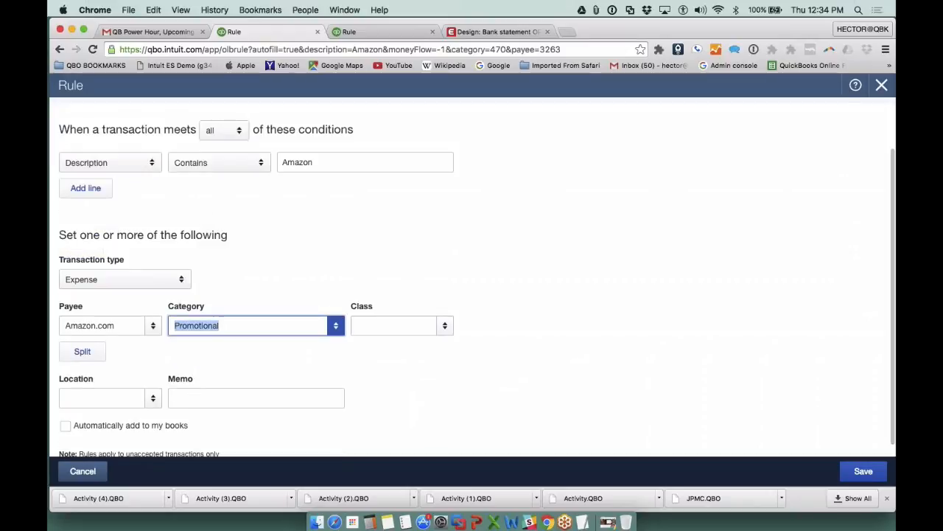
text(of)
key(Down)
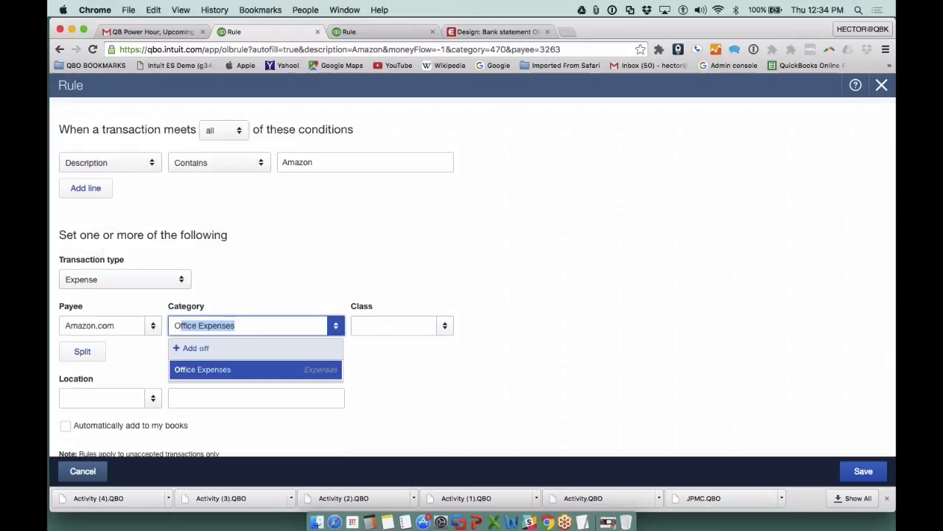
key(Return)
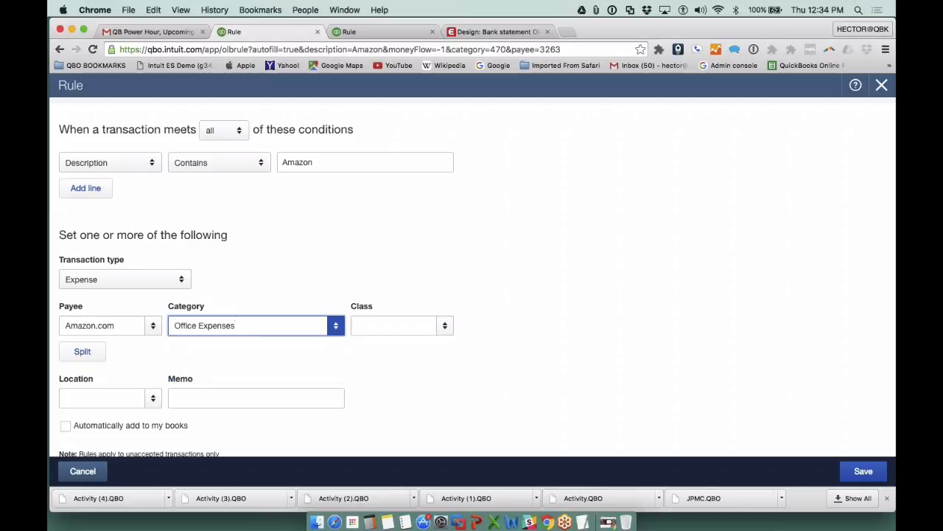
- Make the Amazon rule add transactions to the books automatically and give it the memo auto-add
scroll(226, 379, down, 1)
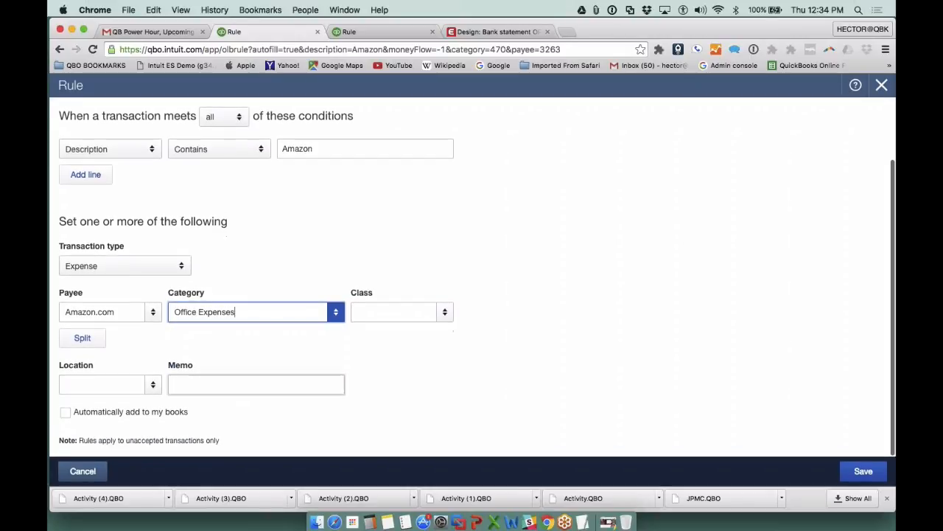
click(65, 413)
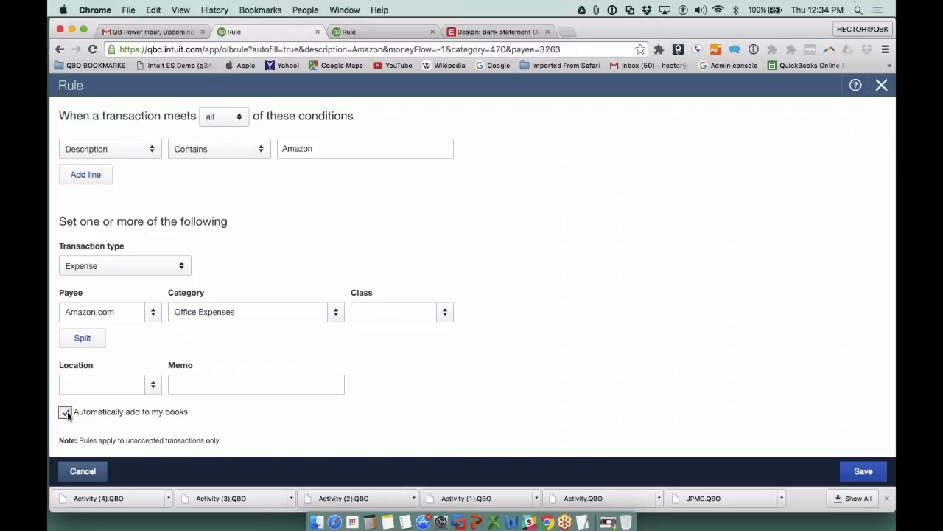
click(227, 384)
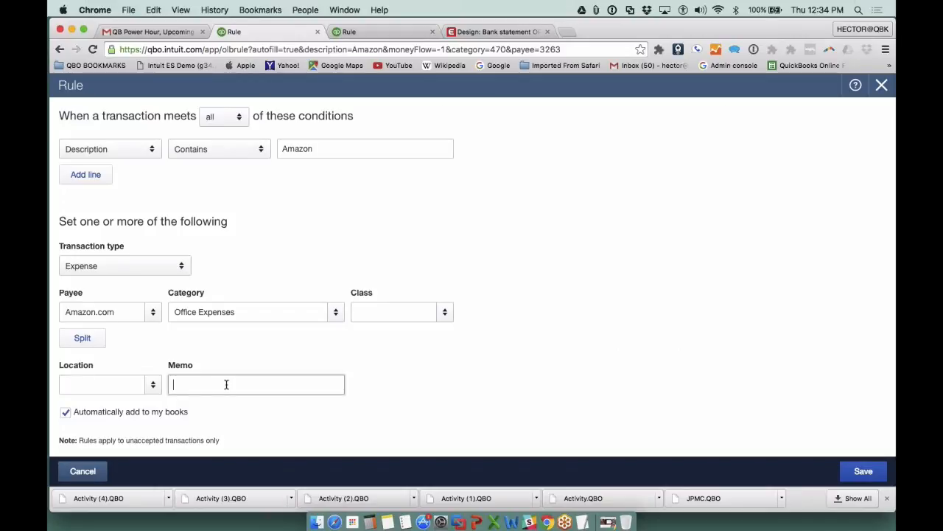
text(auto-add)
- Review the Amazon rule's description condition, payee and memo entries
triple_click(190, 382)
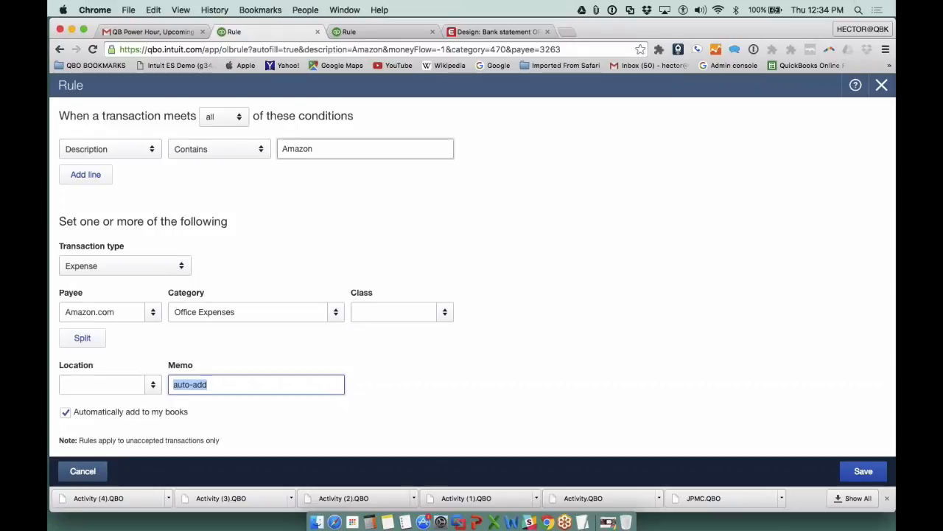
scroll(324, 153, up, 1)
drag(324, 175, 265, 179)
key(Right)
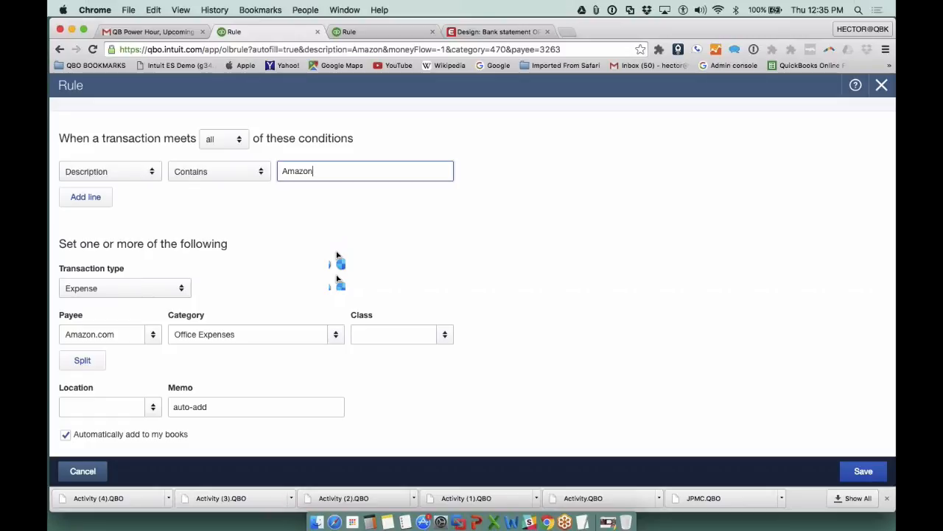
key(Tab)
key(Tab)
key(Tab)
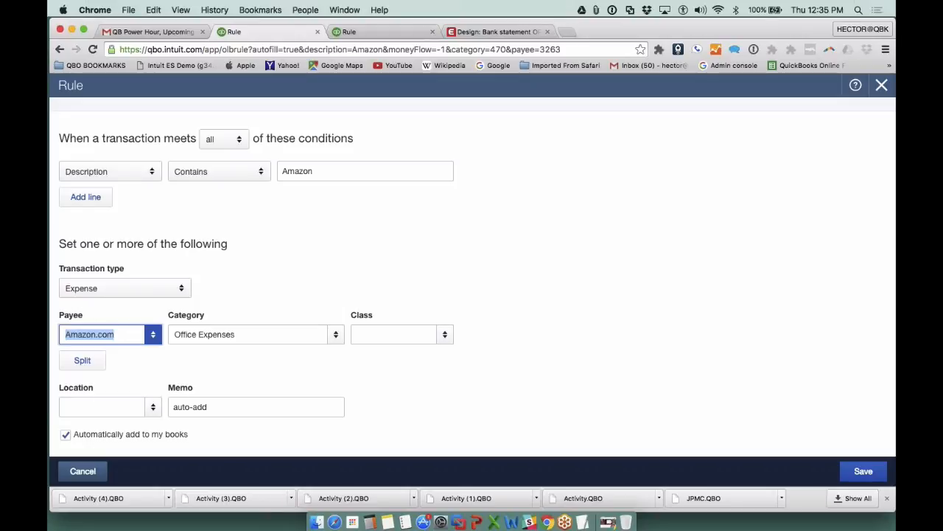
drag(210, 407, 171, 407)
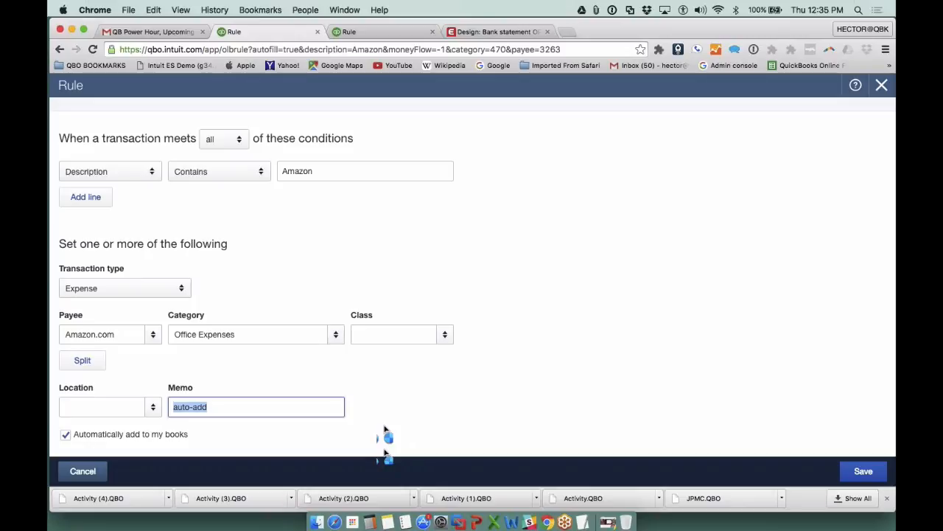
- Copy the auto-add memo text, save the Amazon rule, and close the blank rule form in the other browser tab
drag(222, 405, 171, 406)
drag(227, 407, 170, 406)
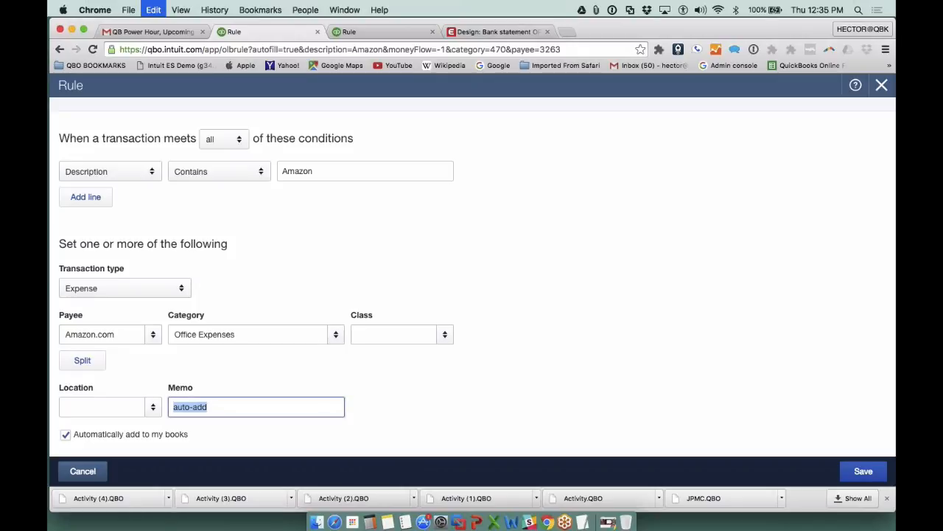
click(862, 478)
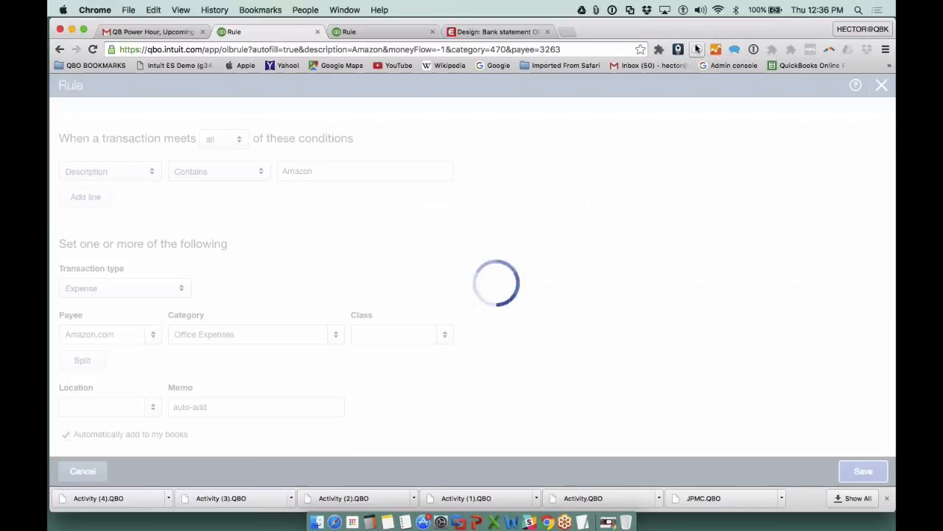
click(384, 32)
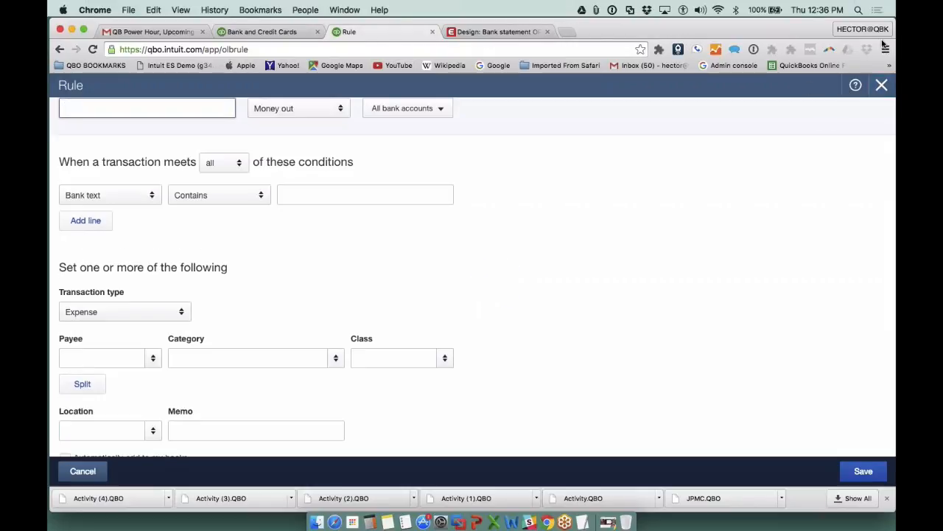
click(882, 86)
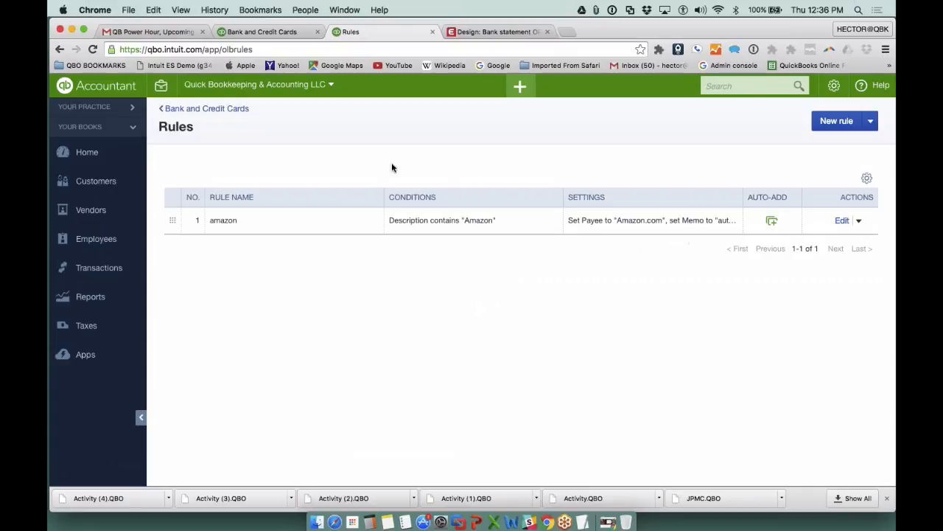
- Search the company's records for auto-add with the quick search
click(743, 85)
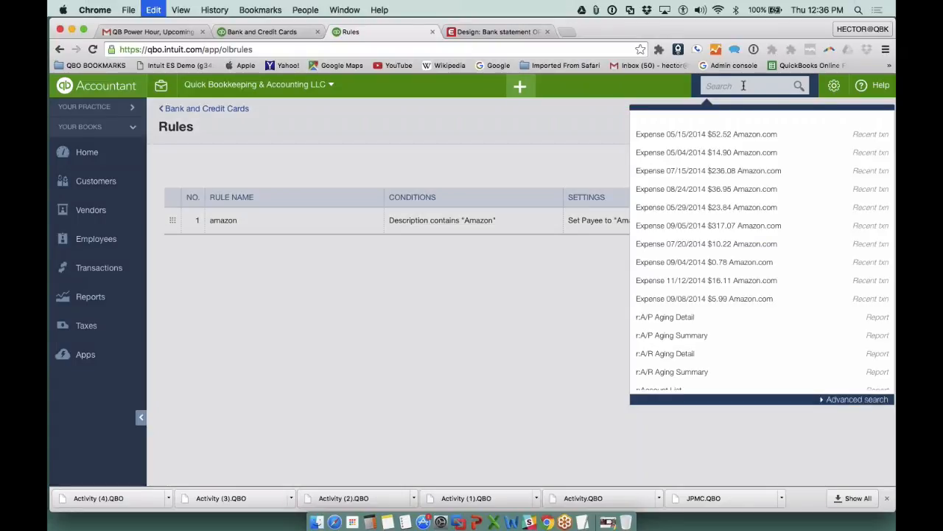
text(auto-add)
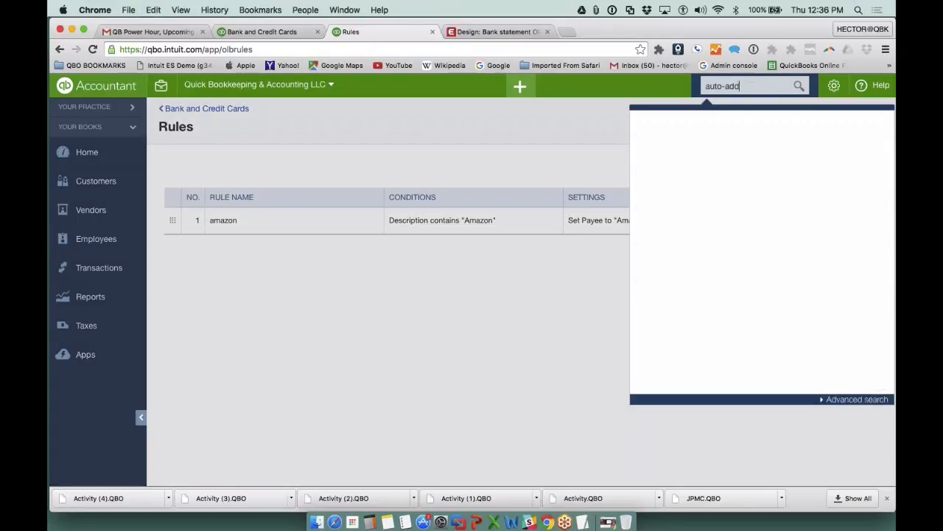
click(800, 86)
key(super+c)
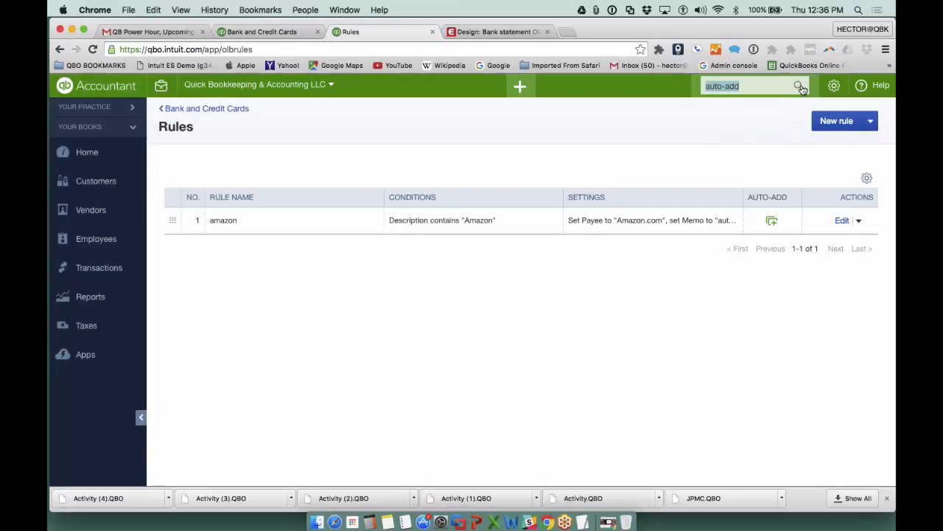
click(802, 88)
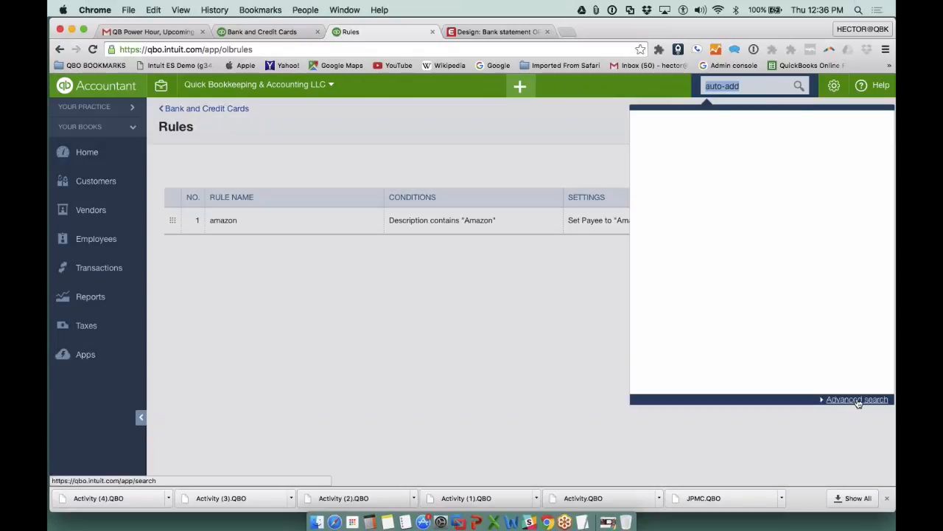
- Run an advanced search of all transactions whose memo contains auto-add
click(855, 402)
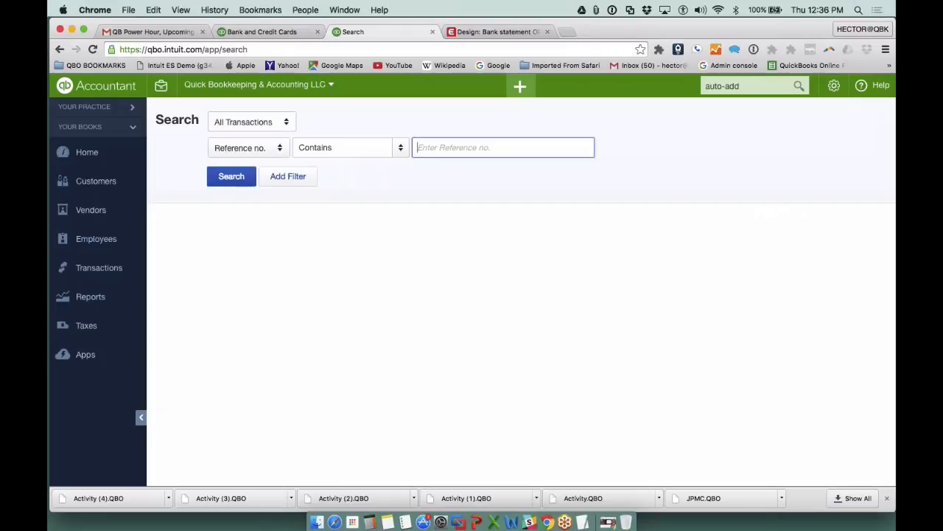
click(247, 147)
click(236, 262)
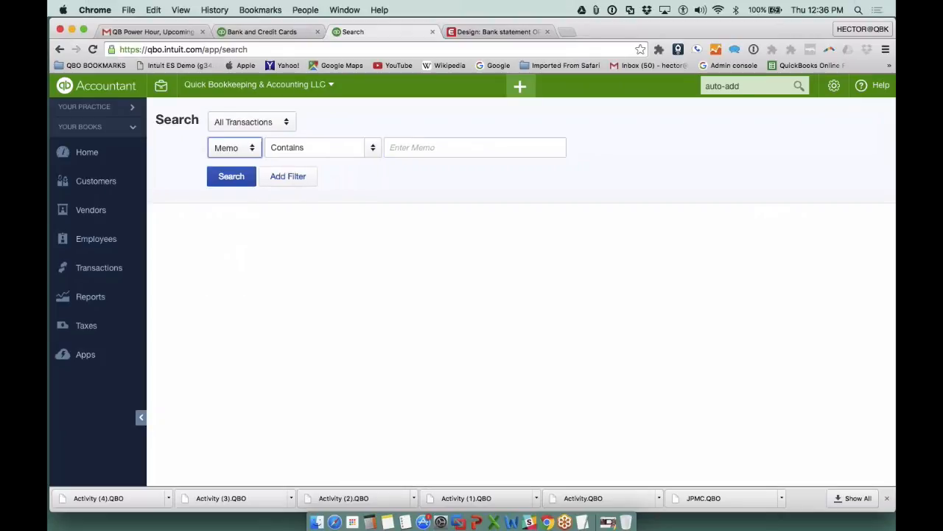
key(super+v)
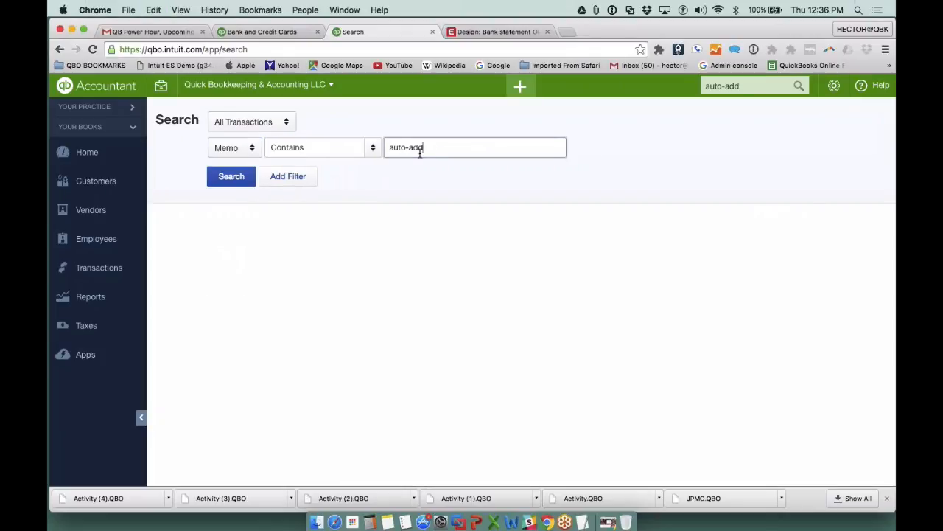
key(super+a)
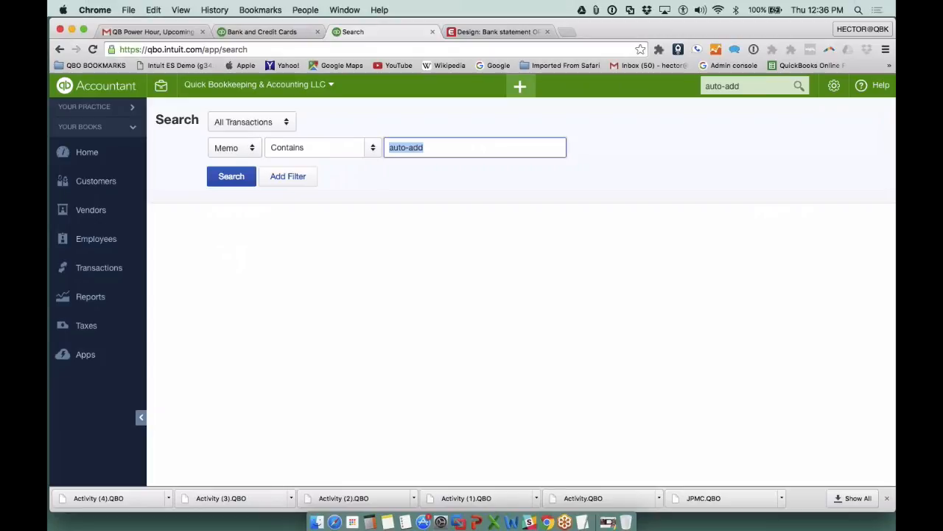
key(Return)
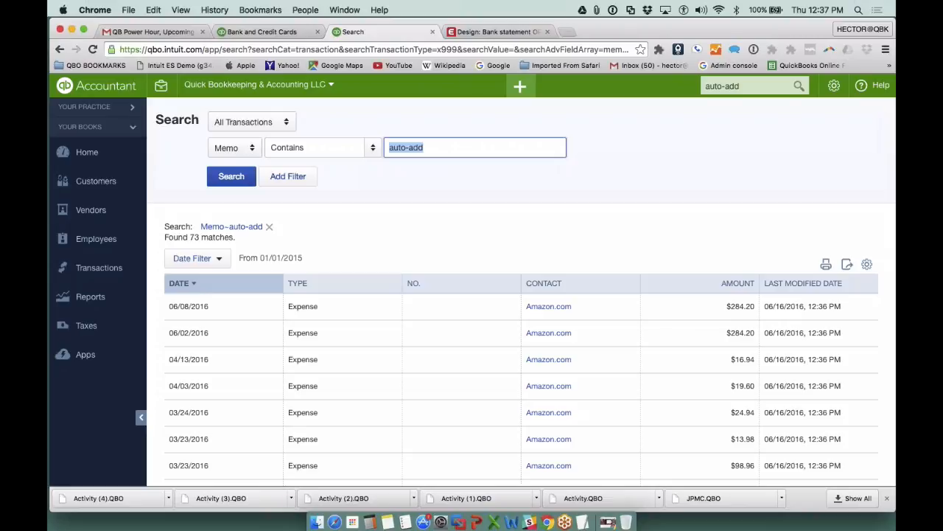
- Open the 06/08/2016 Amazon.com expense from the results, check its line description, then save and close it
scroll(516, 332, down, 3)
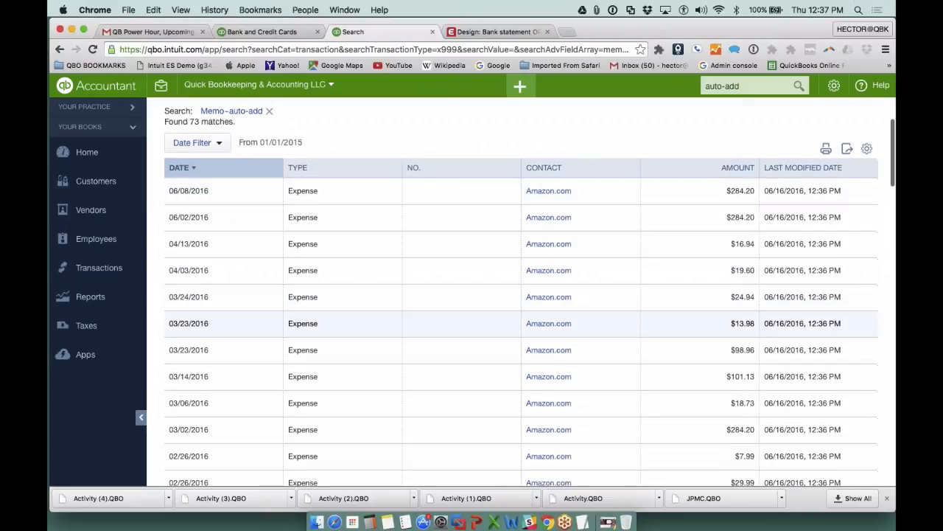
click(307, 198)
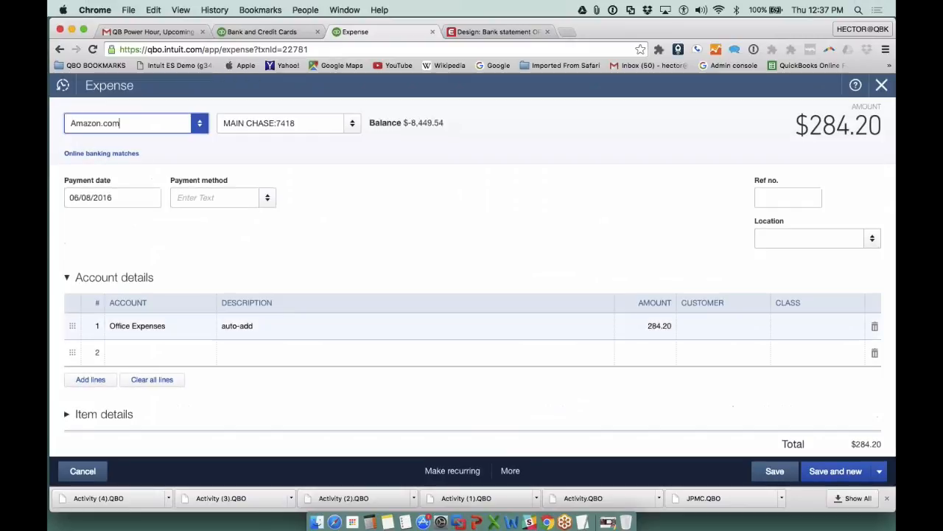
click(267, 331)
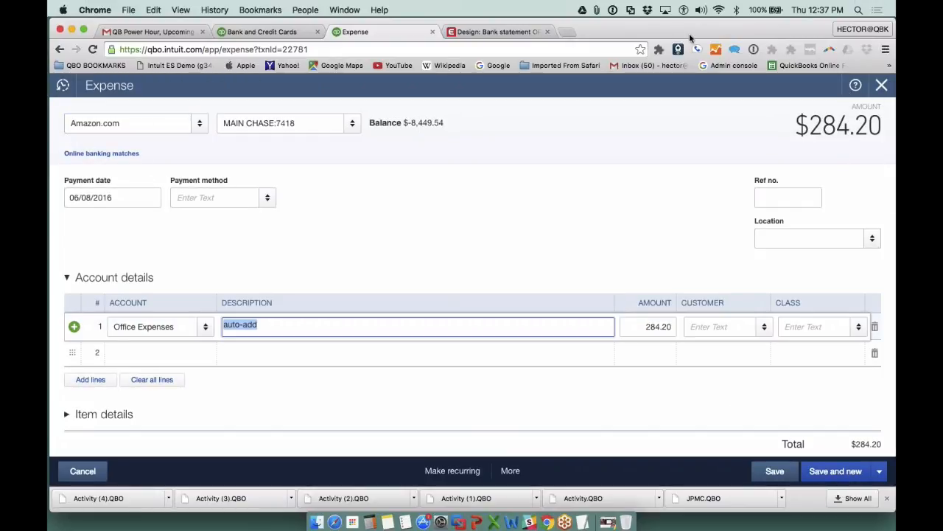
click(879, 471)
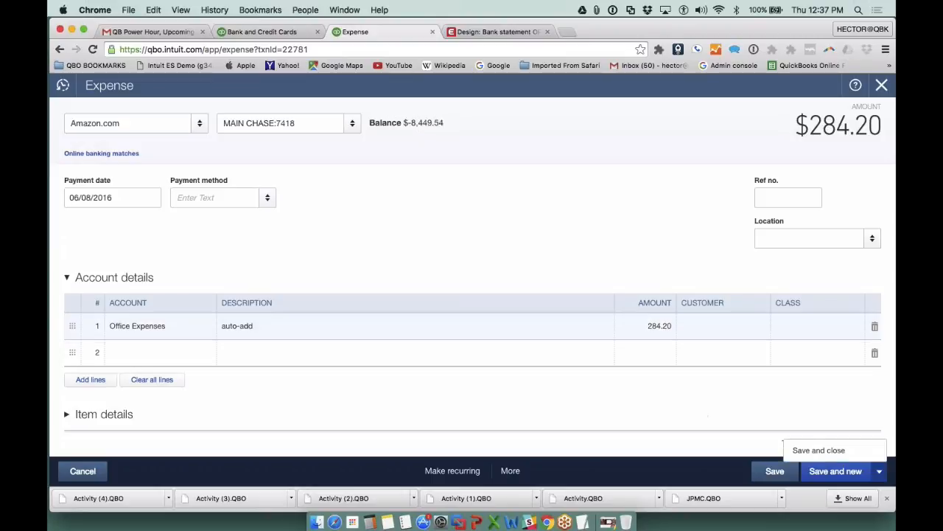
click(819, 450)
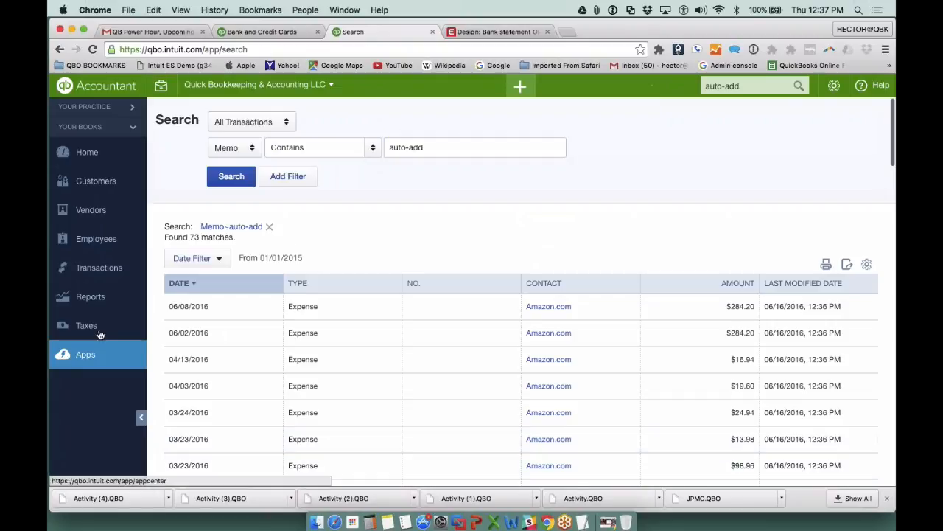
- Run the Profit and Loss report for All Dates
click(96, 300)
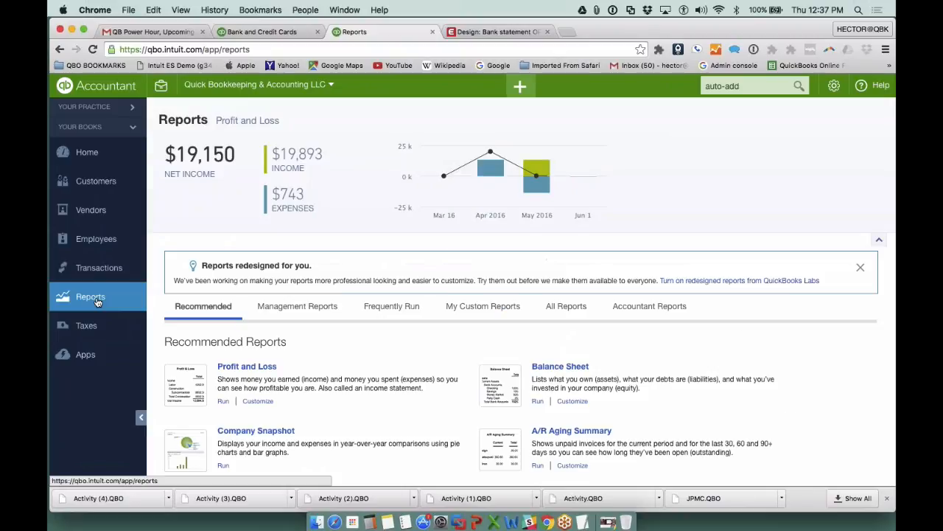
click(248, 367)
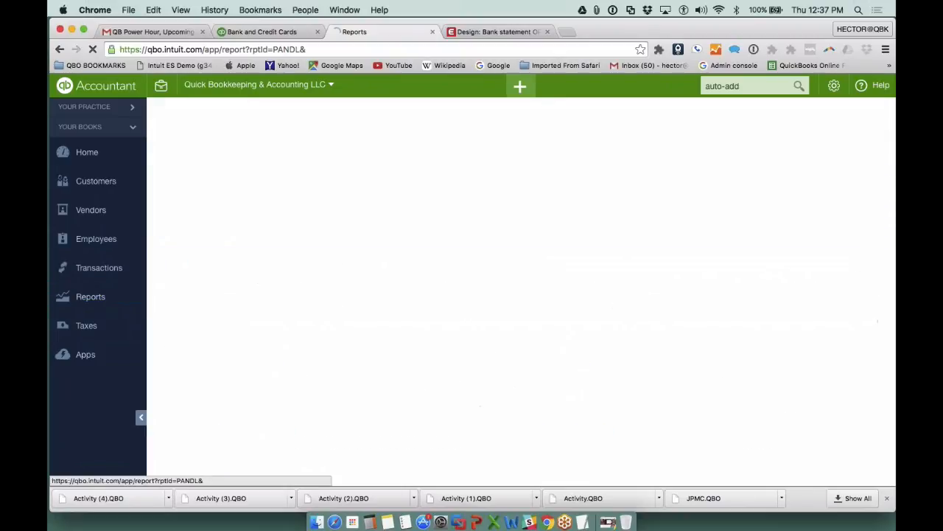
click(257, 175)
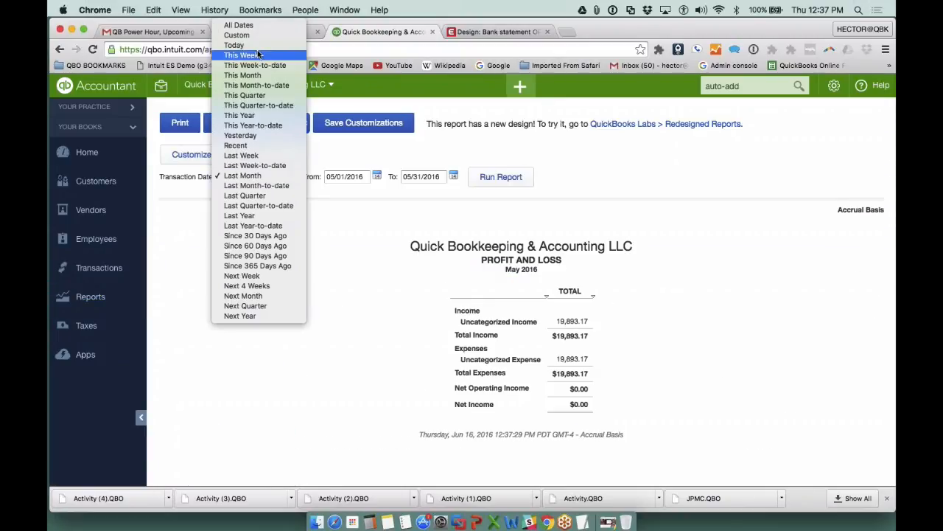
click(244, 23)
click(483, 177)
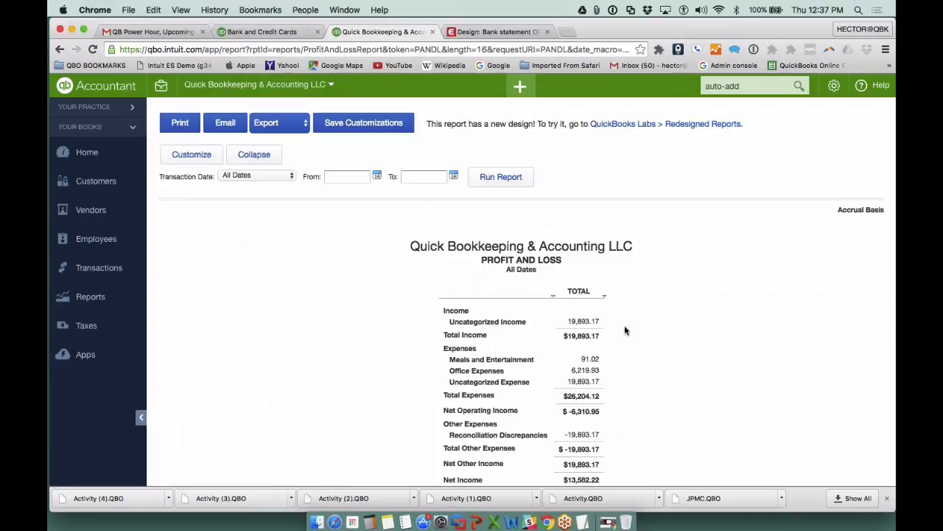
- Examine the memos of the transactions behind the Office Expenses total, then return to the Profit and Loss summary
click(590, 371)
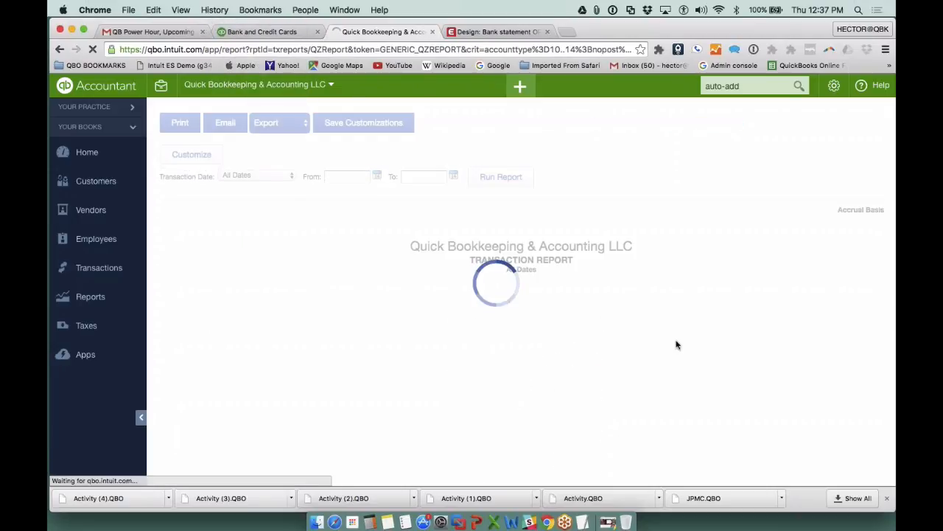
scroll(677, 345, down, 5)
scroll(677, 295, down, 6)
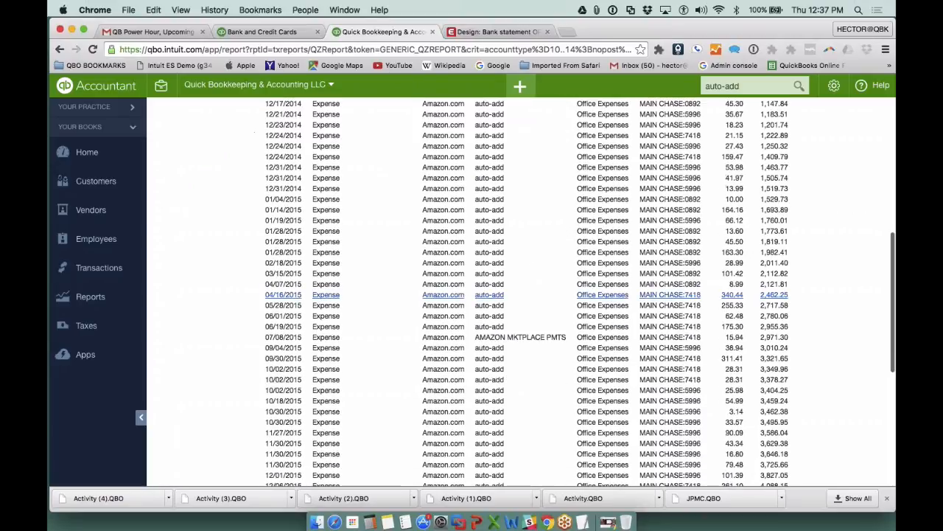
scroll(677, 294, down, 6)
scroll(676, 288, up, 4)
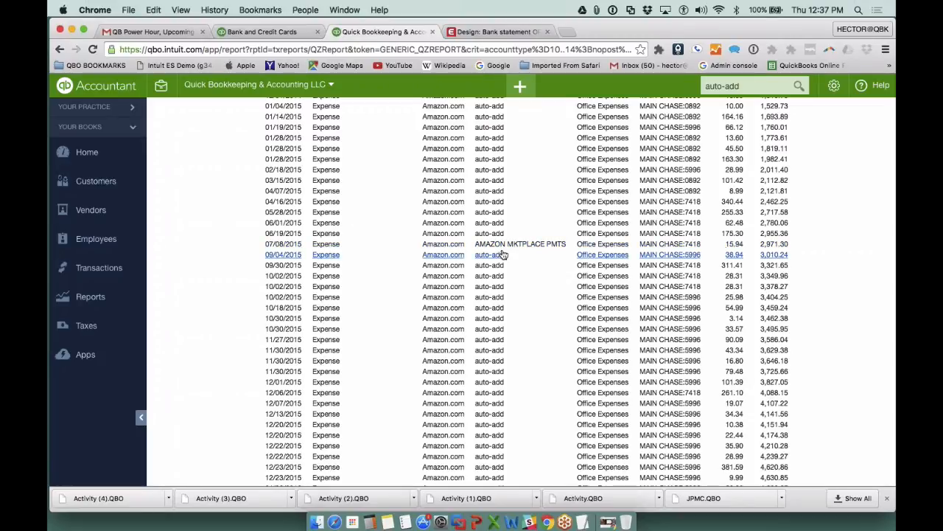
scroll(501, 255, up, 2)
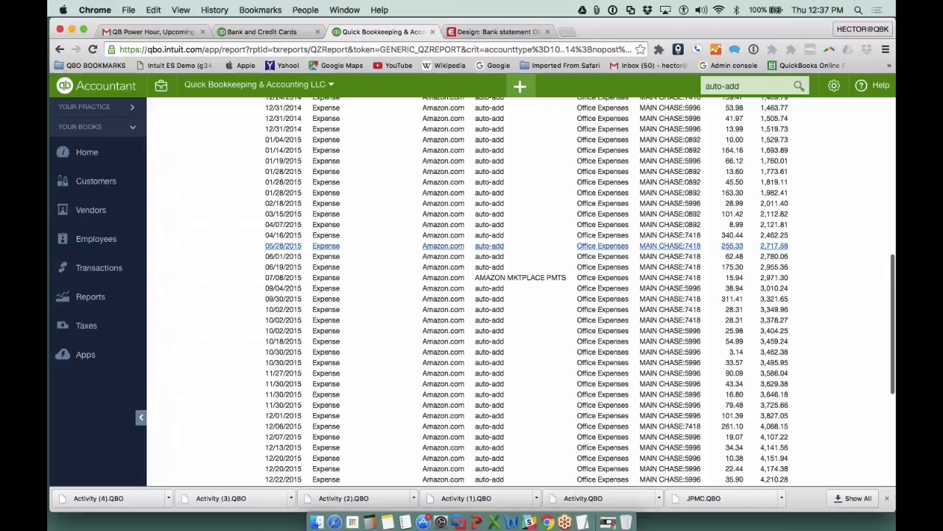
scroll(443, 246, up, 10)
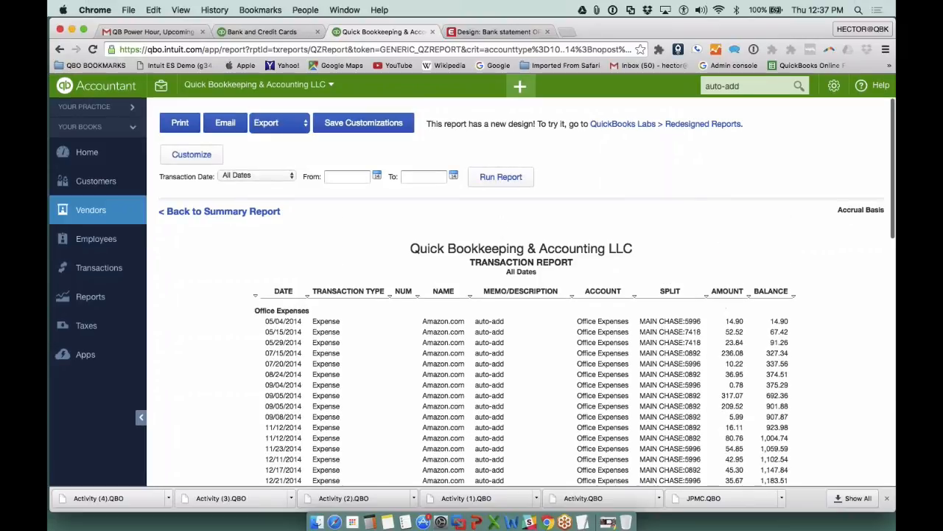
click(205, 214)
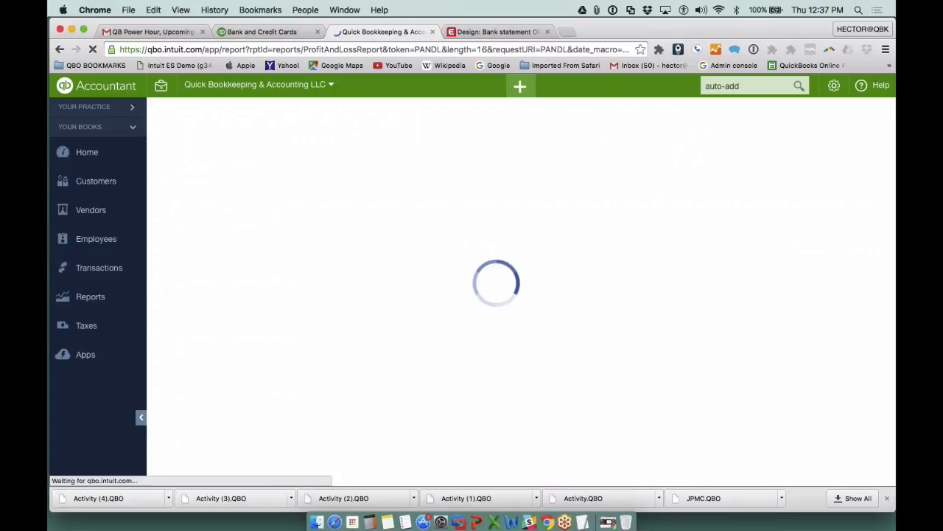
- Review the MAIN CHASE:5996 bank feed transactions already in QuickBooks and the rule applied to each
click(99, 269)
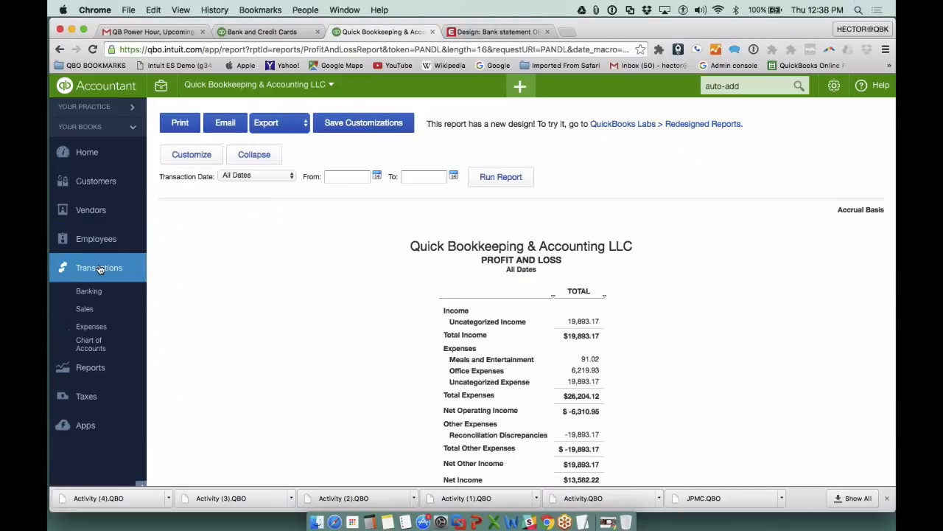
click(94, 296)
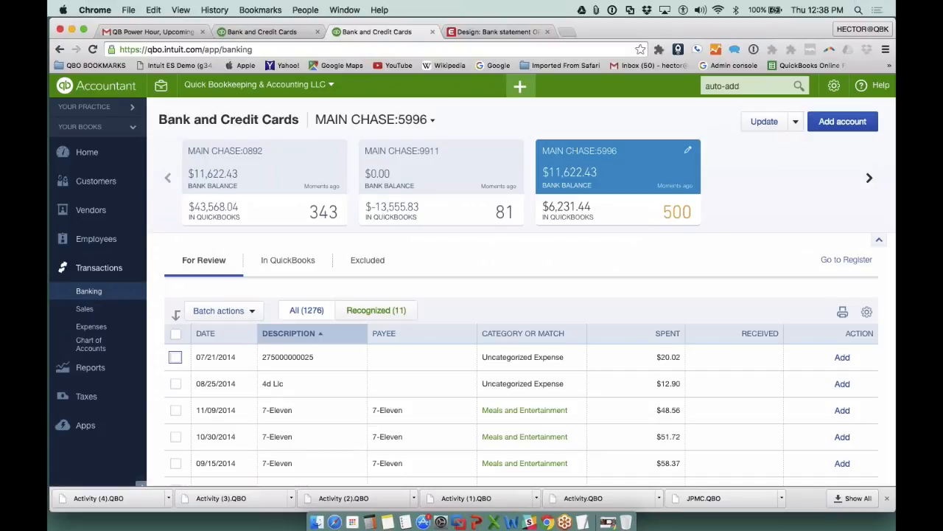
click(292, 263)
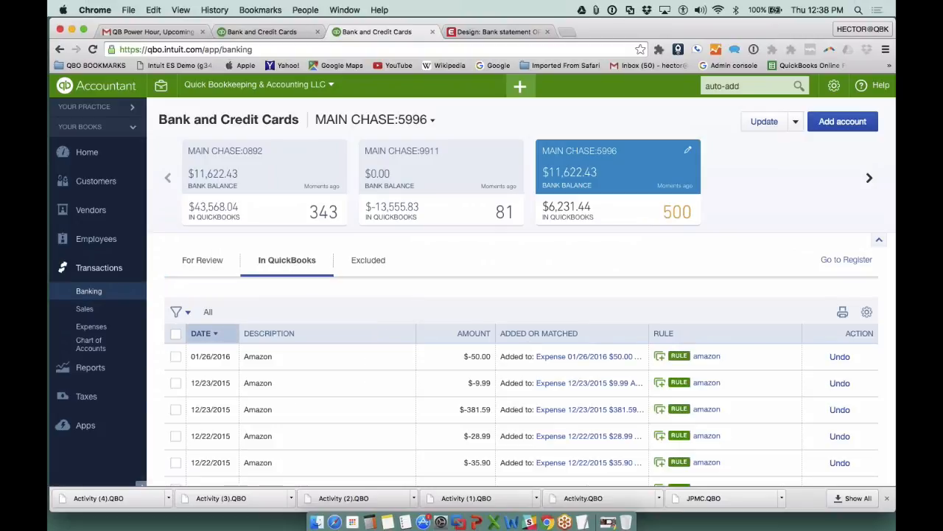
scroll(516, 317, down, 10)
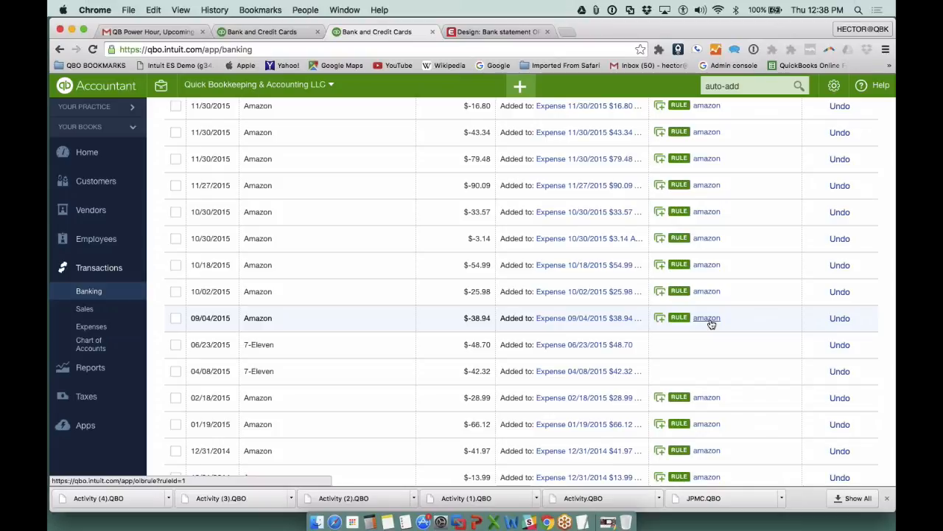
scroll(711, 324, up, 5)
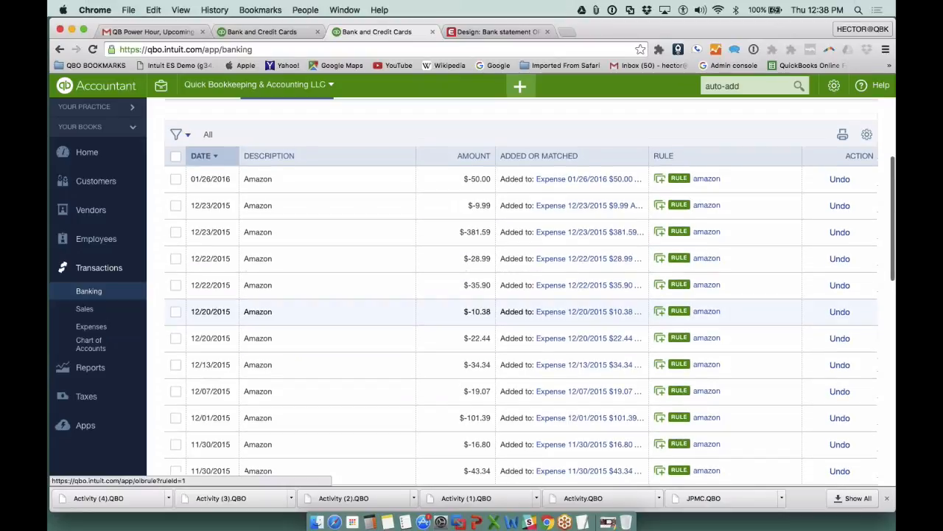
- Change the amazon rule's description condition to contain "Amazon Market" and save the rule
click(708, 181)
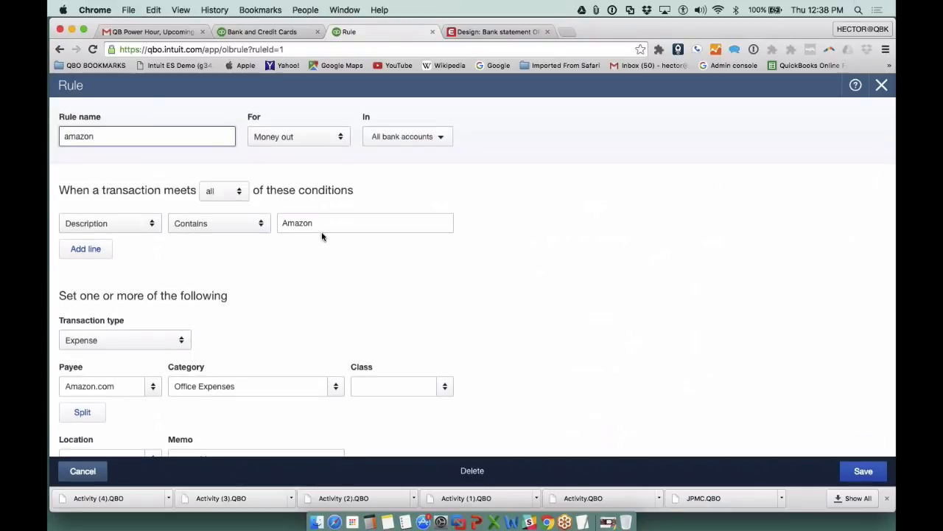
click(321, 227)
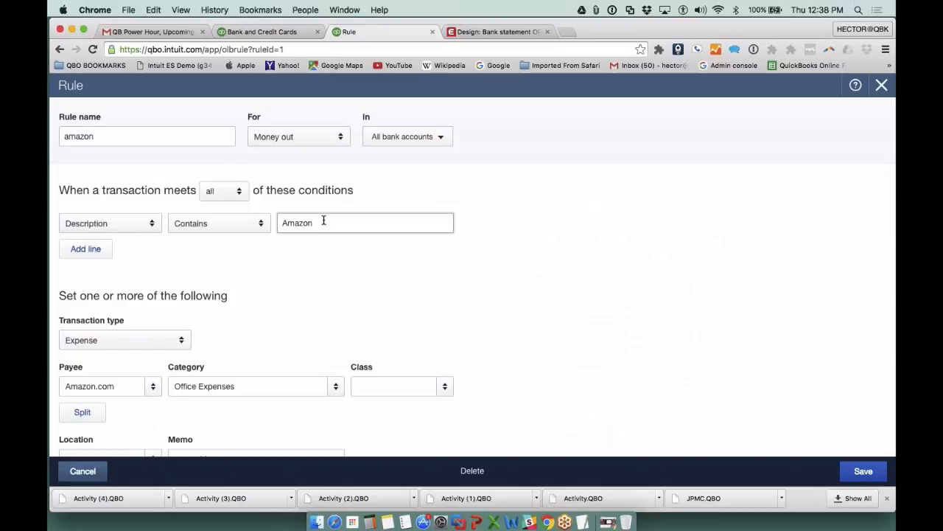
text(.com)
key(BackSpace)
key(BackSpace)
click(859, 471)
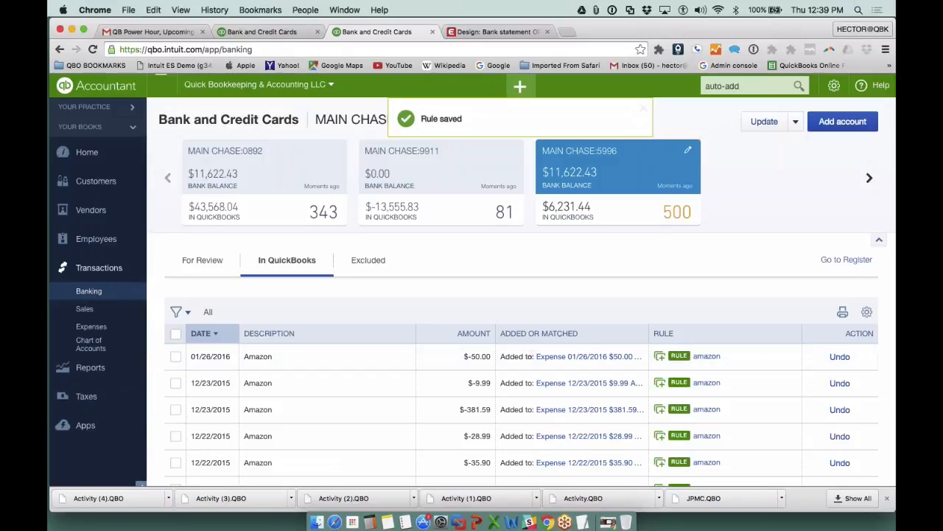
- Reopen the amazon rule, apply it to individually selected bank accounts excluding MAIN CHASE:0892 instead of all of them, and save it
scroll(583, 339, down, 2)
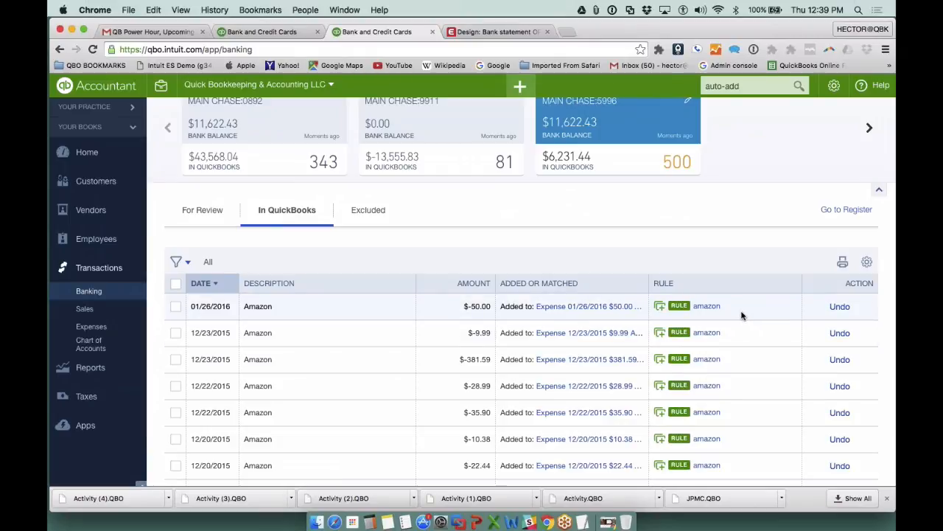
click(709, 307)
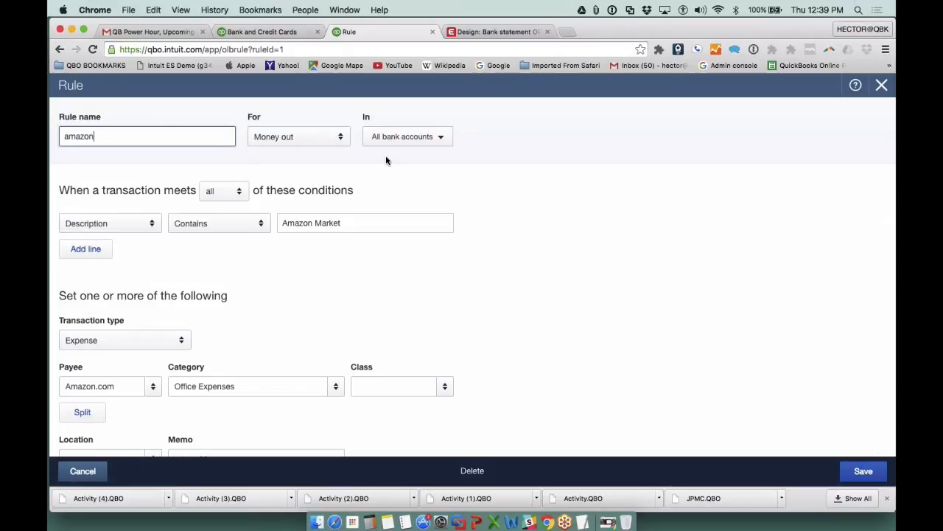
click(441, 139)
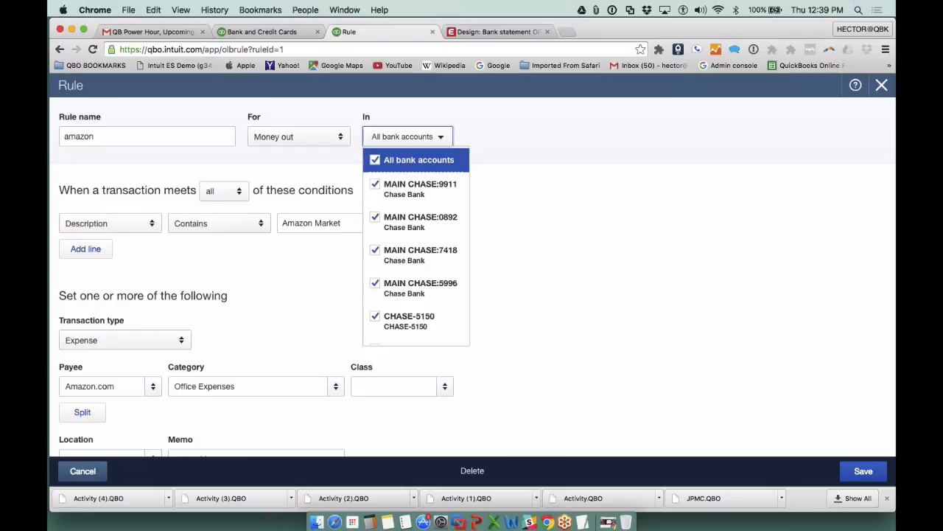
click(375, 160)
click(375, 184)
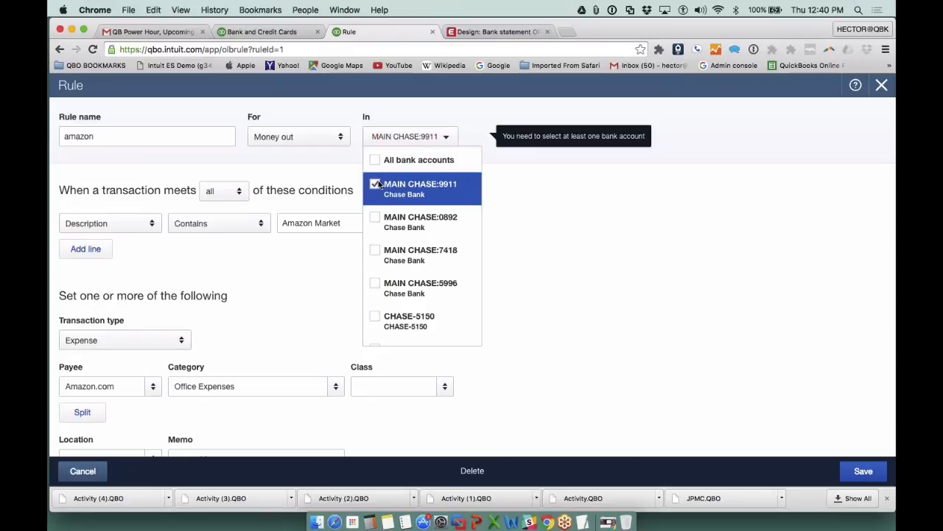
click(375, 218)
click(375, 251)
click(375, 284)
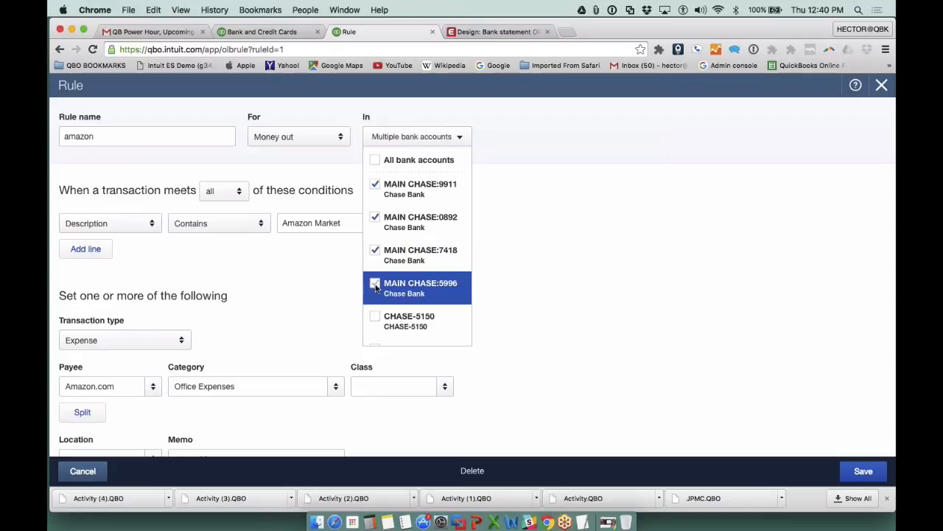
click(375, 318)
scroll(375, 320, down, 1)
click(375, 325)
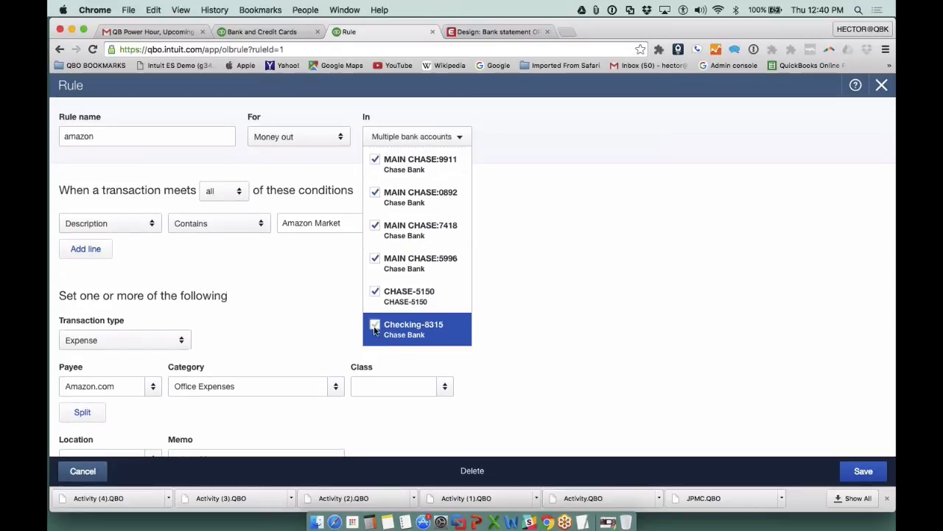
scroll(376, 294, up, 1)
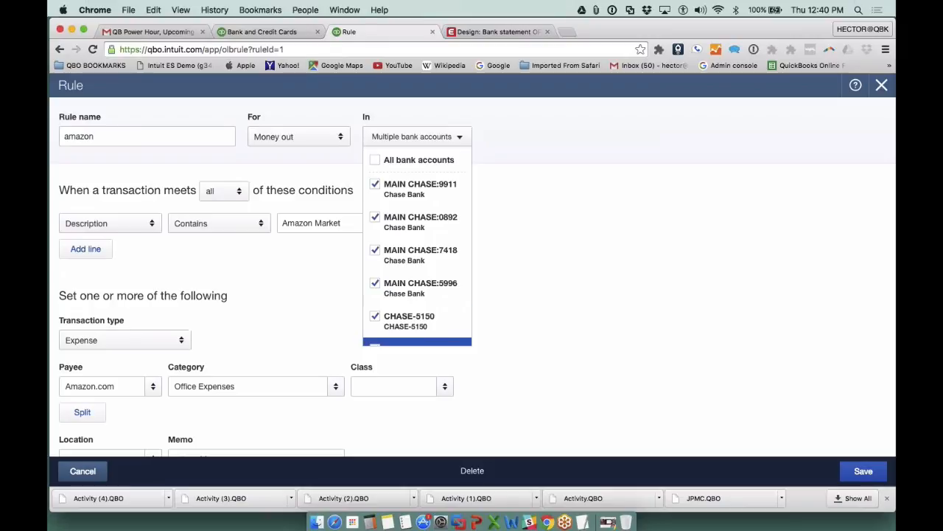
click(375, 217)
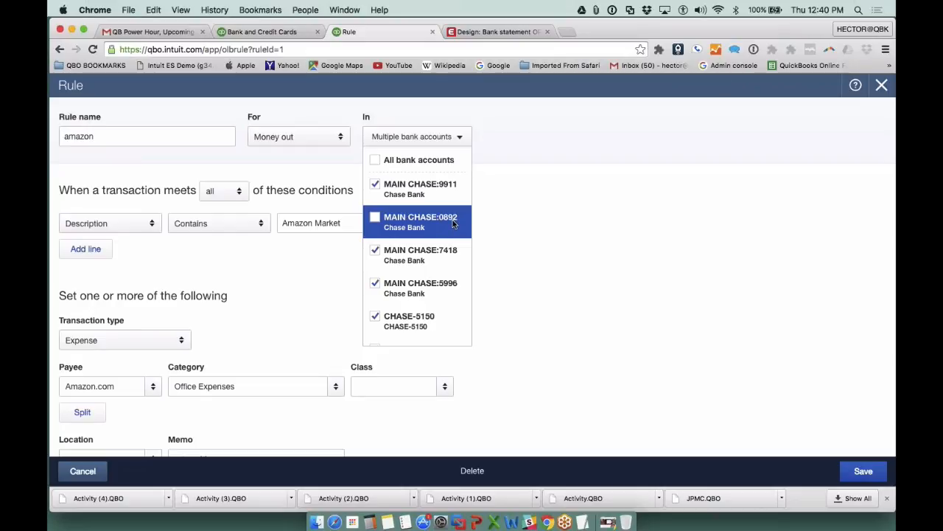
click(864, 472)
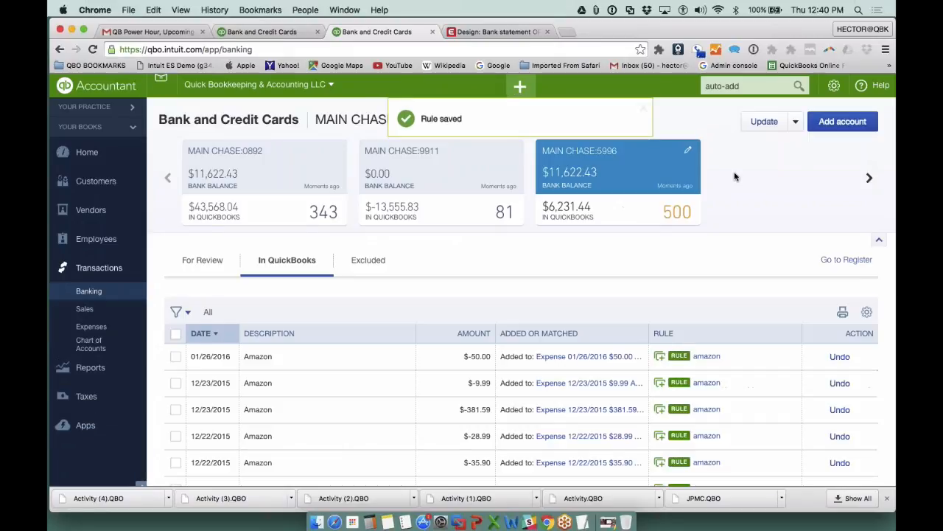
- Copy the amazon rule as amazon-personal and set the copy's description condition to contain "Amazon"
click(798, 124)
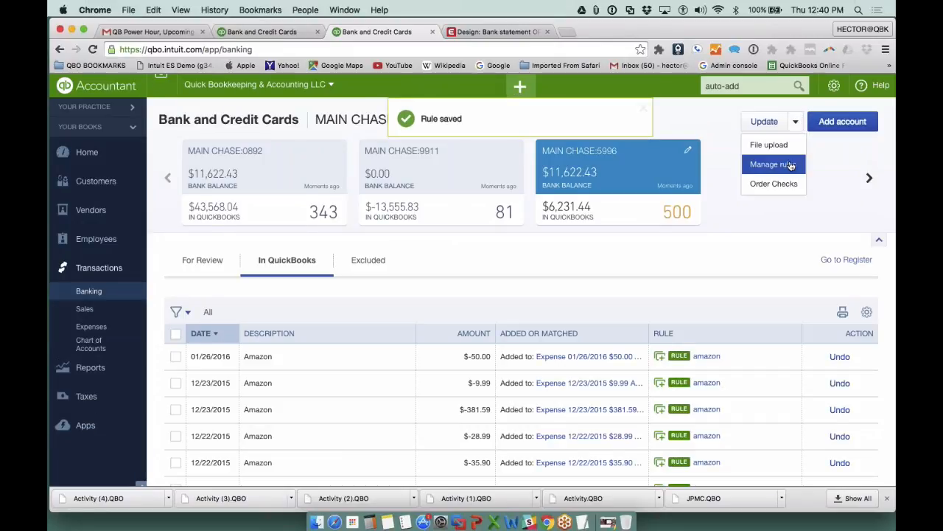
click(791, 164)
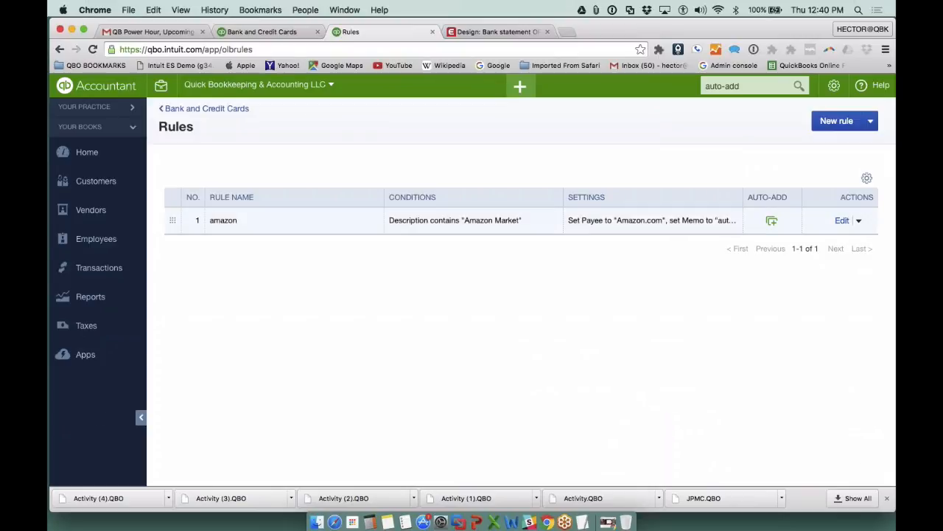
click(859, 221)
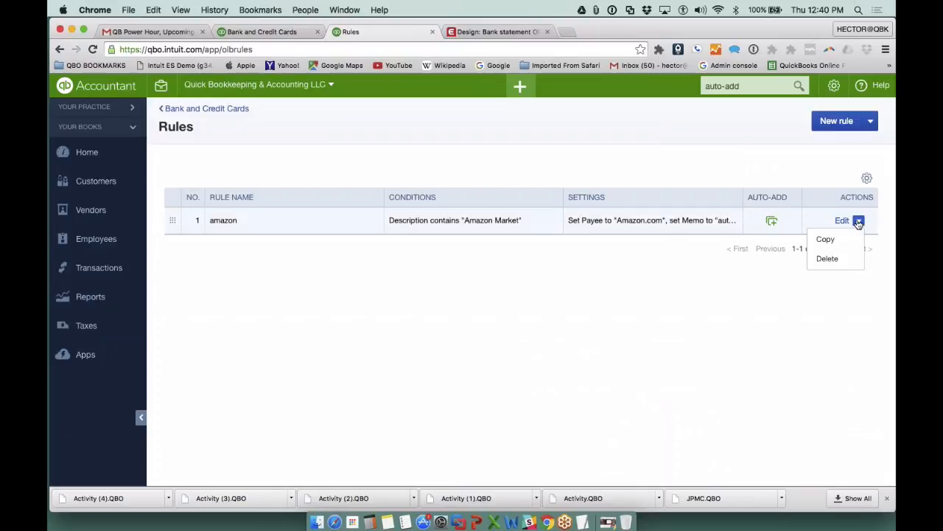
click(826, 238)
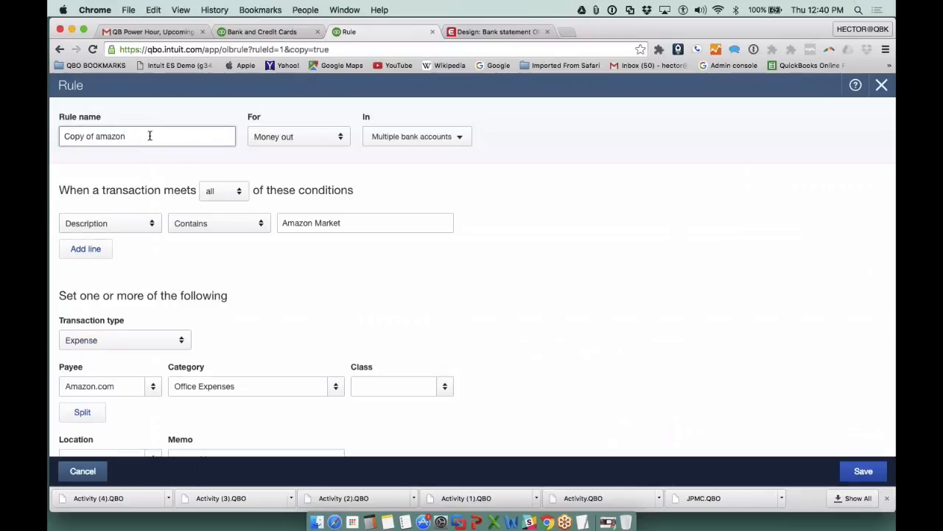
drag(150, 137, 49, 94)
text(amazon)
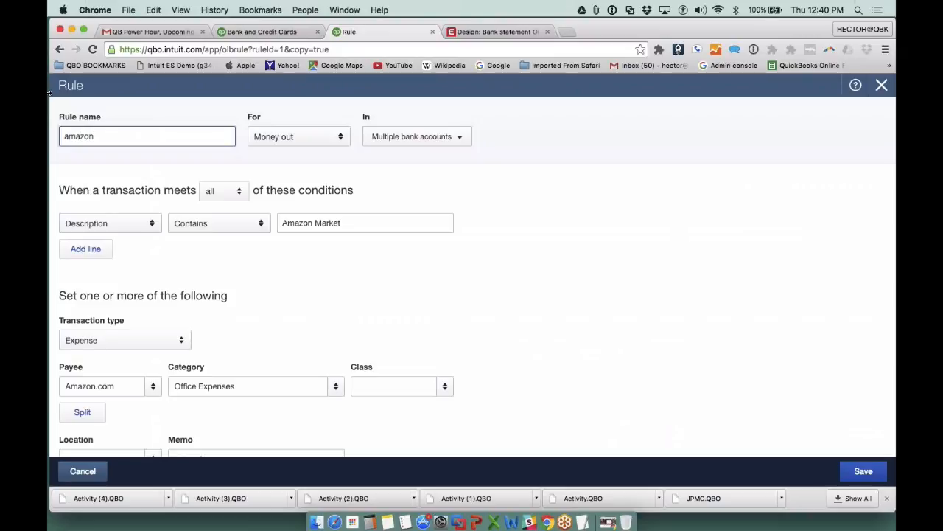
text(-personal)
drag(314, 224, 374, 227)
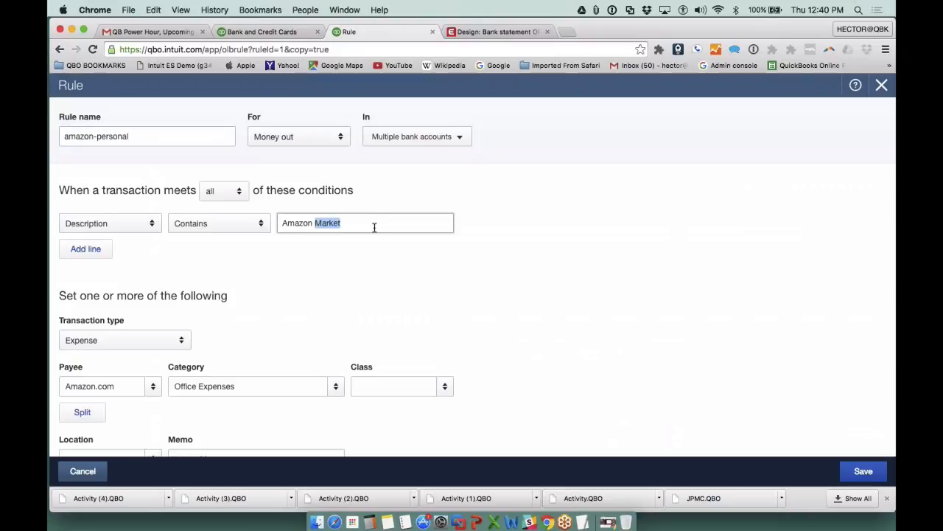
key(BackSpace)
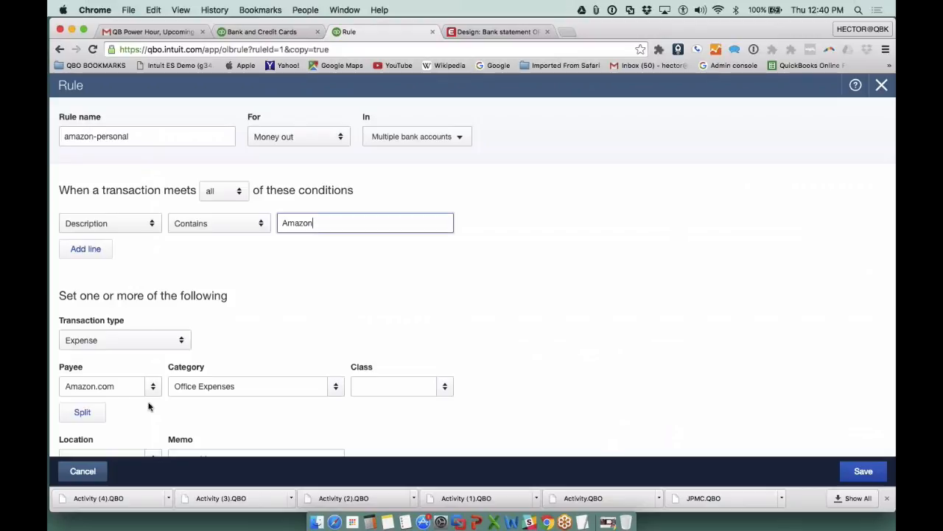
- Set the amazon-personal rule's category to a new account named Personal Expenses with the Equity category type
click(116, 385)
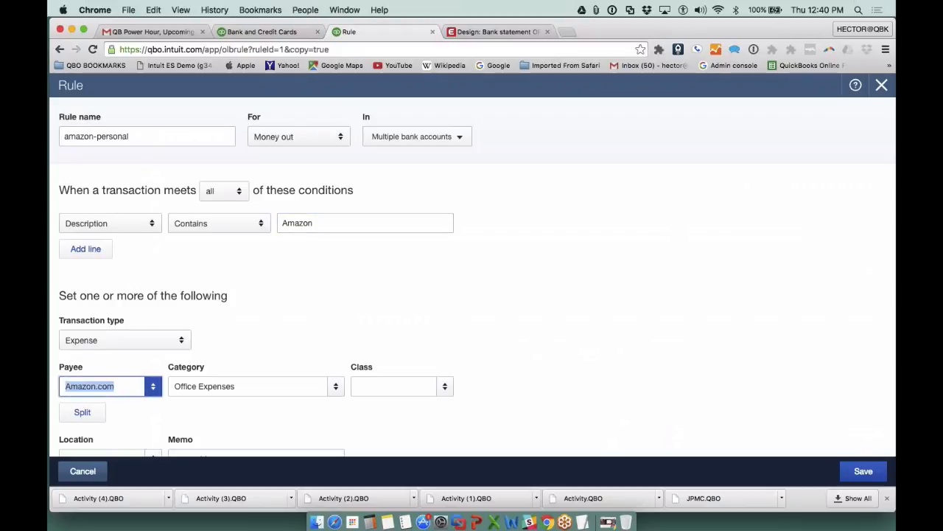
click(248, 388)
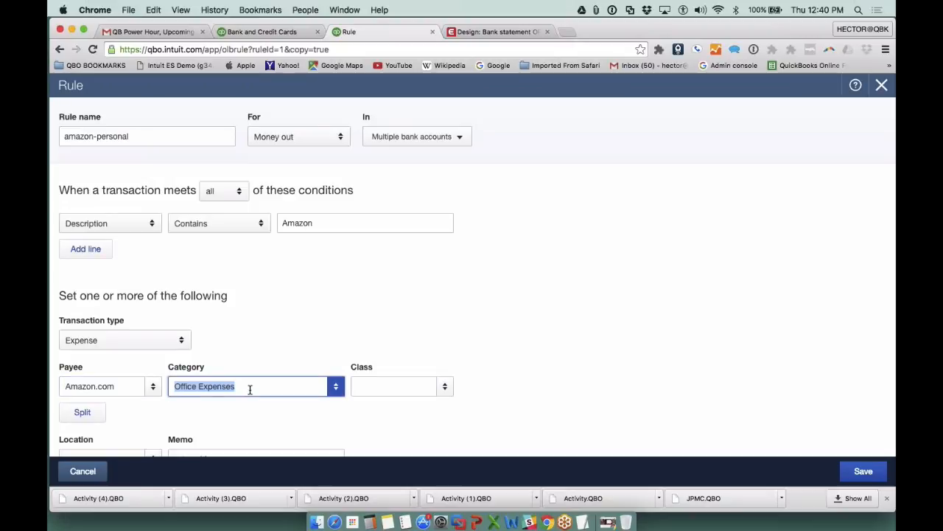
text(Persona)
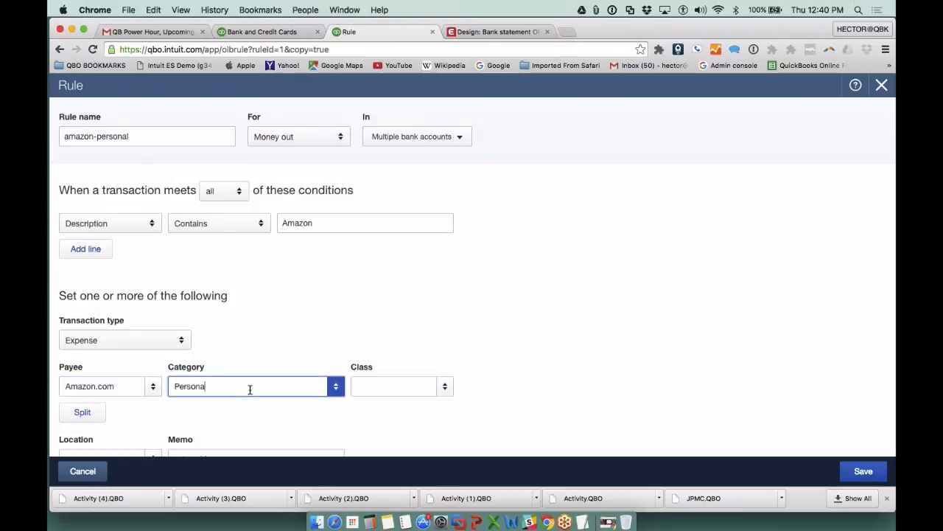
text(l Expens)
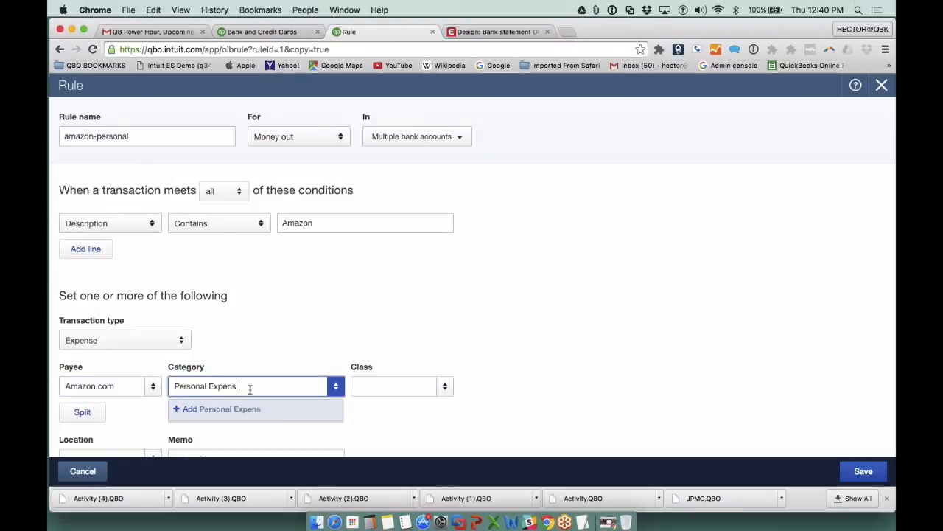
text(es)
key(Return)
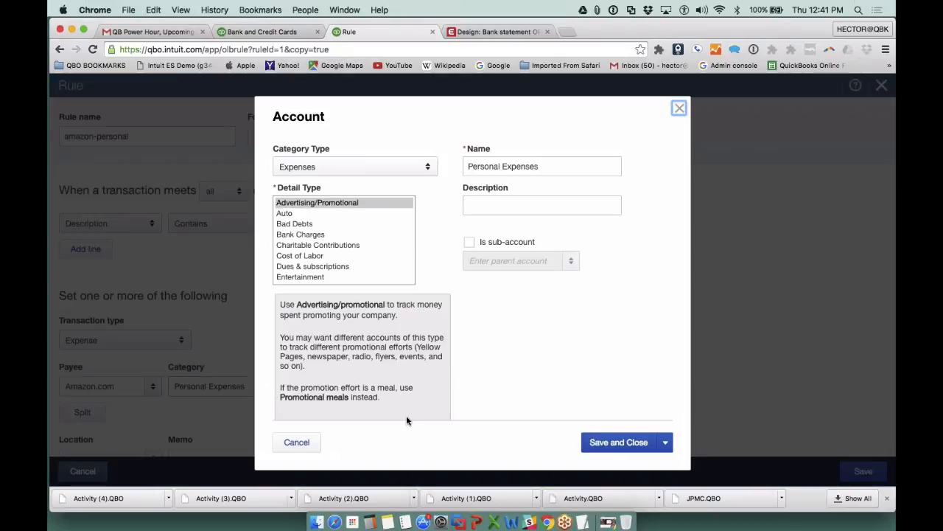
click(382, 166)
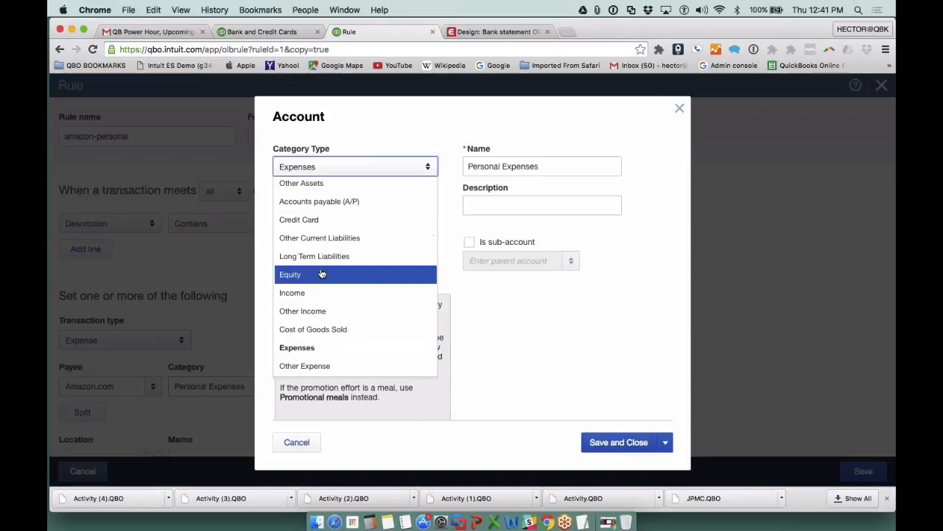
click(321, 274)
click(618, 442)
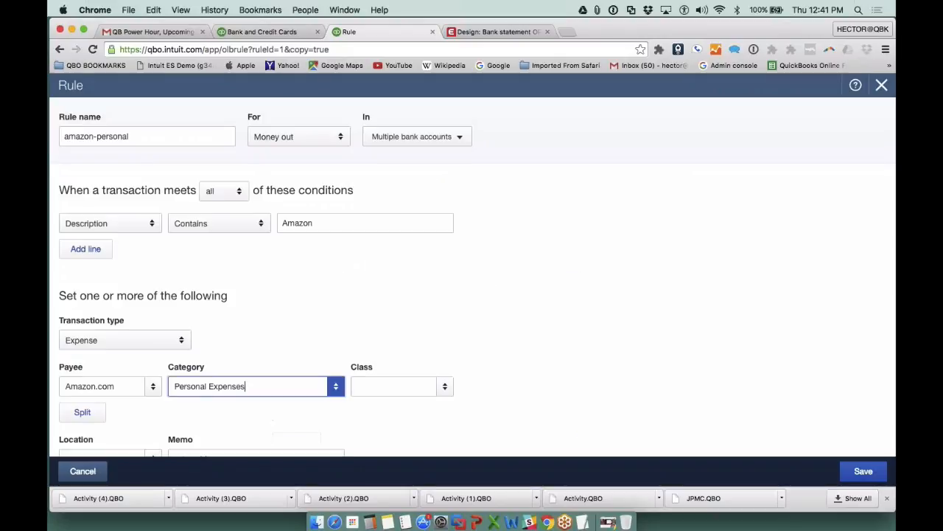
triple_click(215, 386)
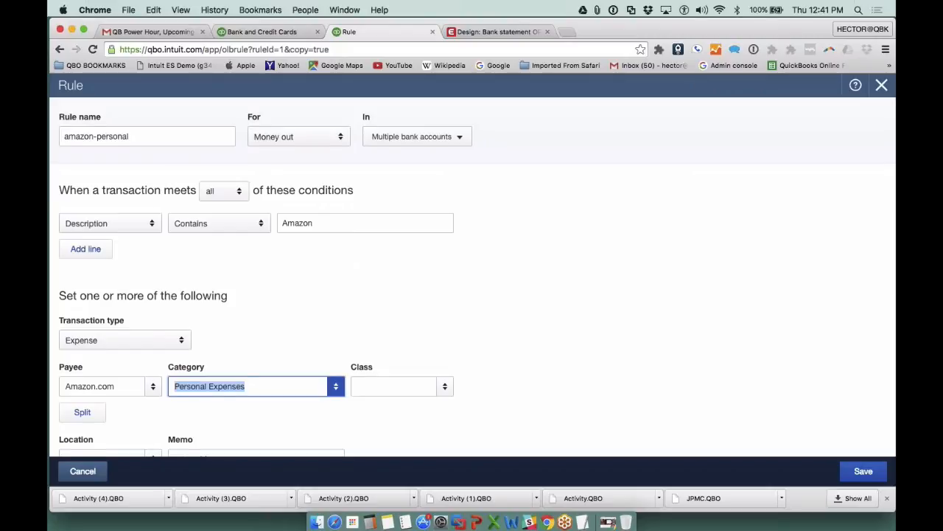
- Set the amazon-personal rule's memo to "auto-add (client stated all amazon from 0892 = personal)" and check the full text
scroll(266, 344, down, 2)
triple_click(226, 406)
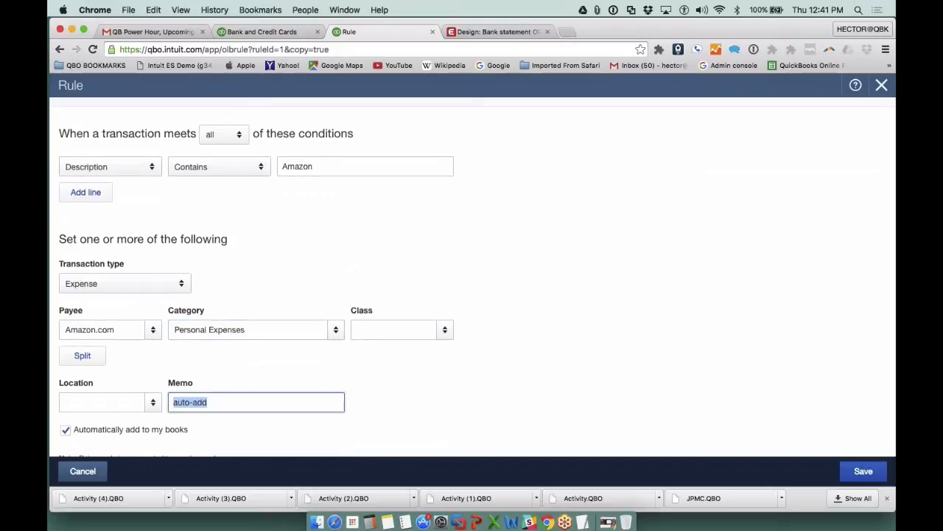
click(219, 406)
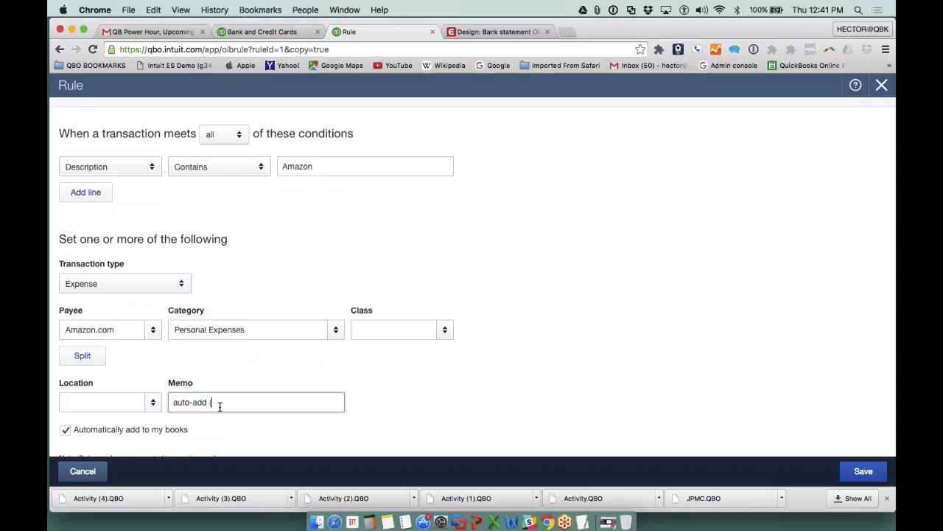
text((client stated all amazon)
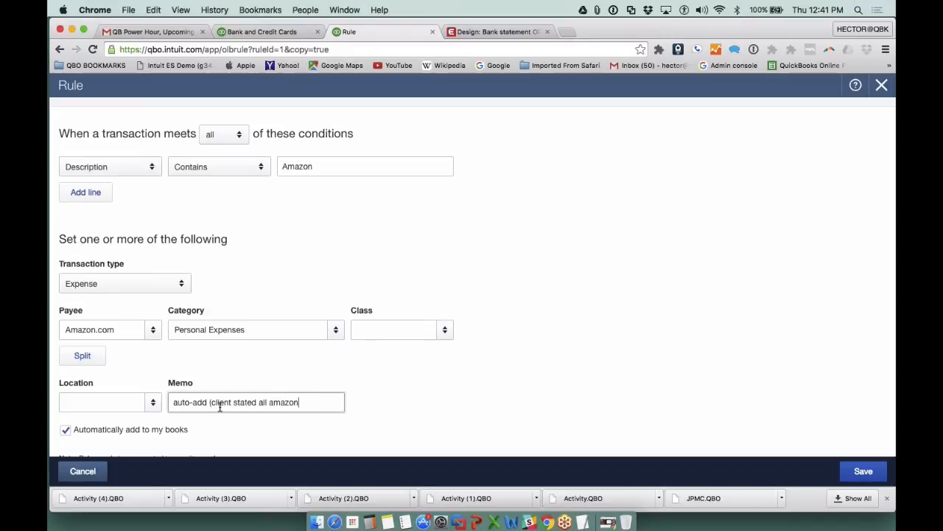
text( from 0892 =)
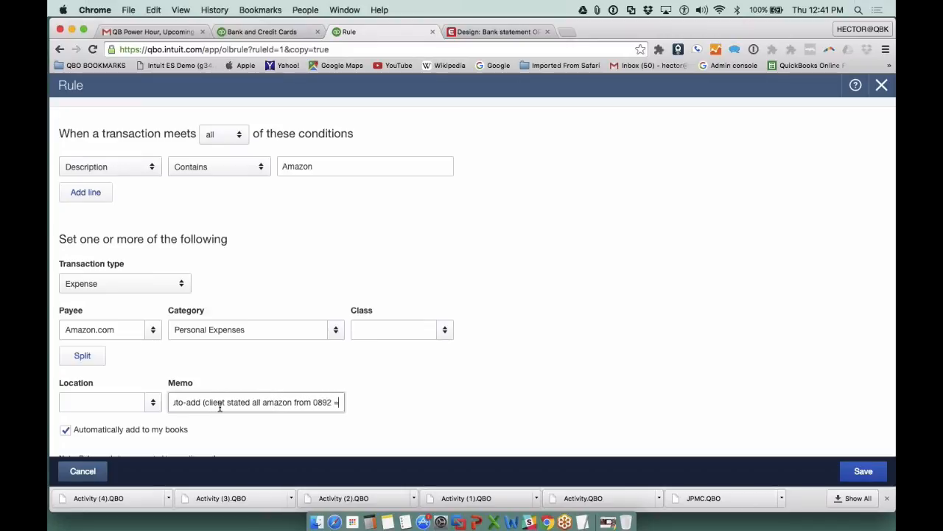
text( personal)
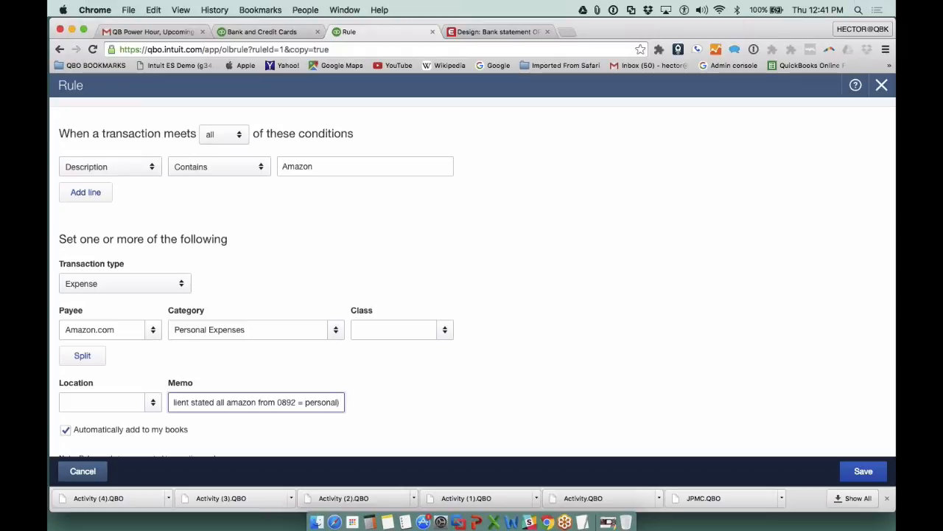
drag(231, 403, 161, 400)
click(213, 402)
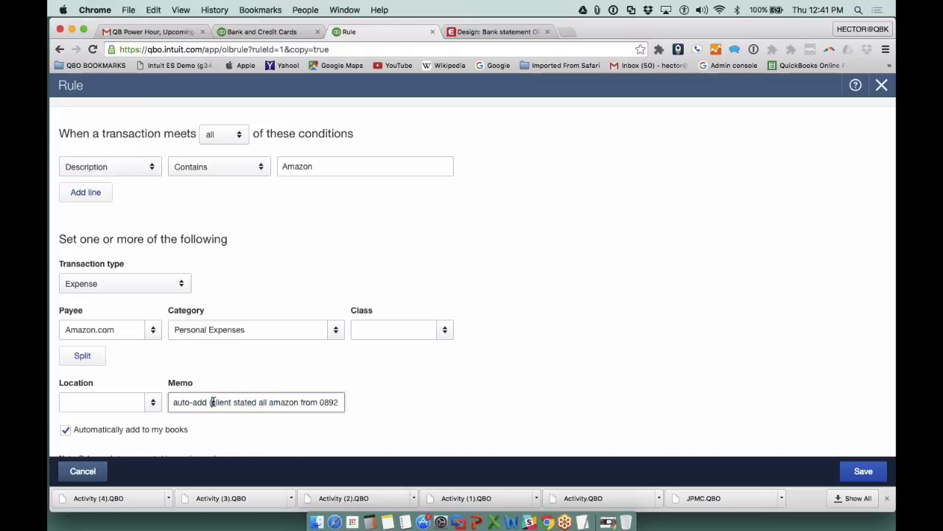
drag(307, 404, 349, 404)
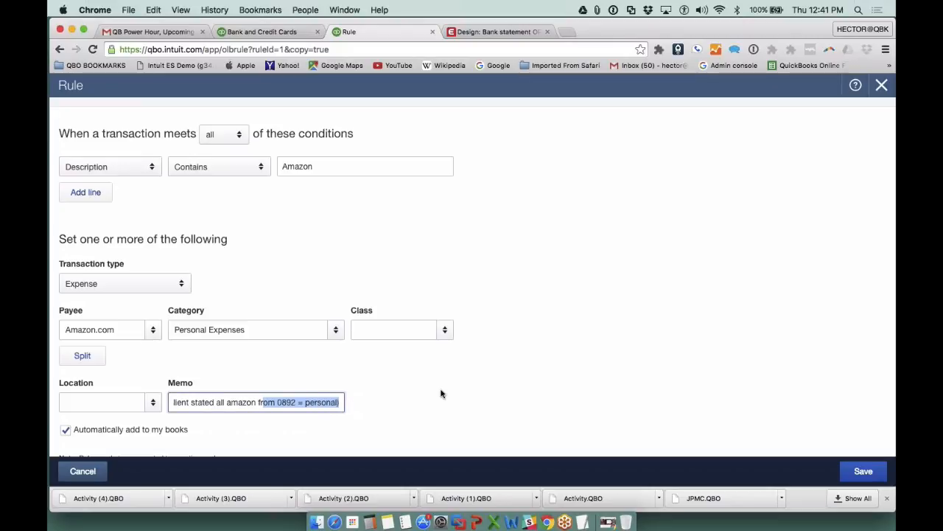
scroll(440, 394, up, 2)
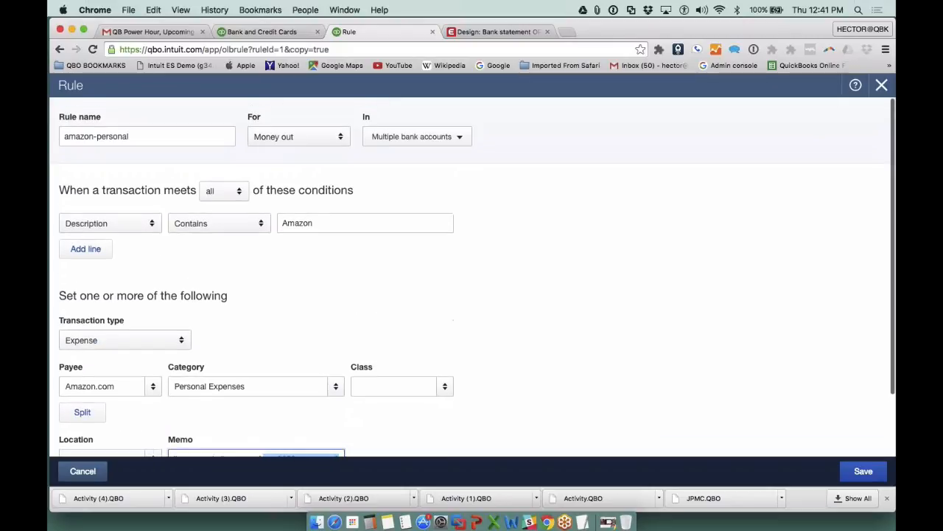
- Restrict the amazon-personal rule to the MAIN CHASE:0892 bank account only, save it, and dismiss the rule-order tip
scroll(441, 394, down, 3)
scroll(426, 375, up, 2)
click(457, 137)
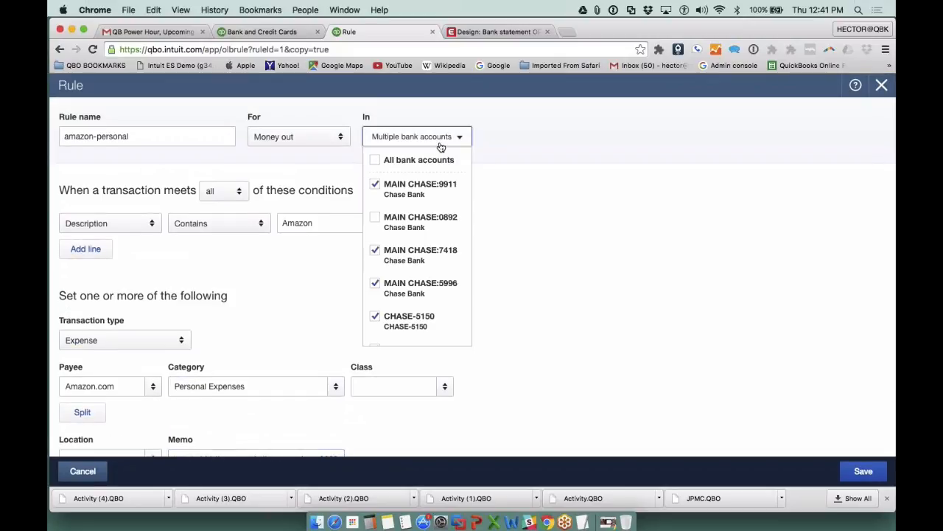
click(375, 184)
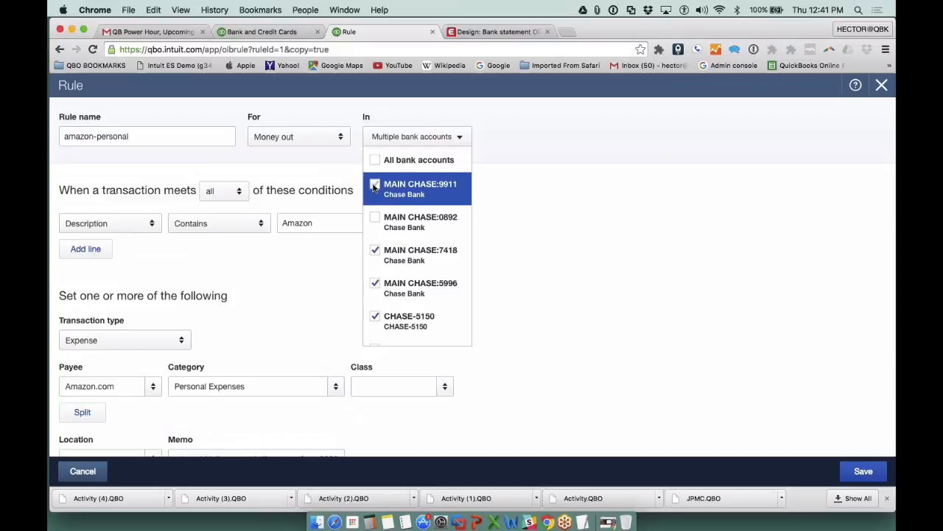
click(375, 251)
click(375, 284)
click(375, 316)
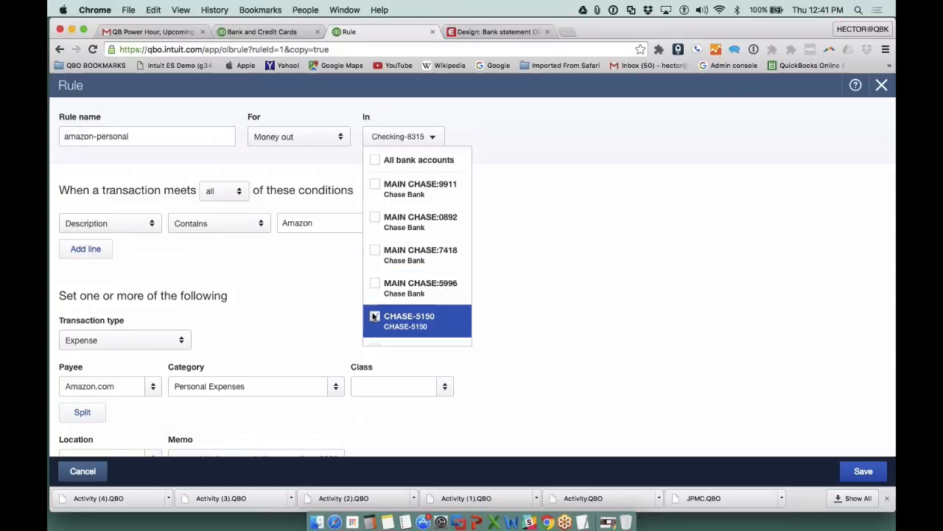
scroll(376, 324, down, 1)
click(375, 326)
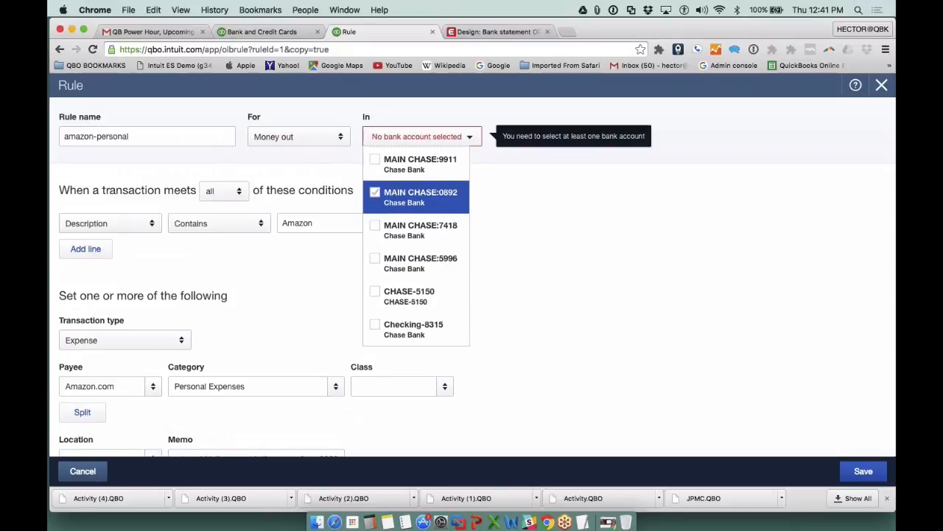
click(375, 193)
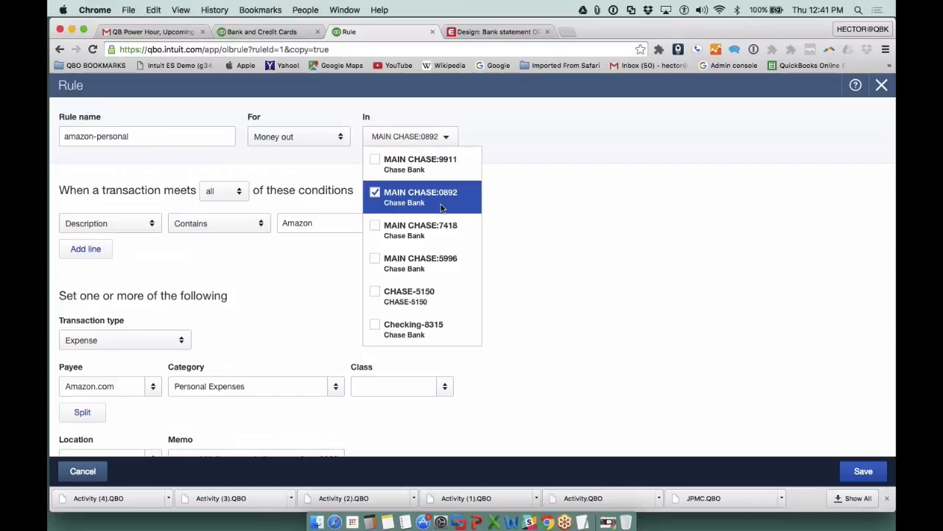
click(866, 472)
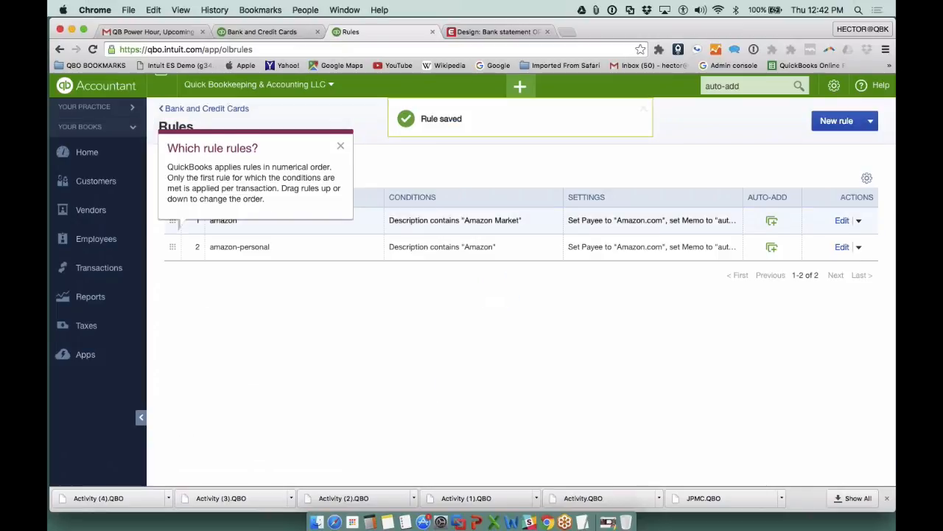
click(340, 146)
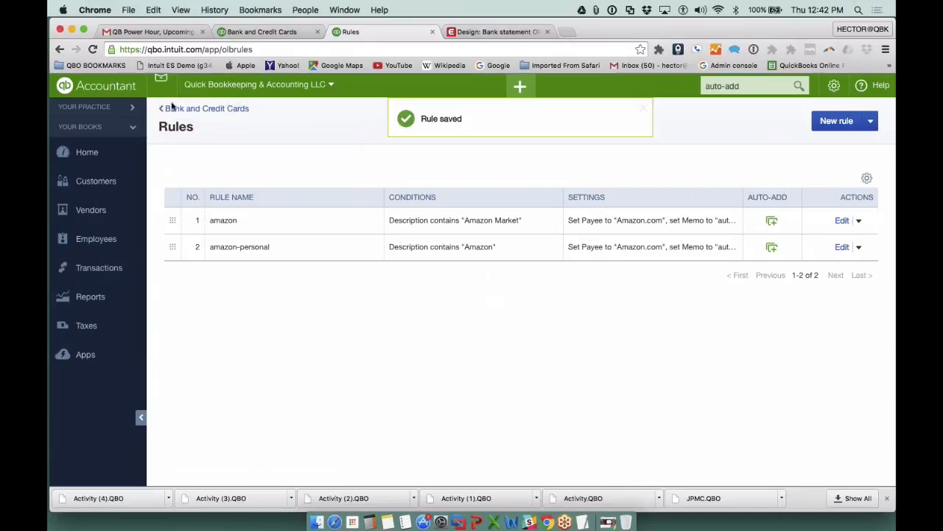
- Return to Bank and Credit Cards and look through MAIN CHASE:5996's transactions for review for Amazon entries
click(174, 111)
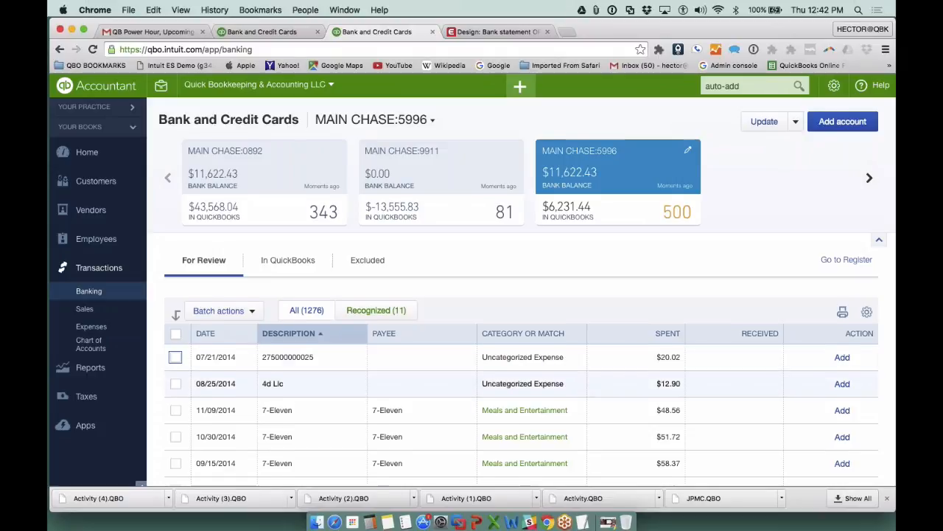
scroll(372, 235, down, 5)
scroll(520, 292, down, 15)
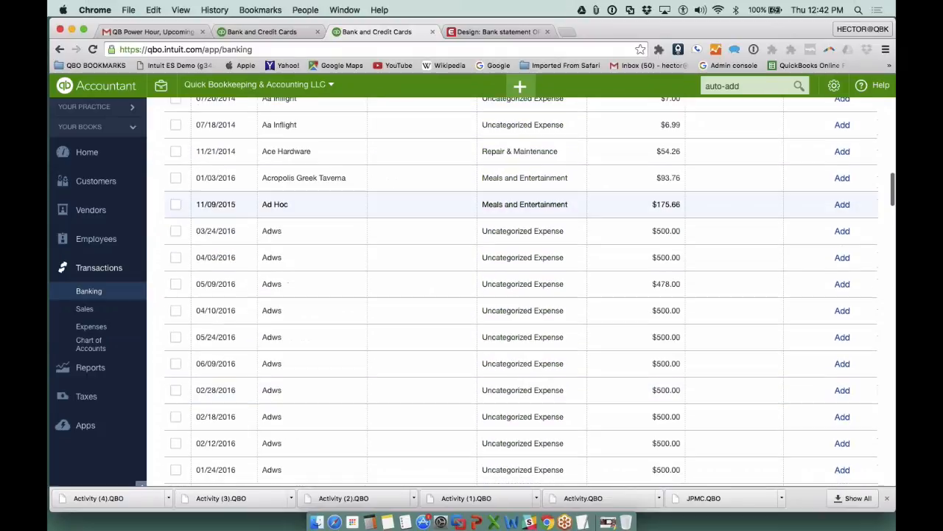
scroll(509, 311, down, 15)
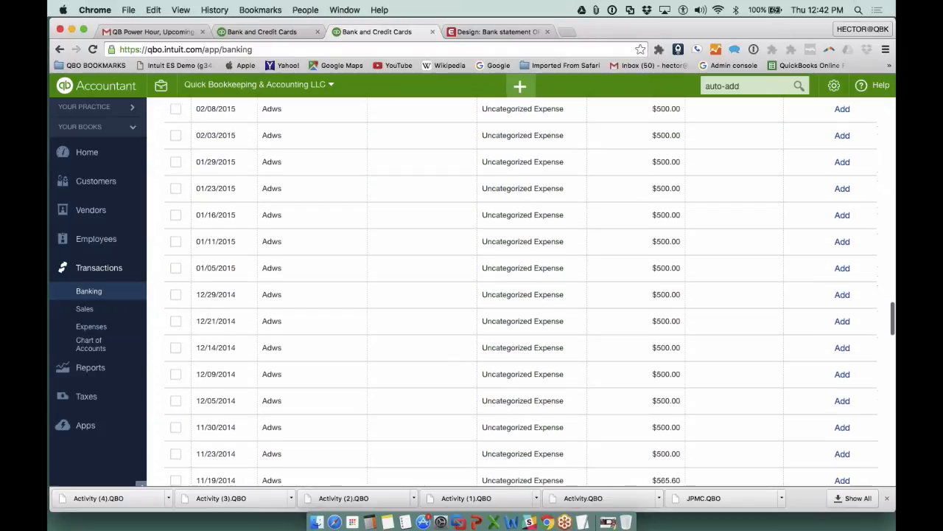
scroll(520, 292, down, 15)
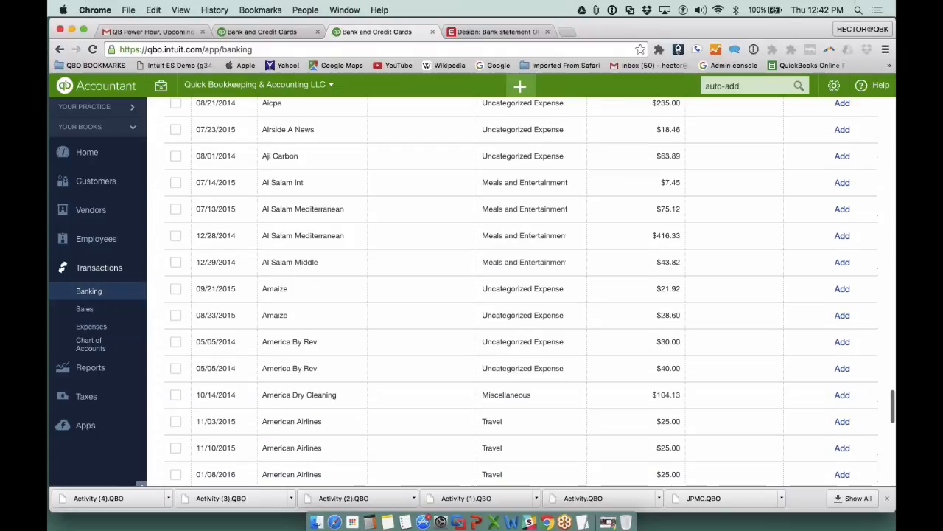
scroll(520, 310, down, 6)
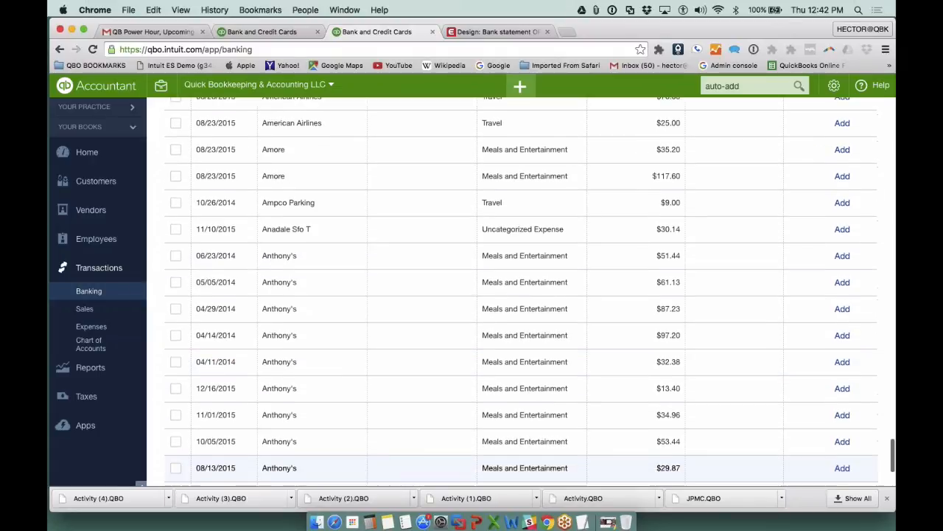
scroll(520, 386, up, 15)
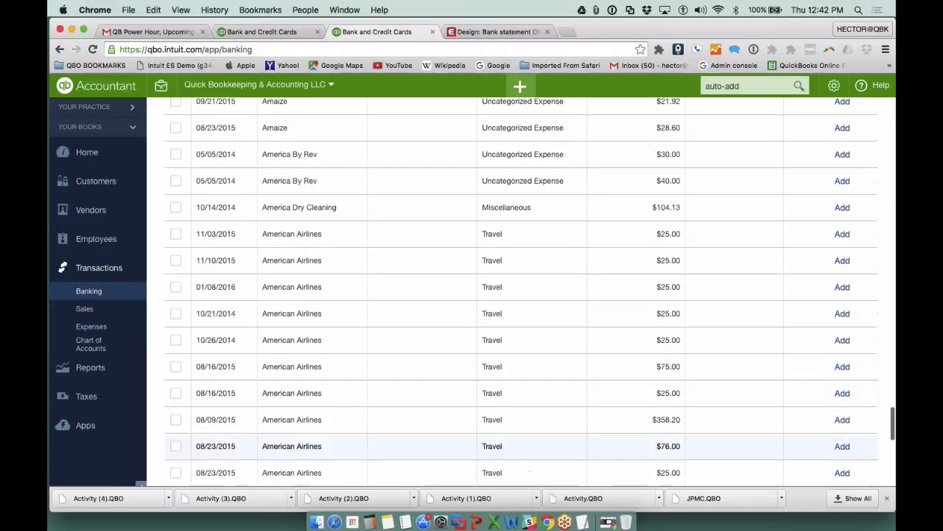
scroll(471, 364, up, 15)
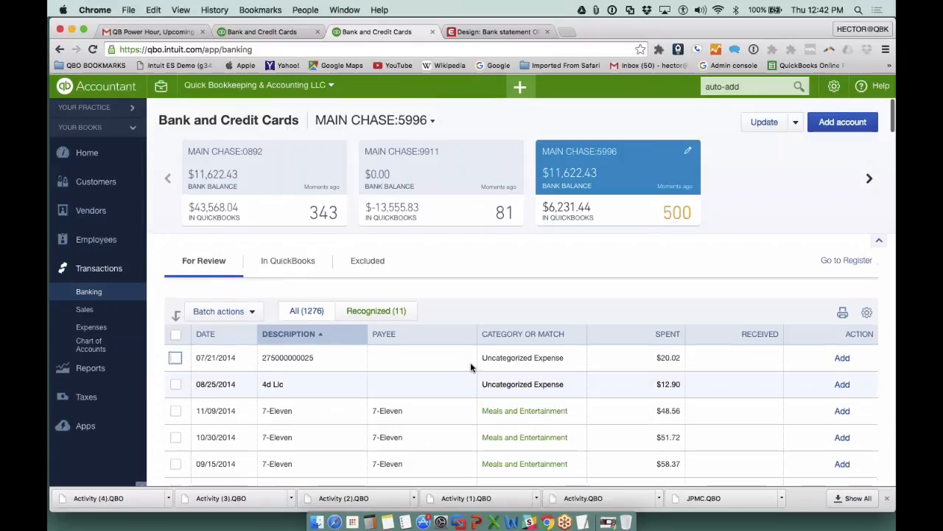
- Examine MAIN CHASE:0892's transactions for review and its Amazon transactions already added in QuickBooks
click(235, 167)
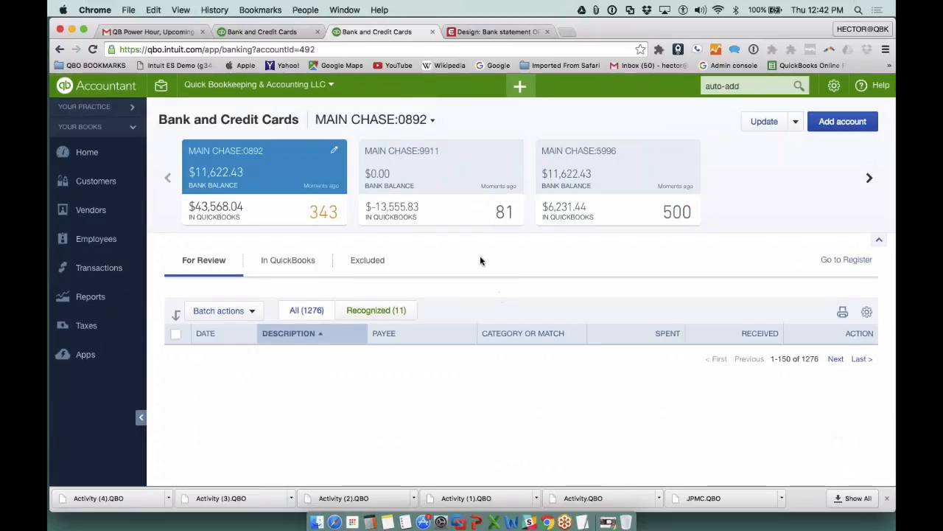
scroll(480, 260, down, 8)
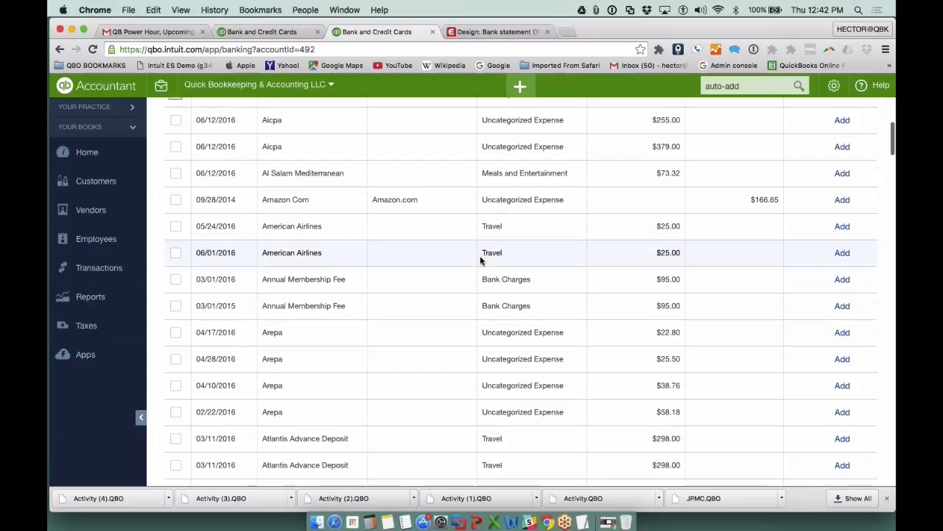
scroll(461, 331, down, 10)
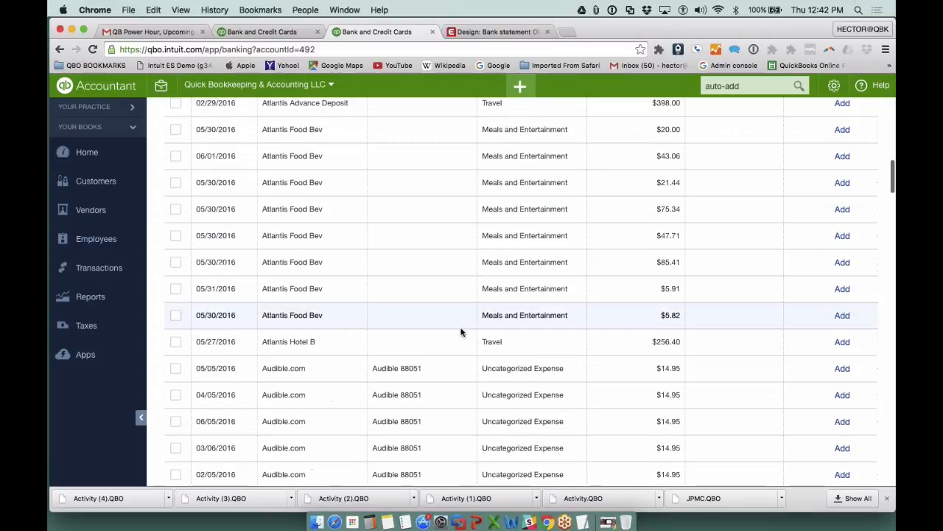
scroll(462, 332, down, 5)
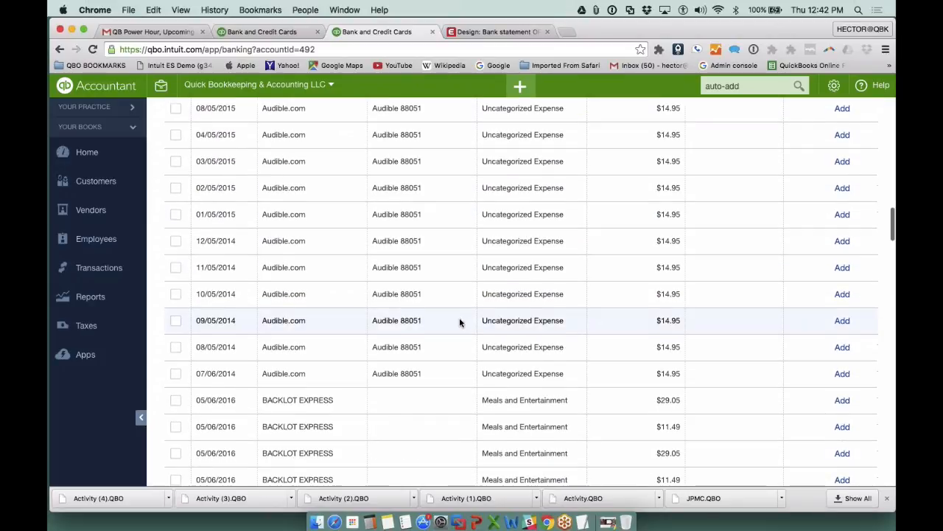
scroll(460, 322, up, 15)
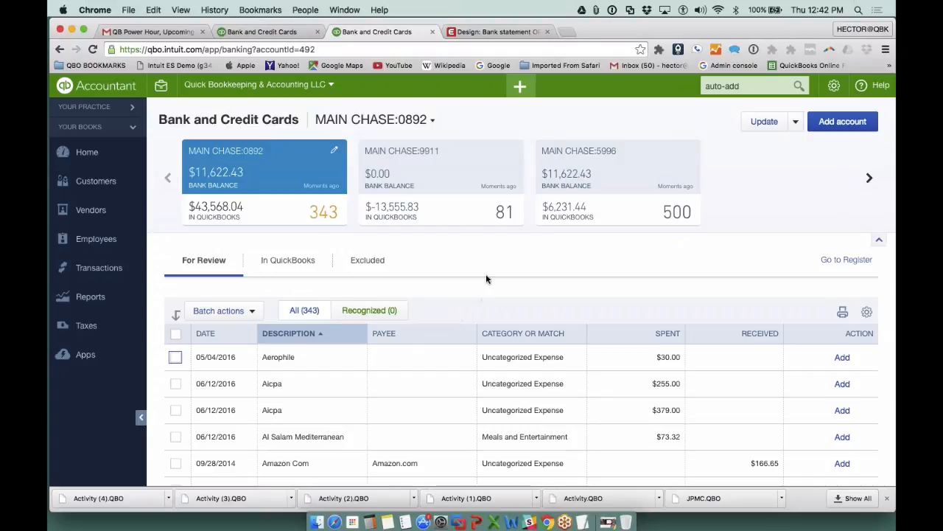
click(288, 261)
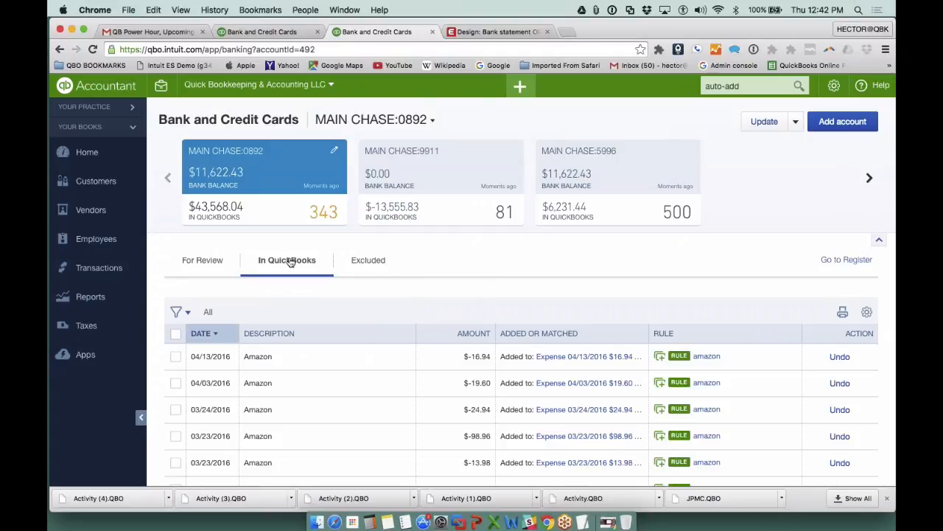
scroll(292, 261, down, 2)
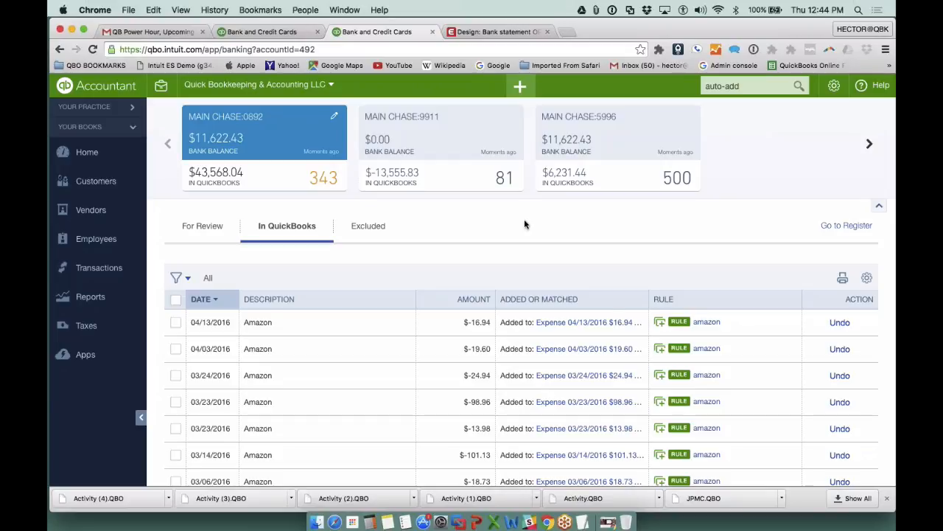
- Check the added transactions of MAIN CHASE:9911 and MAIN CHASE:5996, and inspect the account on the latter's 01/26/2016 Amazon expense
click(467, 159)
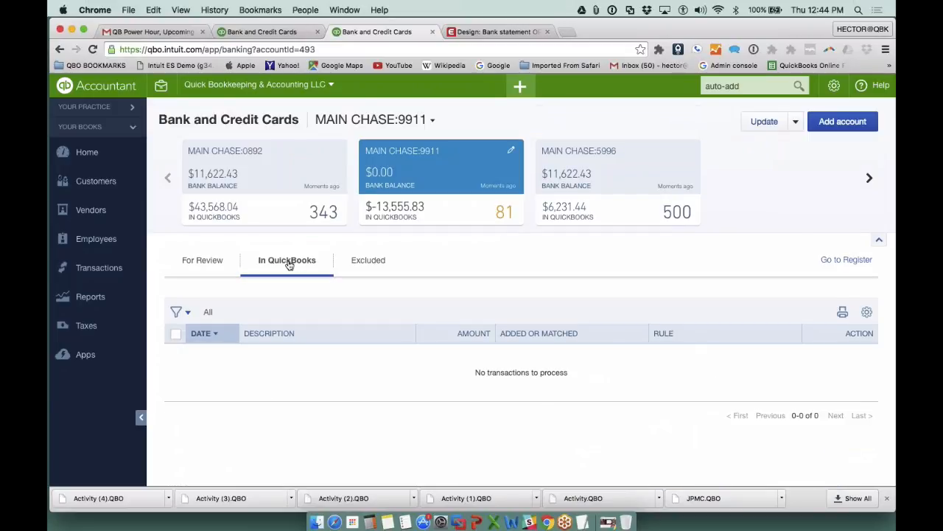
click(616, 152)
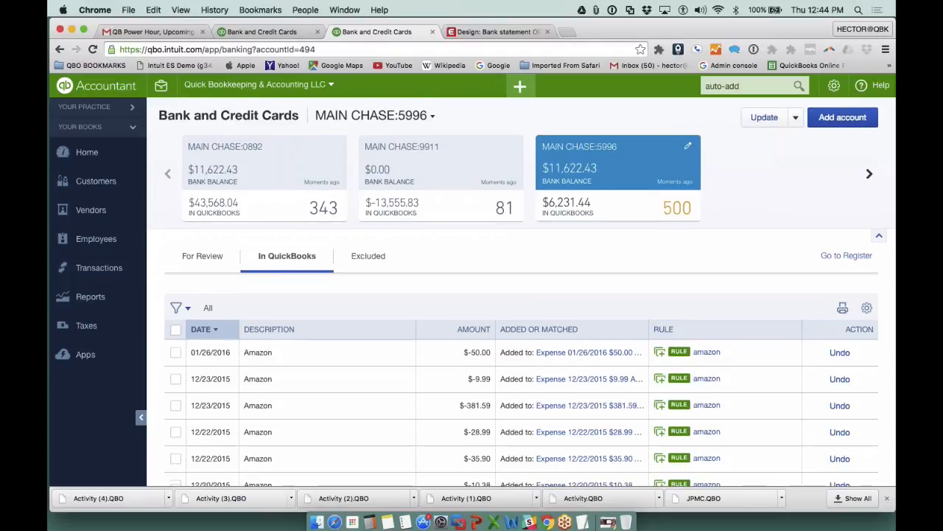
scroll(634, 280, down, 1)
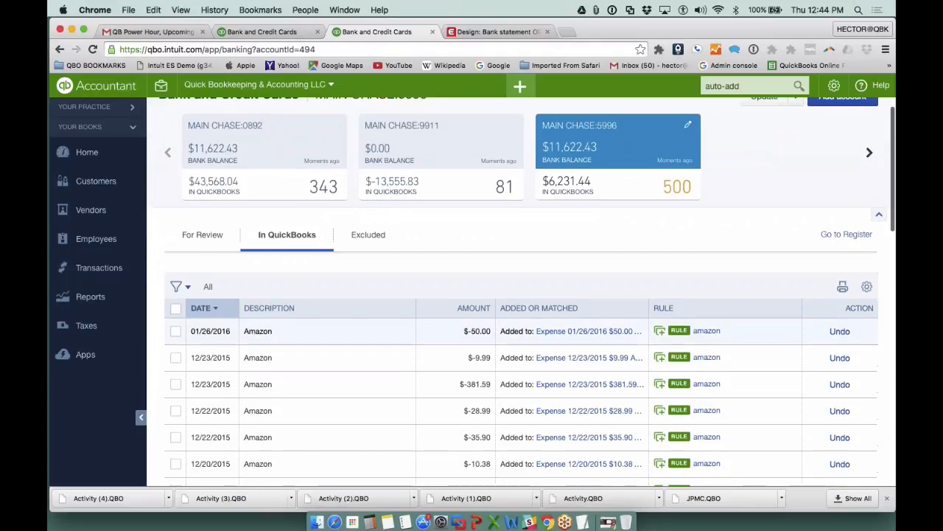
click(566, 333)
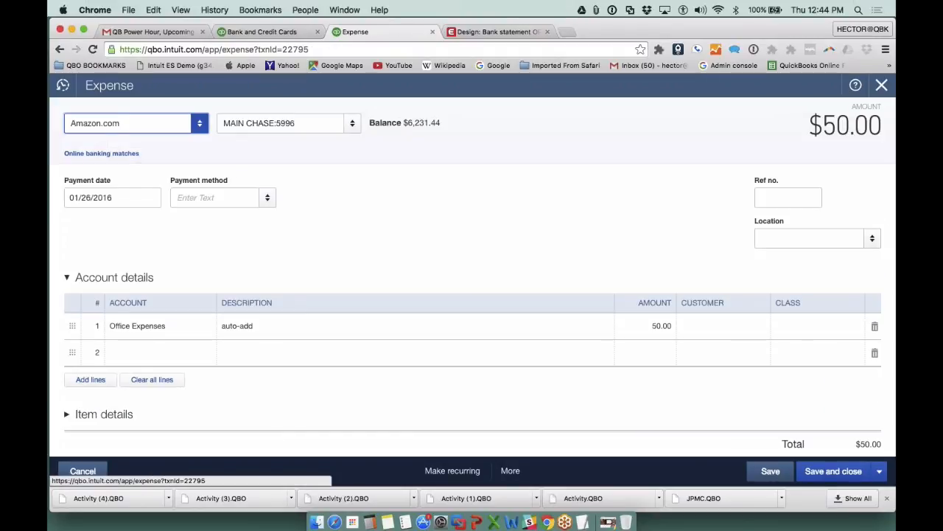
click(178, 326)
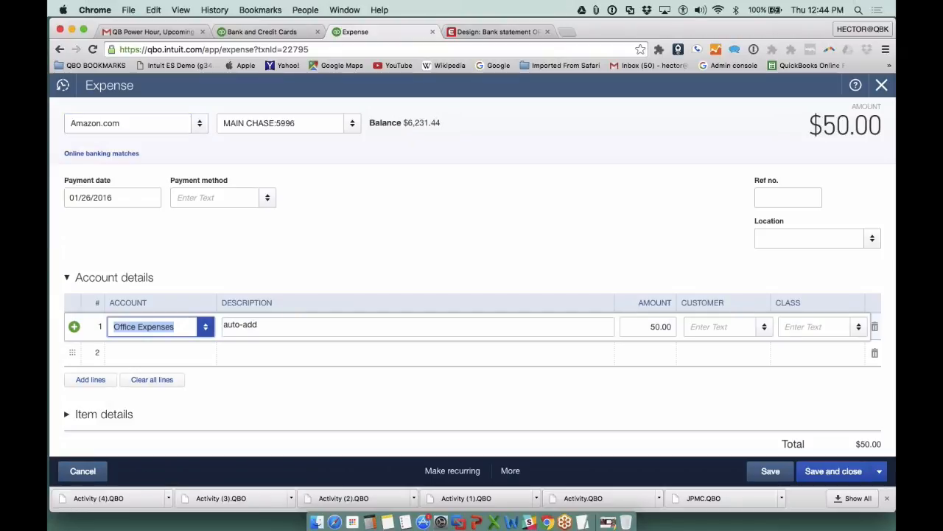
click(882, 86)
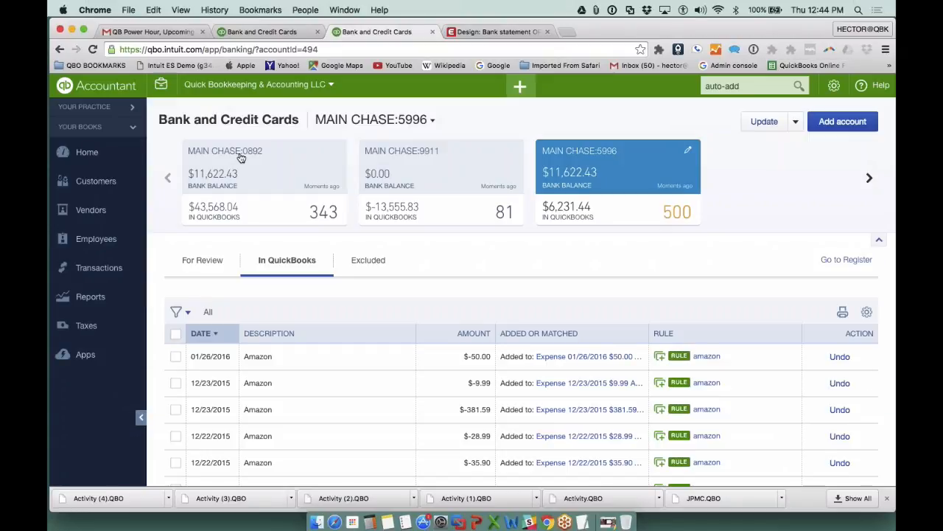
- Review MAIN CHASE:0892's added Amazon transactions, inspecting the 04/13/2016 expense and opening the 07/15/2014 one
click(240, 158)
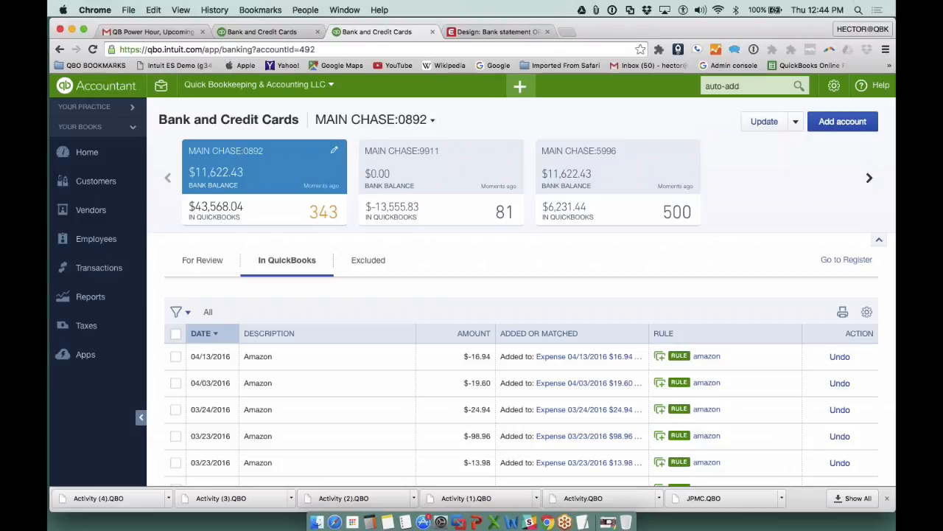
click(590, 359)
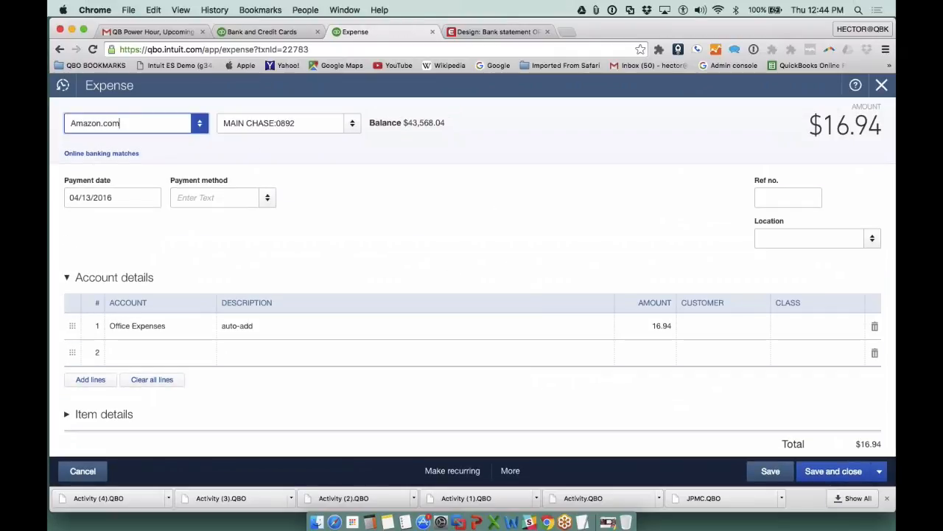
click(881, 85)
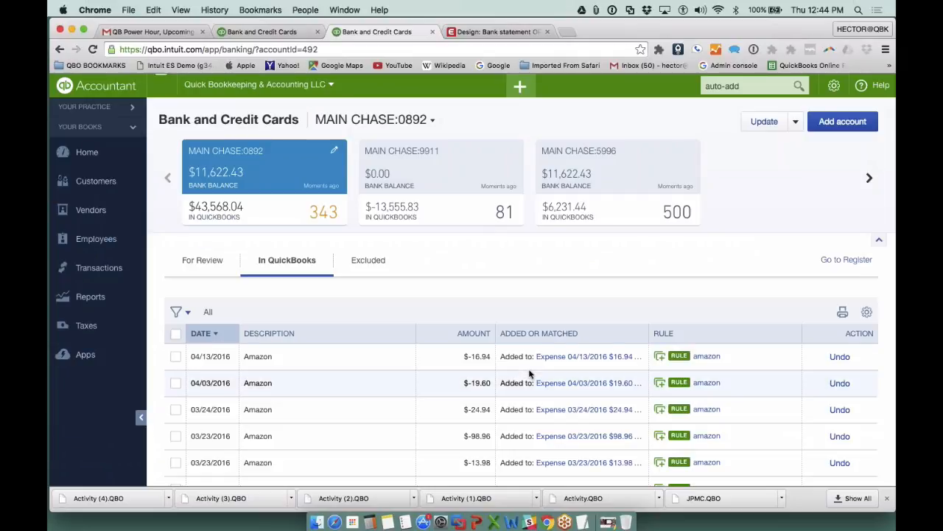
scroll(529, 374, down, 10)
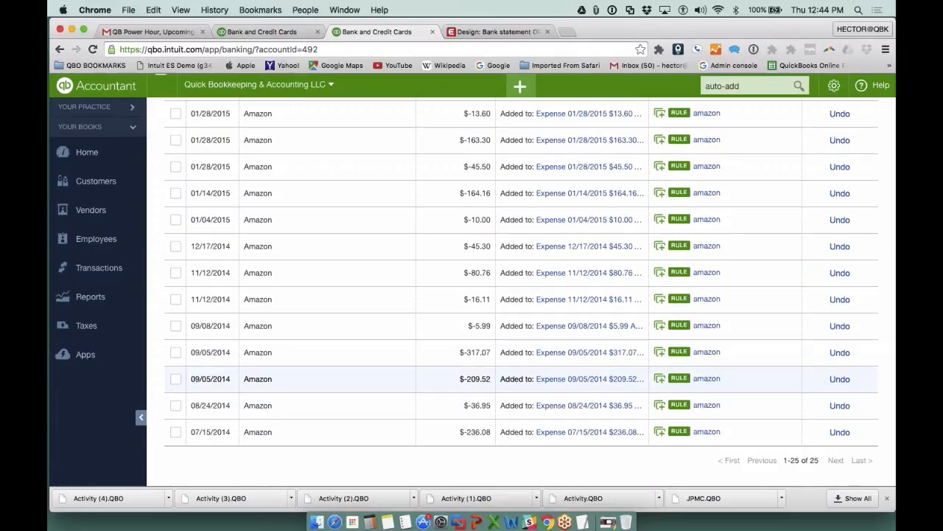
click(586, 435)
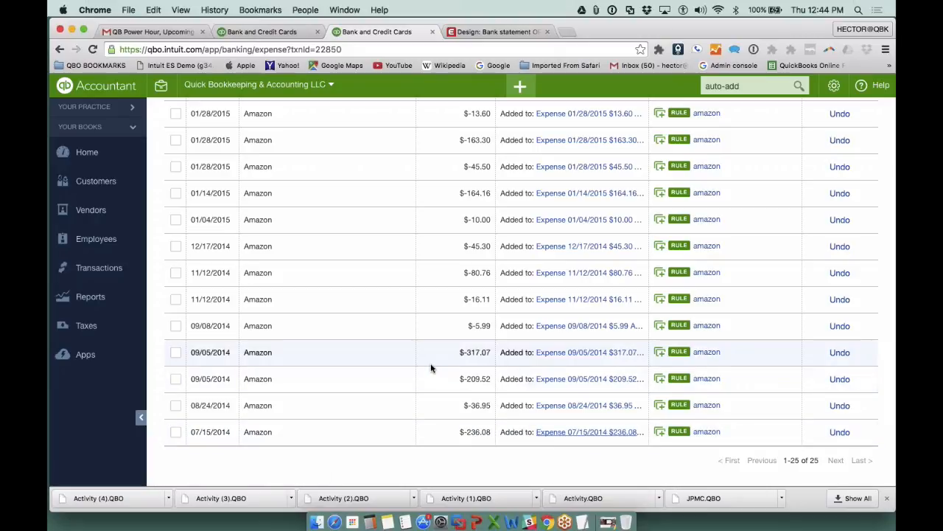
- Batch-undo the 04/13/2016, 04/03/2016 and 03/24/2016 Amazon transactions already added in MAIN CHASE:0892
scroll(432, 367, up, 15)
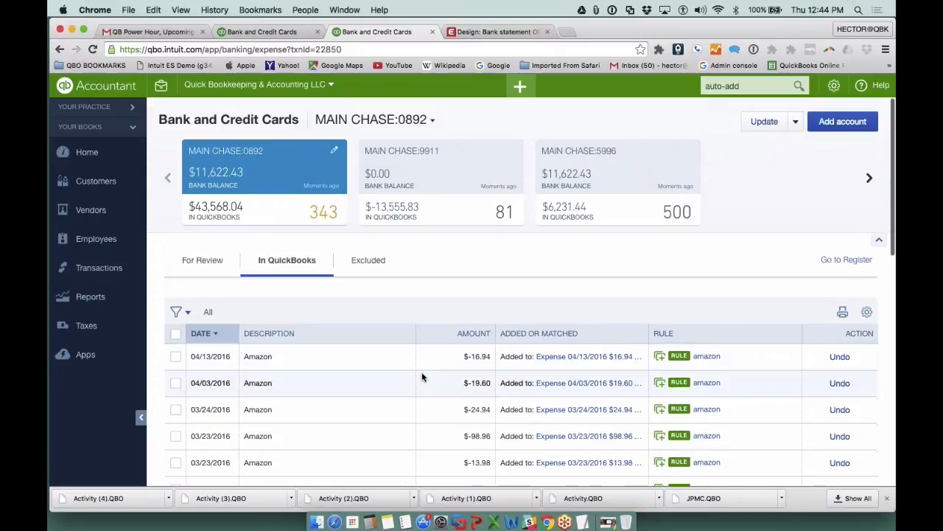
click(176, 298)
click(176, 325)
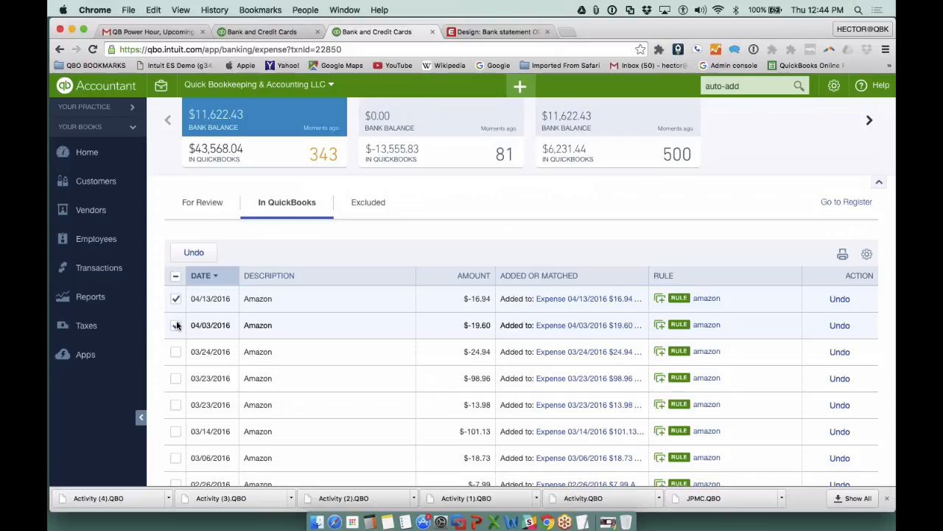
click(175, 352)
click(204, 256)
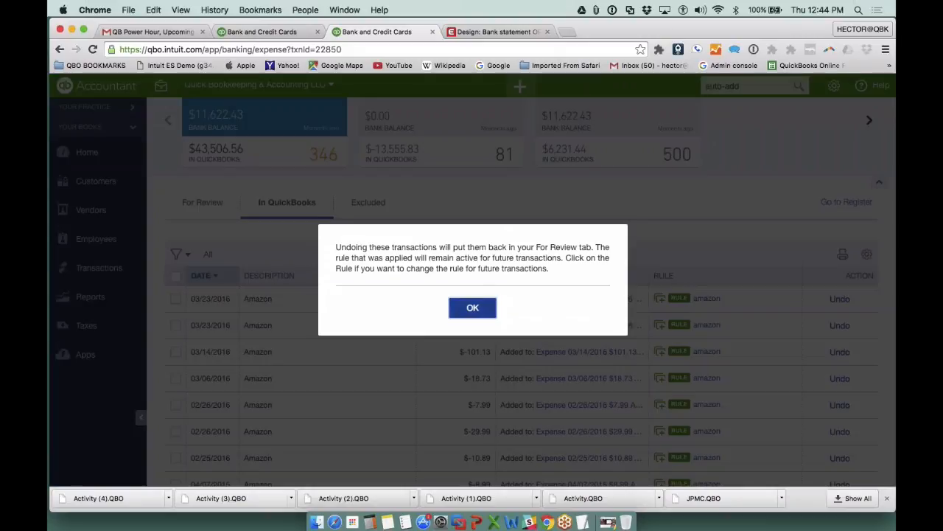
- Confirm the batch undo of the three Amazon transactions and check their suggested category among MAIN CHASE:0892's transactions for review
click(472, 309)
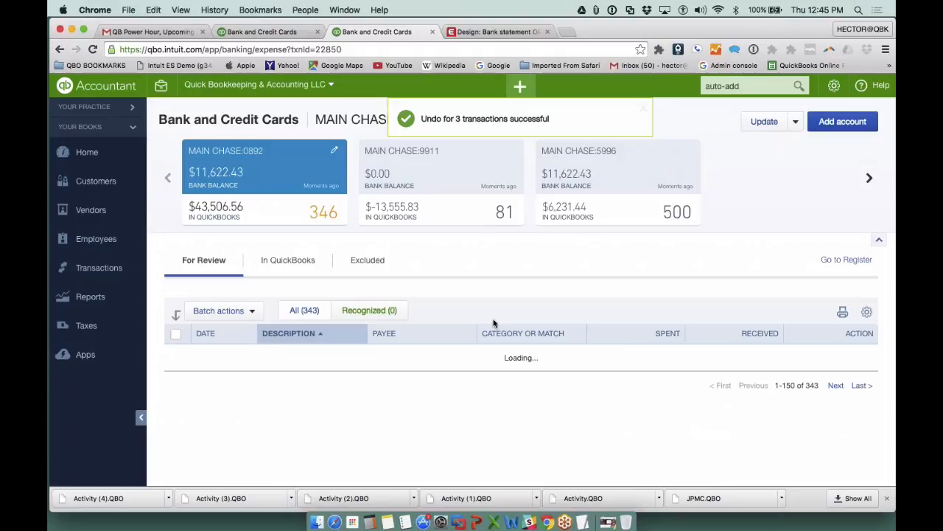
scroll(494, 323, down, 5)
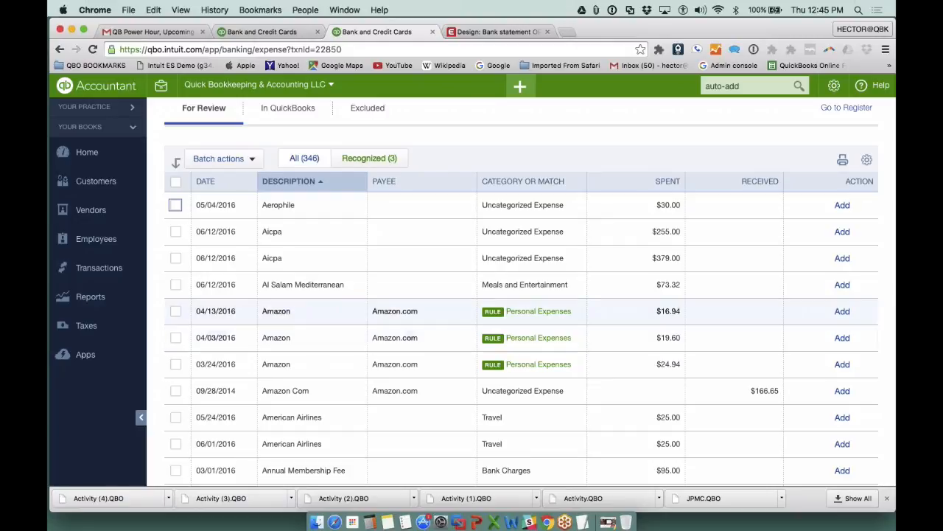
scroll(824, 137, up, 5)
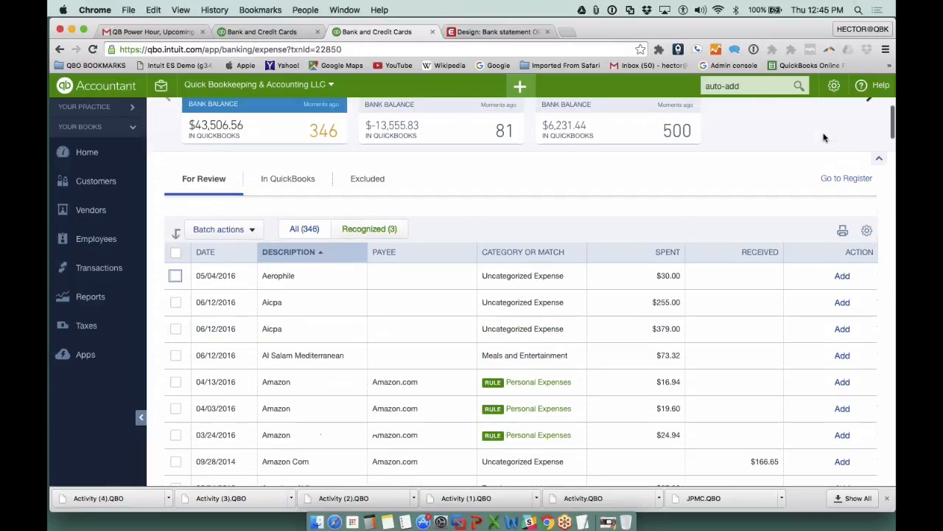
scroll(813, 149, down, 3)
scroll(810, 166, down, 2)
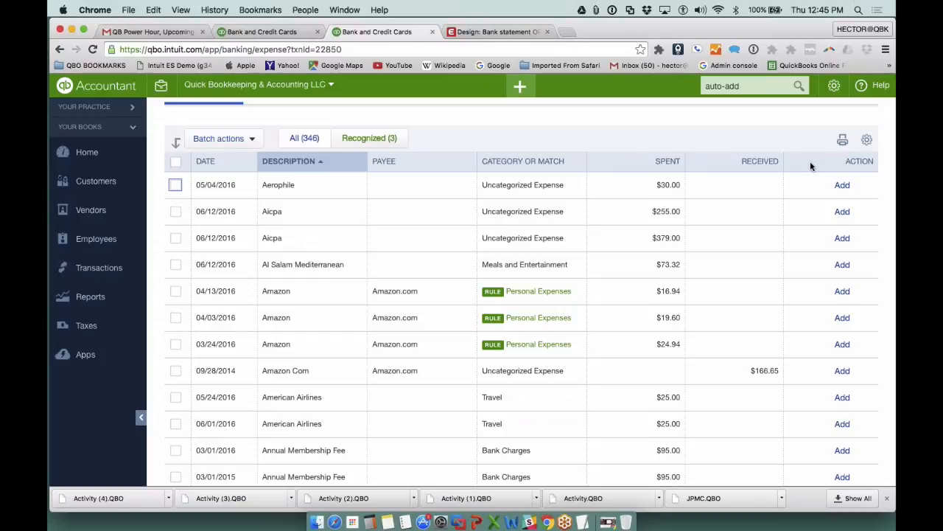
scroll(759, 221, up, 1)
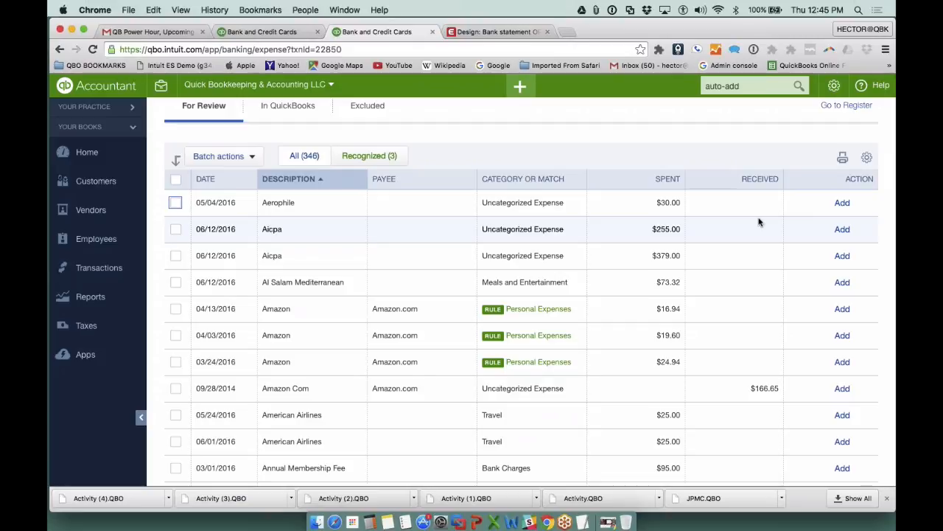
scroll(759, 221, up, 5)
click(796, 123)
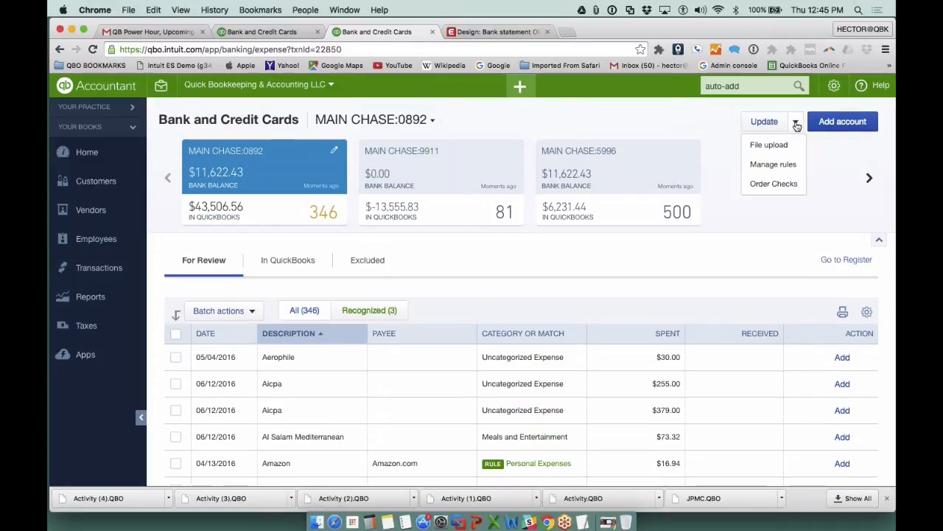
click(774, 145)
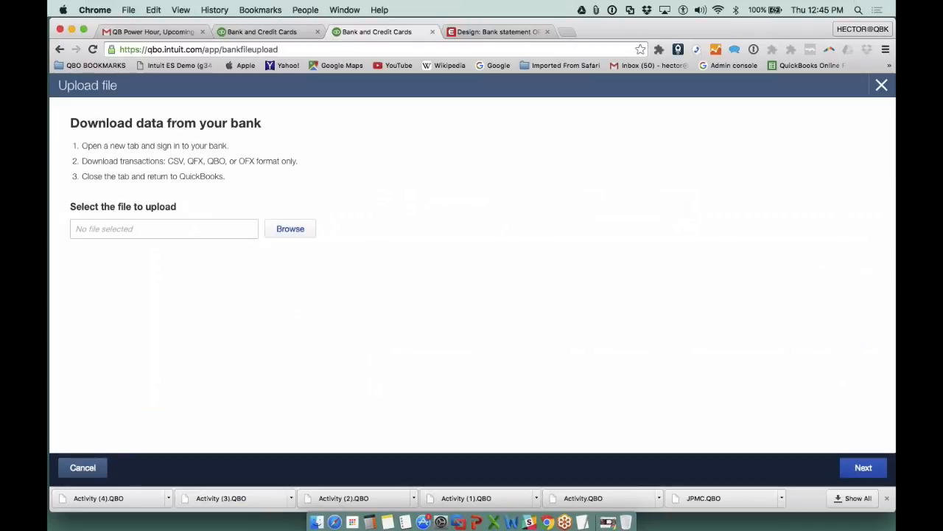
click(881, 86)
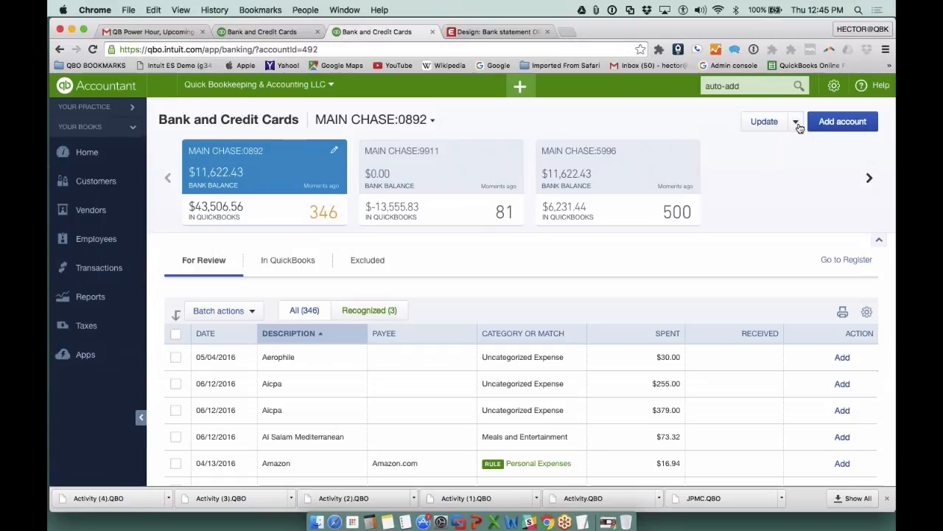
- Rename the amazon-personal bank rule to amazon-personal2, review its settings, and save it to trigger the rule again
click(797, 123)
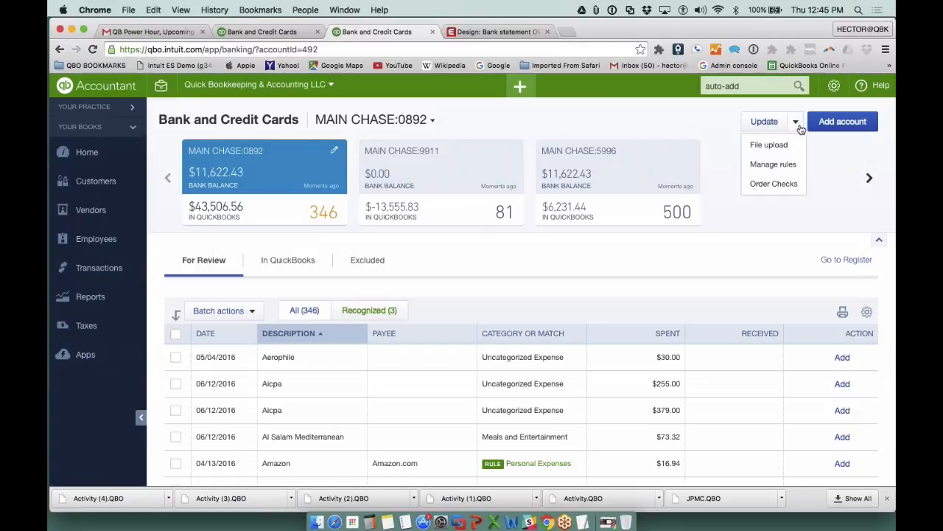
click(785, 164)
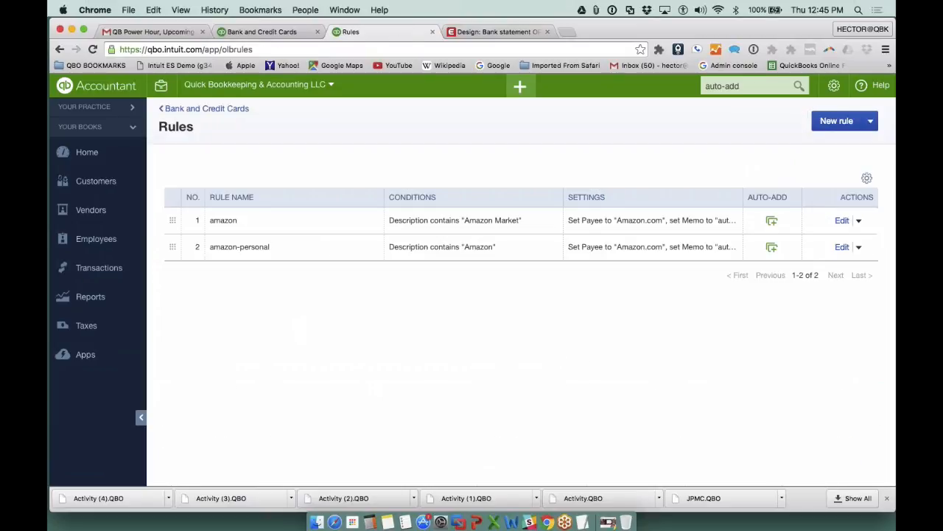
click(842, 248)
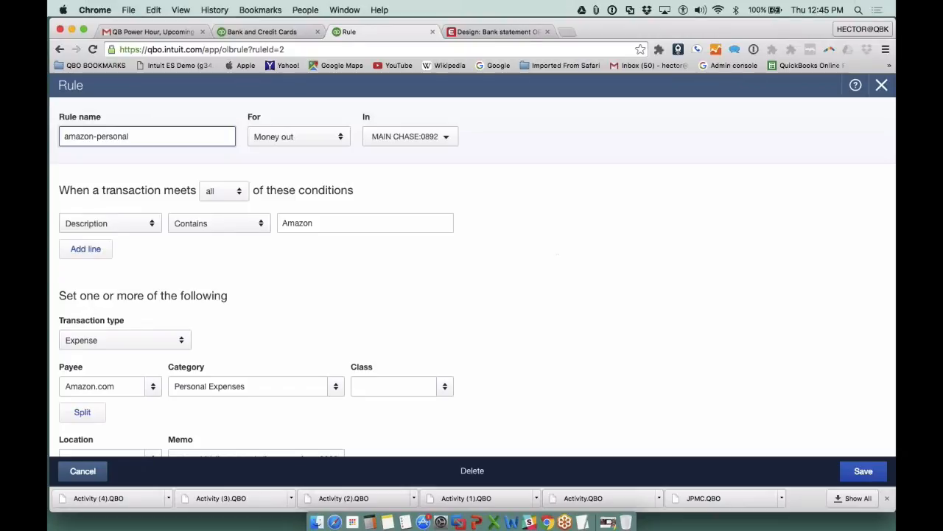
text(2)
scroll(471, 277, down, 1)
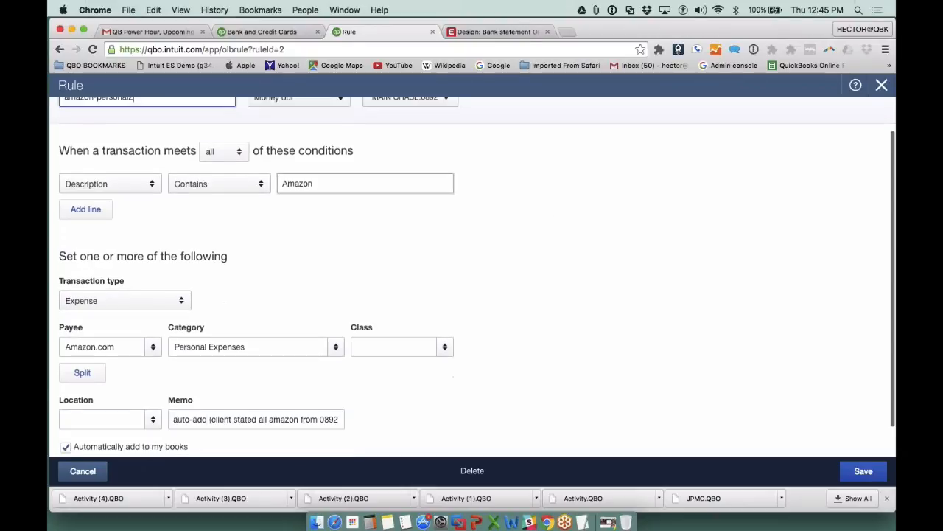
scroll(306, 247, up, 1)
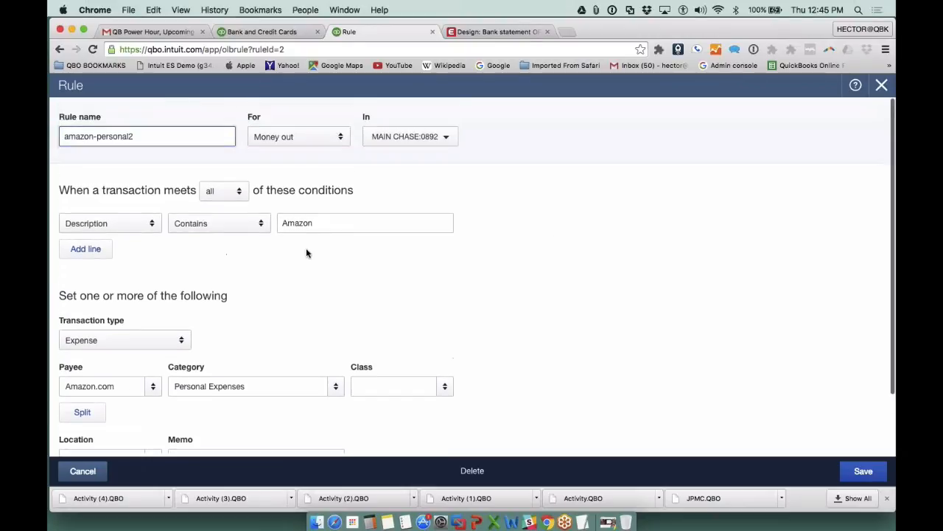
drag(134, 138, 129, 139)
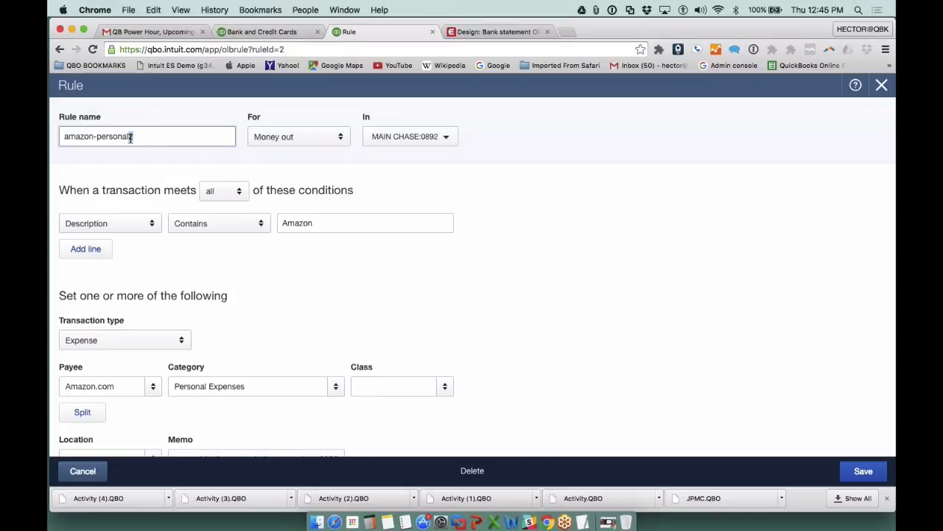
click(859, 477)
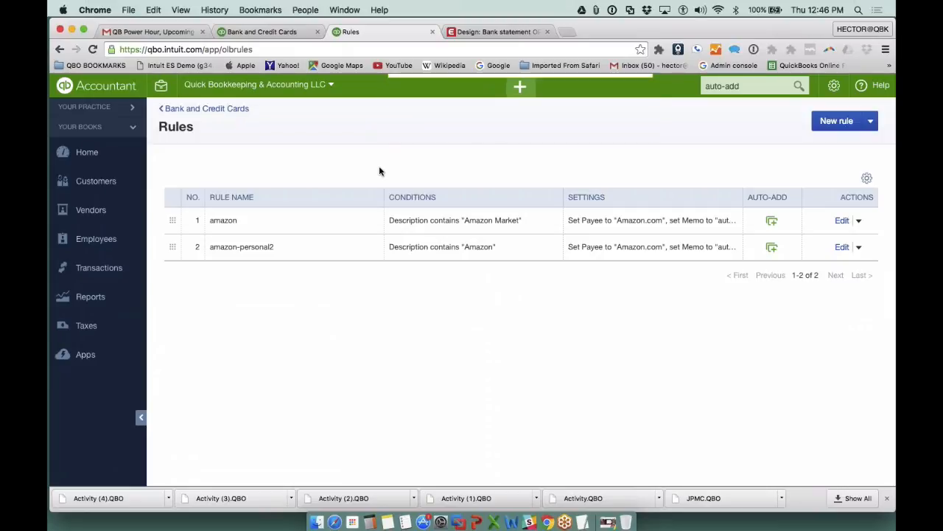
- Check which rules apply to MAIN CHASE:0892's added Amazon transactions and inspect the account and memo on the 03/24/2016 expense
click(221, 111)
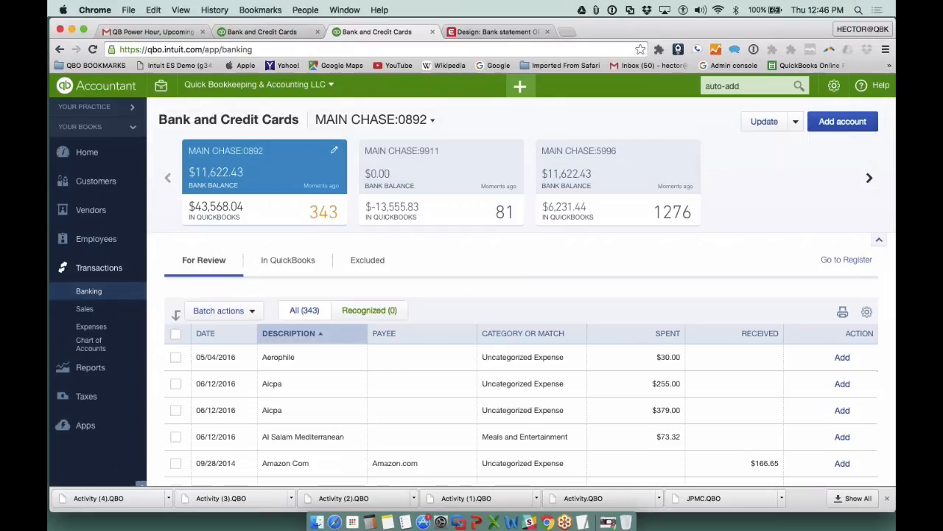
click(287, 259)
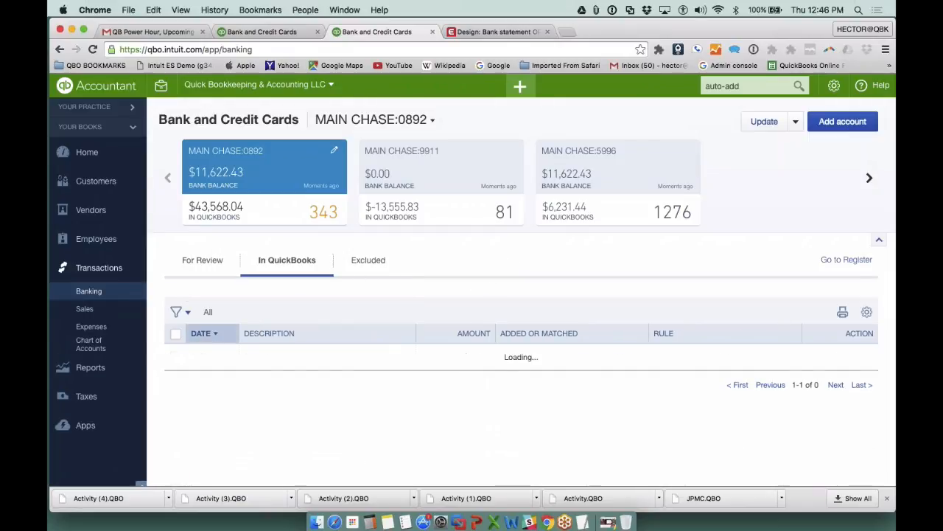
scroll(494, 288, down, 2)
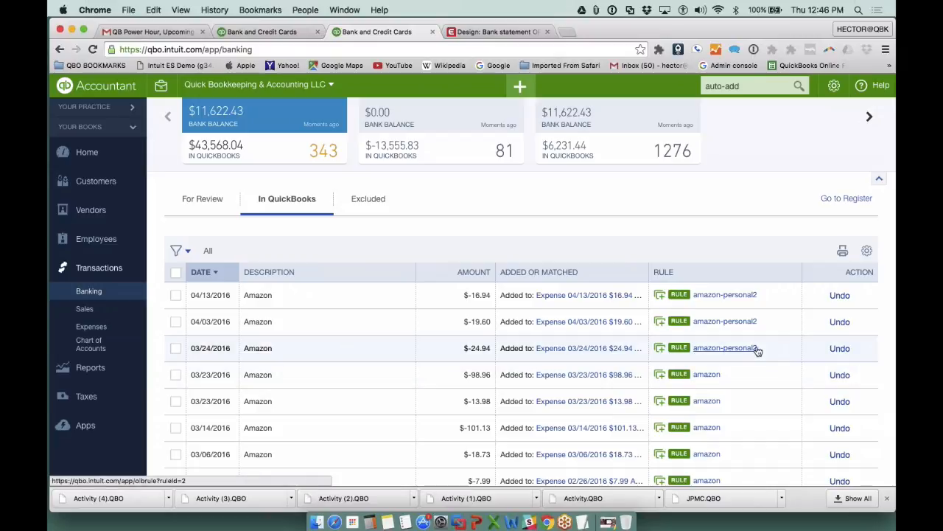
click(623, 350)
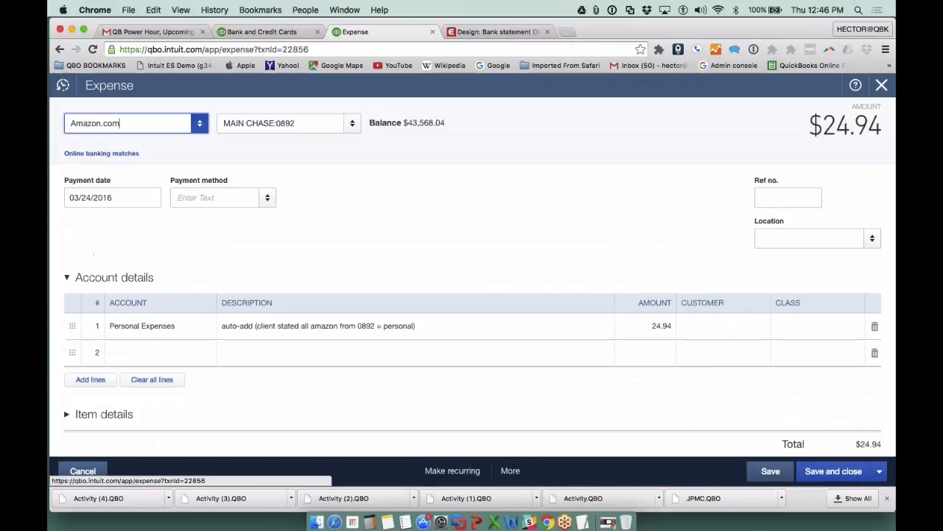
click(877, 90)
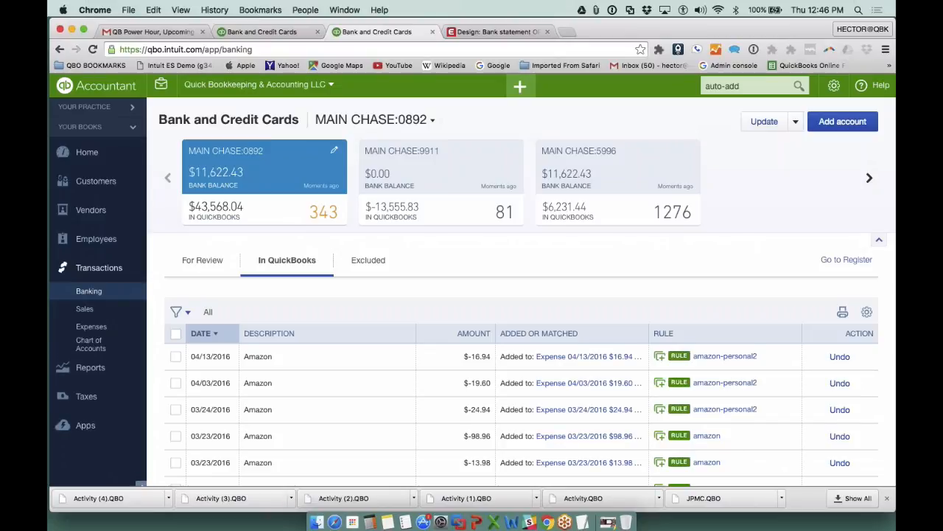
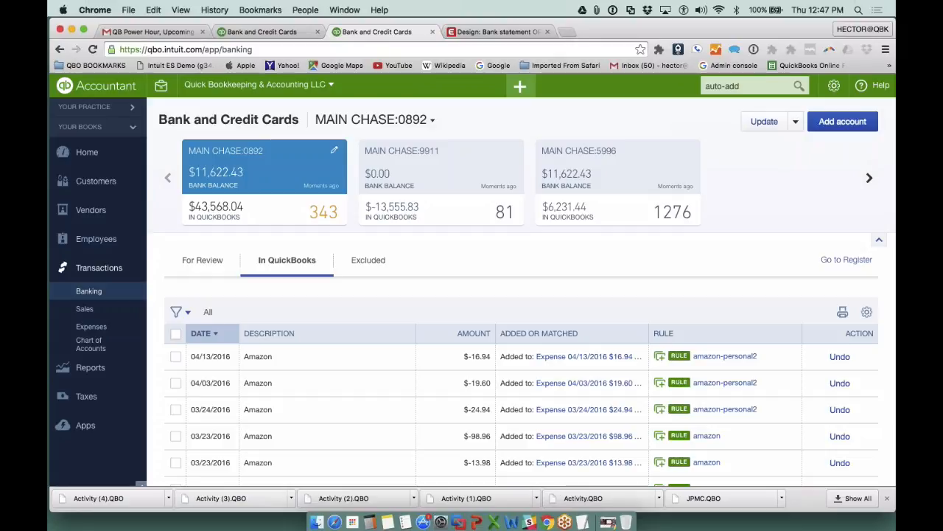
- Check the Export / Import Rules slide in PowerPoint and return to QuickBooks Online to open the list of bank rules
click(478, 518)
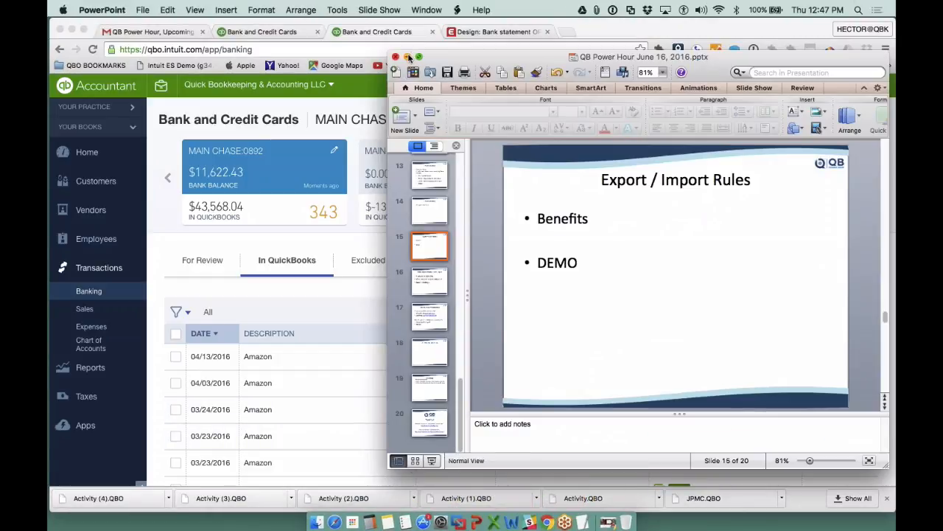
click(409, 57)
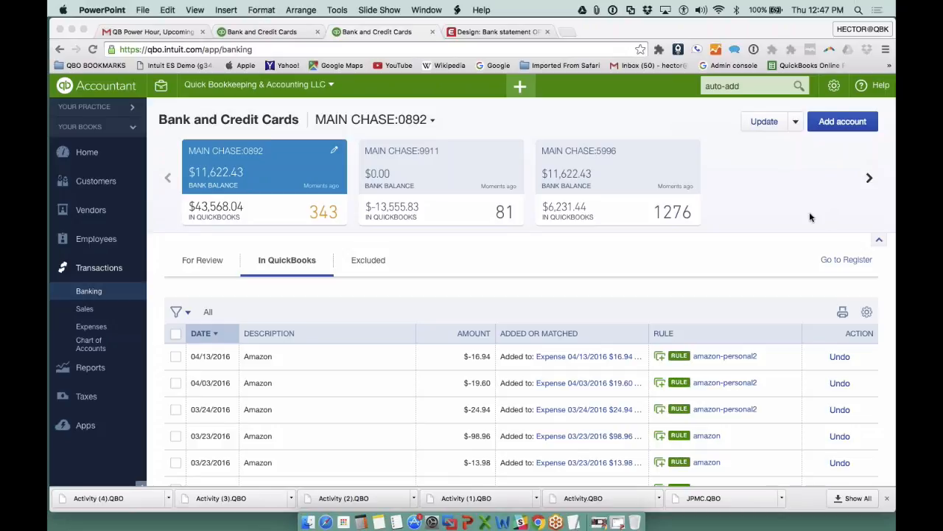
click(795, 122)
click(796, 122)
click(781, 165)
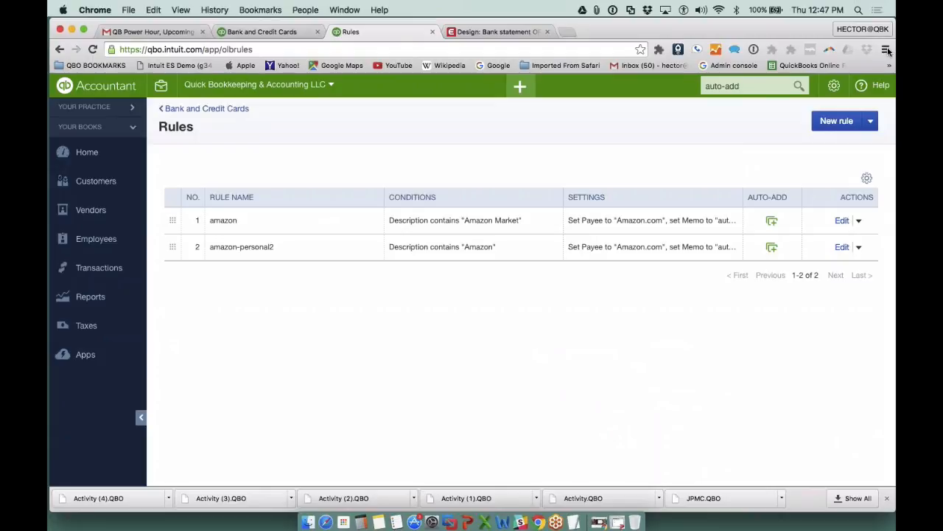
- Export the bank rules and open the downloaded Quick_Bookkeeping_&_Accounting_LLC_Bank_Feed_Rules (1).xls file in Excel
click(870, 122)
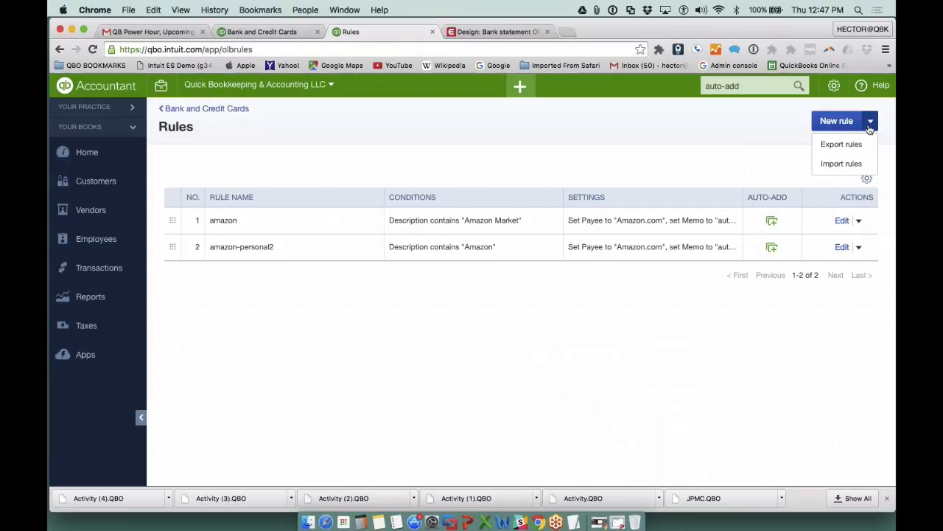
click(855, 146)
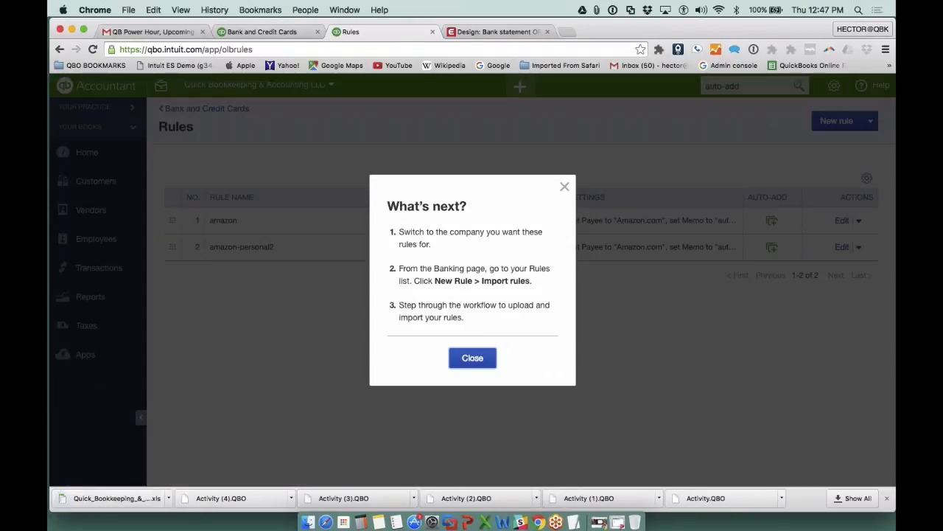
click(473, 359)
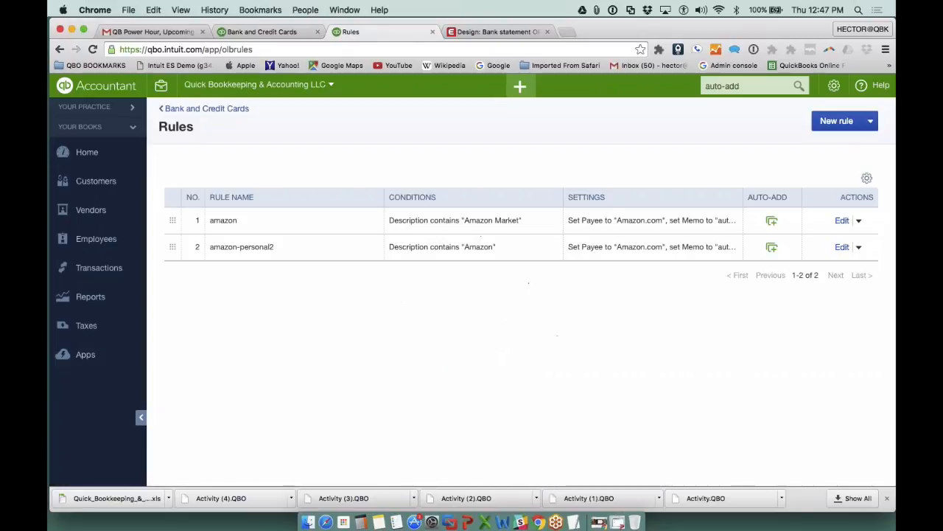
click(110, 500)
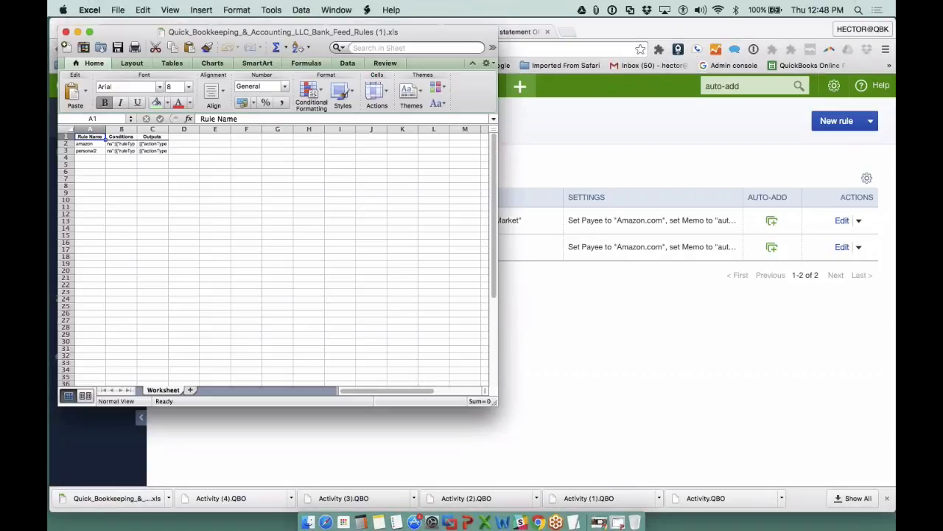
- Widen the Rule Name, Rule Conditions and Rule Outputs columns and set the whole sheet's font size to 20
drag(90, 129, 308, 129)
click(308, 223)
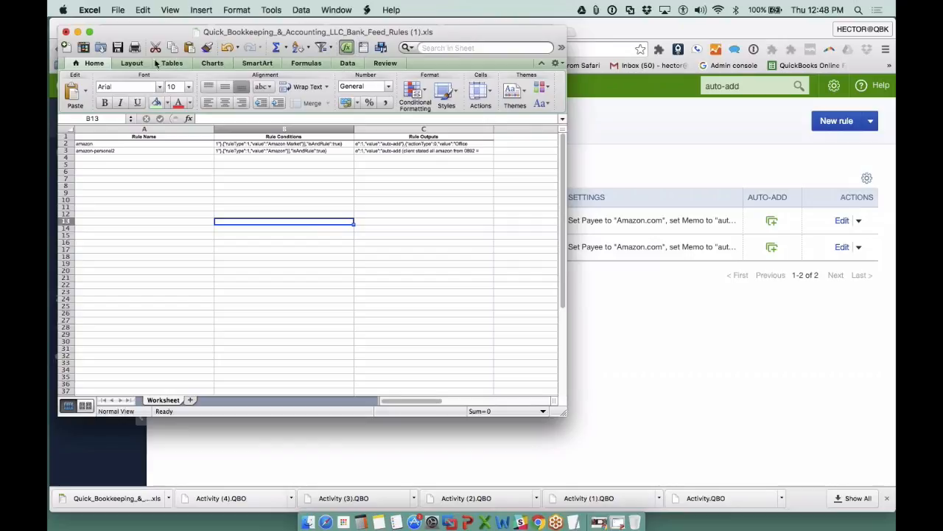
click(346, 63)
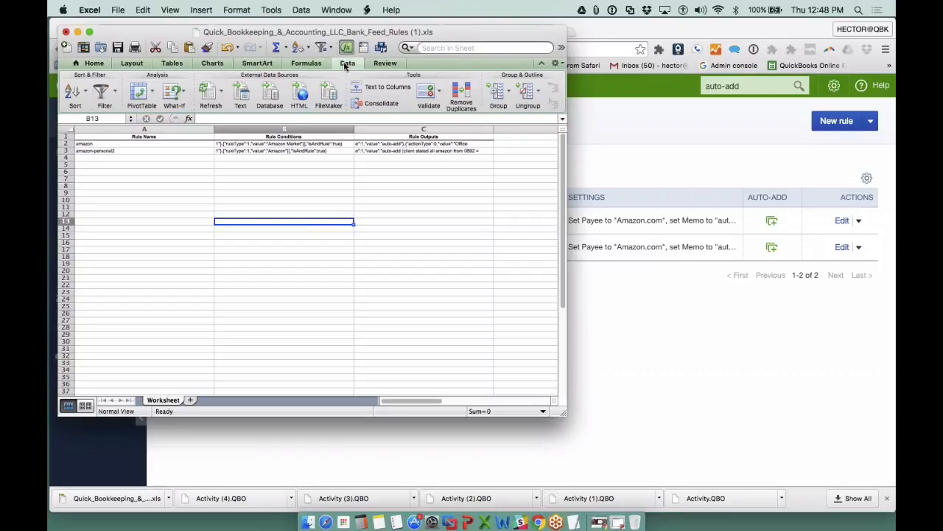
click(95, 64)
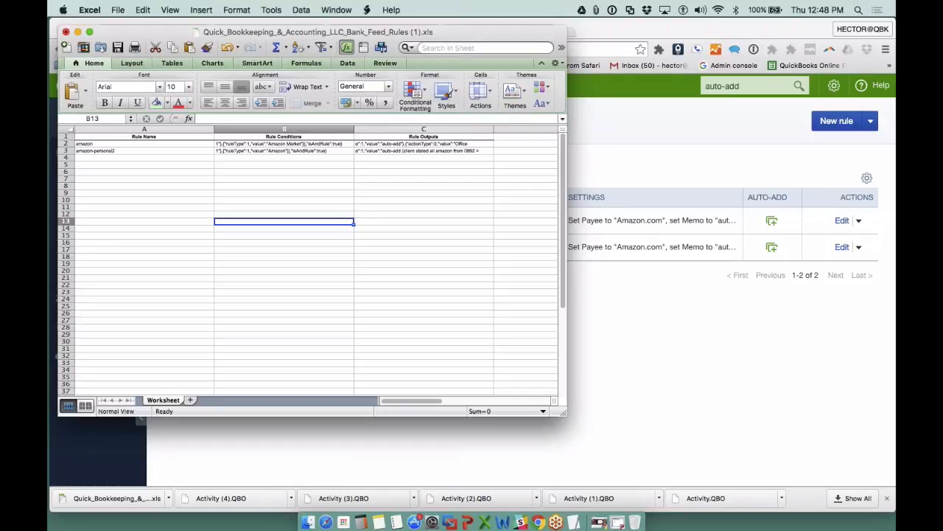
click(66, 131)
click(188, 86)
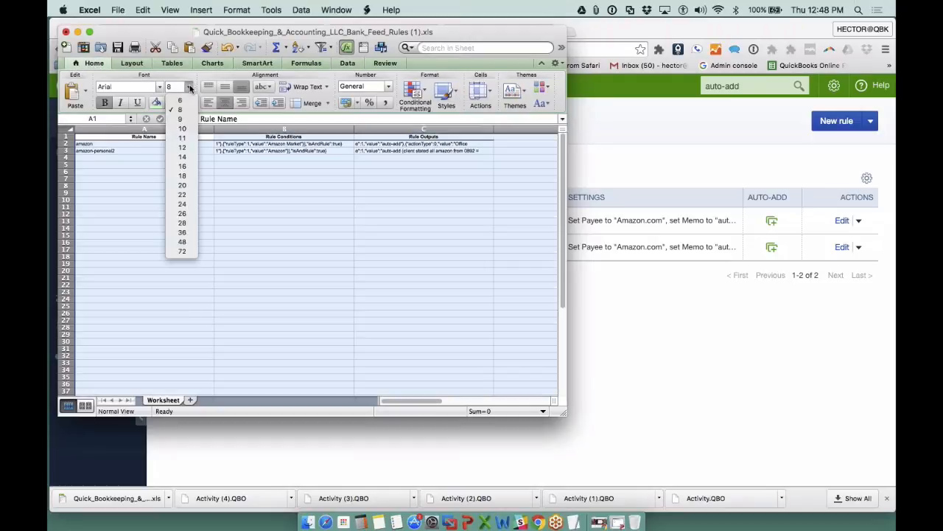
click(282, 226)
click(281, 226)
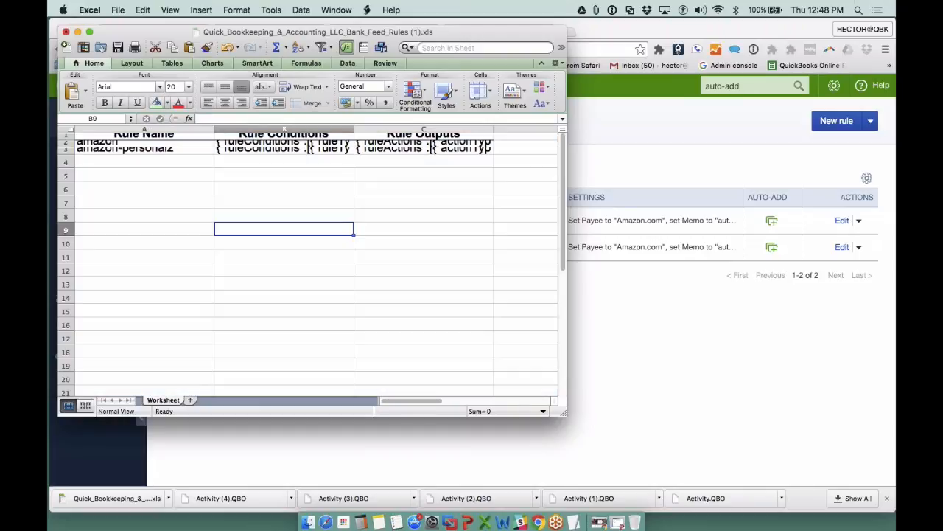
- Increase the height of rows 1 to 3 to about 31 and widen the Rule Conditions column to fit its text
mouse_move(66, 150)
mouse_down()
mouse_move(65, 136)
mouse_move(66, 166)
mouse_up()
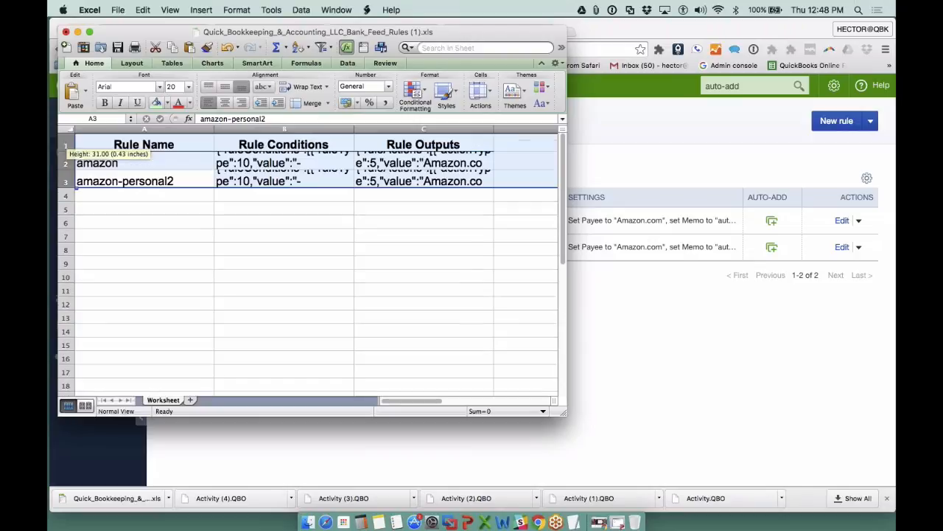
click(112, 183)
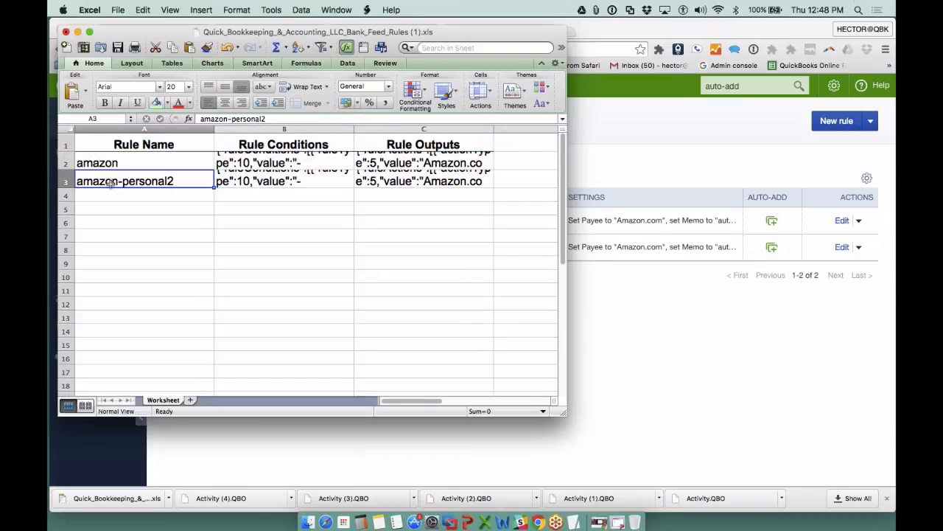
drag(568, 212, 887, 212)
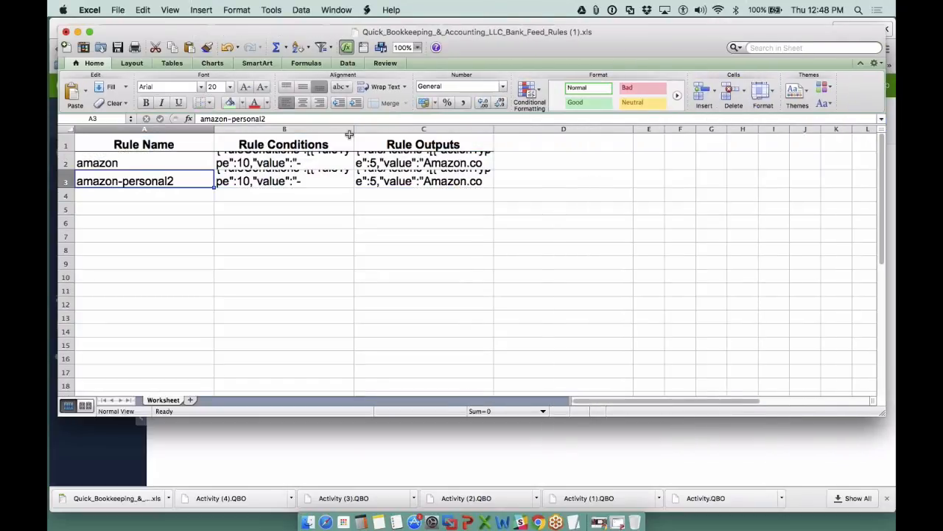
drag(350, 134, 541, 134)
- Enlarge the formula bar and examine the amazon rule's full conditions and outputs
click(383, 223)
click(432, 162)
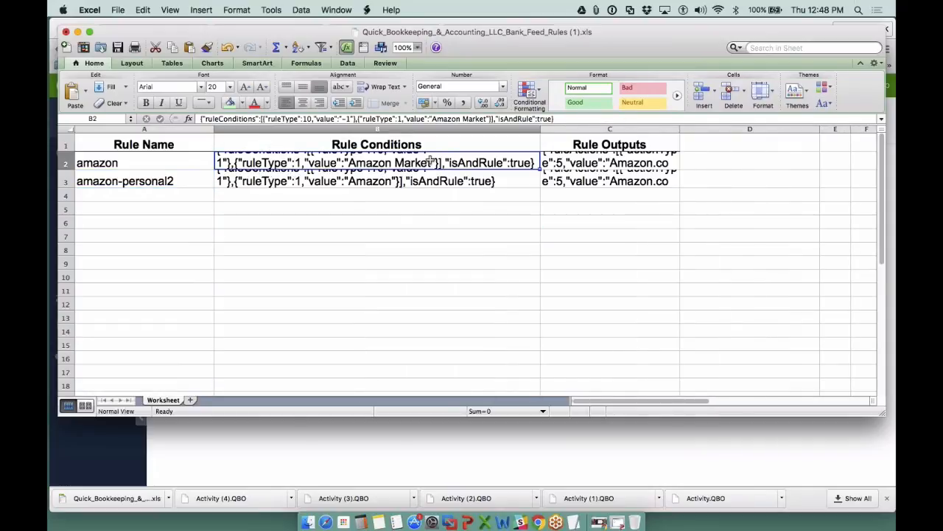
drag(407, 124, 407, 169)
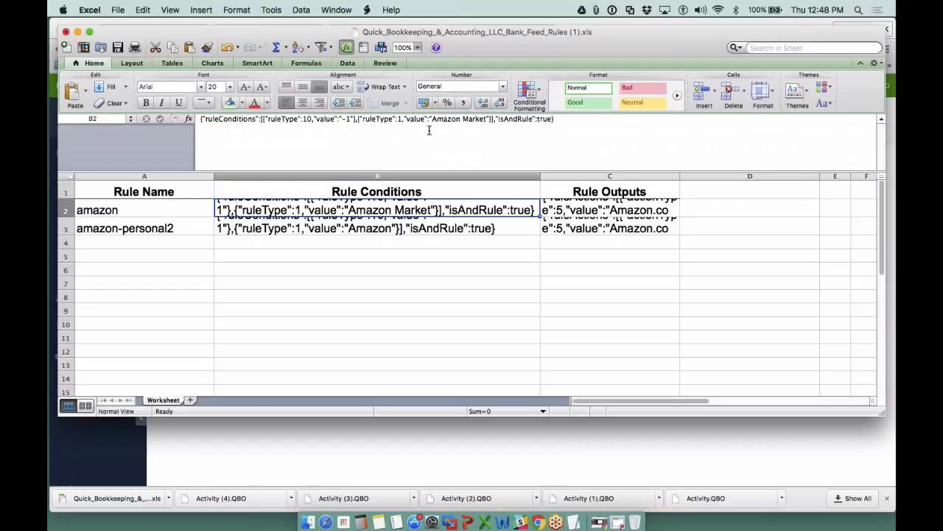
click(623, 202)
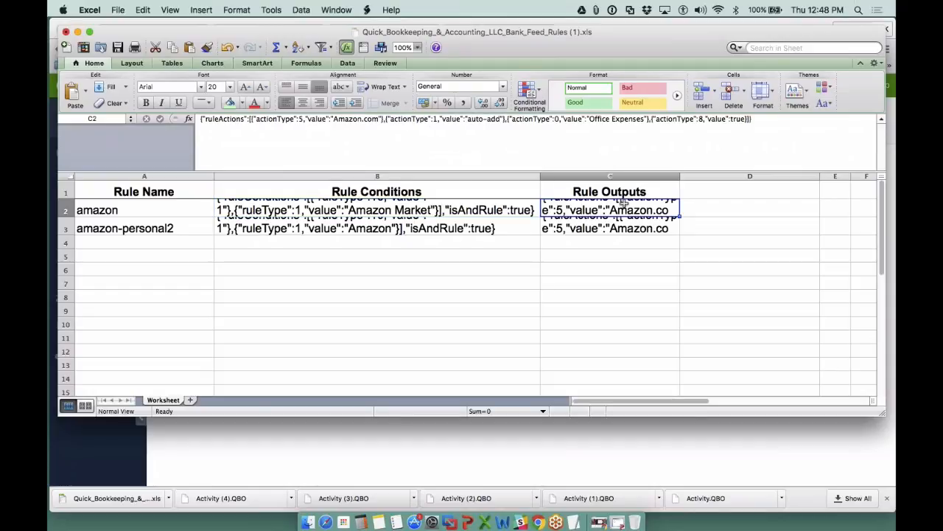
drag(762, 118, 201, 119)
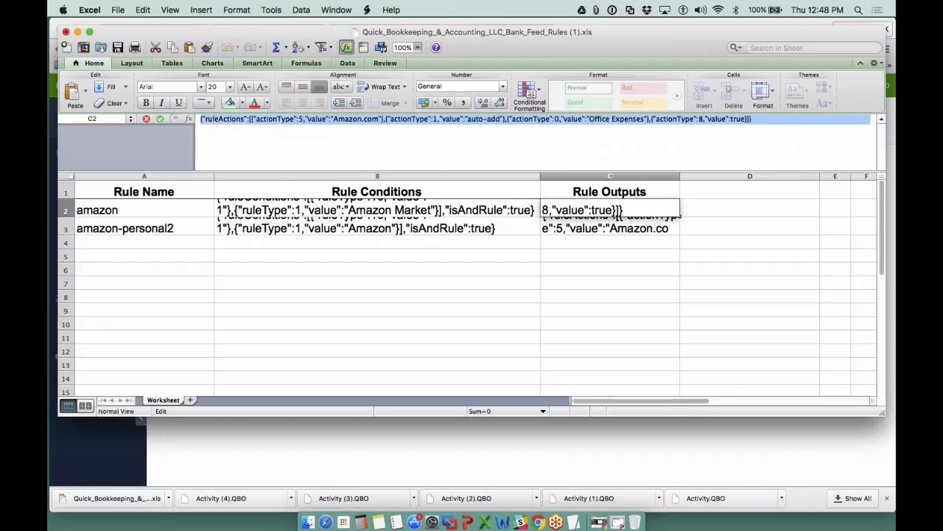
click(377, 310)
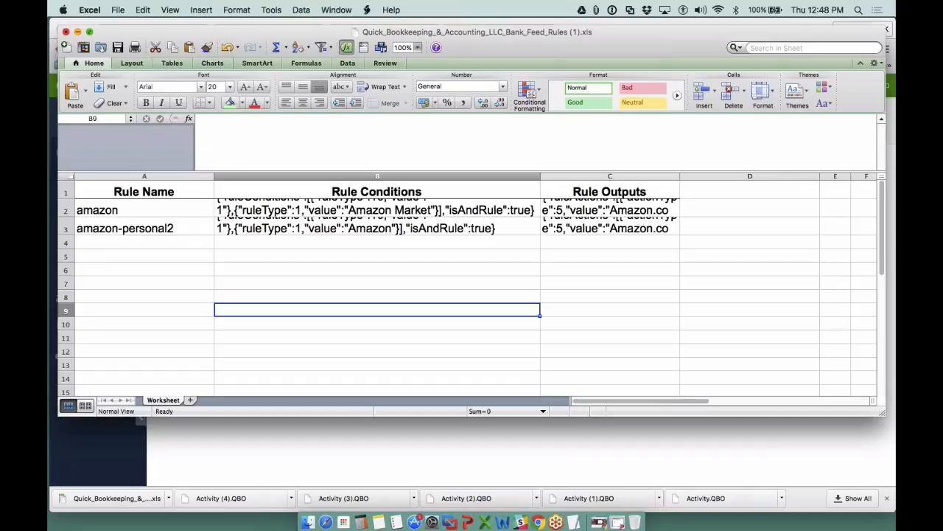
- Delete the amazon-personal2 row from the exported rules sheet, then close the workbook and save the changes
click(65, 32)
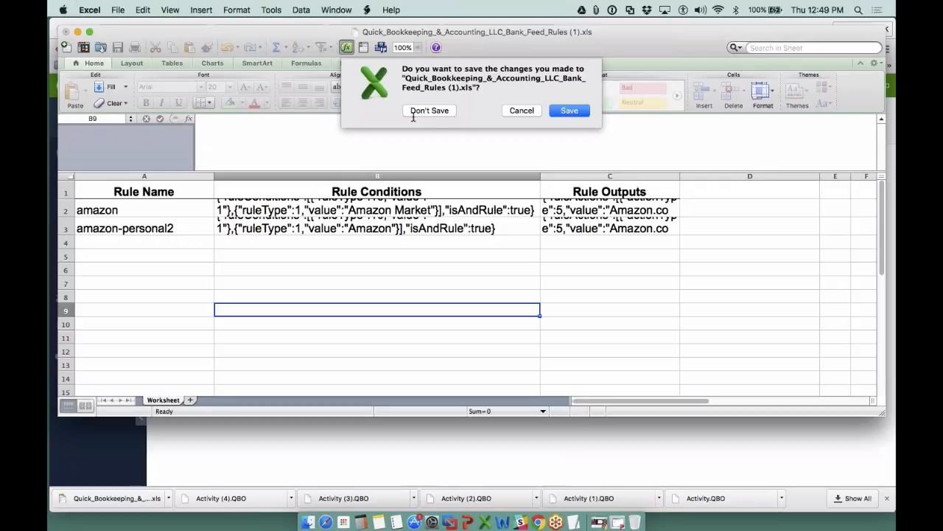
key(Escape)
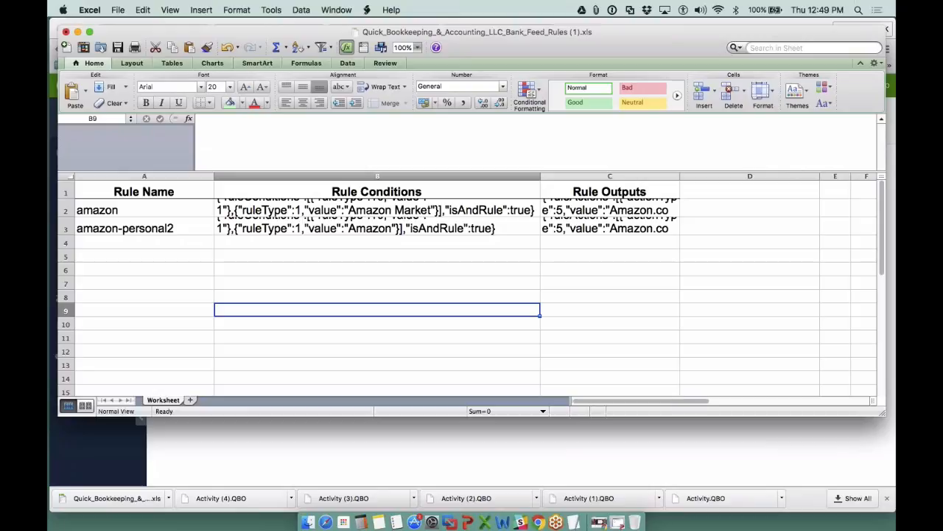
click(64, 243)
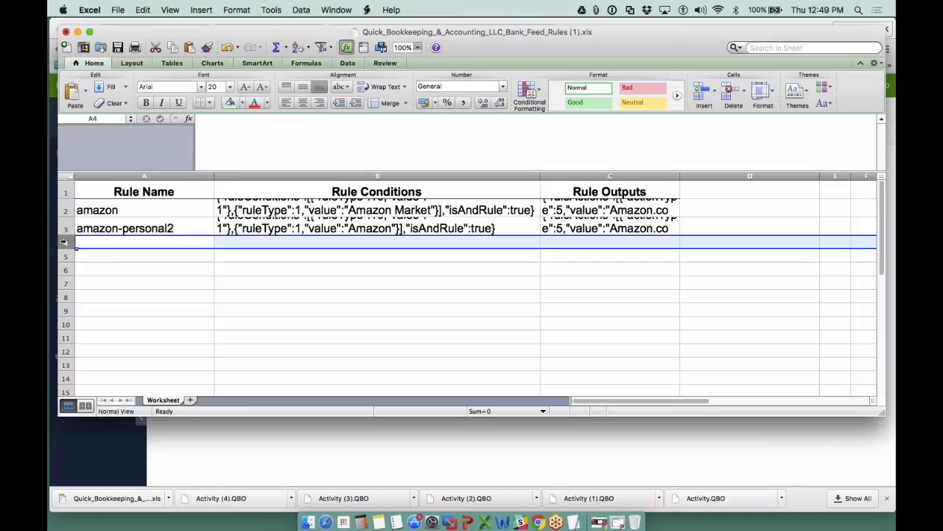
click(64, 228)
right_click(68, 229)
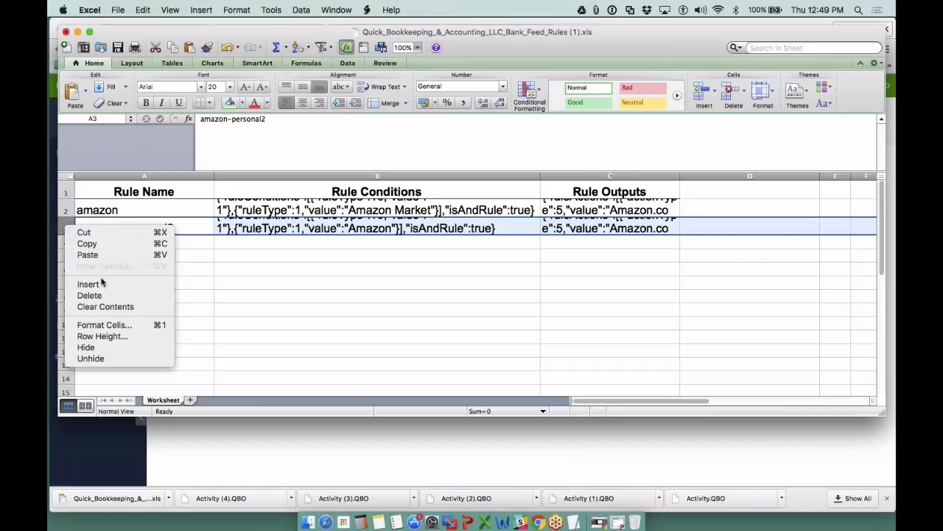
click(106, 296)
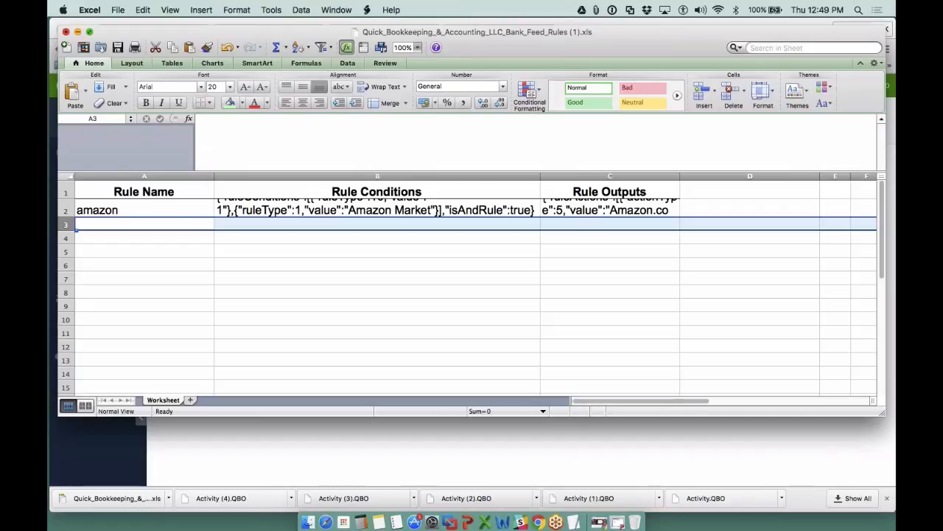
click(65, 32)
click(570, 112)
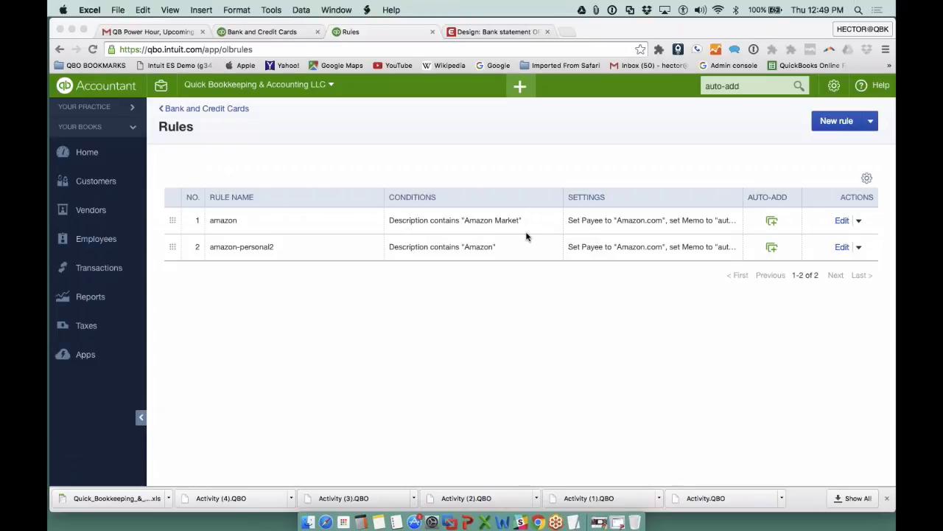
- Delete the amazon and amazon-personal2 rules from the QuickBooks Online rules list
click(859, 221)
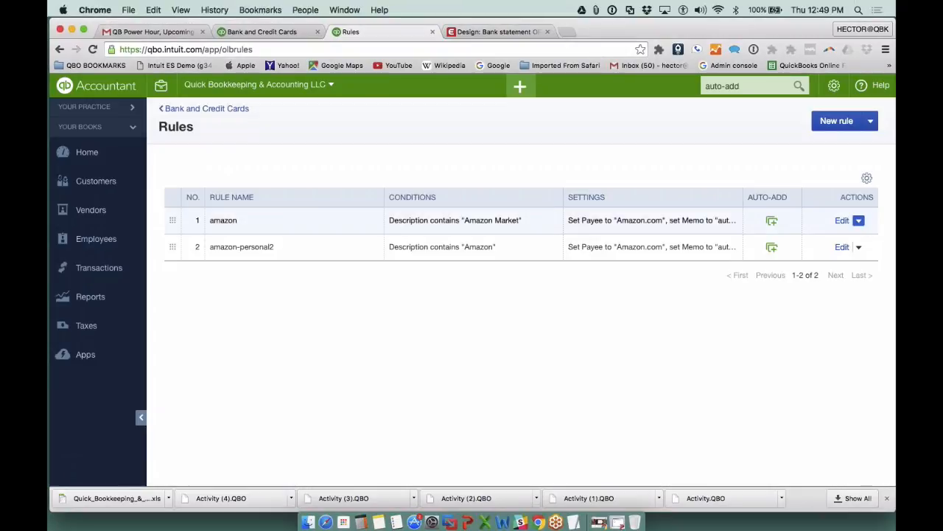
click(859, 220)
click(827, 258)
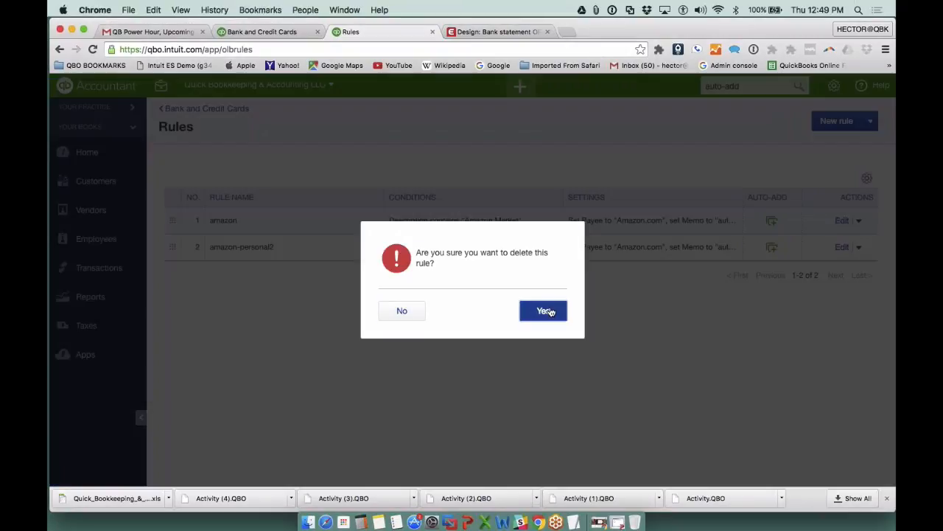
click(549, 310)
click(859, 221)
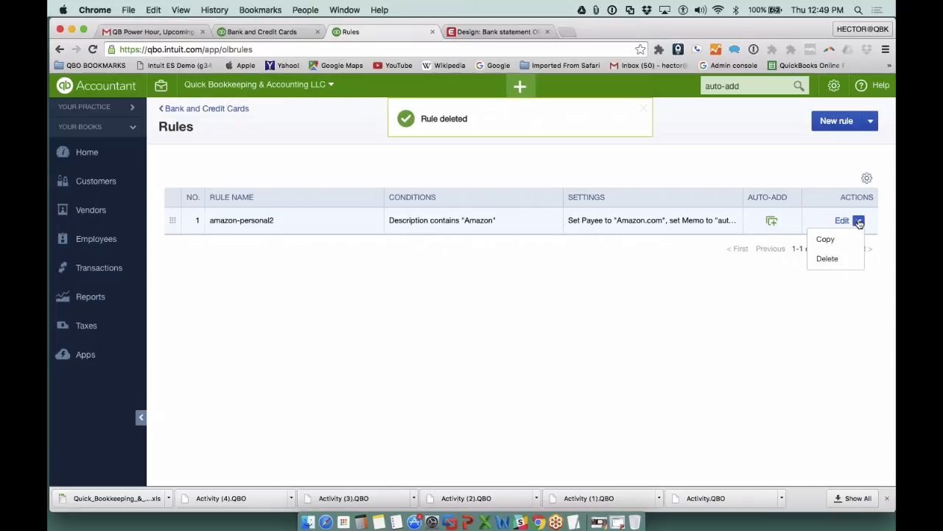
click(835, 258)
click(562, 310)
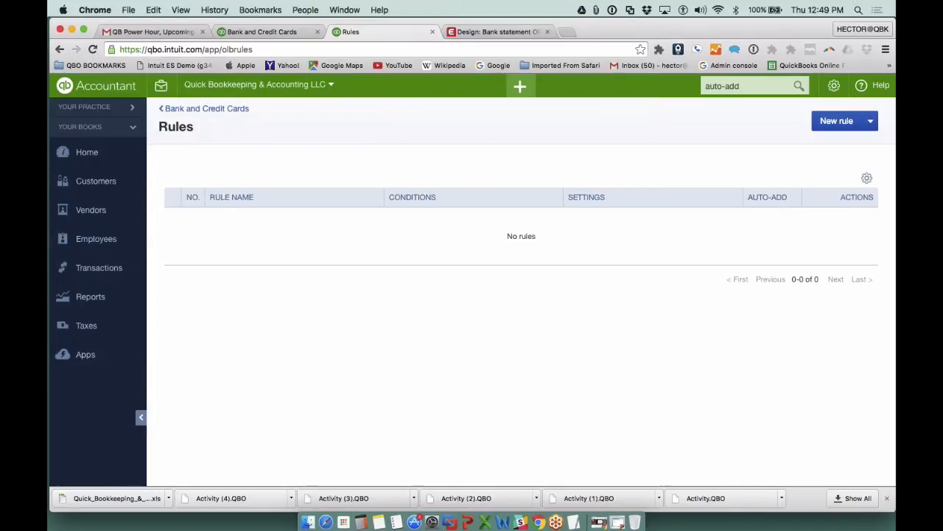
- Start a rules import, upload the edited Bank_Feed_Rules file from the Downloads folder, and proceed to selecting rules
click(872, 121)
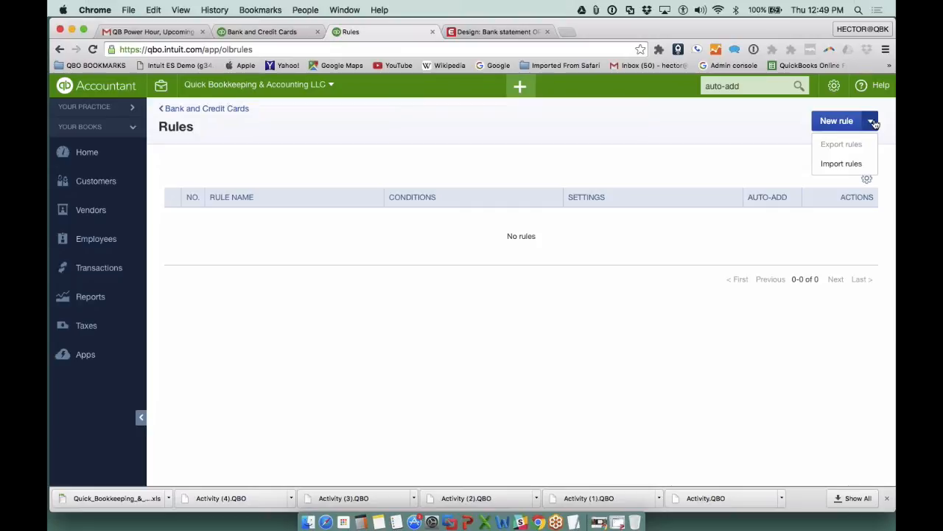
click(844, 163)
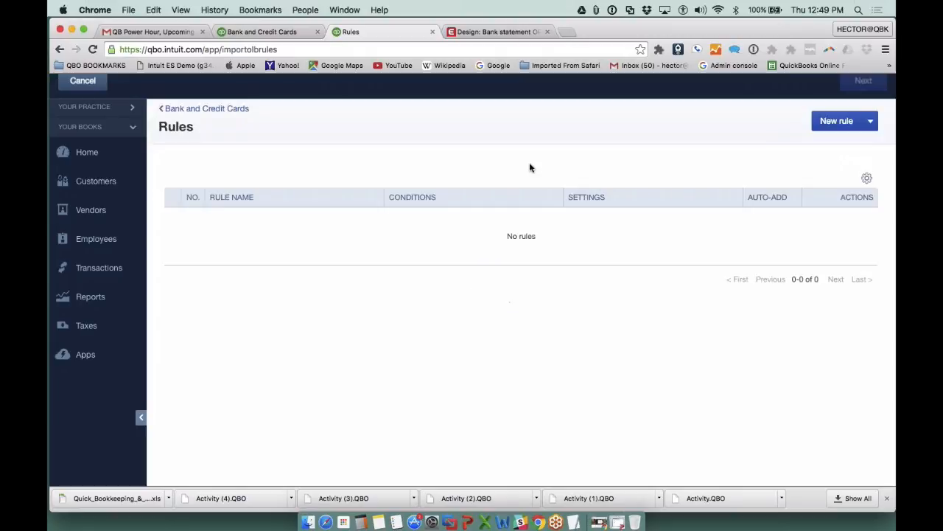
click(322, 265)
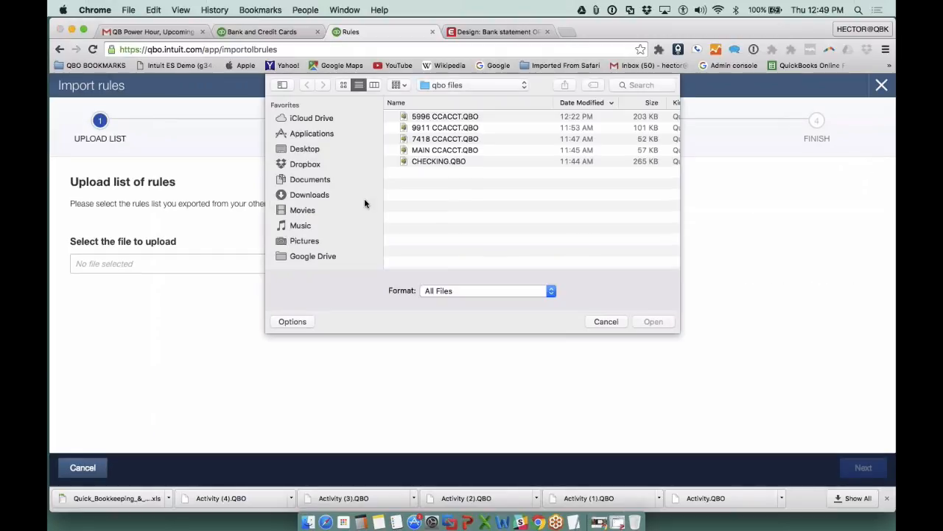
click(314, 194)
double_click(479, 117)
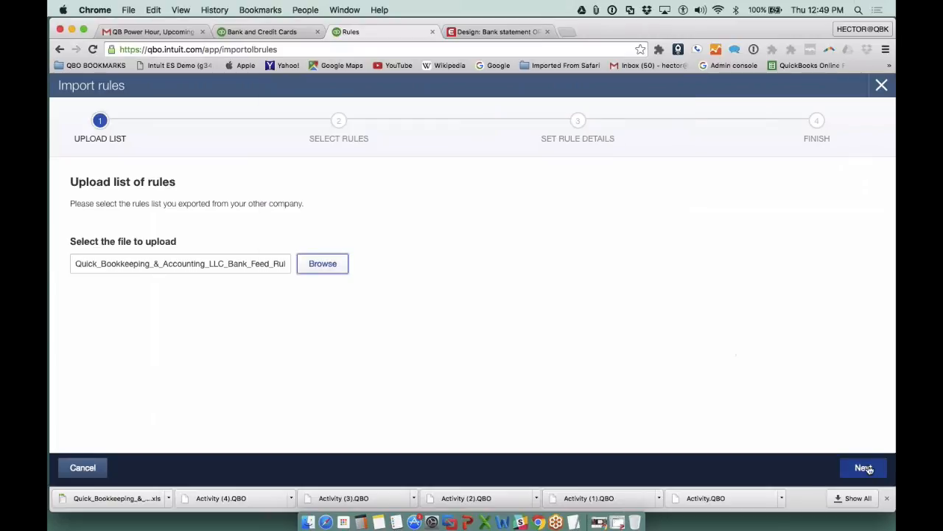
click(868, 469)
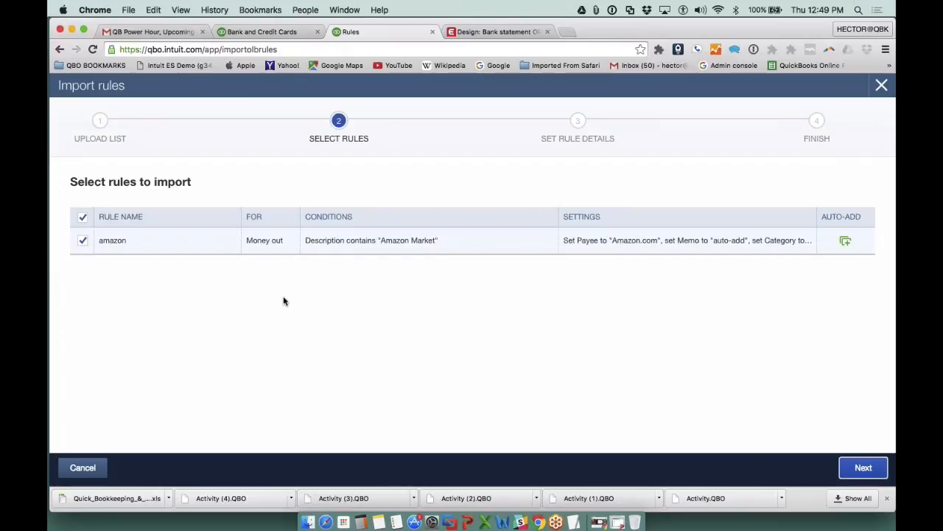
- Continue with the amazon rule selected and map its imported payee to the Amazon.com vendor
click(846, 240)
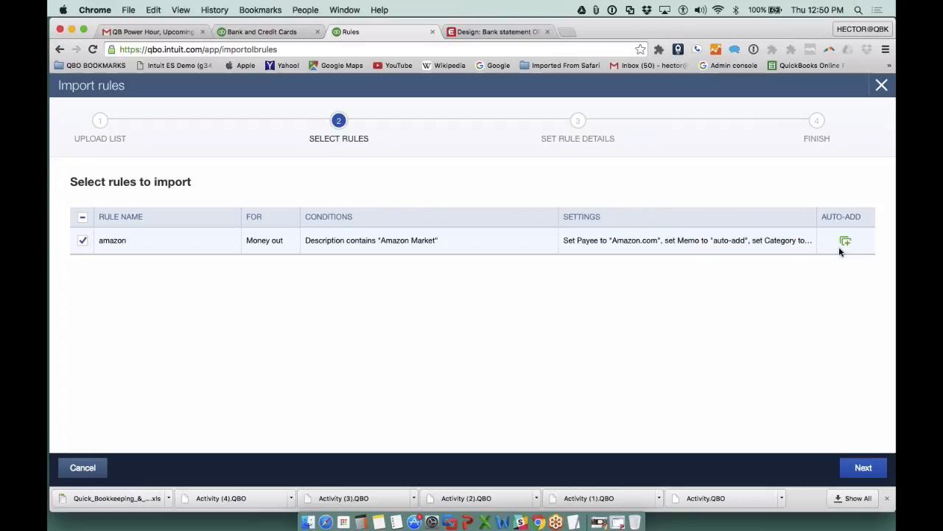
click(864, 470)
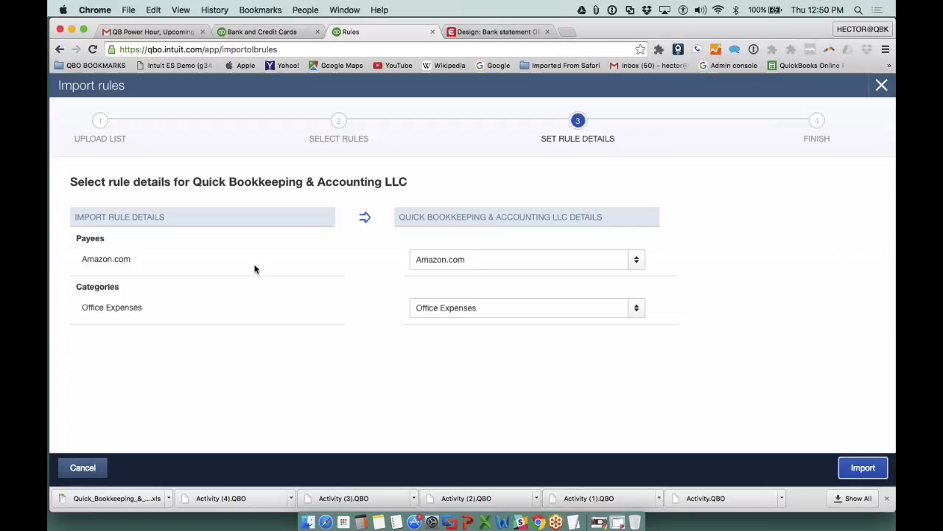
drag(502, 310, 309, 303)
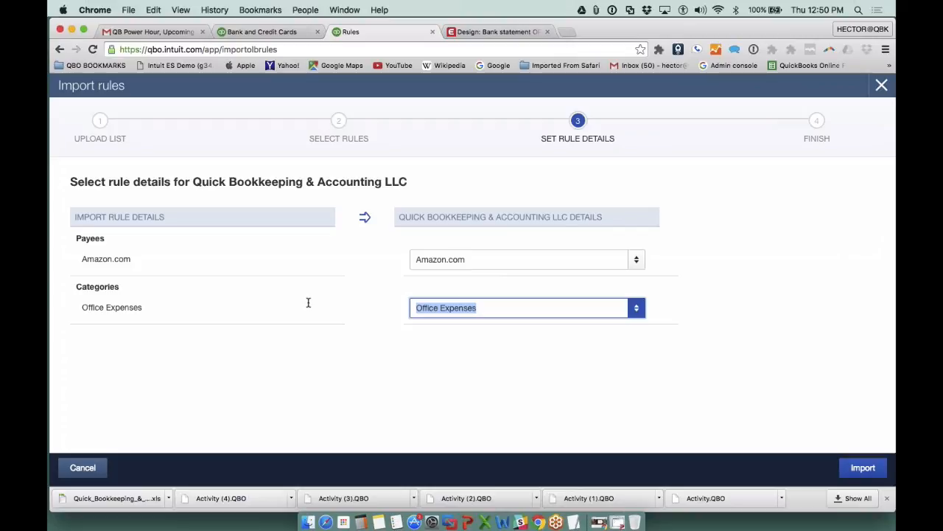
key(shift+Tab)
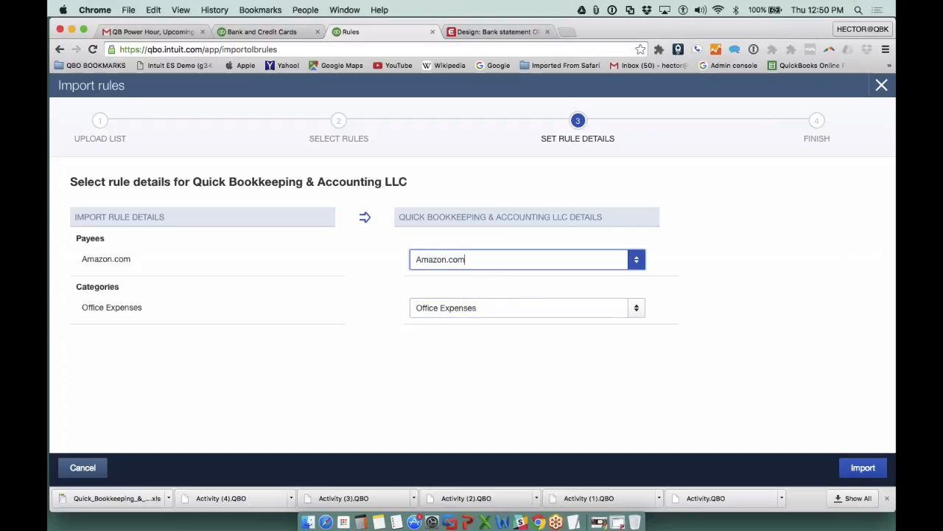
click(479, 307)
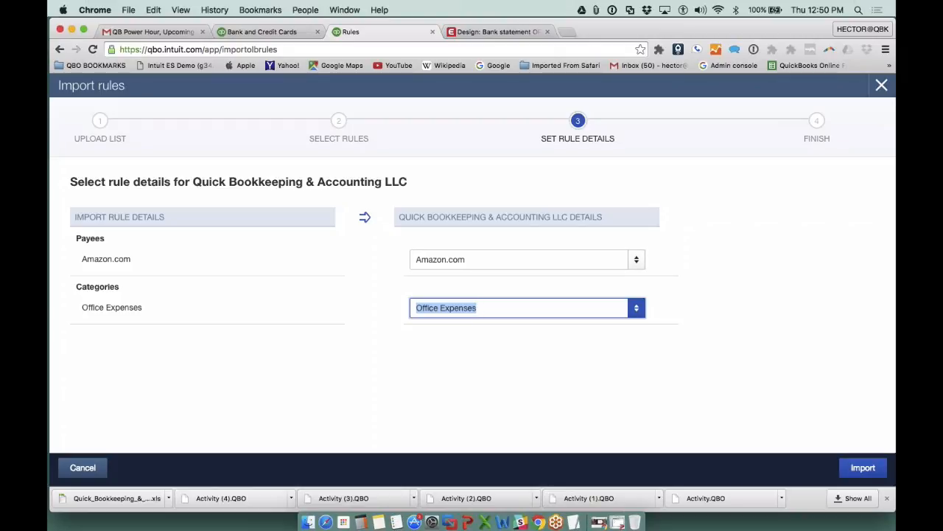
drag(471, 259, 405, 258)
key(BackSpace)
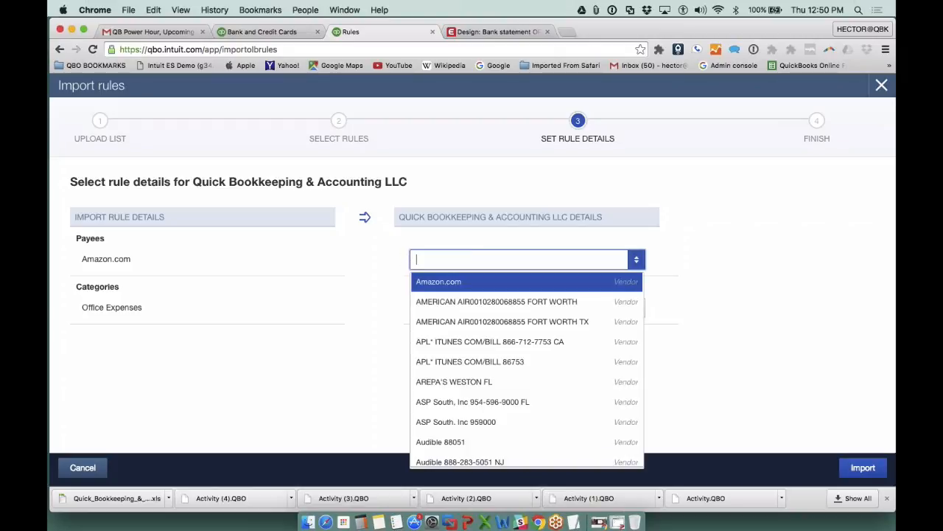
text(am)
key(Tab)
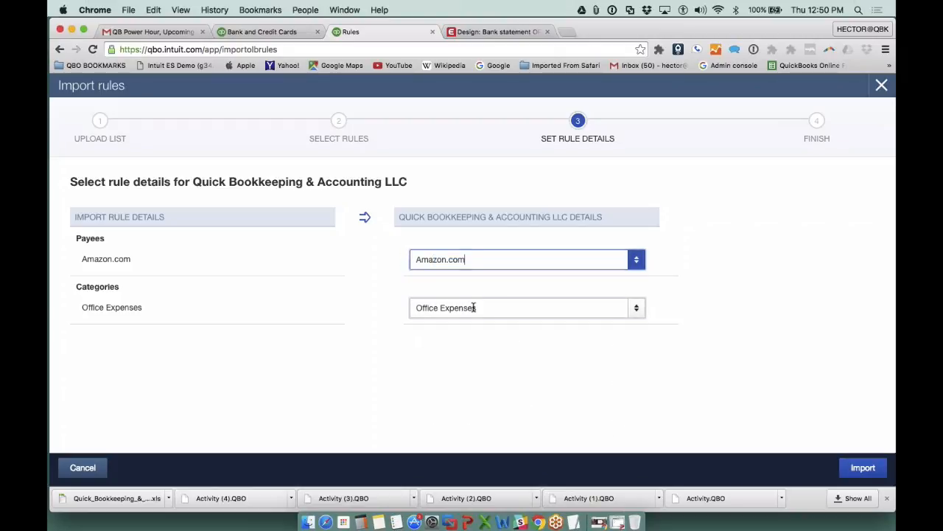
- Map the imported category to Office Expenses and run the rules import
key(BackSpace)
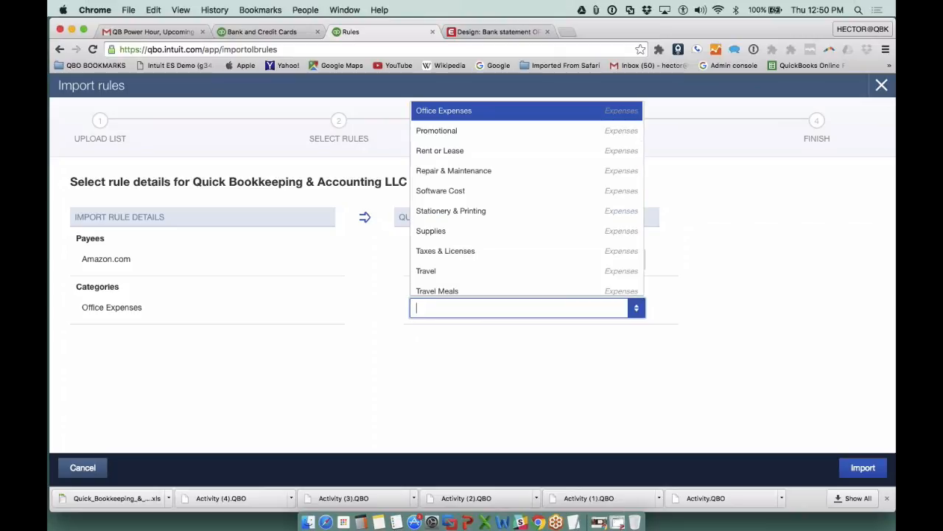
text(off)
click(455, 353)
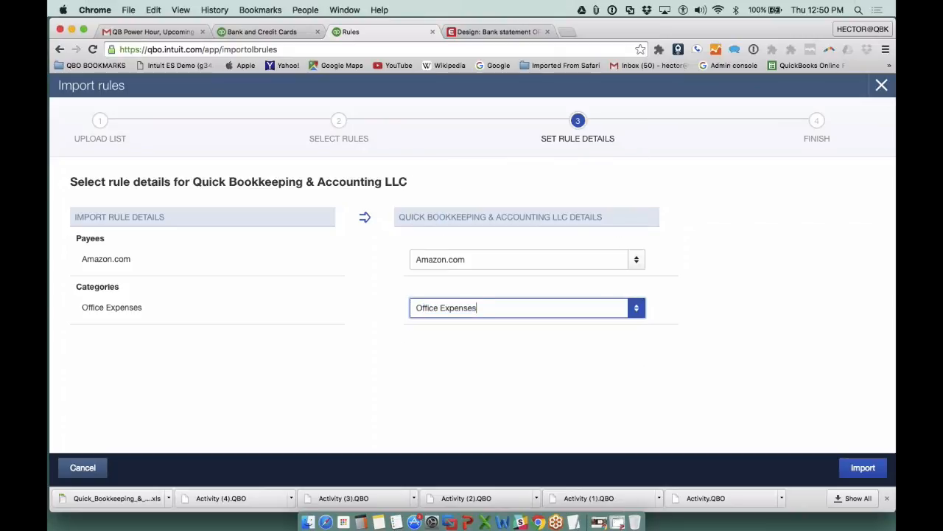
key(Tab)
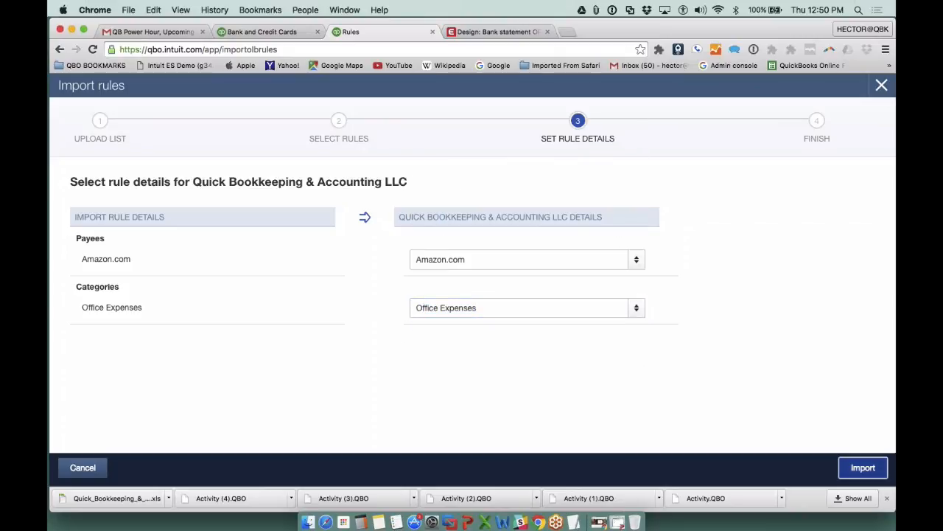
key(Return)
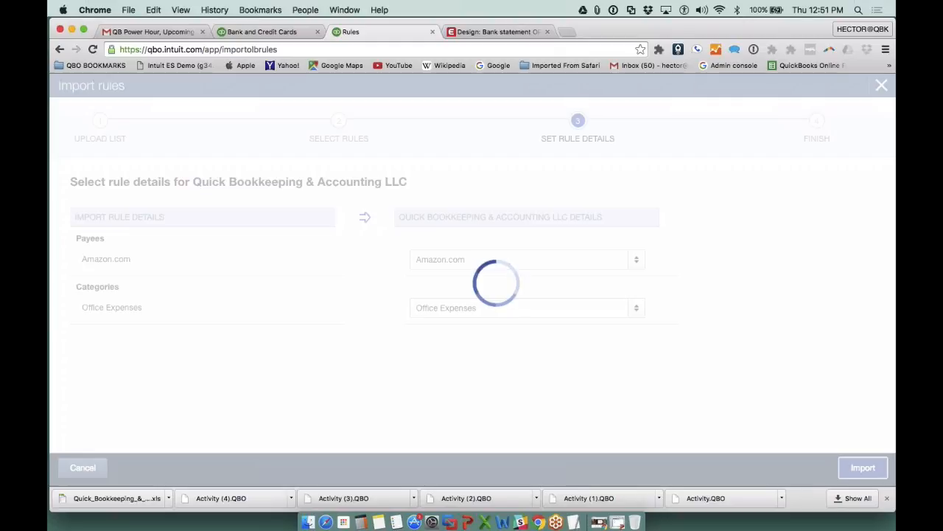
- Switch to PowerPoint, present the slides up to Other Advanced Bank Feeds Topics, and exit the slide show
click(472, 523)
key(super+shift+Return)
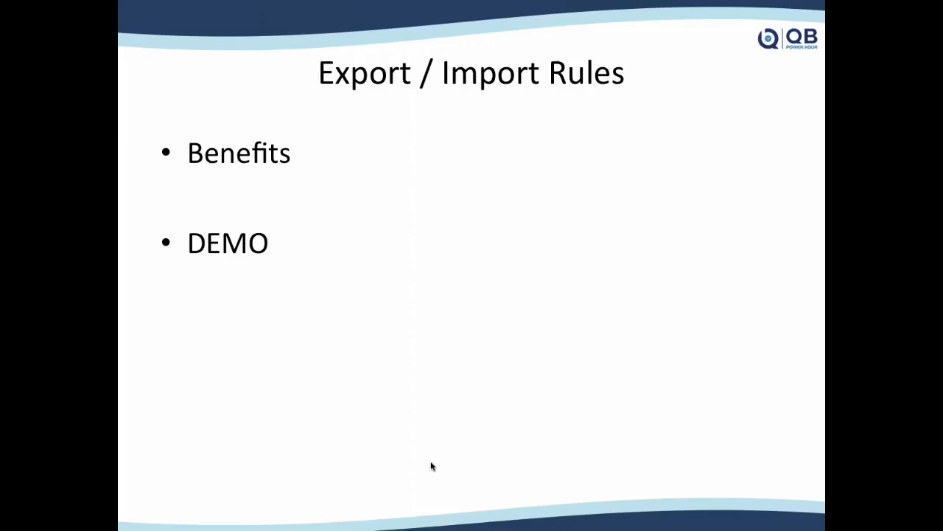
key(Right)
key(Right)
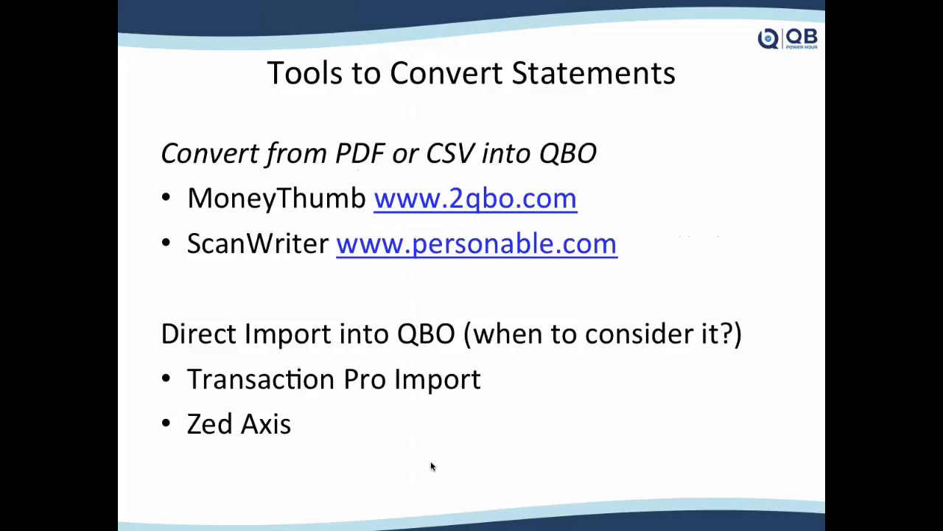
key(Left)
key(Left)
key(Left)
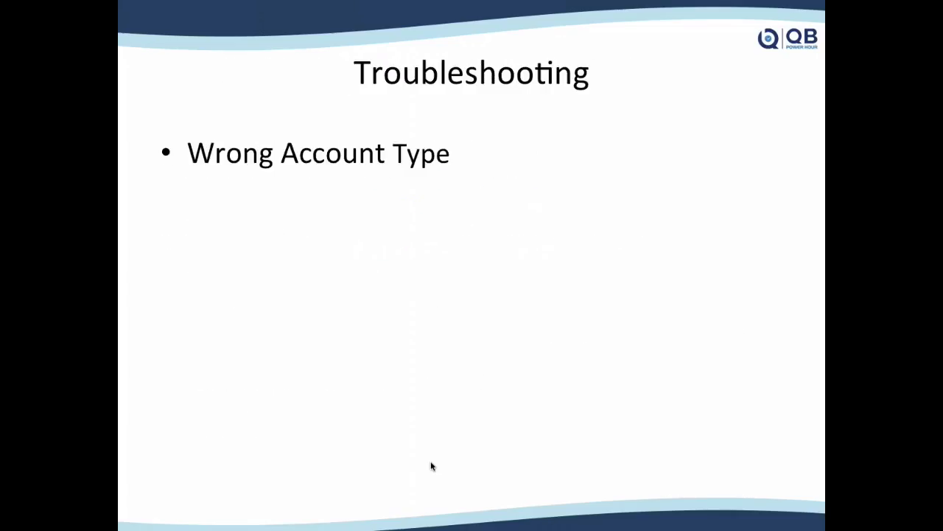
key(Right)
key(Right)
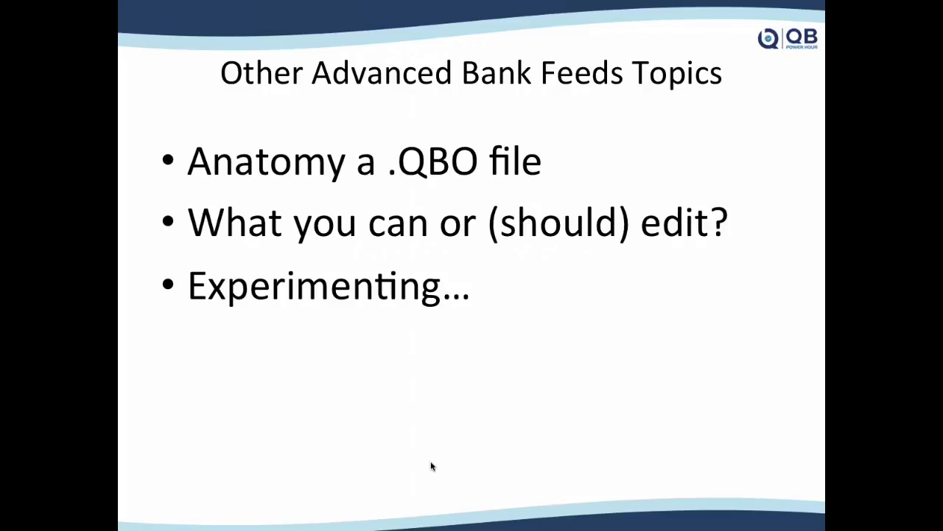
key(Escape)
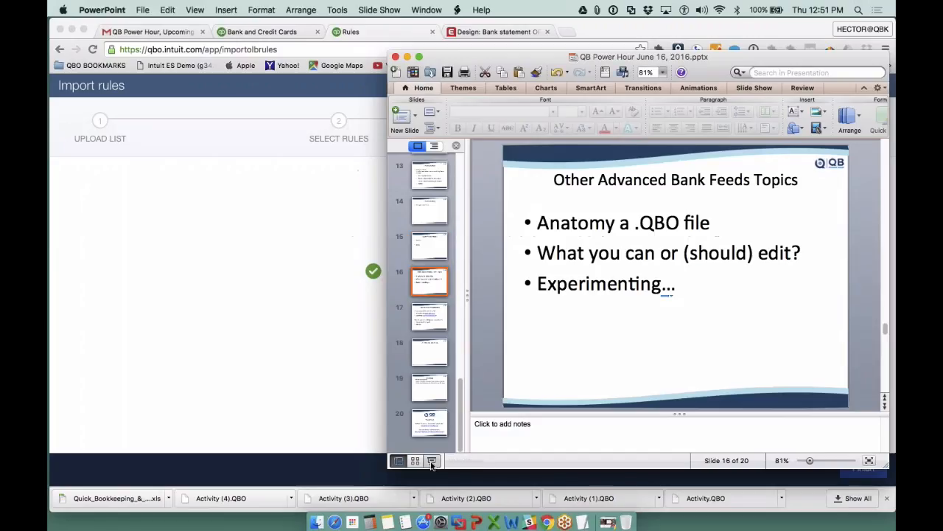
- Move the presentation window aside and finish the rules import in QuickBooks Online
drag(508, 57, 231, 59)
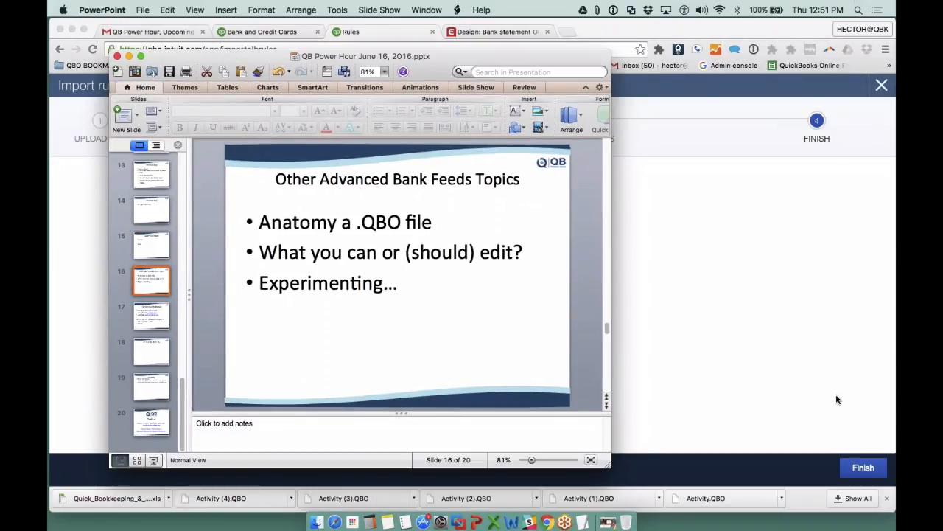
click(862, 468)
click(863, 468)
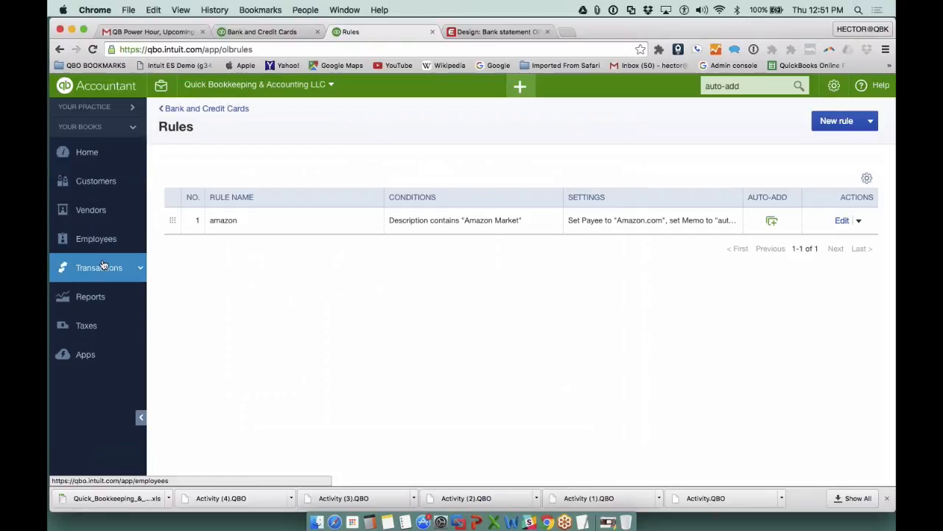
- Open the Banking page and browse through the connected bank and credit card accounts
mouse_move(99, 267)
click(89, 292)
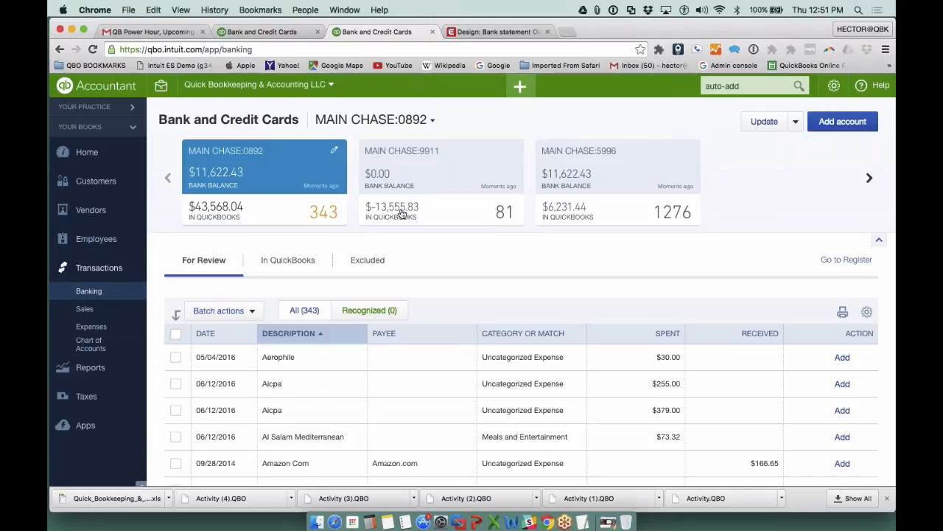
click(371, 178)
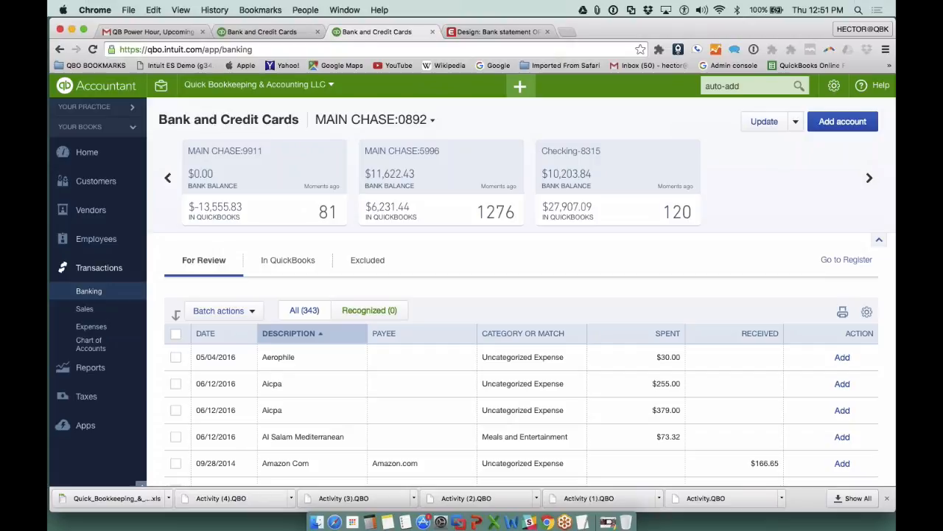
click(869, 177)
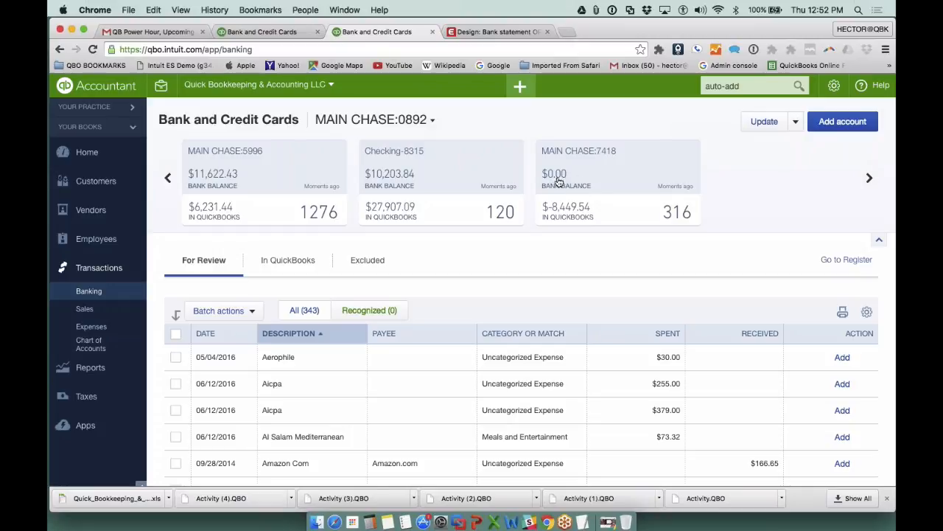
- Minimize the browser and close the open 9911 CCACCT.QBO and 5996 CCACCT.QBO documents
click(72, 28)
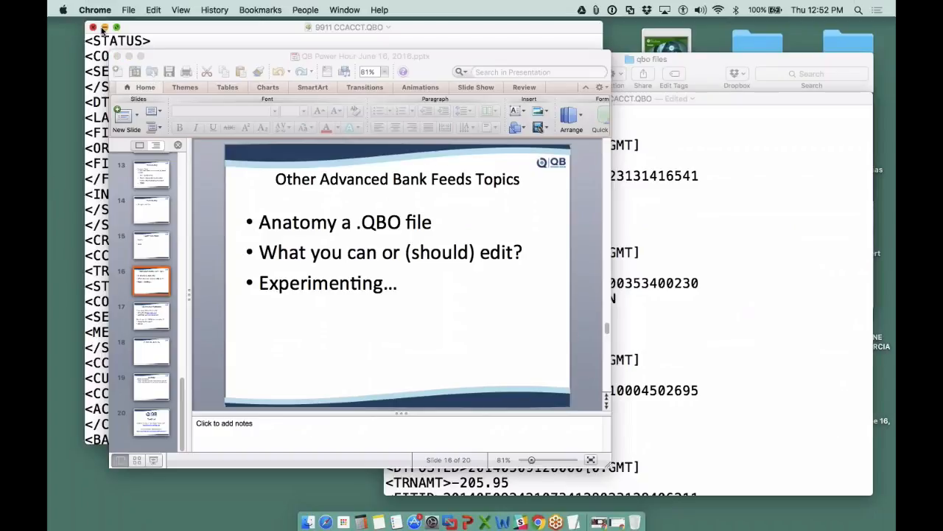
click(94, 28)
click(656, 61)
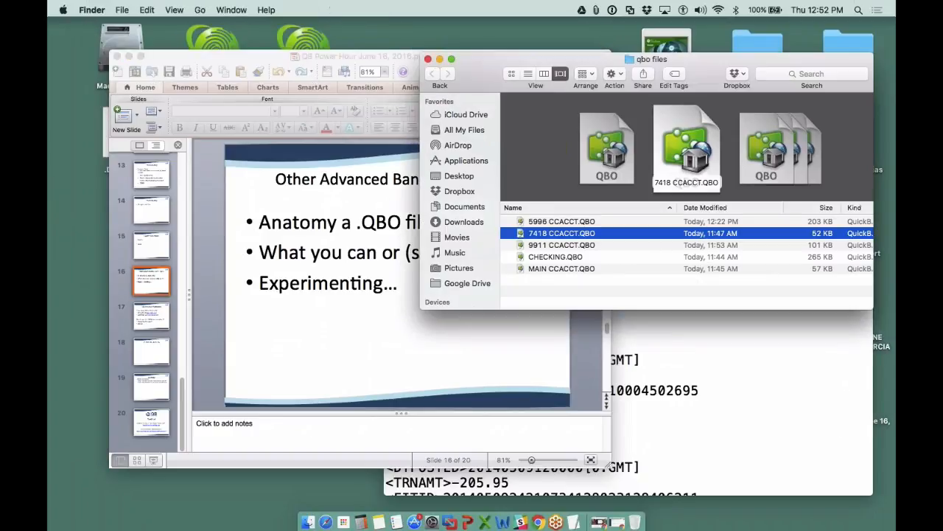
double_click(586, 234)
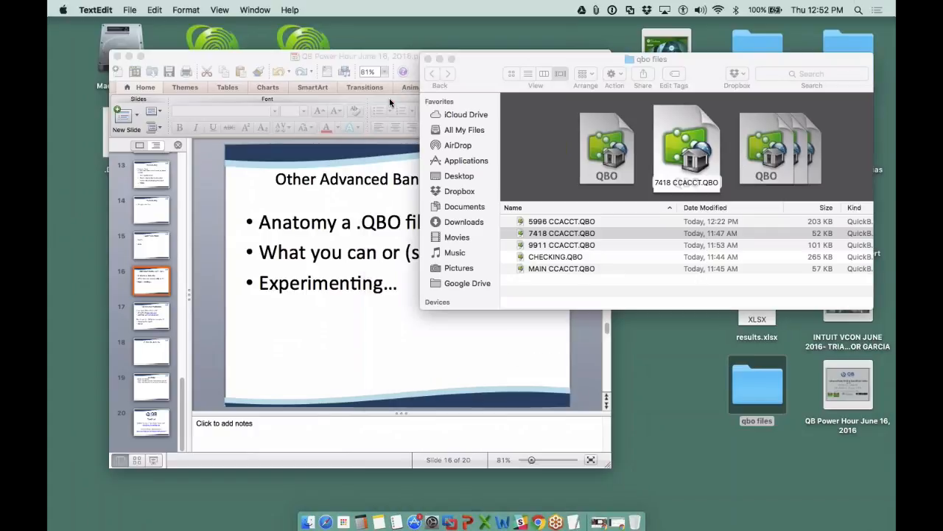
click(389, 97)
- Find and launch TextEdit, and open 7418 CCACCT.QBO from the qbo files folder
click(858, 9)
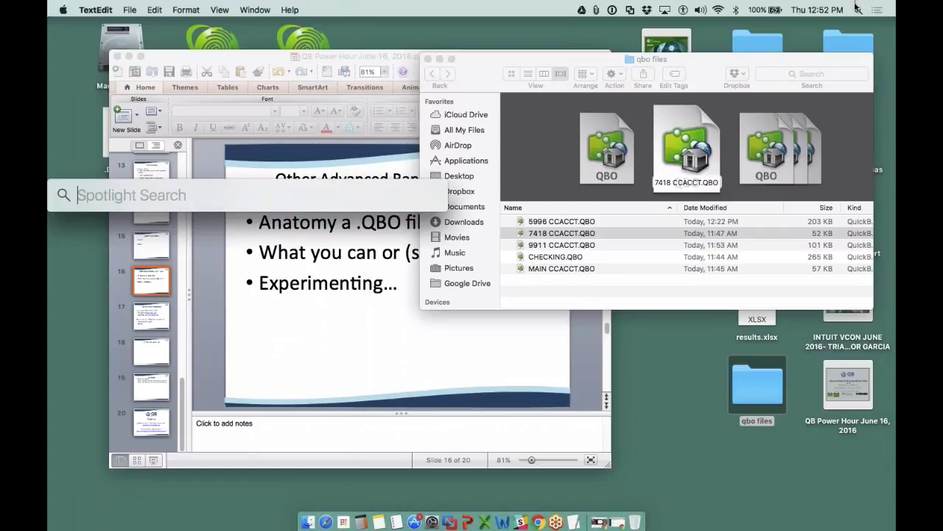
text(text)
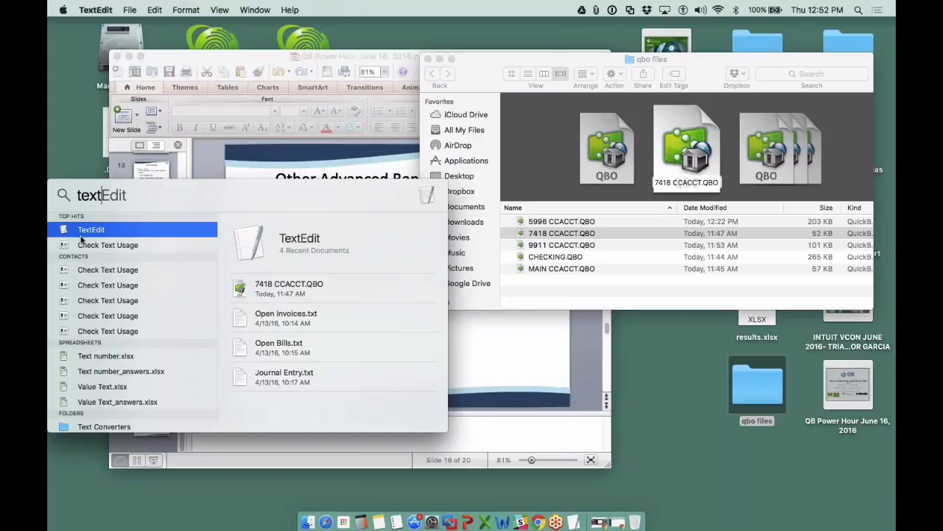
double_click(94, 233)
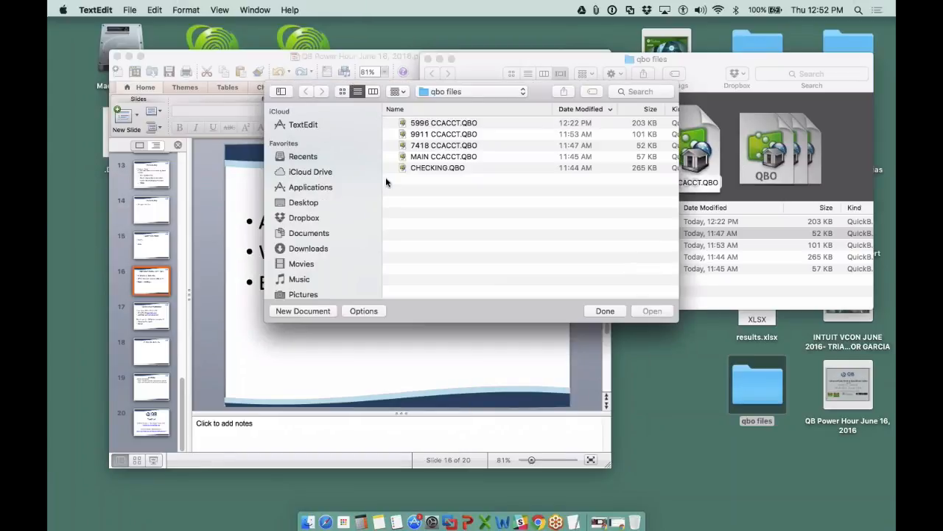
drag(410, 86, 389, 84)
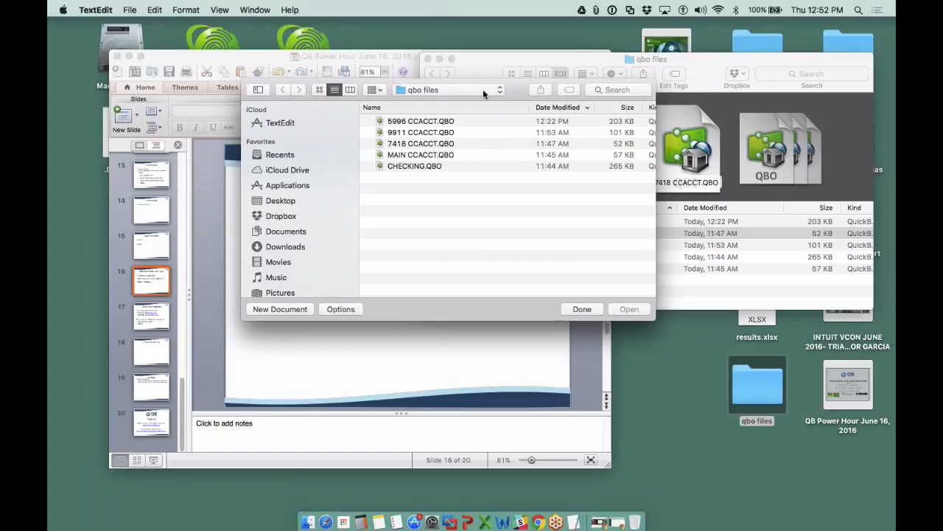
drag(514, 90, 350, 97)
click(218, 134)
click(439, 304)
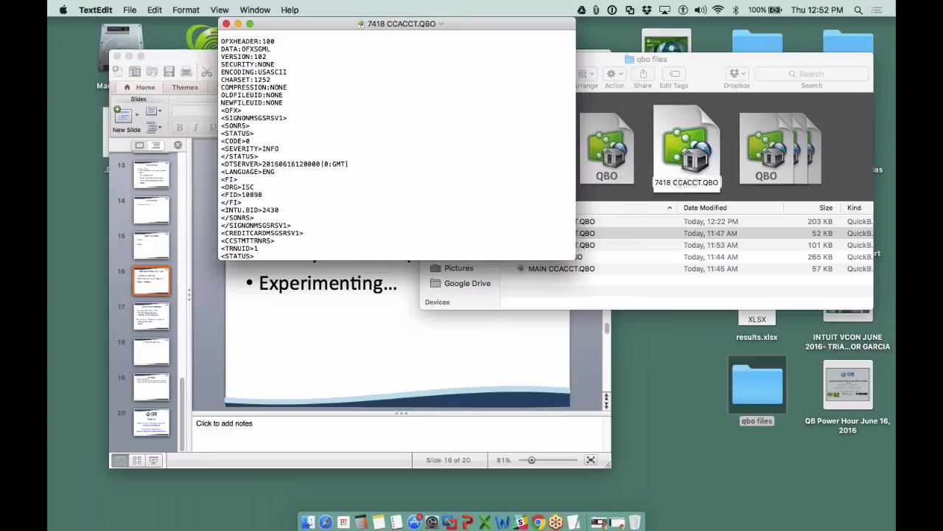
- Enlarge the 7418 CCACCT.QBO document window and zoom in on the text from the file's beginning
drag(575, 259, 759, 510)
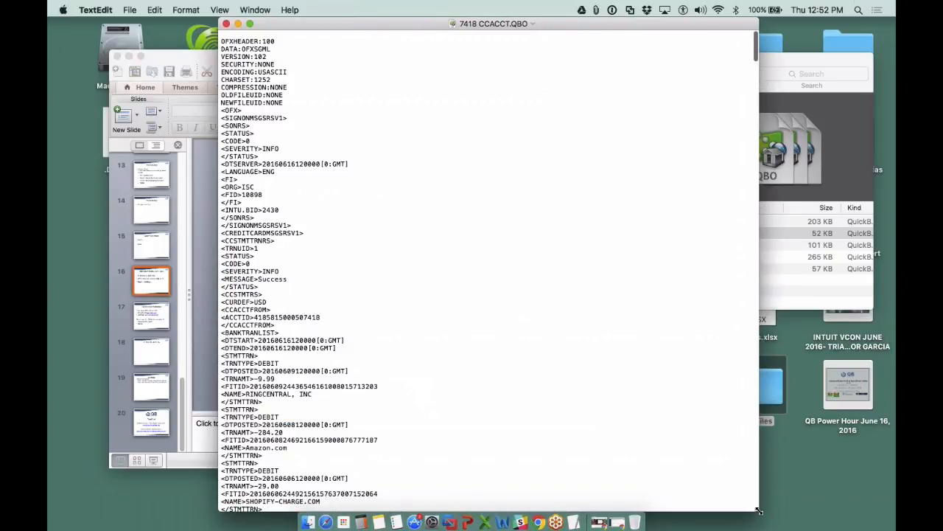
click(220, 10)
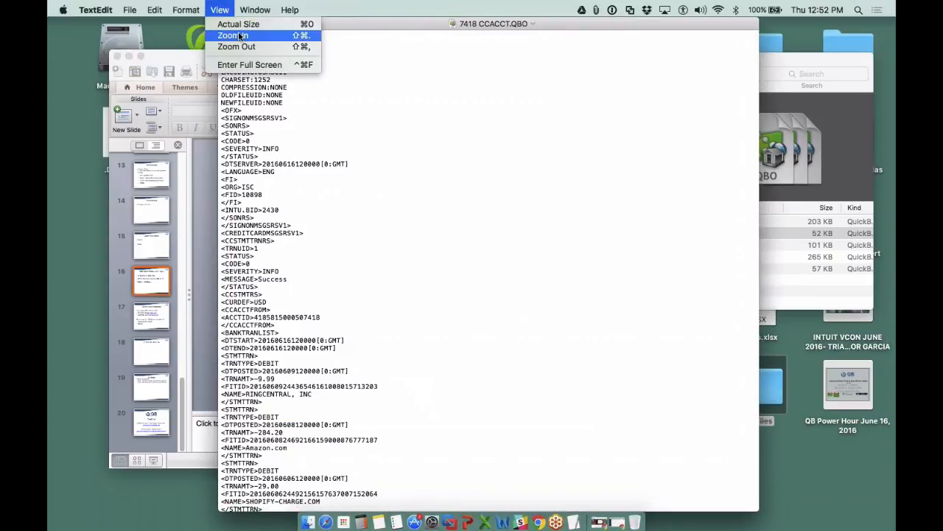
click(238, 36)
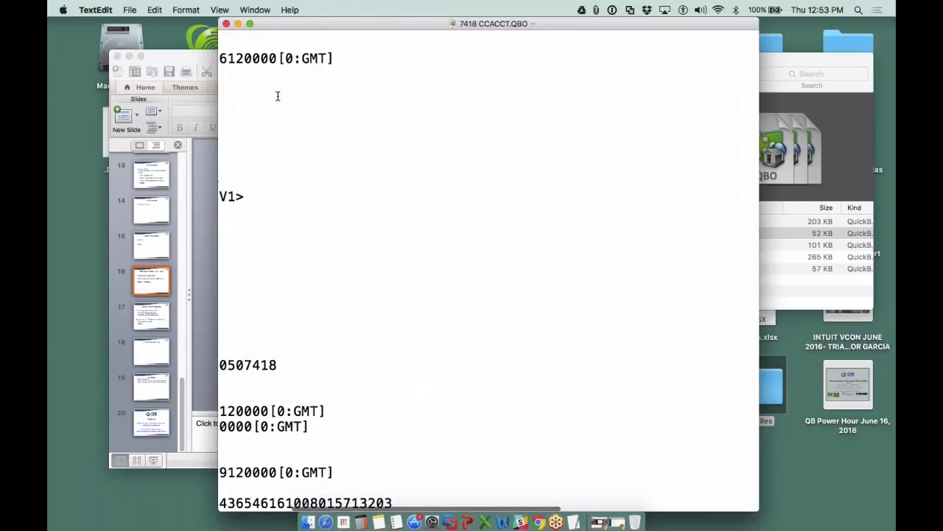
scroll(278, 95, up, 10)
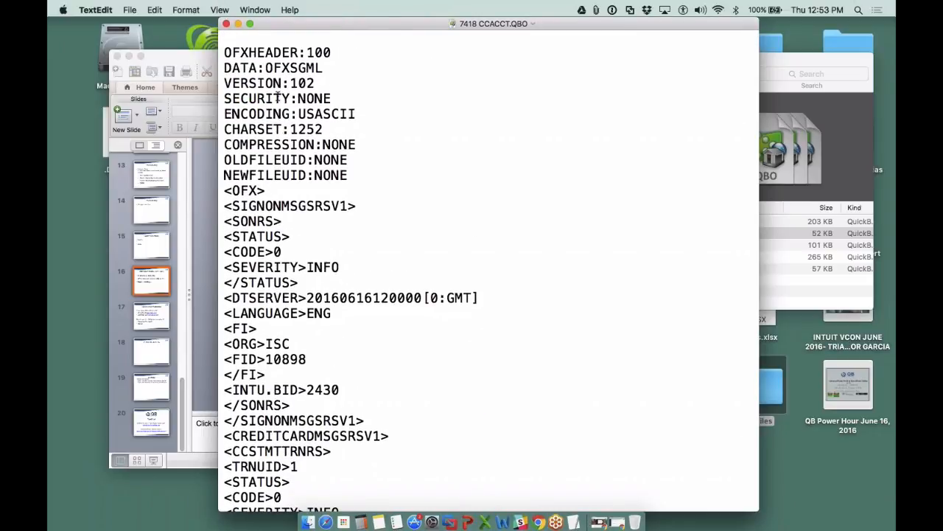
- Highlight the FID and INTU.BID lines in the QBO file to examine the bank identifiers
scroll(302, 221, down, 4)
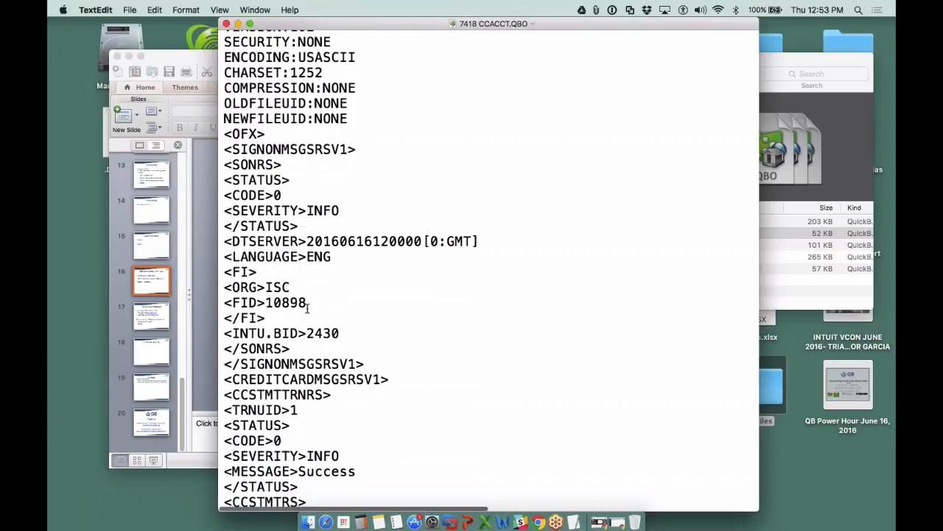
drag(305, 303, 228, 303)
drag(351, 334, 226, 333)
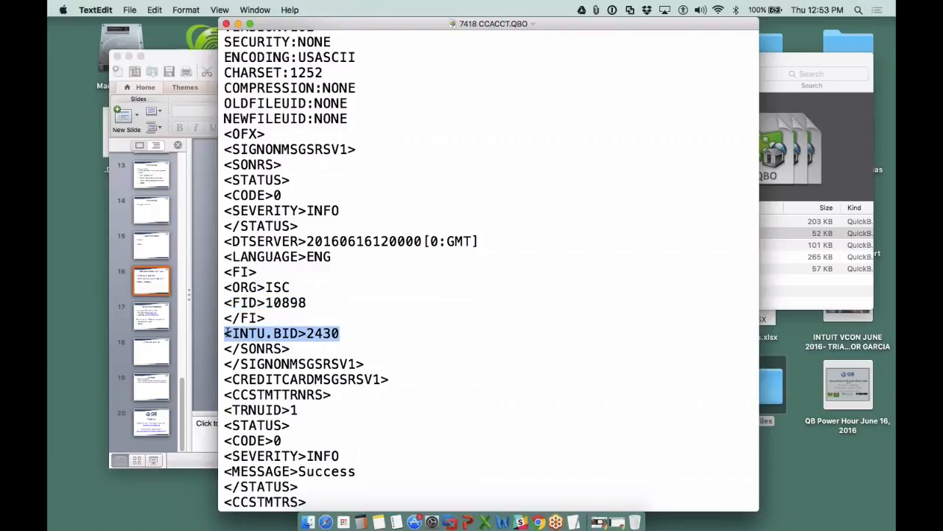
drag(307, 304, 224, 303)
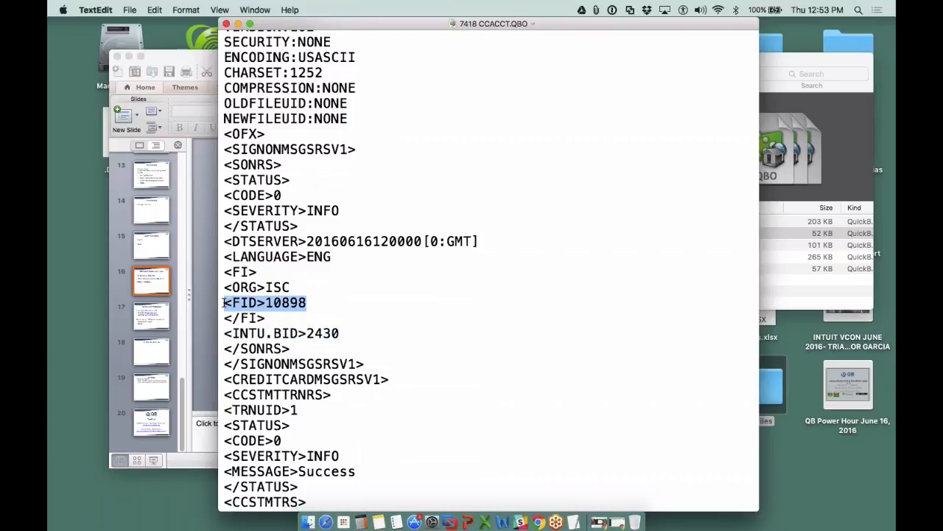
- Highlight the INTU.BID line, its value and the ACCTID account number to examine how the file identifies bank and account
drag(341, 334, 225, 334)
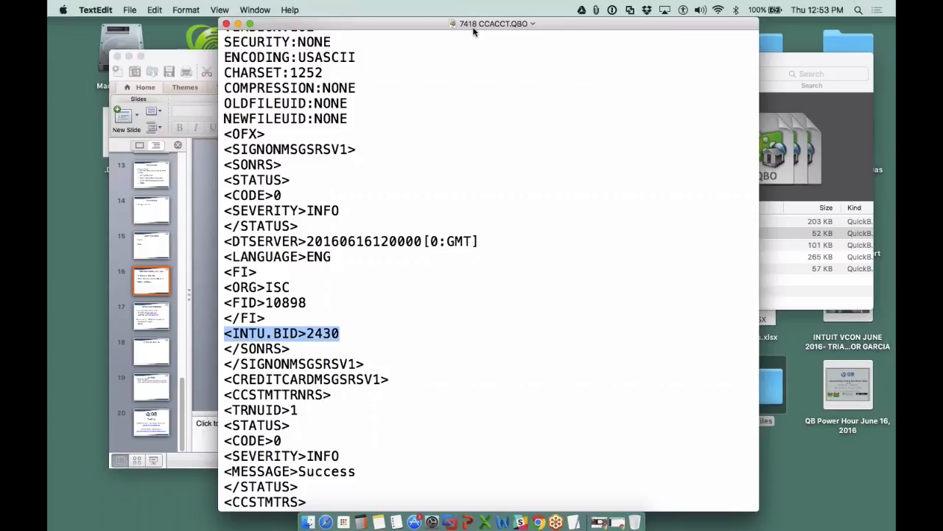
click(372, 331)
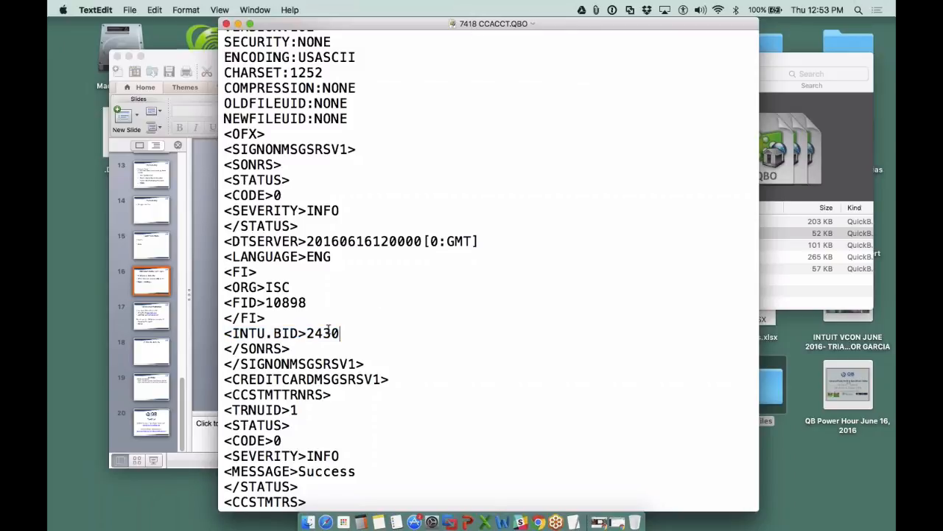
drag(308, 333, 353, 334)
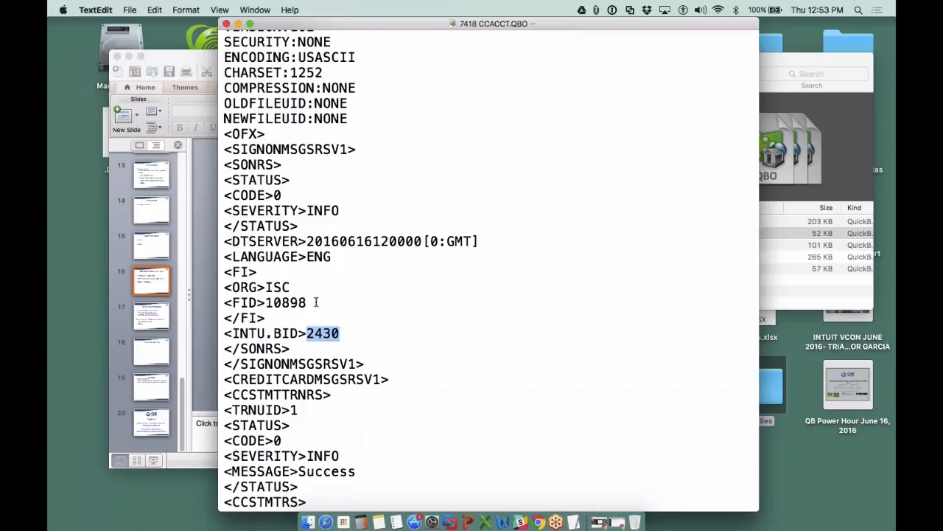
scroll(327, 279, down, 4)
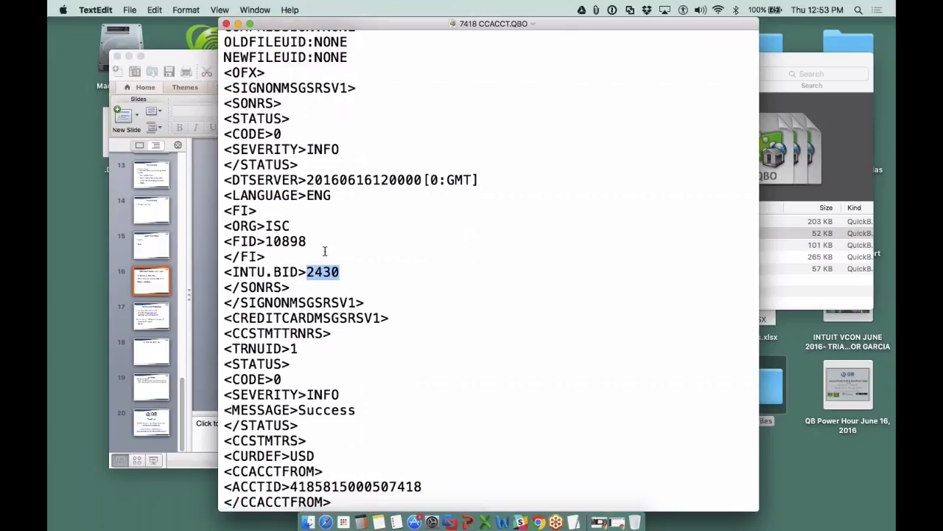
scroll(325, 252, down, 1)
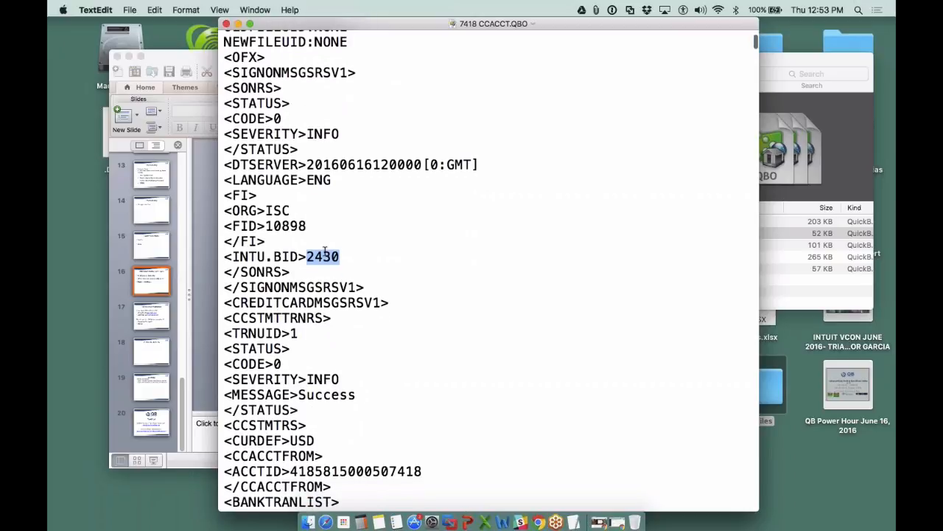
scroll(336, 284, down, 2)
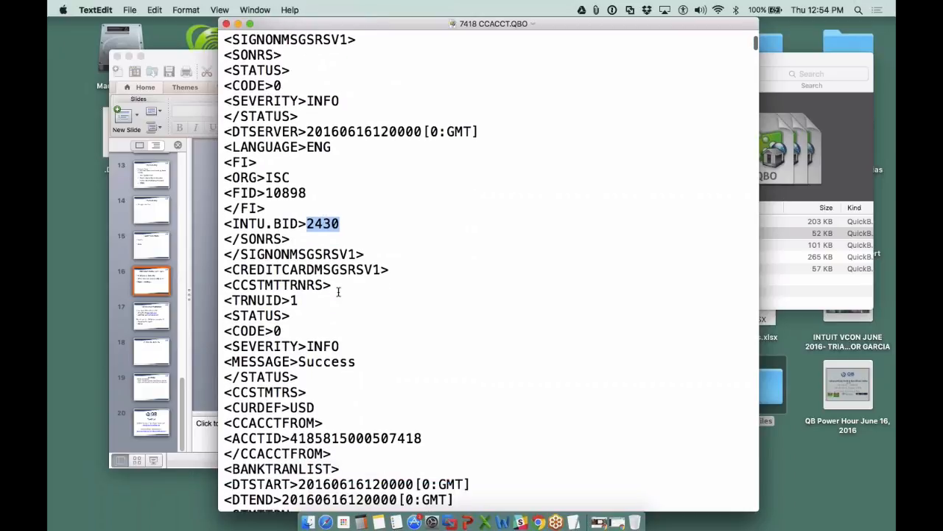
drag(423, 434, 290, 435)
scroll(404, 432, down, 4)
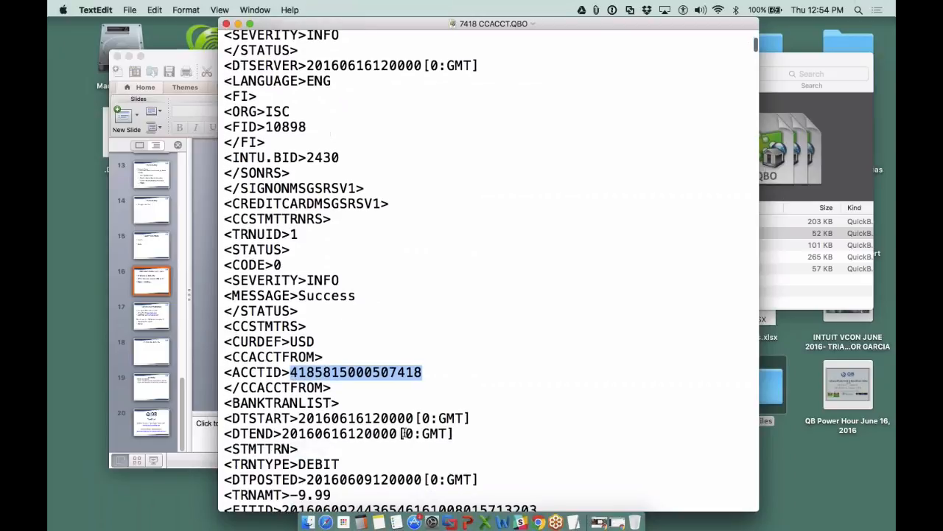
- Replace two digits of the credit card account number in the ACCTID line
click(405, 373)
key(BackSpace)
text(8)
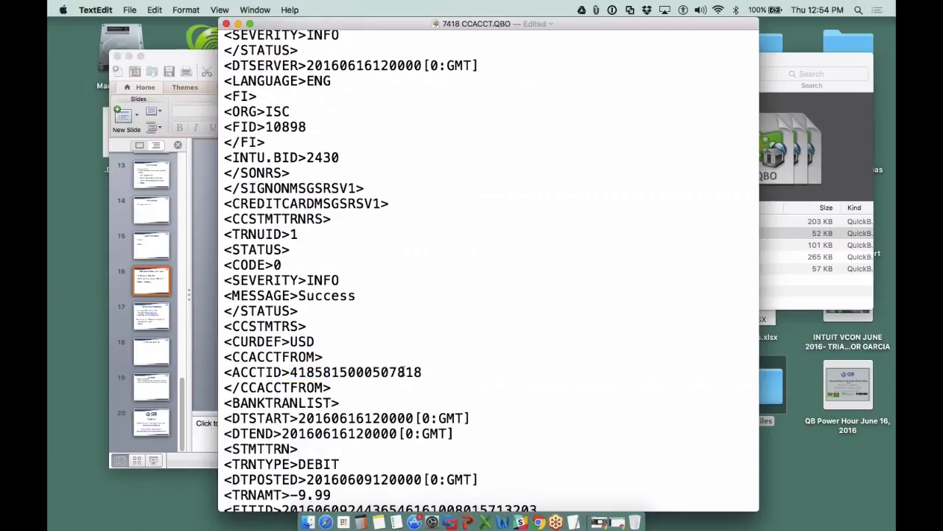
click(364, 372)
key(BackSpace)
text(8)
- Highlight the full ACCTID number, the INTU.BID line and the account number's last four digits to compare the identifiers
drag(432, 373, 289, 373)
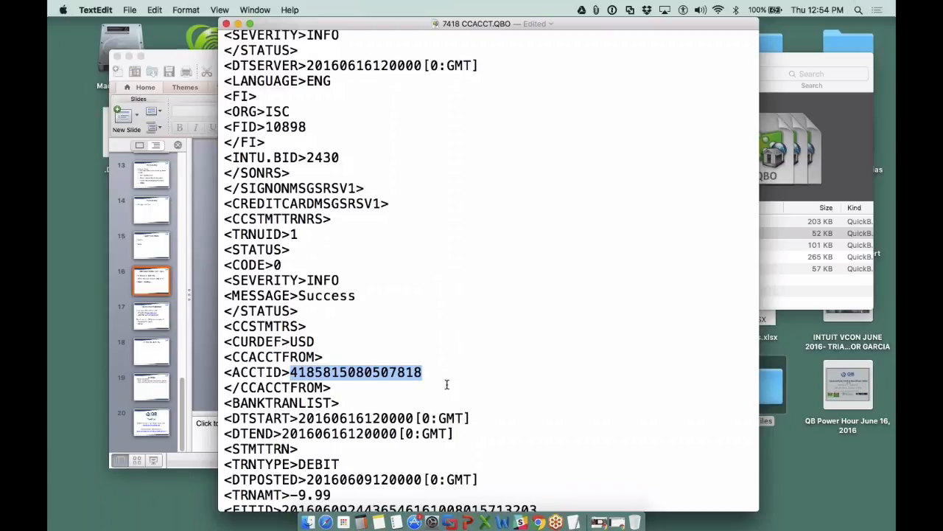
drag(343, 158, 223, 164)
drag(423, 372, 292, 372)
drag(421, 372, 391, 375)
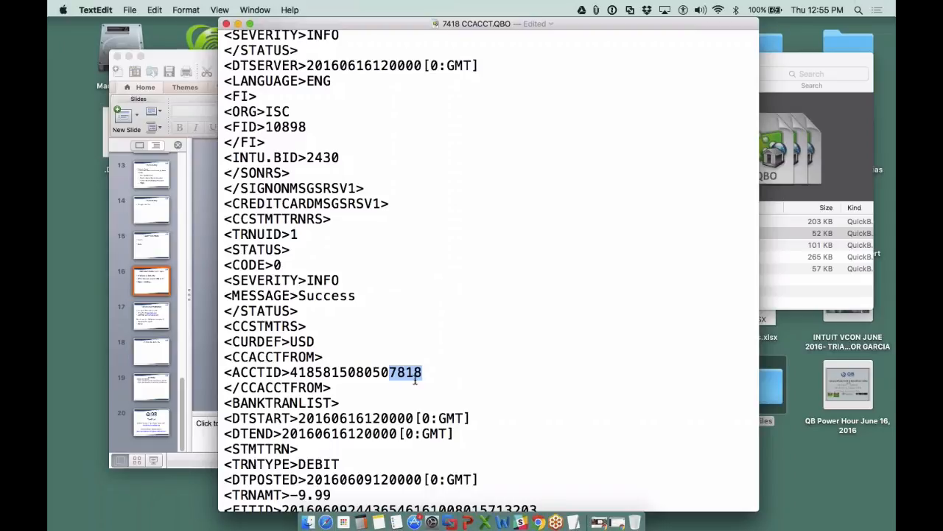
click(415, 375)
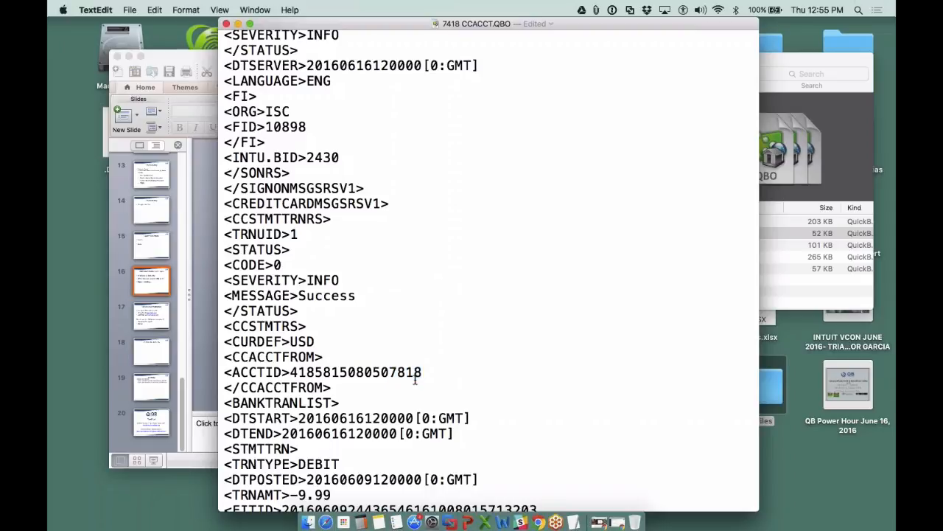
drag(421, 373, 391, 370)
- Examine the DTSTART and DTEND lines and the first transaction's TRNTYPE, TRNAMT and NAME values by highlighting them
scroll(457, 366, down, 5)
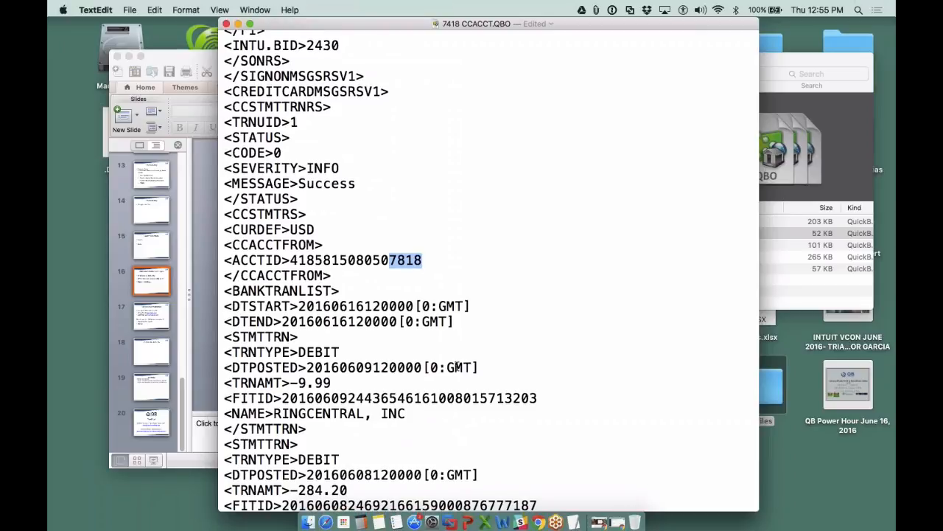
scroll(415, 415, down, 1)
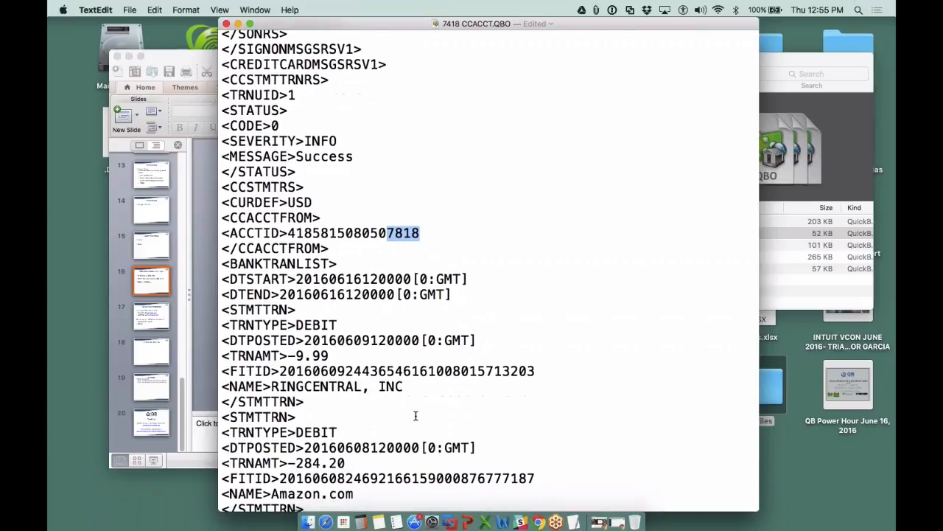
scroll(329, 364, up, 1)
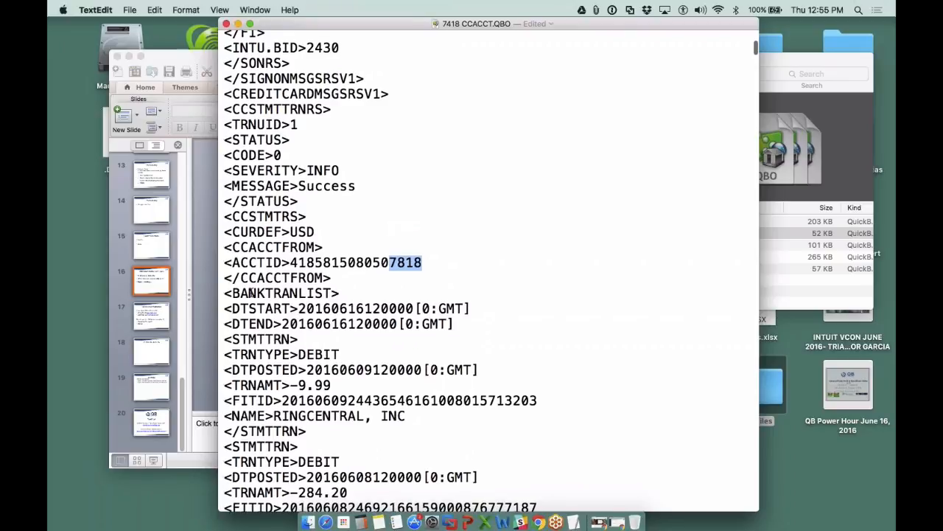
drag(224, 308, 289, 312)
triple_click(293, 317)
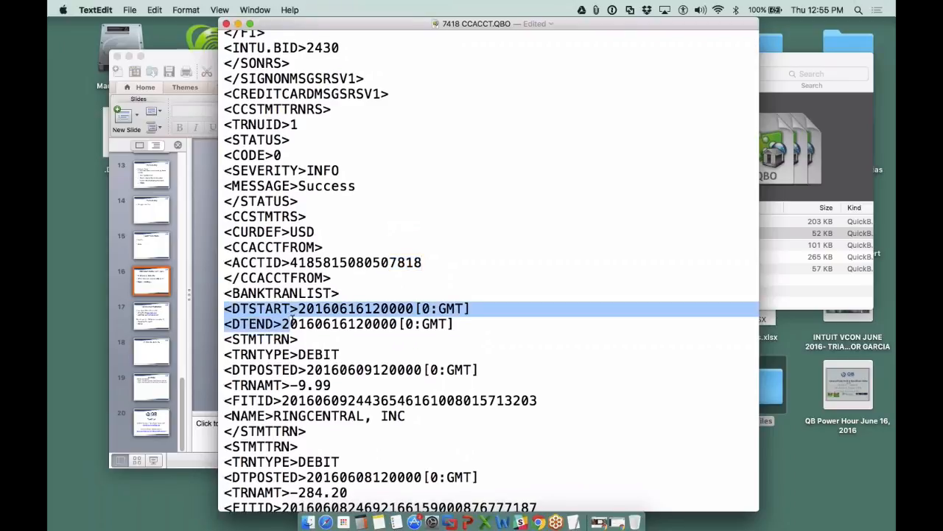
scroll(294, 322, down, 1)
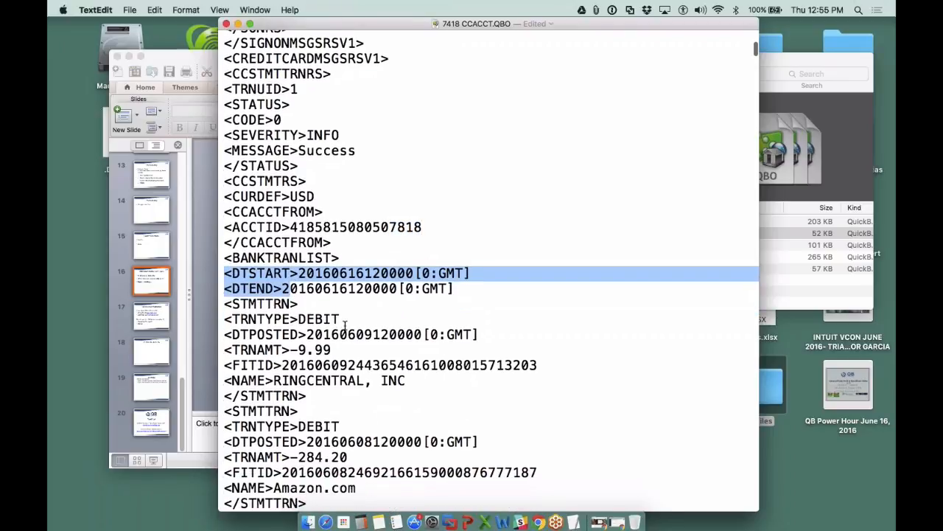
drag(340, 319, 298, 318)
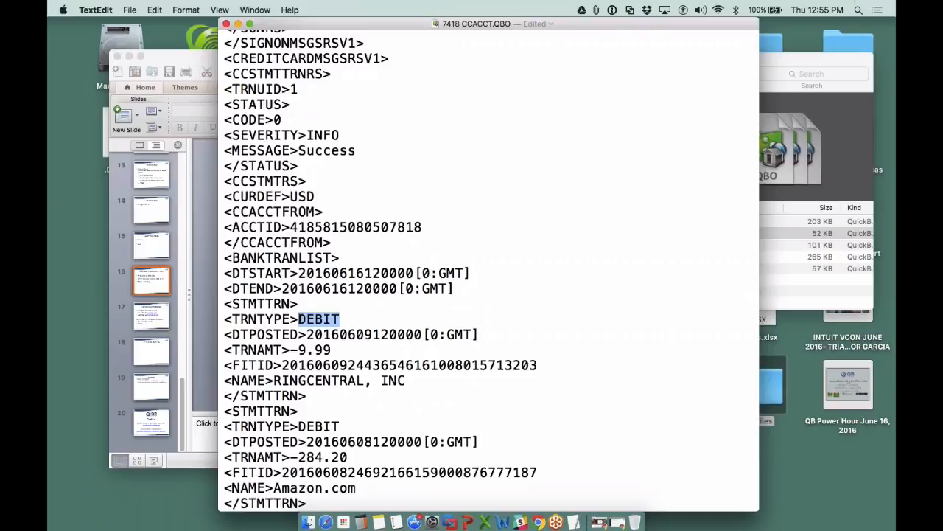
drag(331, 350, 291, 349)
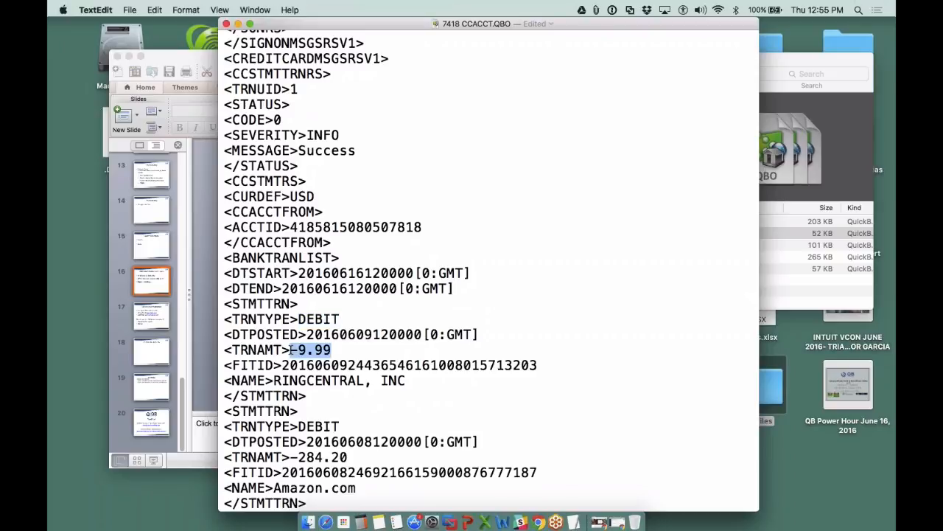
drag(405, 381, 274, 380)
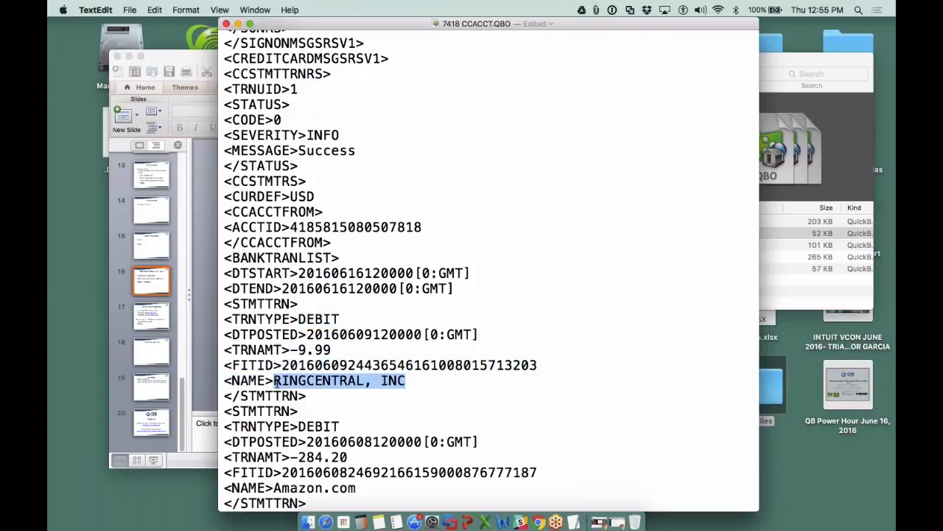
scroll(373, 390, down, 3)
click(373, 391)
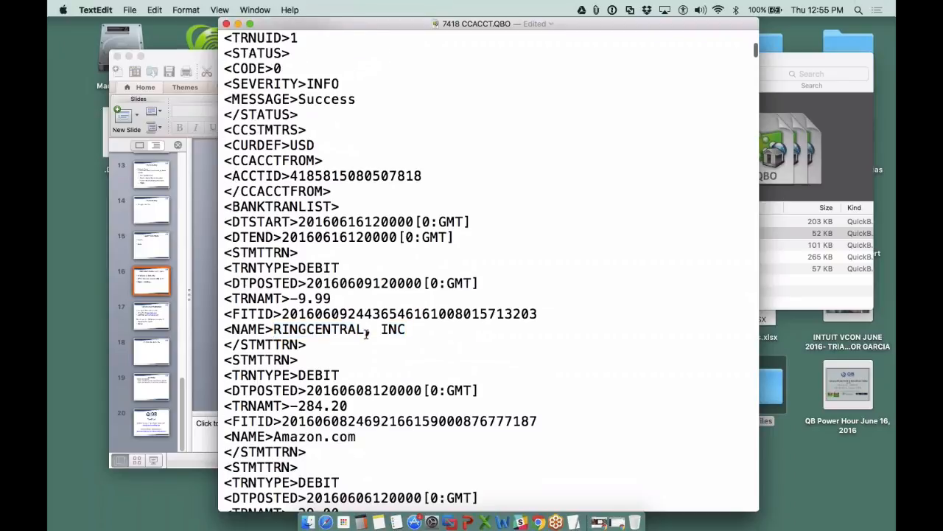
- Replace the first transaction's payee name RINGCENTRAL, INC with RC,INC
drag(364, 329, 274, 329)
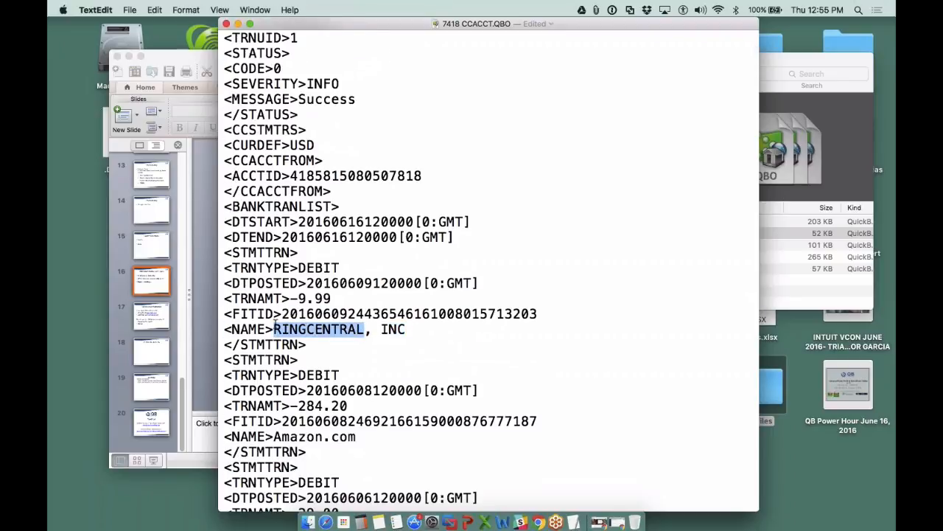
drag(406, 329, 274, 329)
key(super+c)
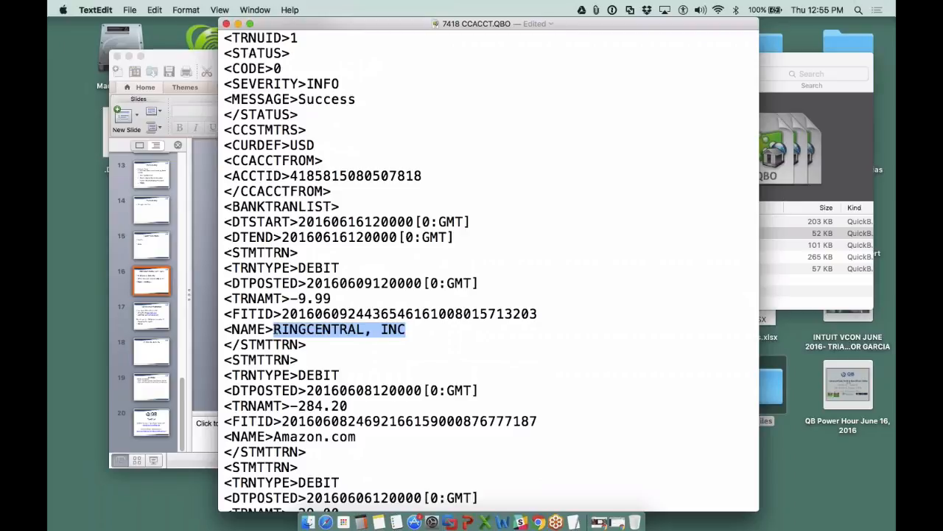
text(RC)
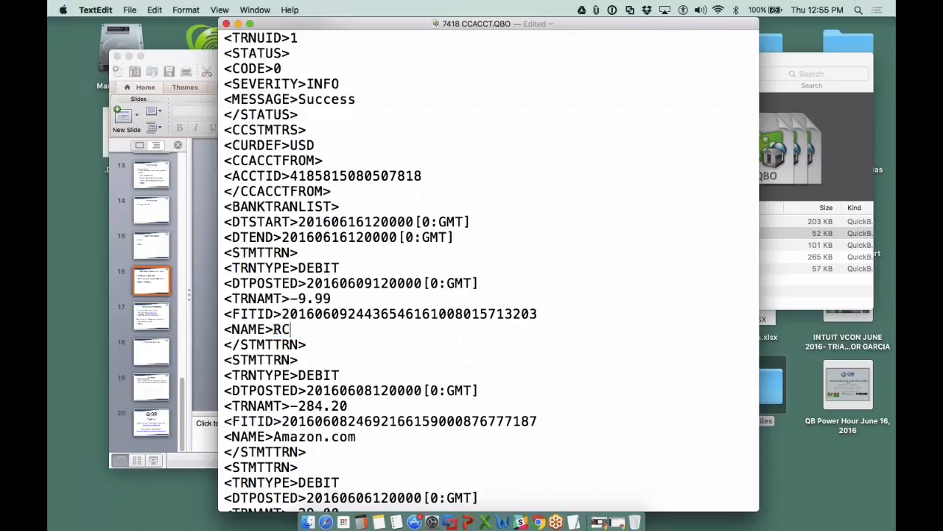
text(,INC)
- Find RINGCENTRAL, INC throughout the file and replace all occurrences with RC,INC
key(super+f)
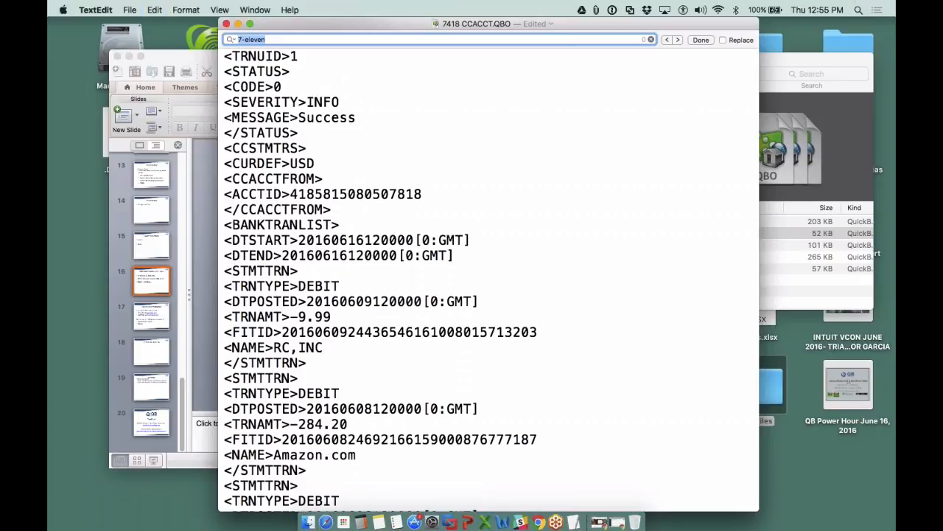
key(super+v)
key(Return)
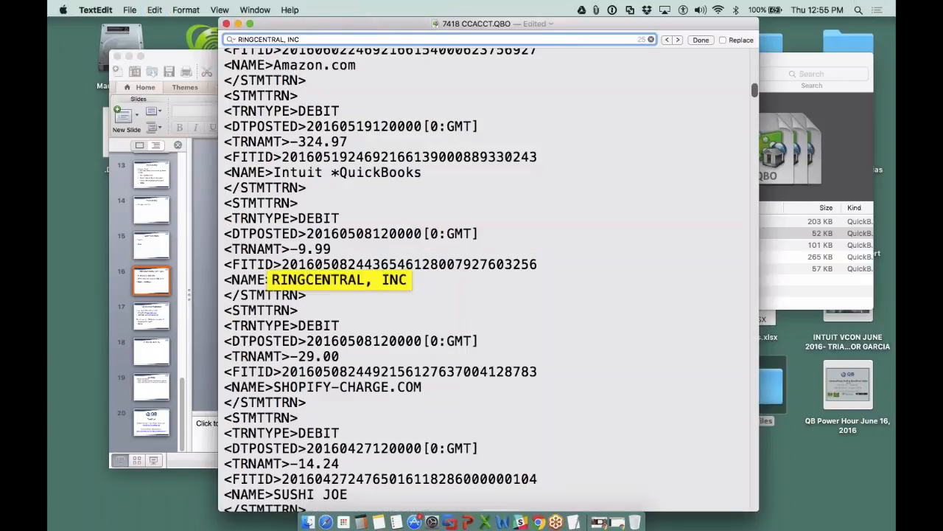
click(722, 39)
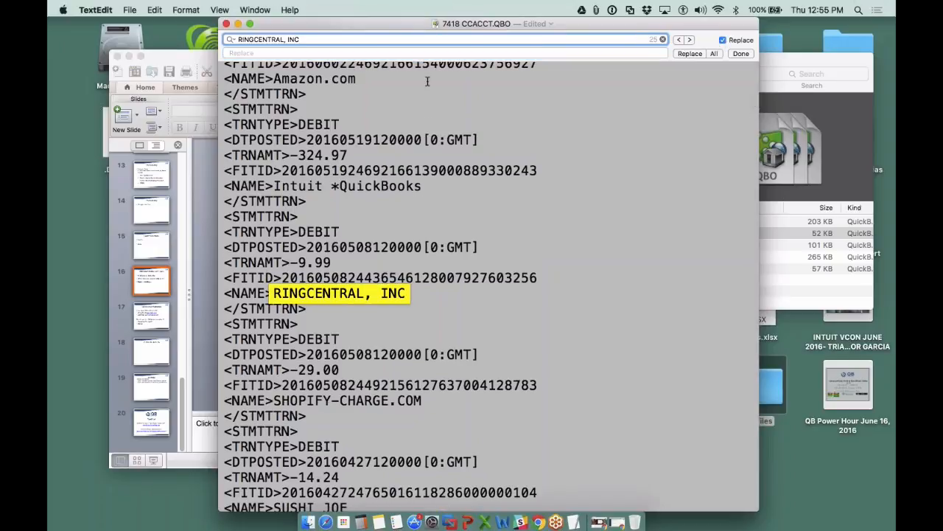
key(Tab)
text(R)
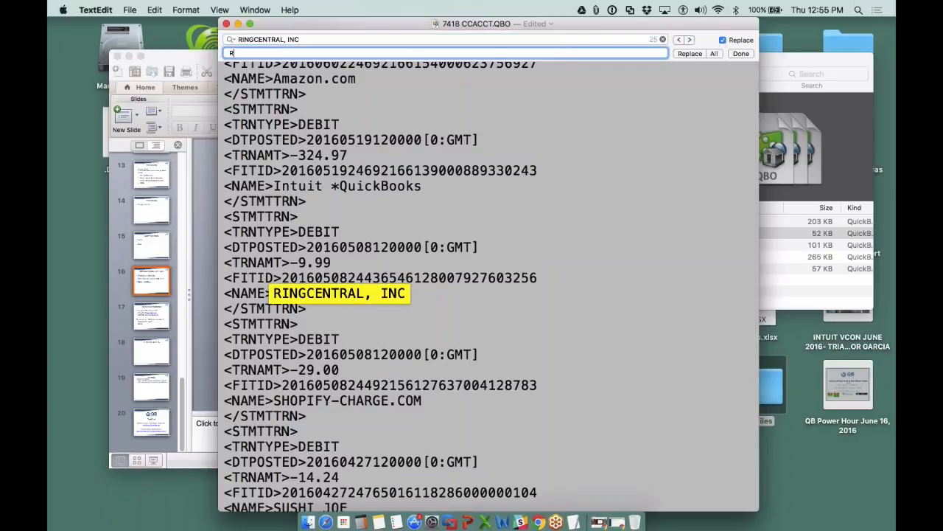
text(C,INC)
click(714, 54)
- Review the replaced payee names in the transaction list and close the 7418 CCACCT.QBO document
scroll(443, 286, down, 5)
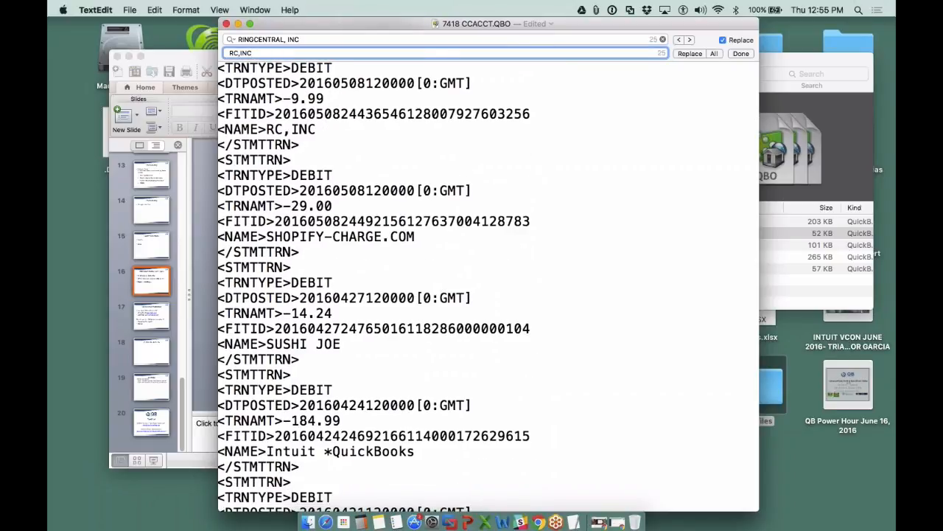
click(651, 120)
scroll(418, 253, left, 1)
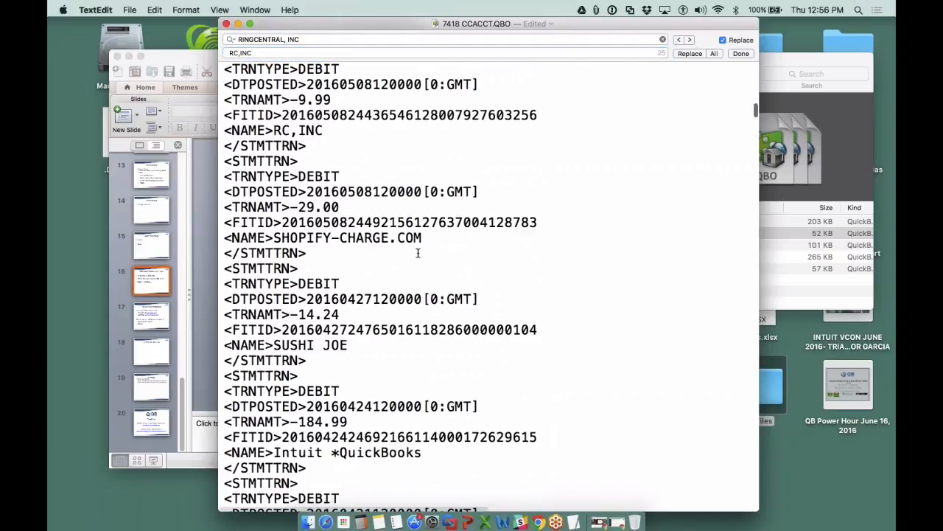
scroll(418, 252, up, 1)
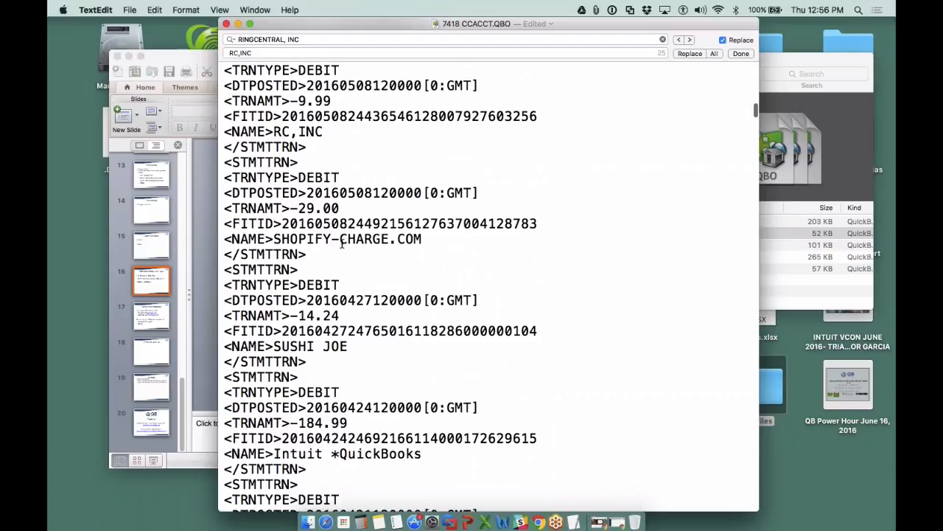
scroll(328, 214, up, 5)
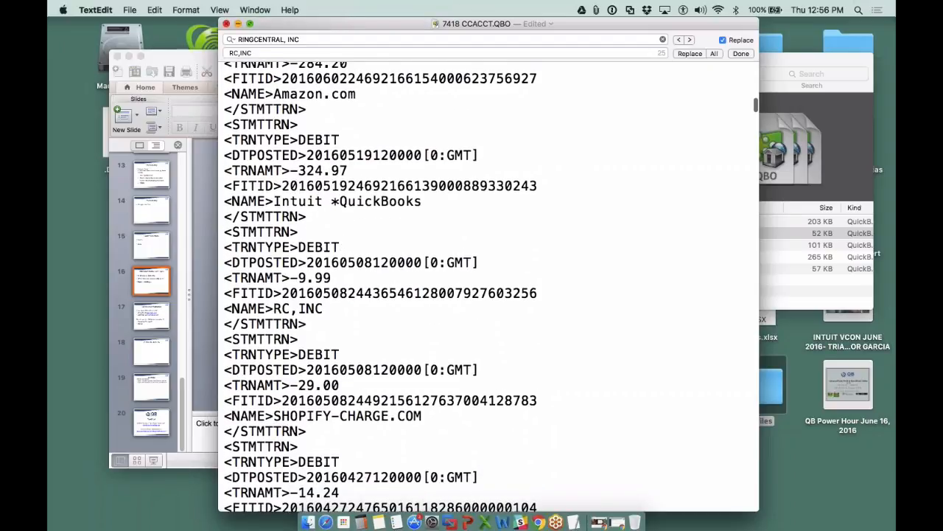
click(227, 23)
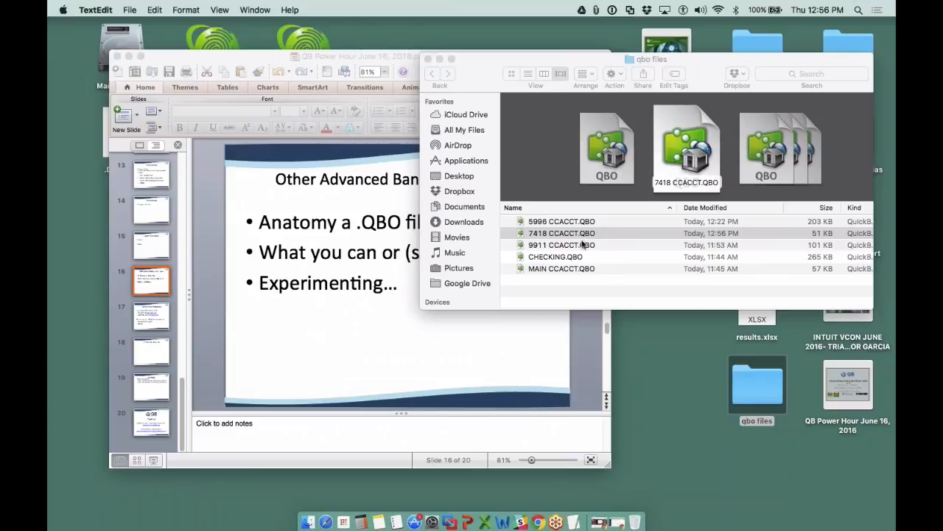
- Switch to QuickBooks Online in Chrome and start a bank file upload with 7418 CCACCT.QBO from the Desktop's qbo files folder
click(537, 505)
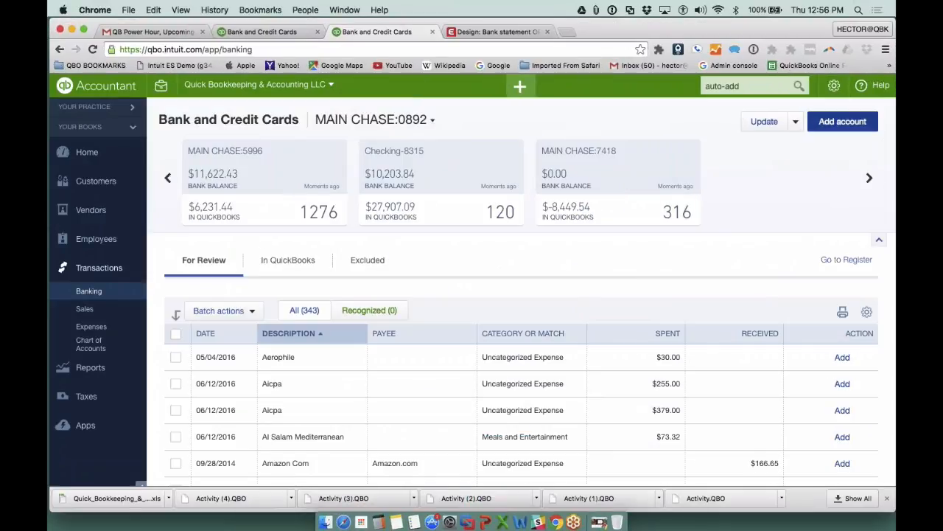
click(795, 120)
click(773, 144)
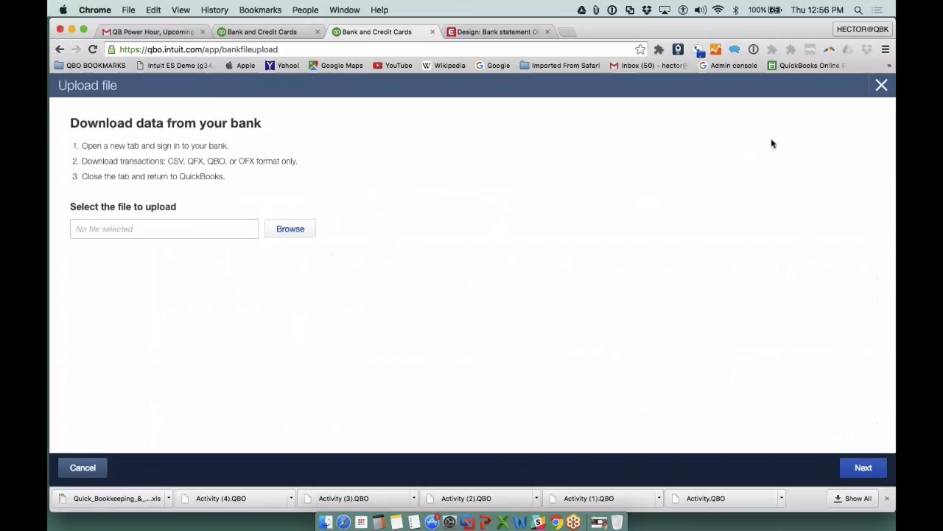
click(289, 227)
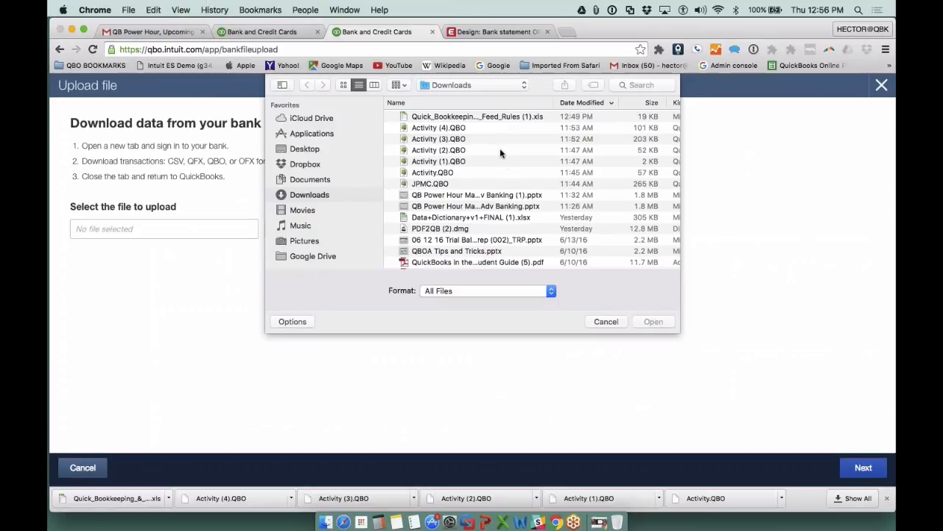
click(295, 148)
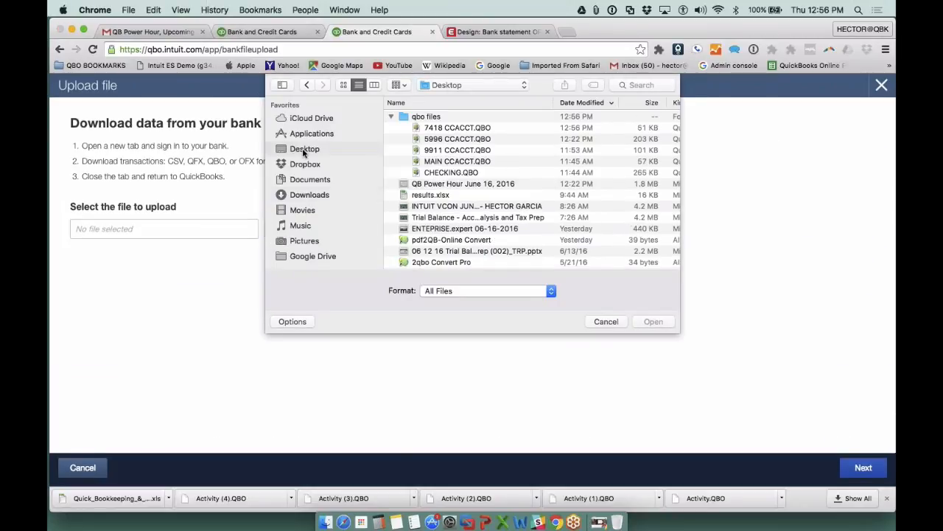
double_click(463, 129)
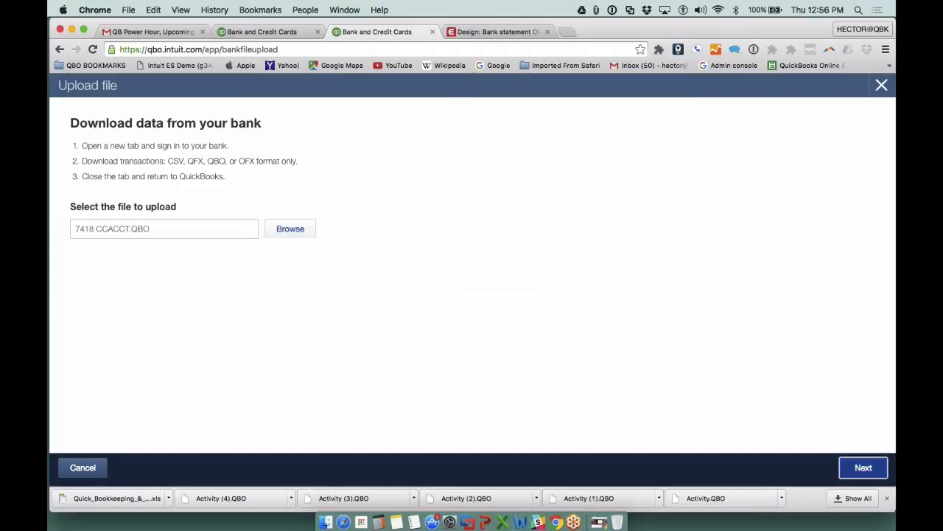
click(861, 465)
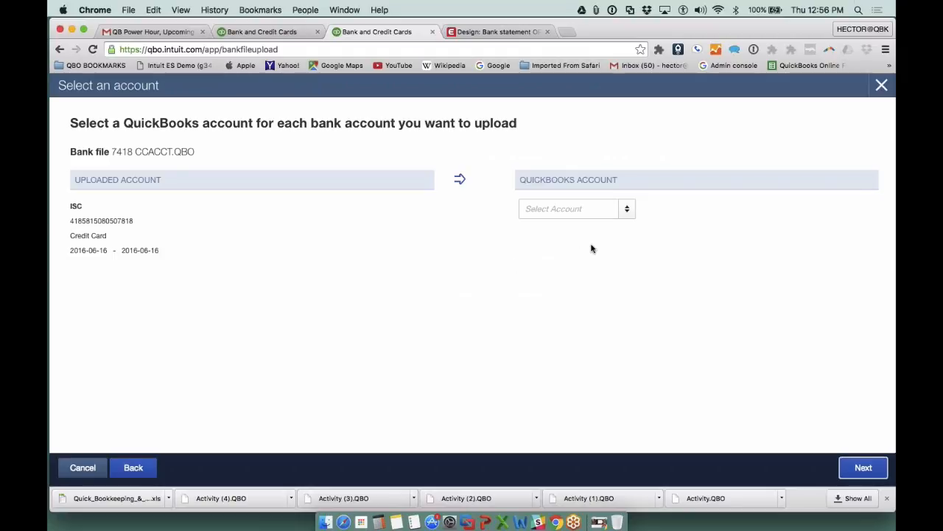
- Create a Credit Card type account named Credit Card, assign the uploaded account to it and continue the import
drag(134, 222, 99, 223)
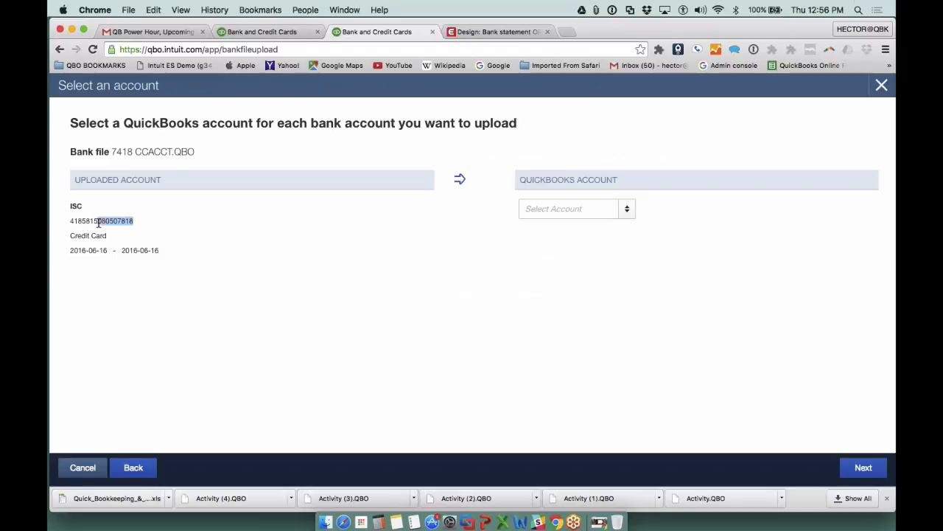
click(582, 209)
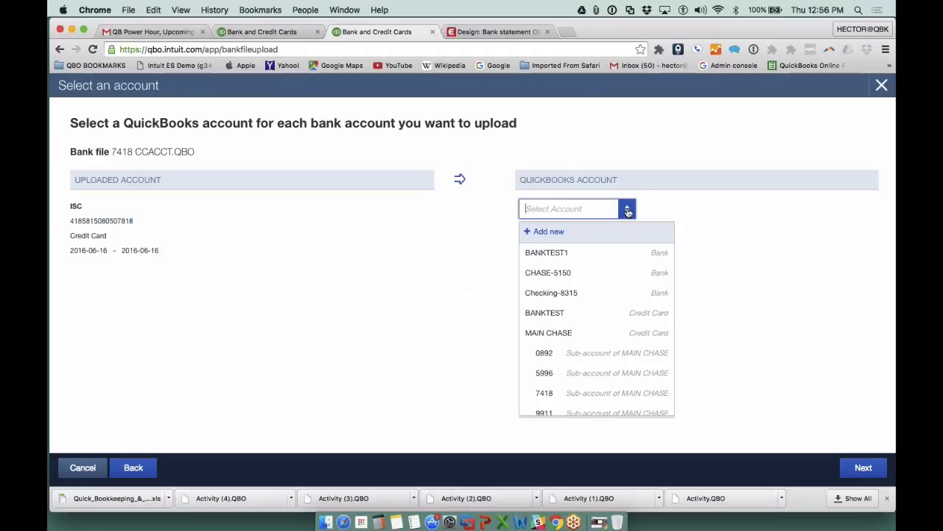
click(565, 234)
click(343, 167)
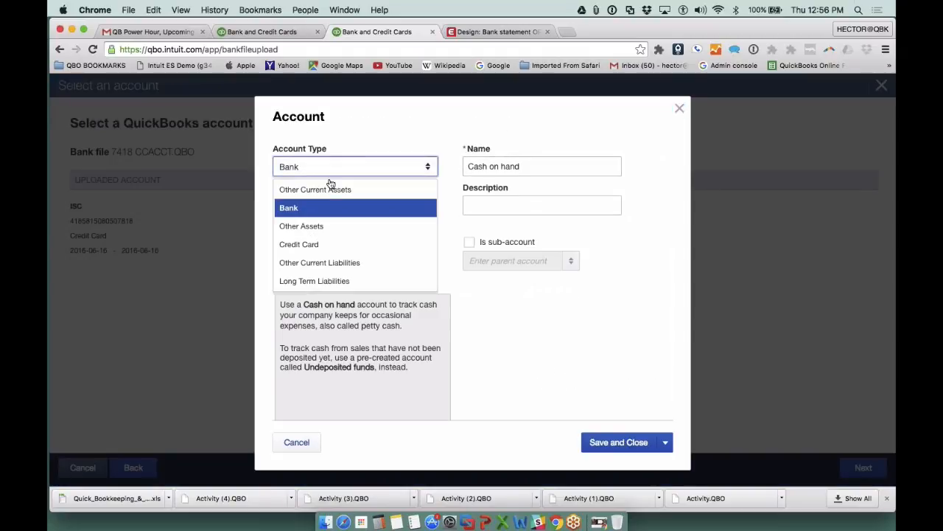
click(303, 243)
click(527, 167)
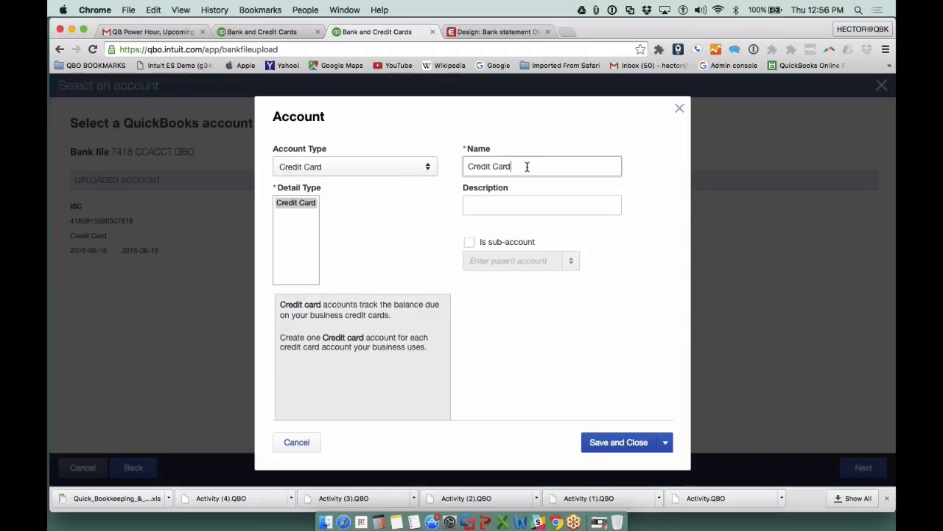
click(635, 445)
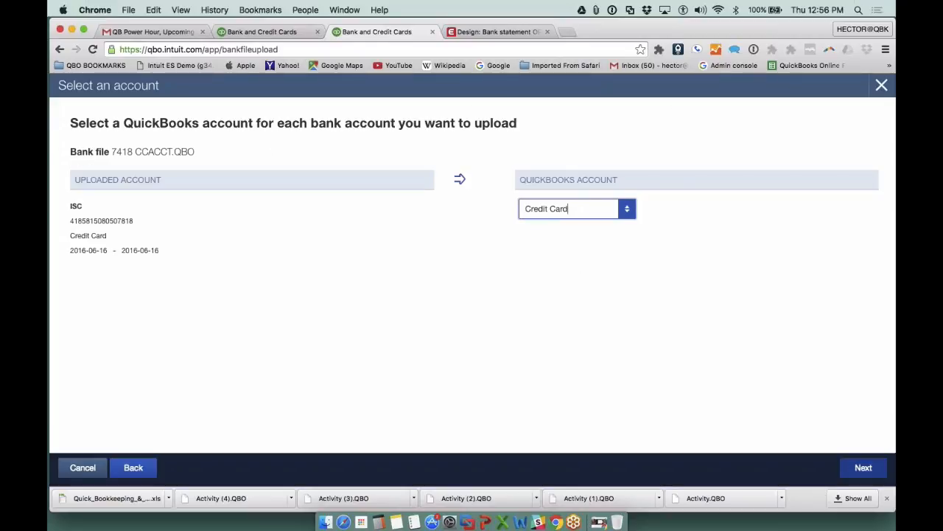
click(863, 468)
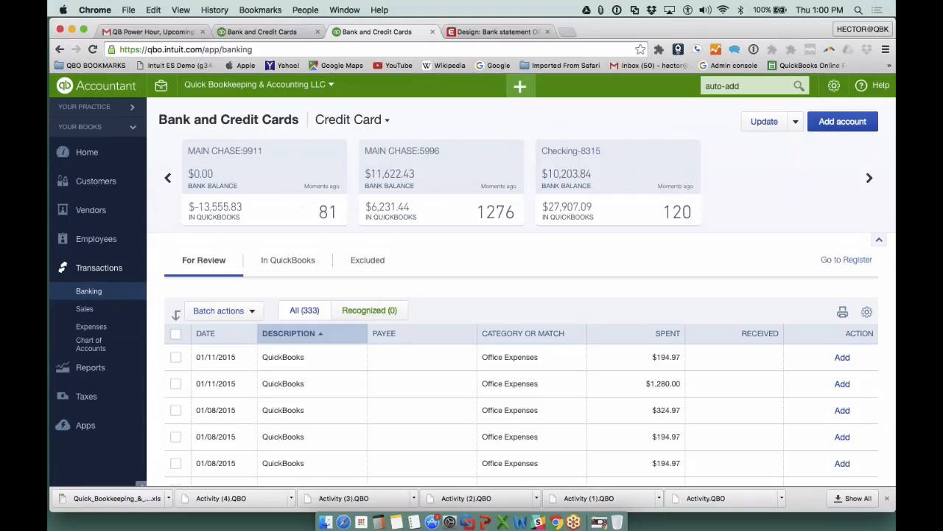
- Open the MAIN CHASE:7418 account and examine the descriptions and categories of its RingCentral transactions
click(167, 177)
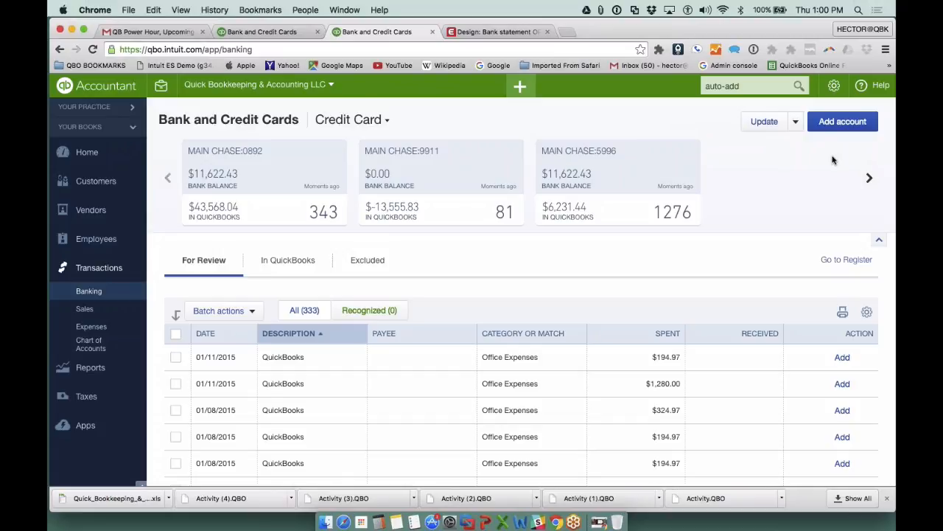
click(870, 178)
click(870, 178)
click(870, 178)
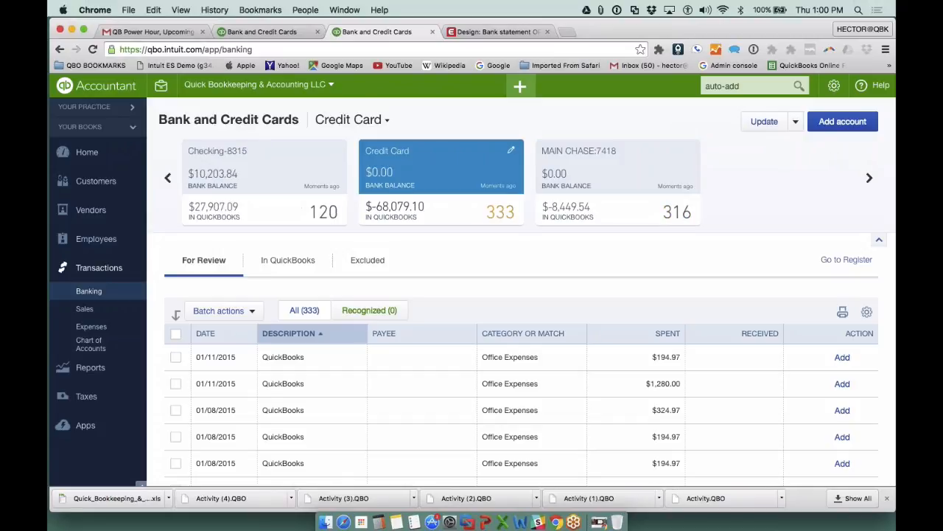
click(870, 177)
click(442, 181)
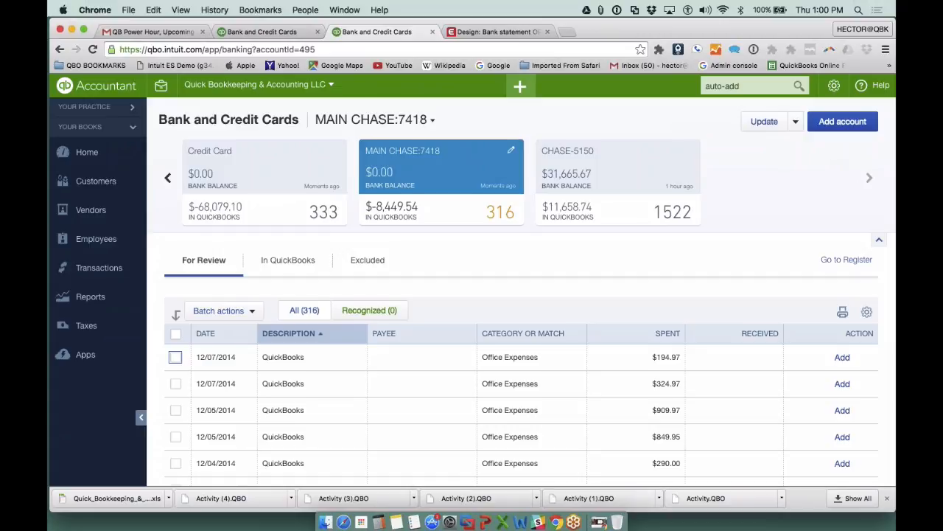
scroll(516, 295, down, 20)
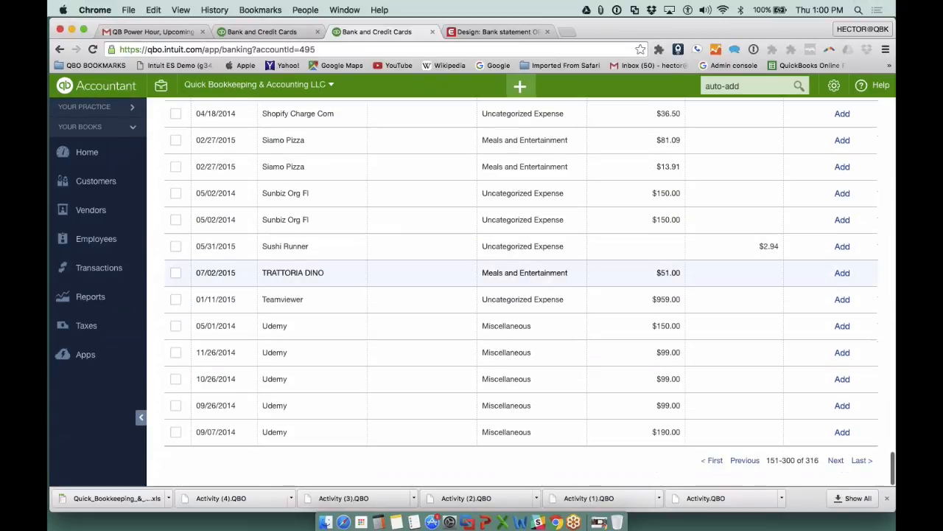
scroll(516, 273, up, 20)
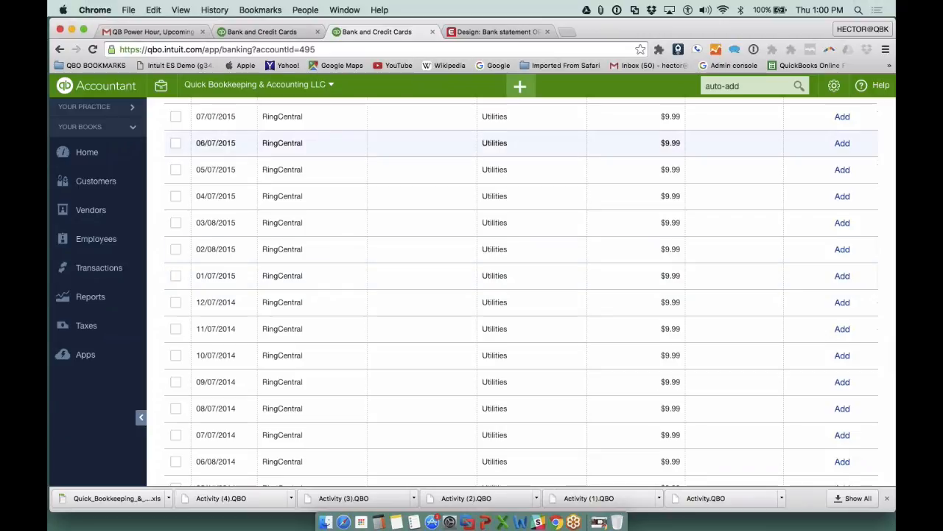
scroll(306, 135, up, 2)
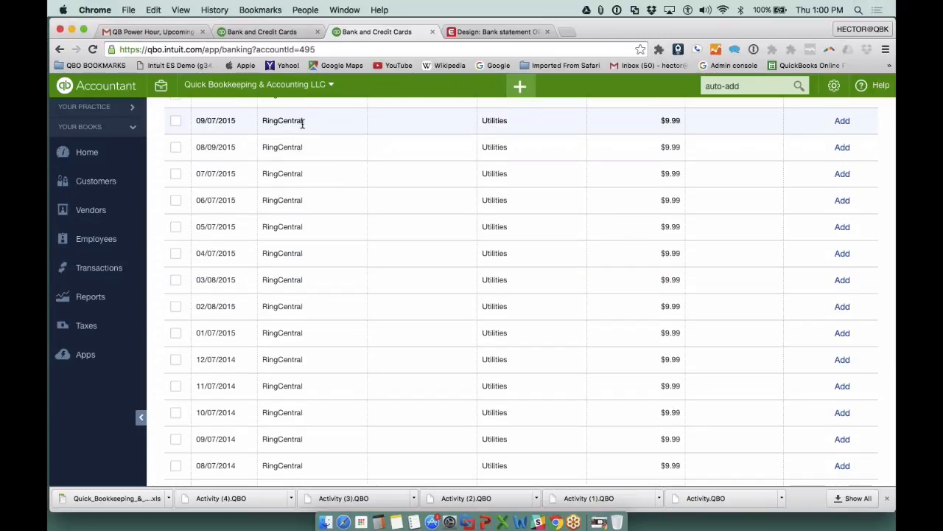
scroll(302, 124, up, 1)
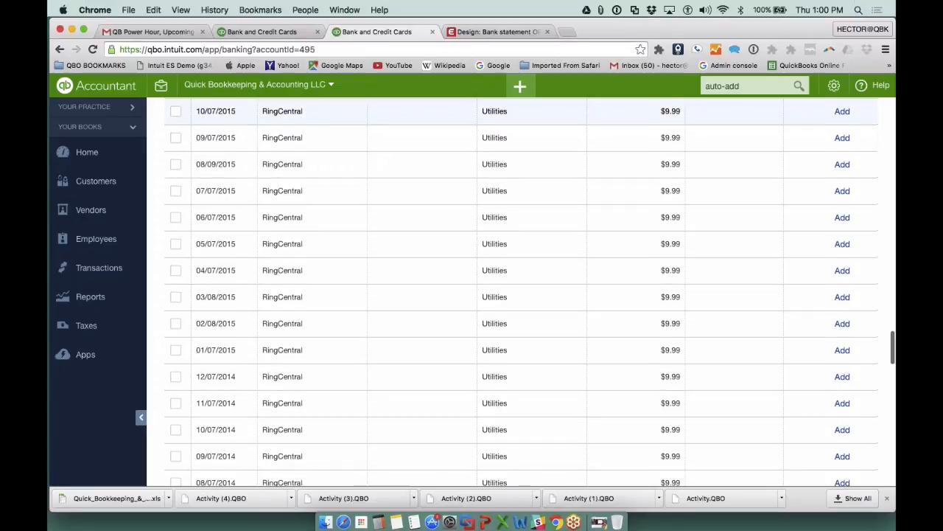
scroll(303, 124, down, 10)
scroll(302, 124, up, 10)
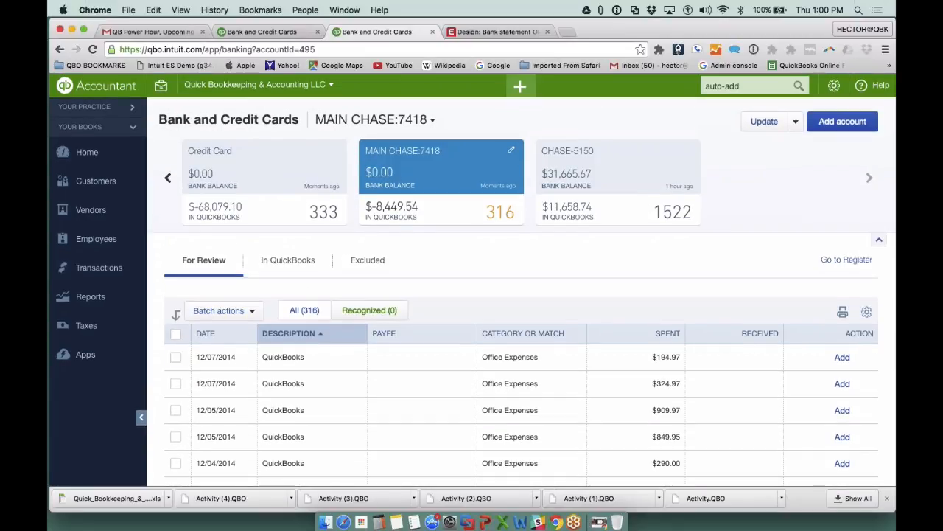
- Open the Credit Card account and compare the descriptions and categories of its Rc transactions
click(211, 156)
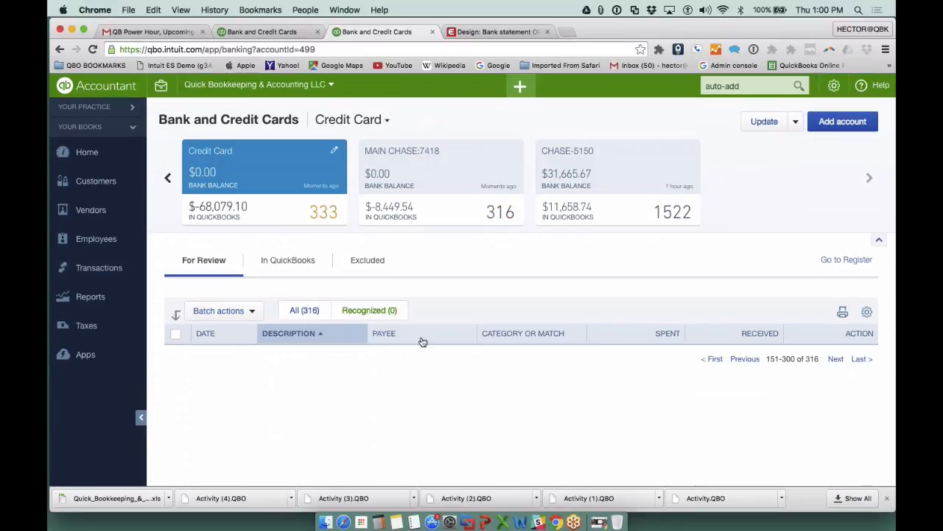
scroll(422, 341, down, 10)
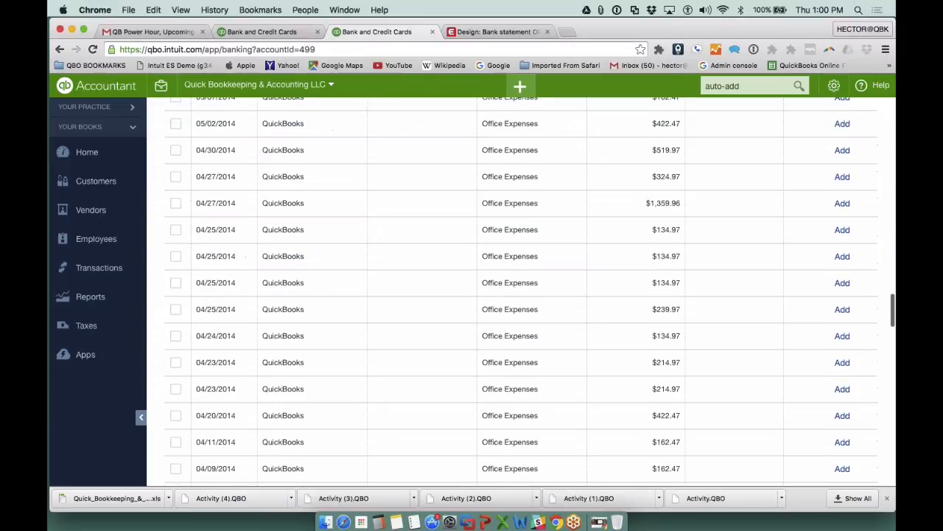
scroll(301, 320, down, 5)
scroll(302, 320, up, 3)
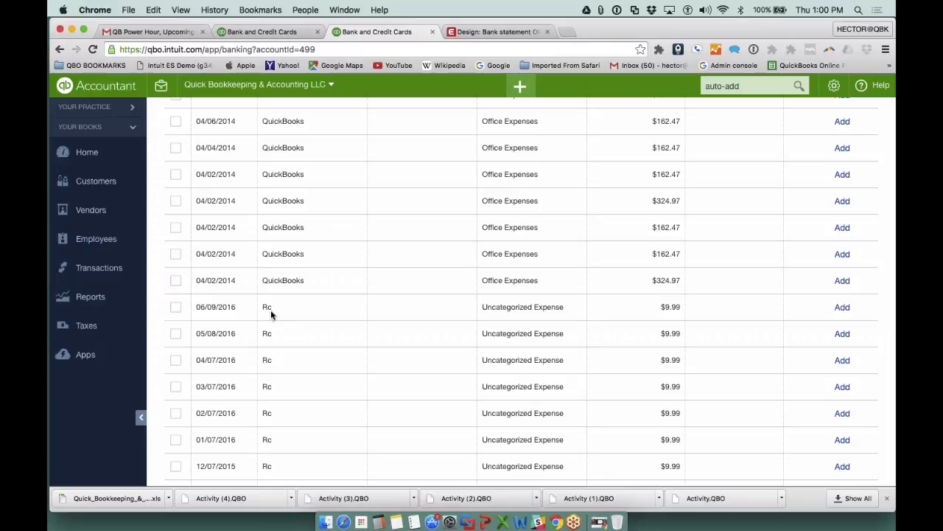
scroll(782, 244, up, 20)
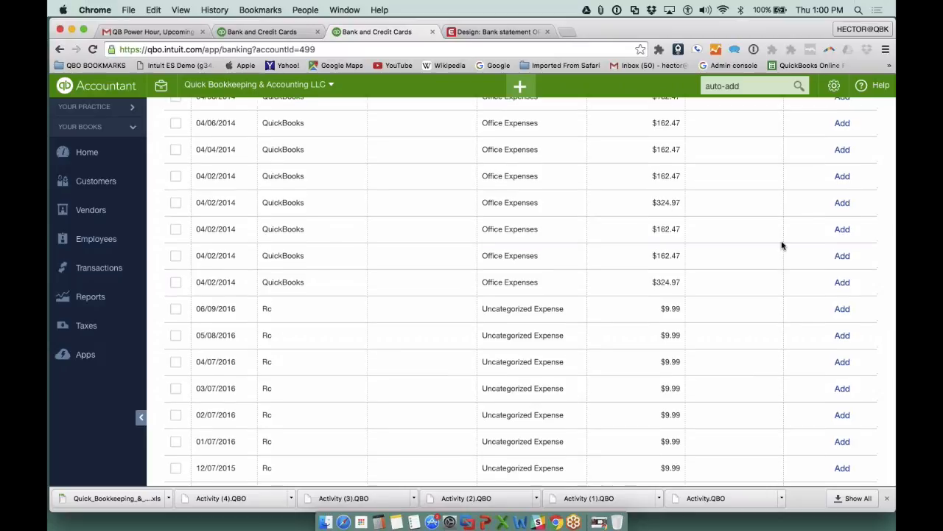
scroll(783, 245, up, 2)
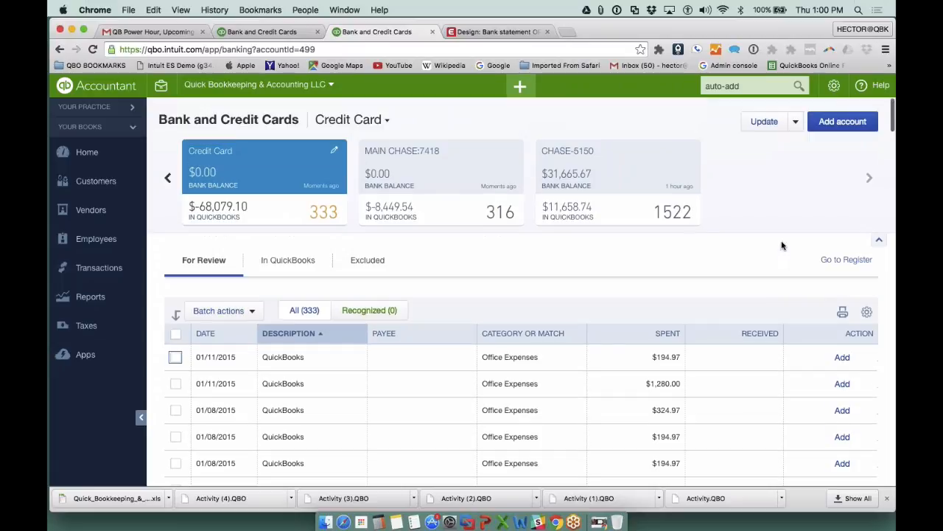
- Configure the transaction table to show bank details, use compact rows and list 300 rows per page
click(867, 313)
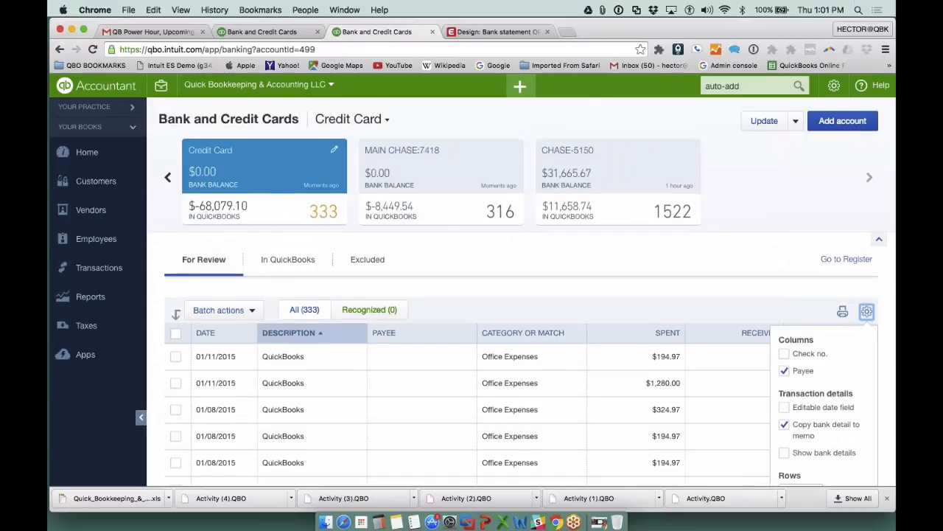
scroll(810, 359, down, 3)
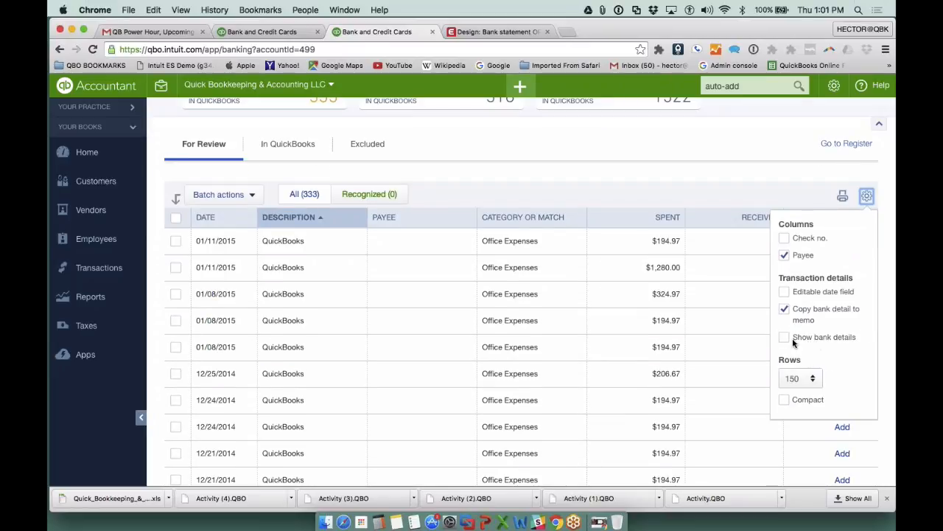
click(785, 338)
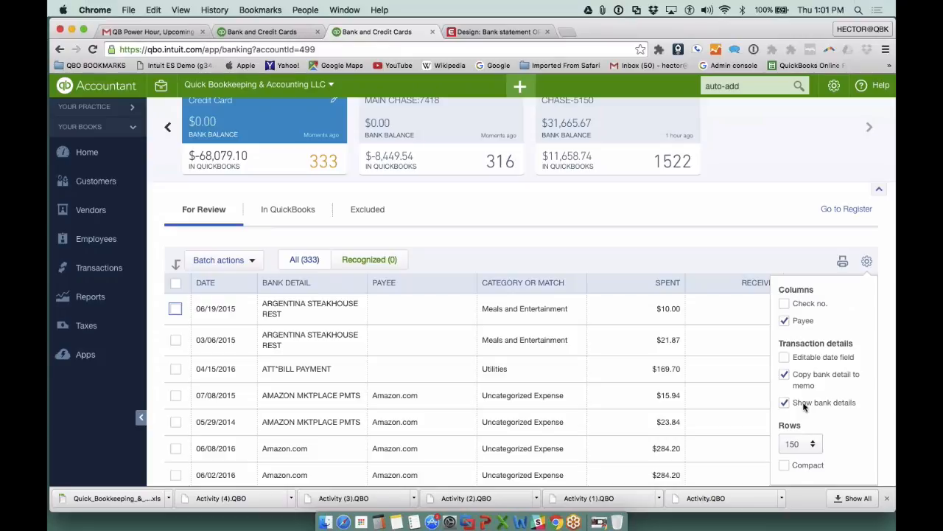
click(784, 465)
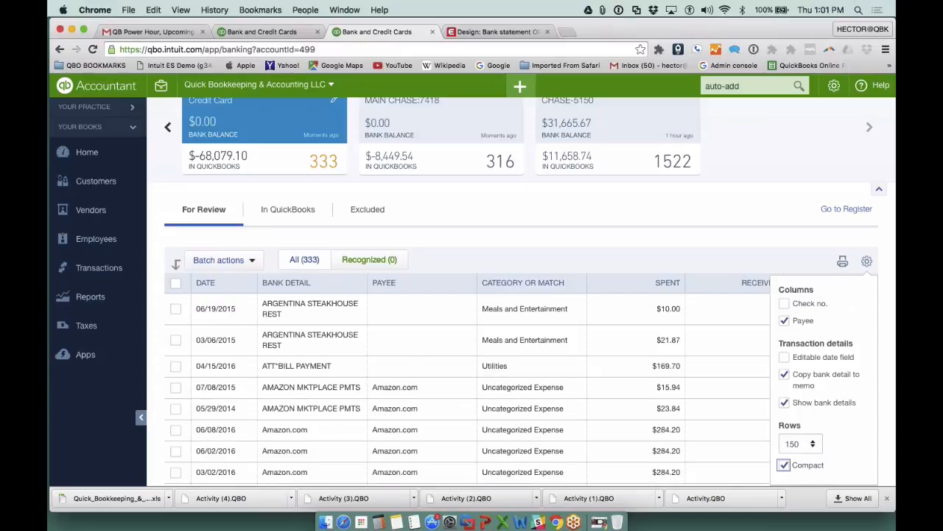
click(810, 443)
click(810, 421)
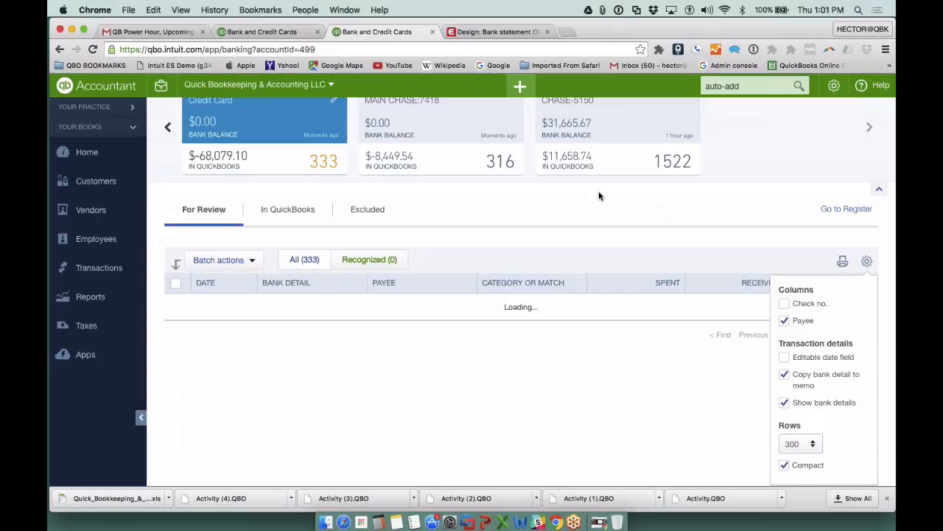
click(867, 261)
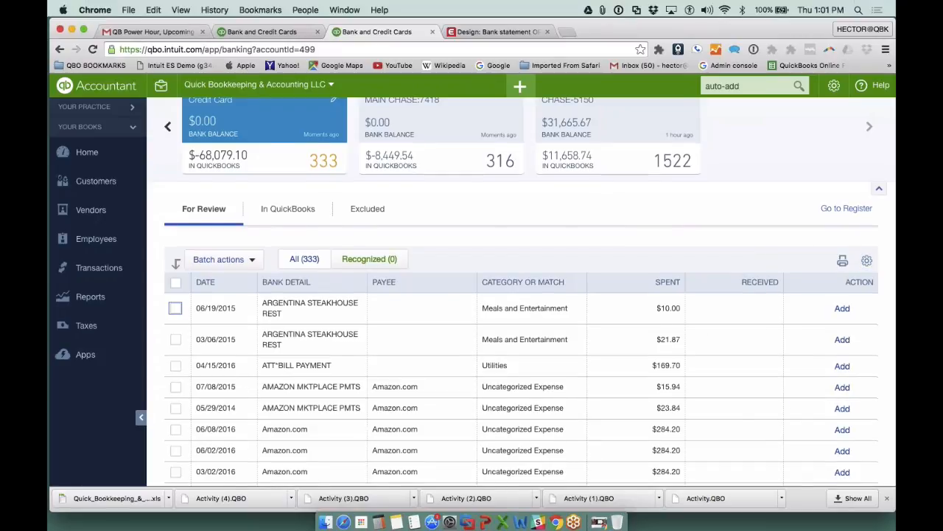
- Find the RC,INC transactions and inspect the bank detail of the 06/09/2016 entry
scroll(521, 292, down, 20)
scroll(521, 291, down, 20)
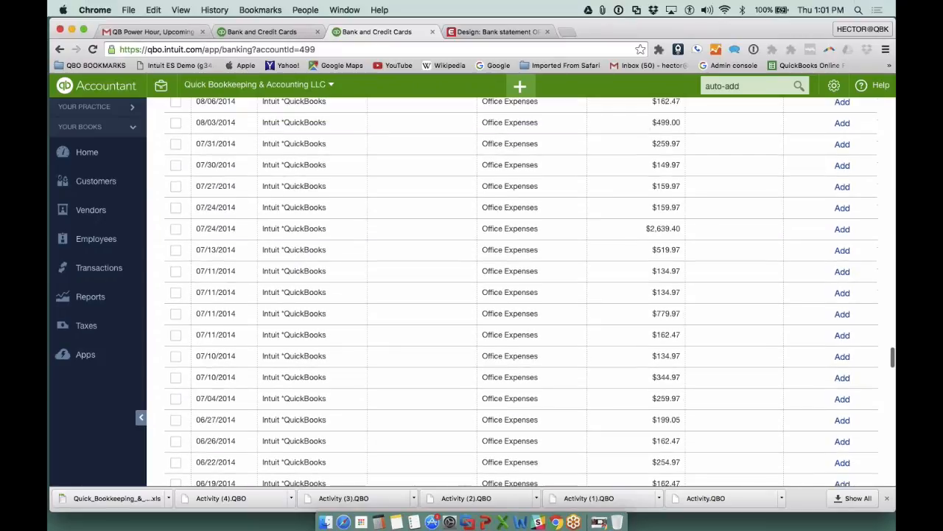
scroll(251, 167, down, 10)
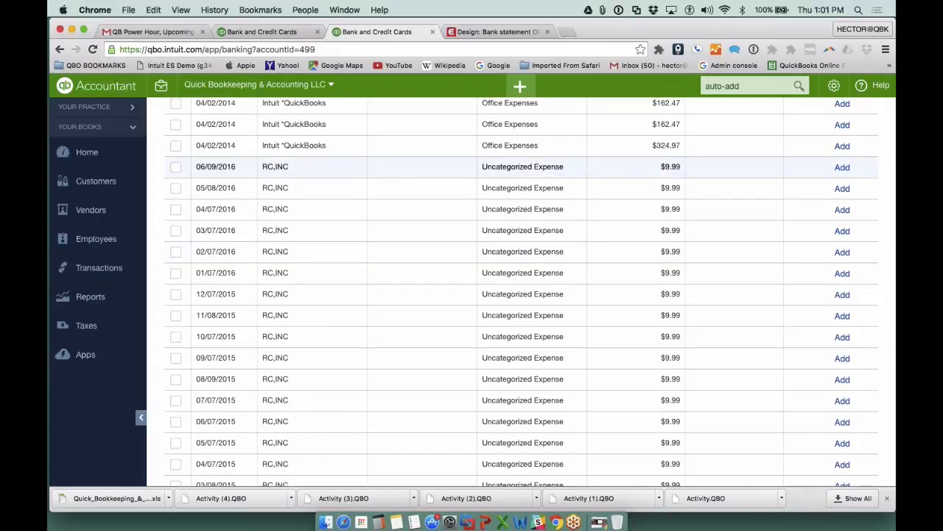
drag(295, 167, 263, 167)
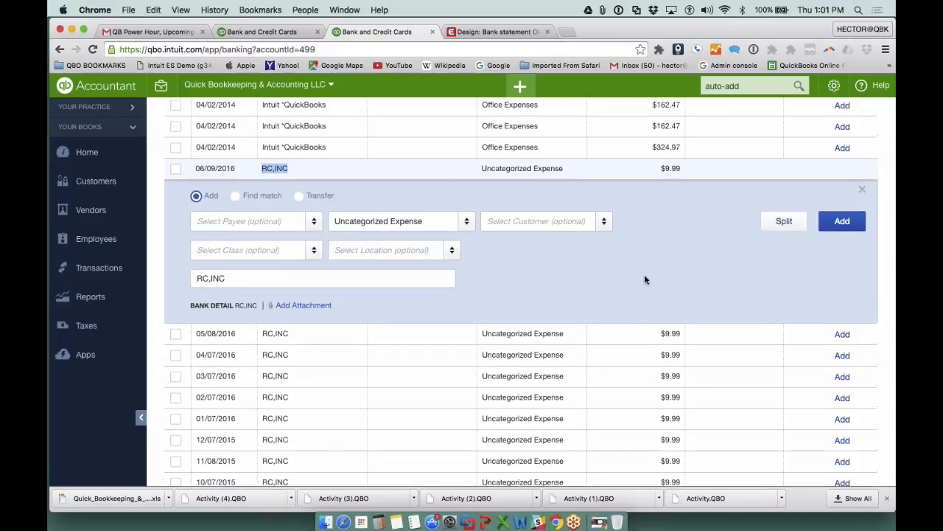
scroll(645, 277, up, 15)
scroll(644, 279, up, 20)
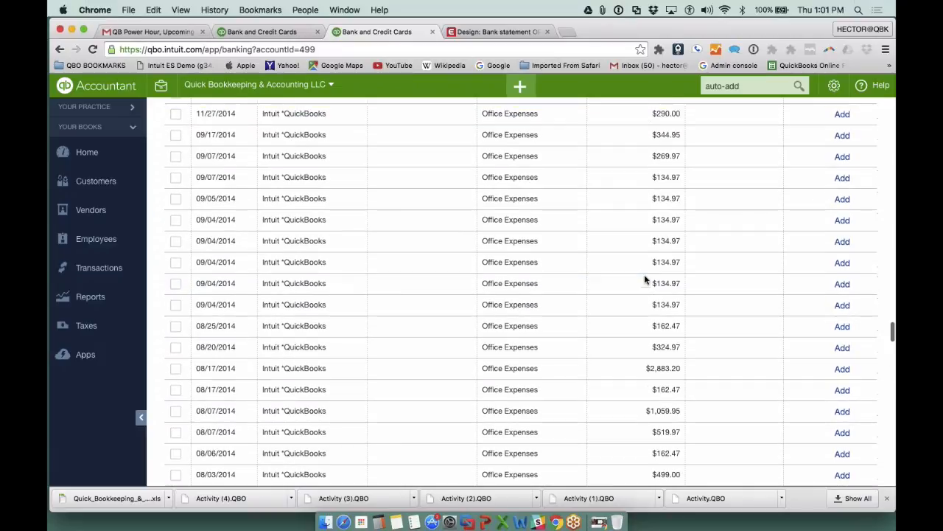
- Find the 11/02/2014 LA NUEVA TIHAJA RESTAU transaction and inspect its memo and bank detail
scroll(644, 278, up, 20)
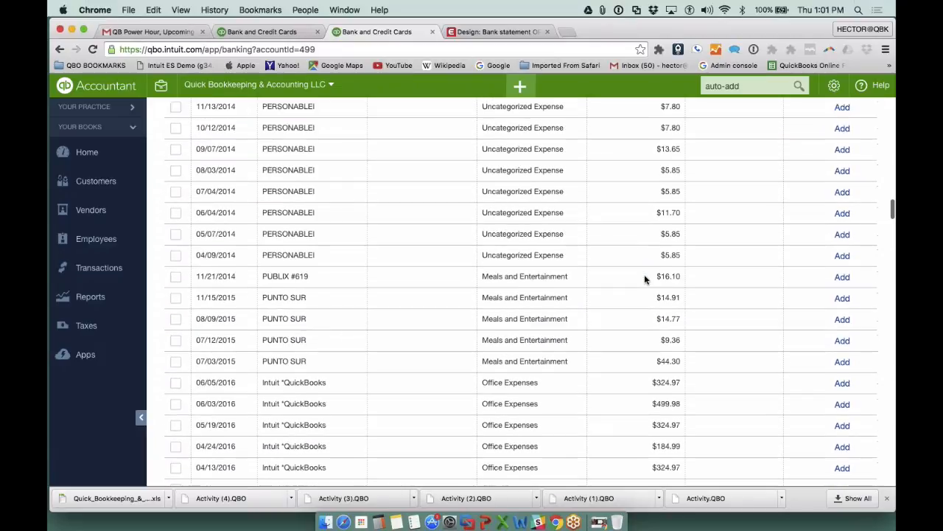
scroll(644, 279, down, 1)
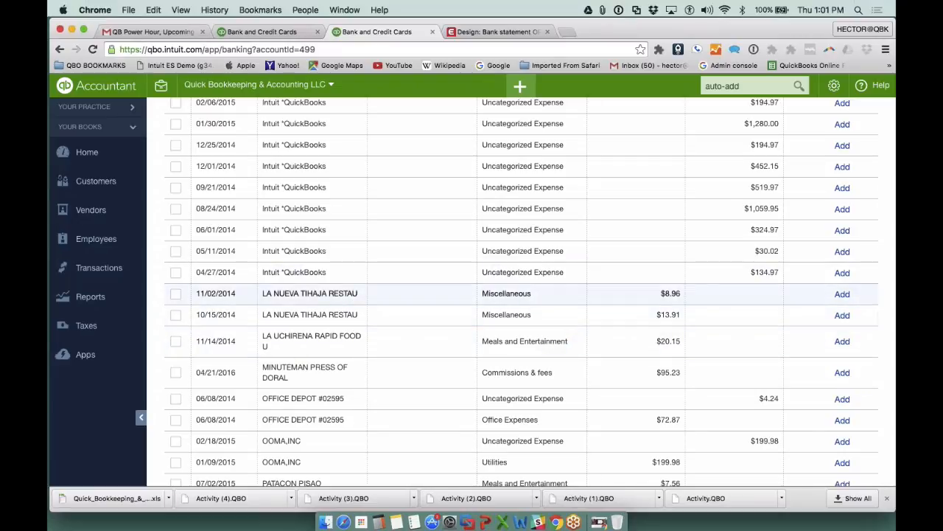
drag(262, 294, 358, 293)
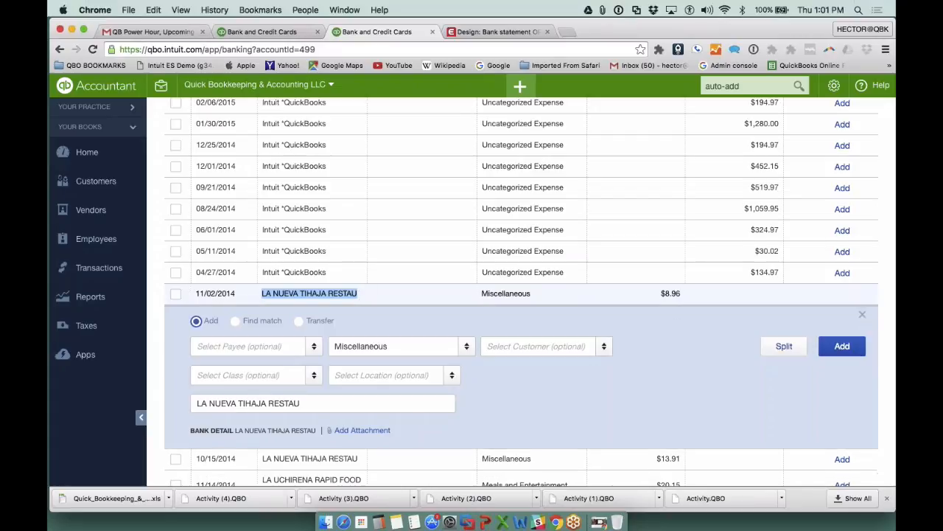
drag(306, 406, 150, 391)
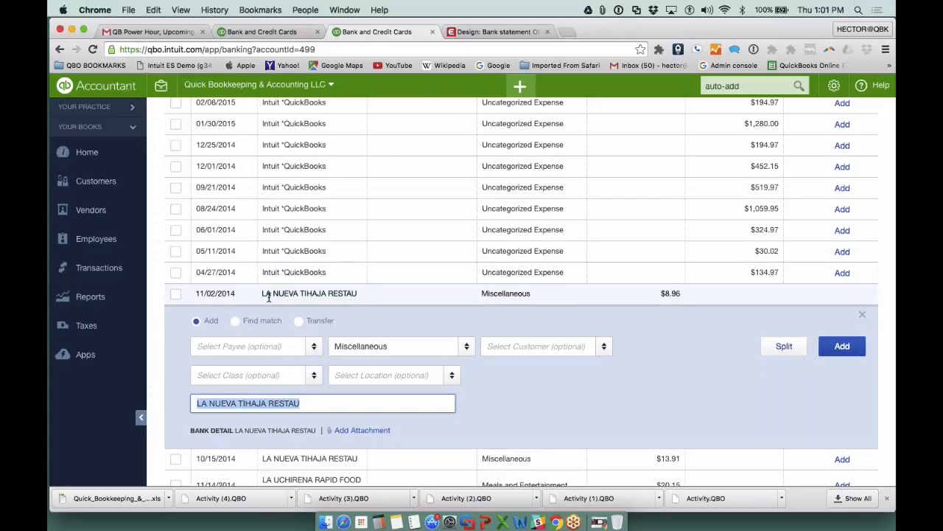
- Turn off the display of bank details in the Credit Card transaction table
scroll(893, 292, up, 15)
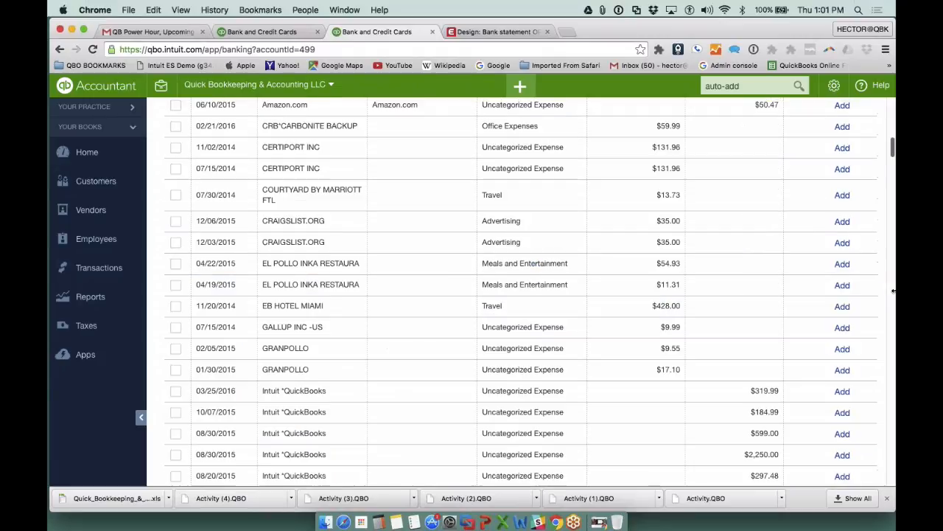
click(867, 312)
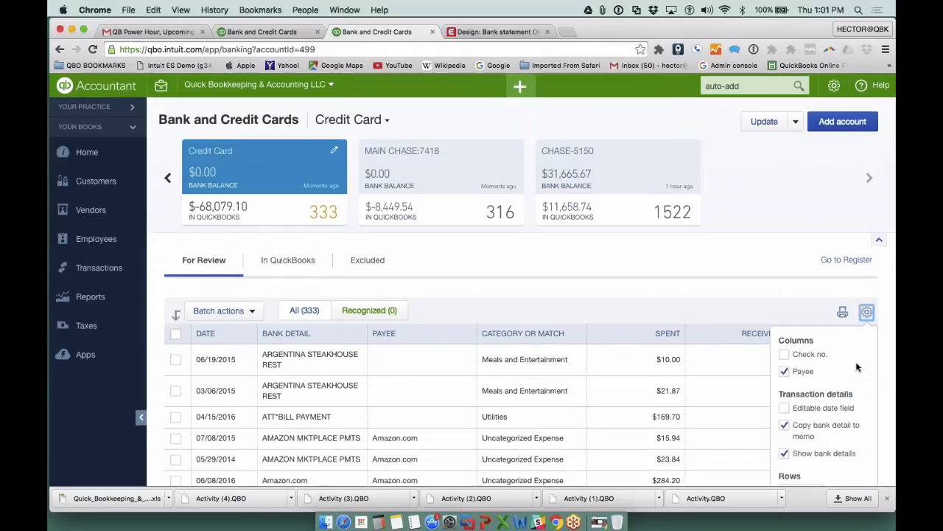
scroll(840, 380, down, 2)
click(784, 403)
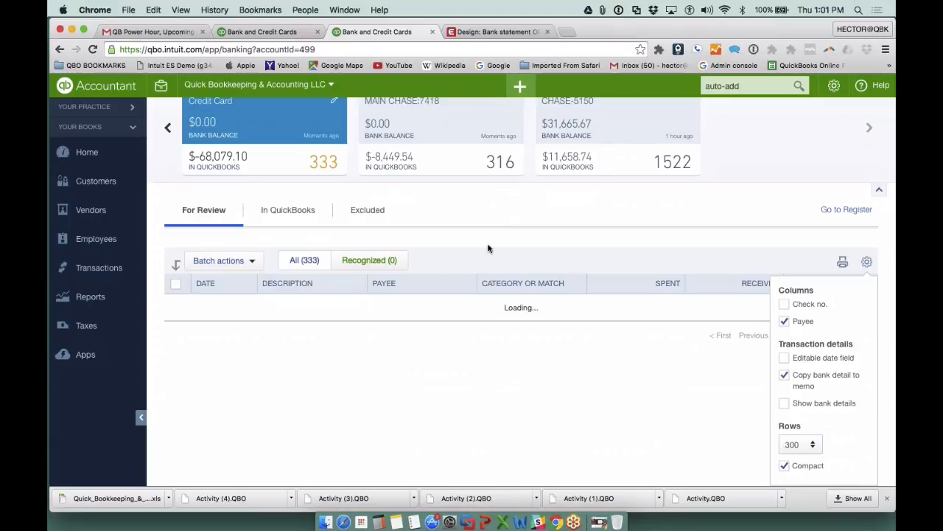
click(867, 261)
- Review the simplified transaction descriptions and compare the 11/02/2014 La Nueva entry's description with its memo and bank detail
scroll(848, 309, down, 15)
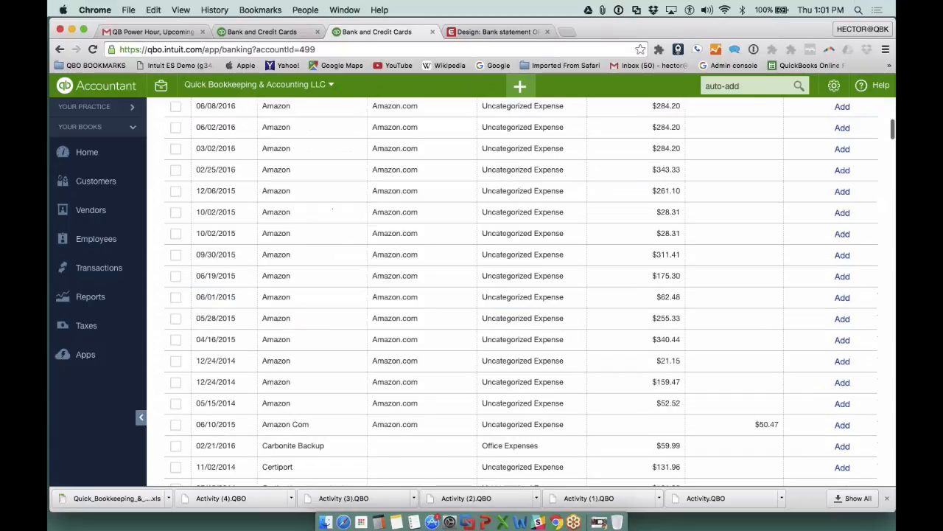
scroll(521, 291, down, 20)
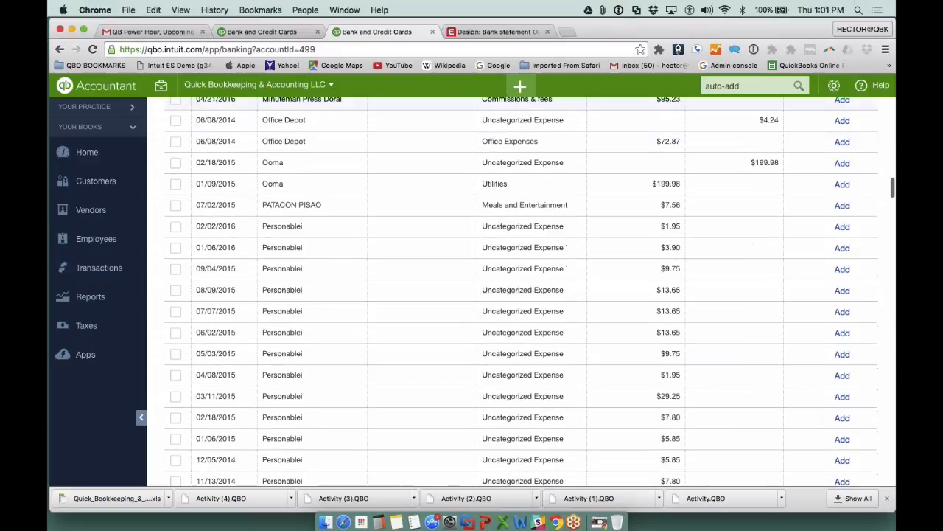
scroll(521, 299, down, 14)
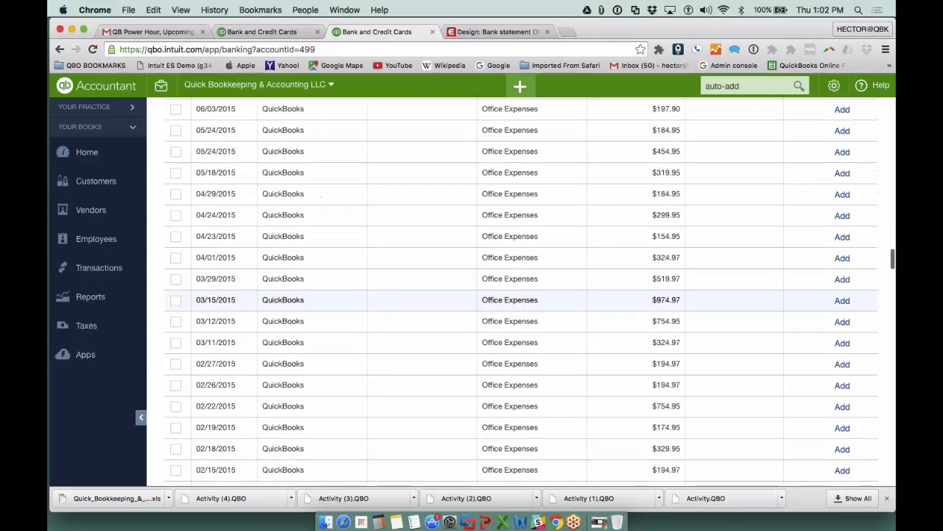
scroll(521, 299, up, 10)
scroll(585, 297, up, 10)
scroll(585, 297, down, 3)
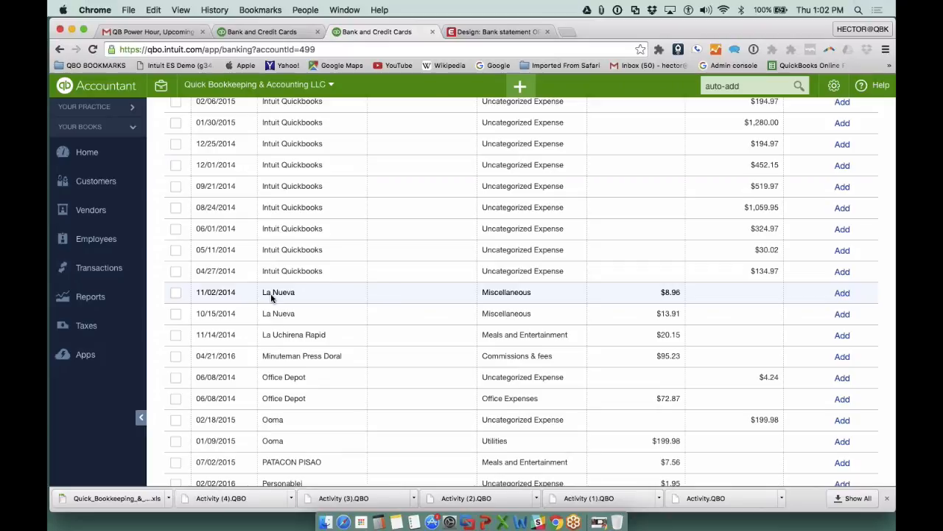
click(272, 295)
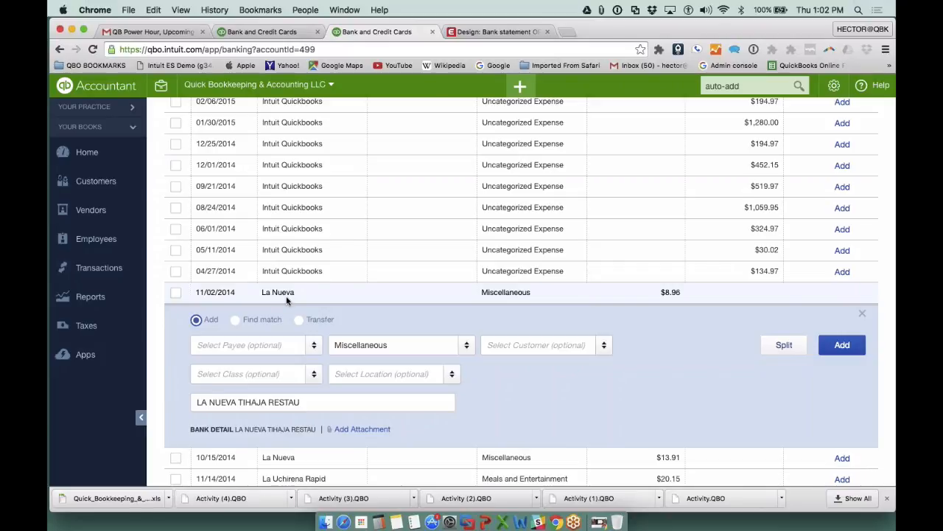
click(299, 401)
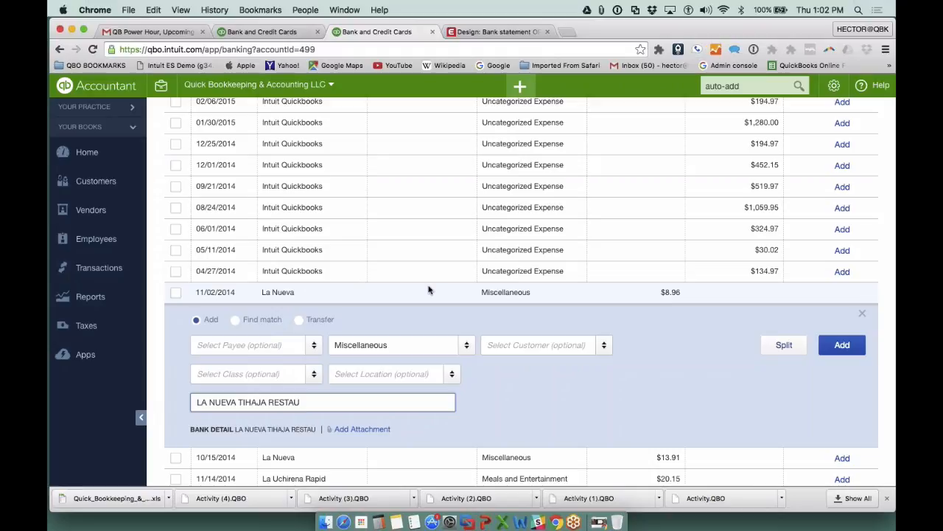
- Turn the display of bank details back on and review the full bank descriptions in the Credit Card transaction table
scroll(669, 245, up, 20)
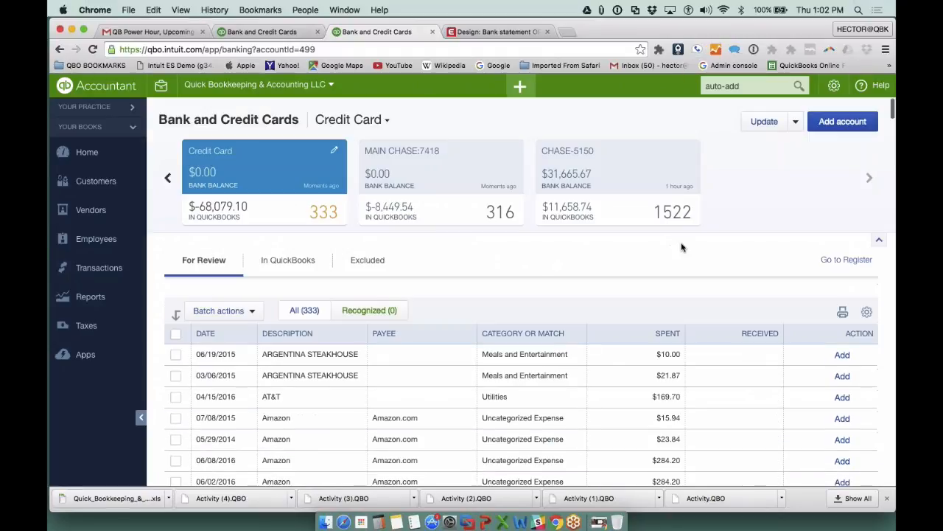
click(867, 312)
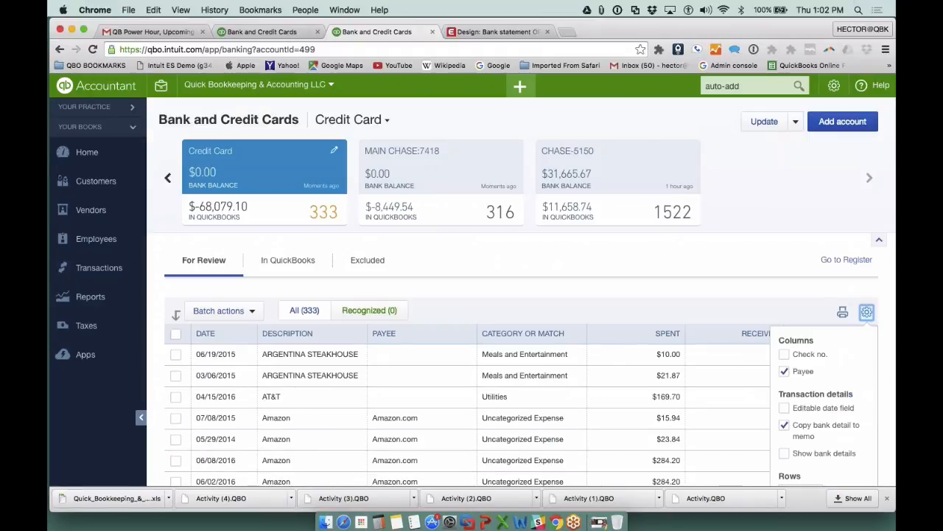
scroll(869, 369, down, 2)
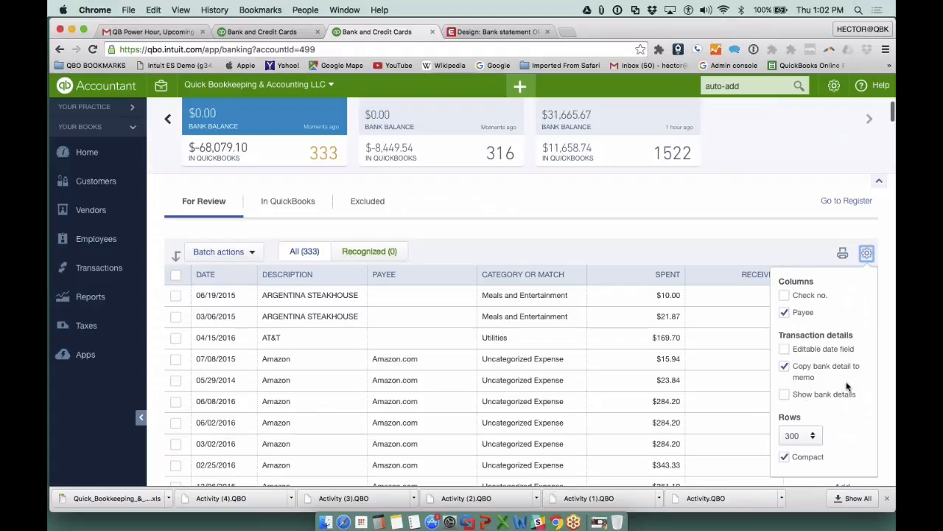
click(785, 396)
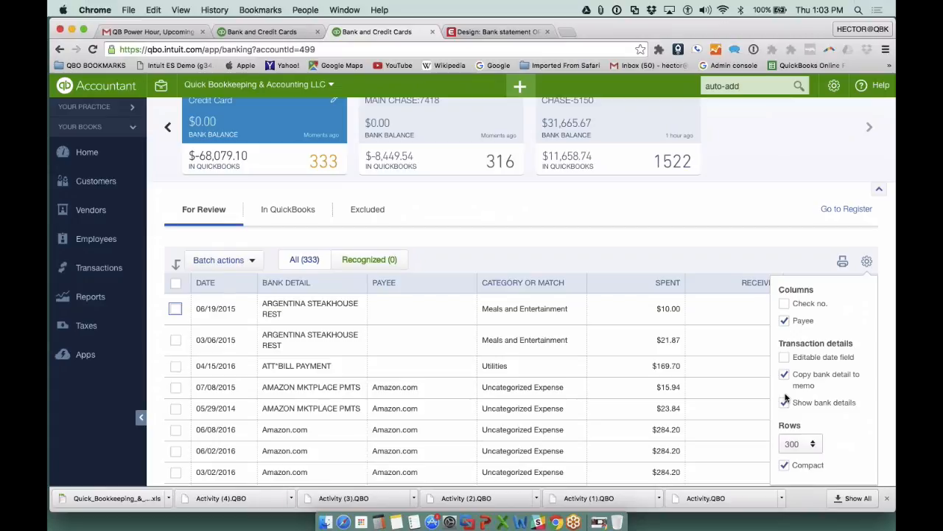
click(785, 401)
scroll(805, 411, down, 3)
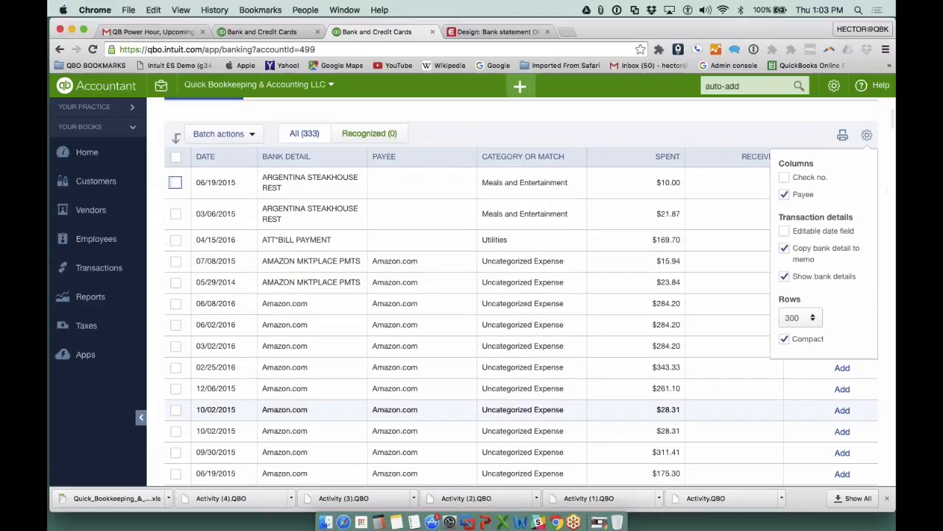
scroll(805, 412, down, 10)
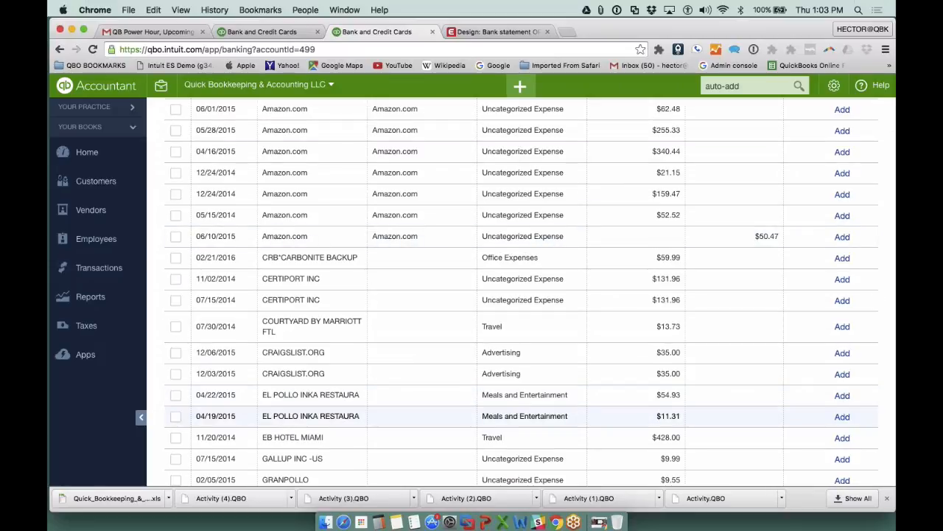
scroll(658, 348, up, 13)
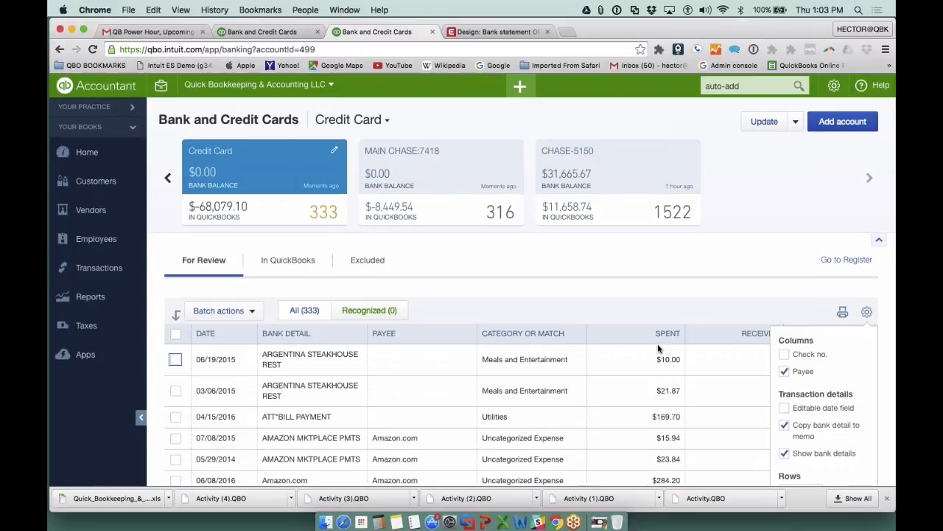
scroll(659, 348, down, 5)
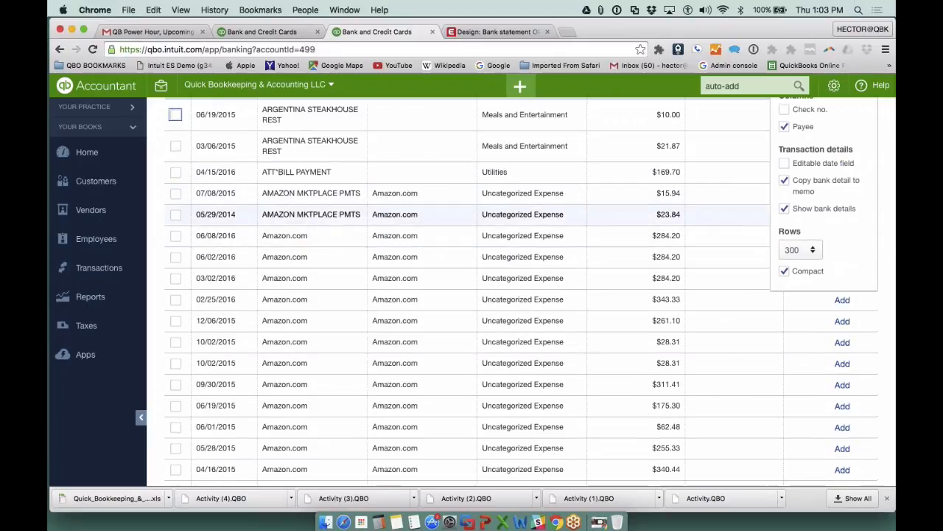
scroll(521, 295, up, 5)
- Open the amazon bank rule for editing and check which bank accounts it applies to
click(796, 122)
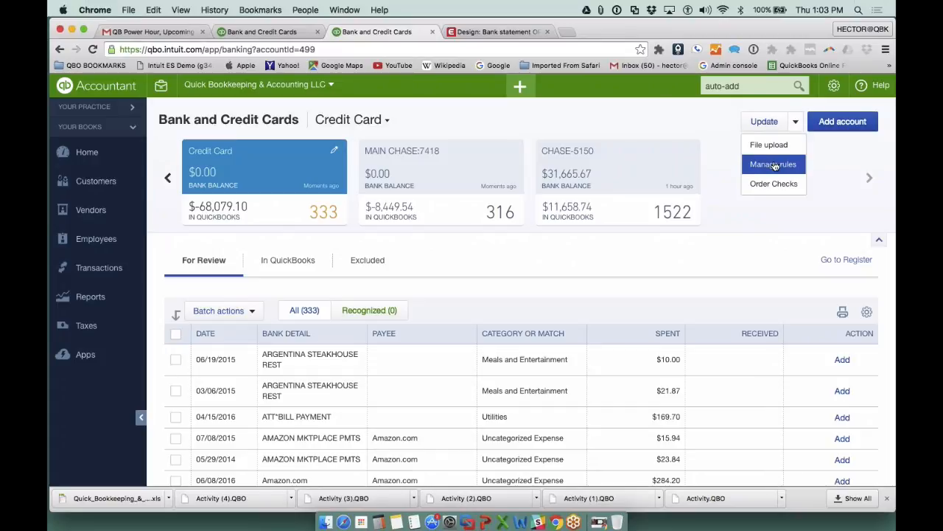
click(233, 157)
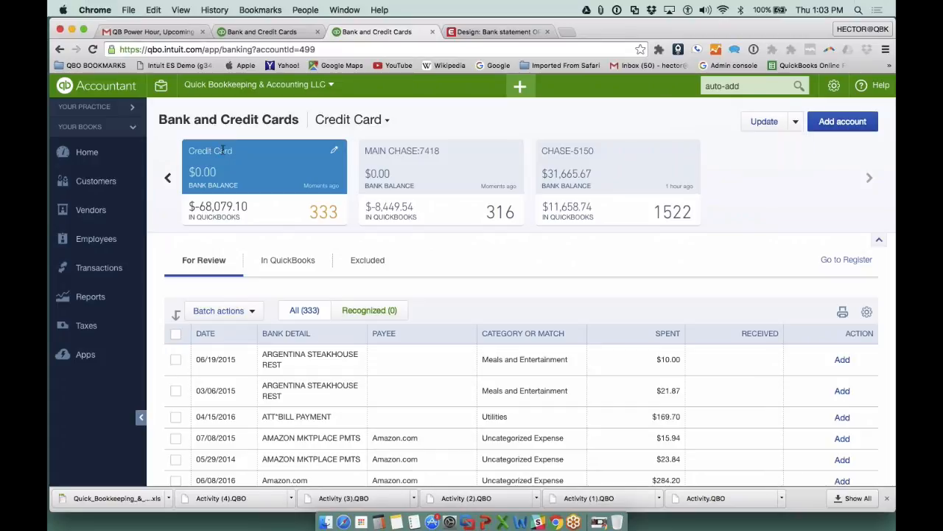
click(796, 122)
click(773, 165)
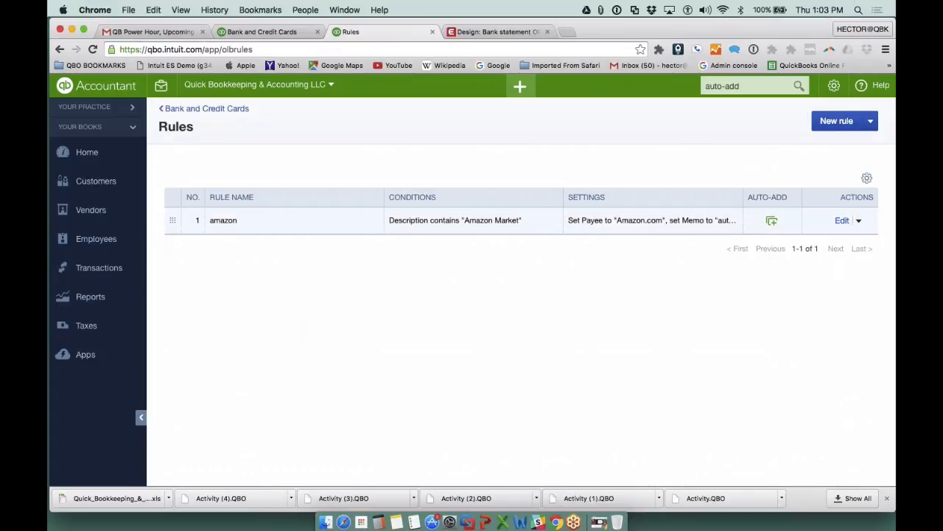
click(842, 220)
click(410, 138)
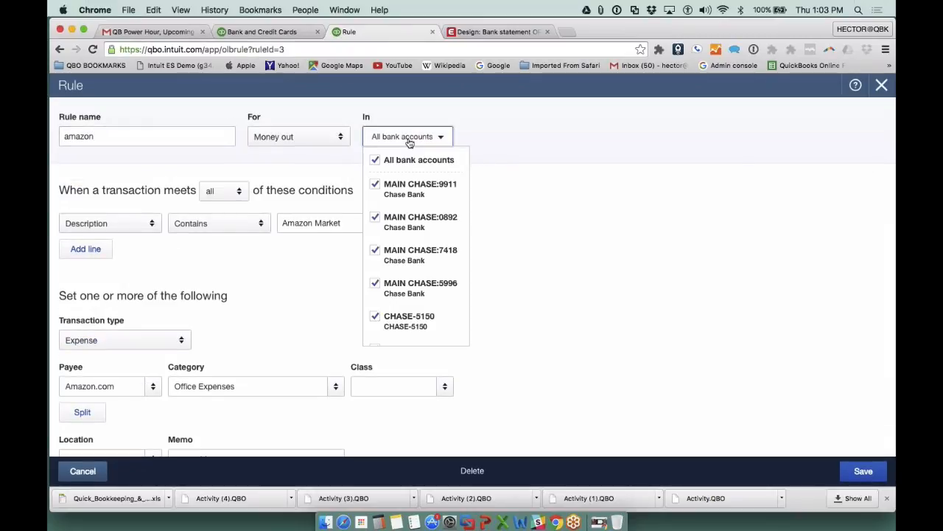
scroll(412, 250, down, 1)
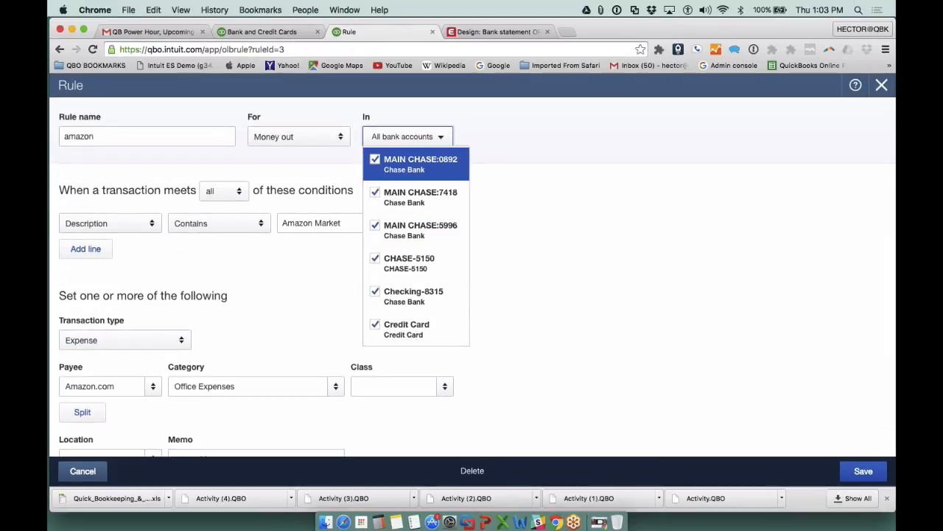
scroll(413, 217, up, 2)
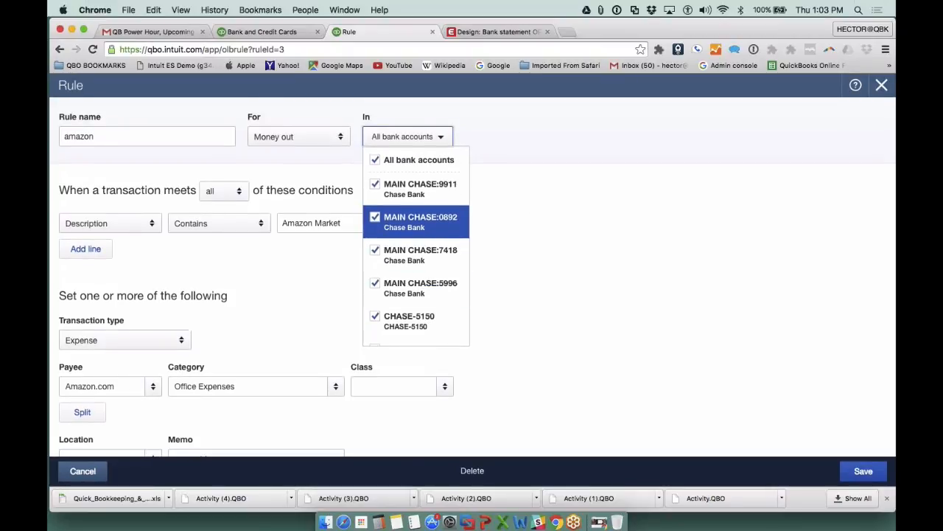
- Rename the rule as amazon2
double_click(145, 137)
click(145, 137)
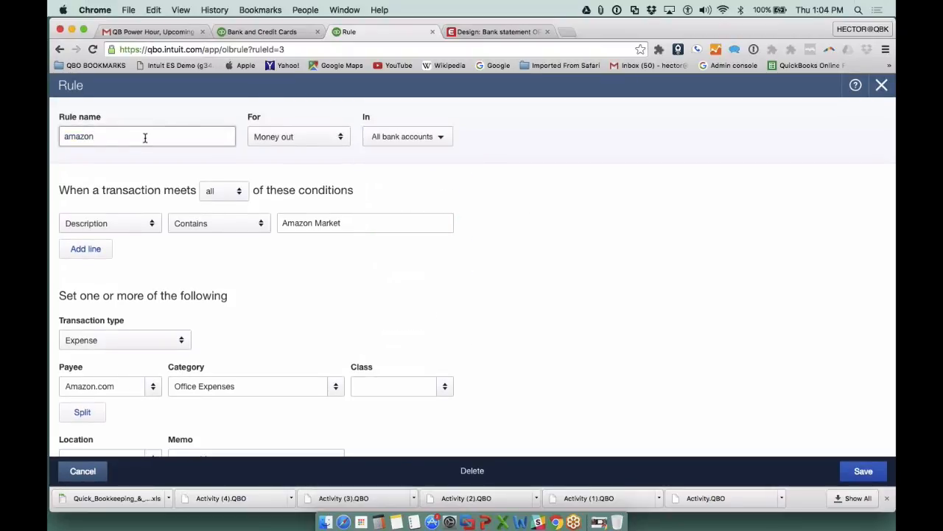
text(2)
- Deselect all bank accounts for the rule and select them all again
click(383, 137)
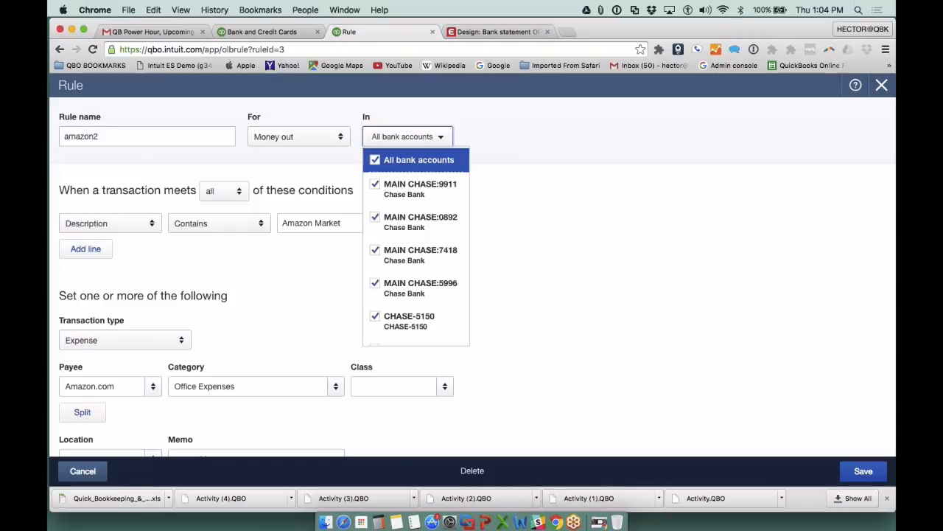
click(376, 160)
click(376, 160)
scroll(398, 193, down, 2)
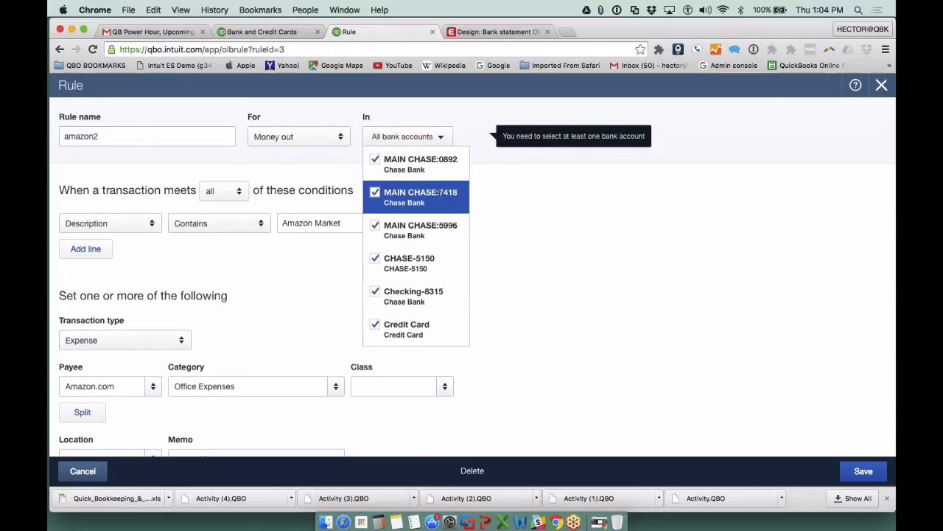
scroll(413, 251, up, 2)
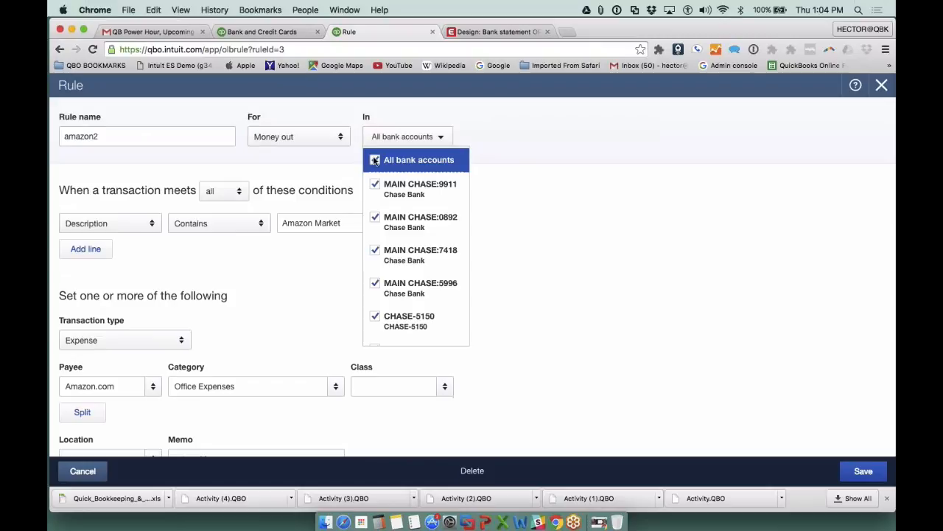
- Change the rule's description condition to contain "Amazon" and save the rule
double_click(111, 139)
scroll(294, 378, down, 1)
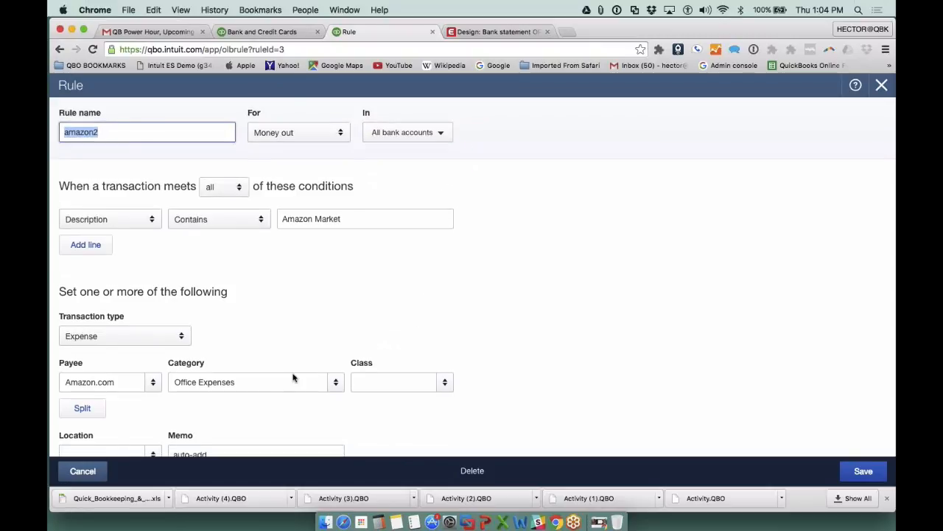
scroll(293, 377, down, 2)
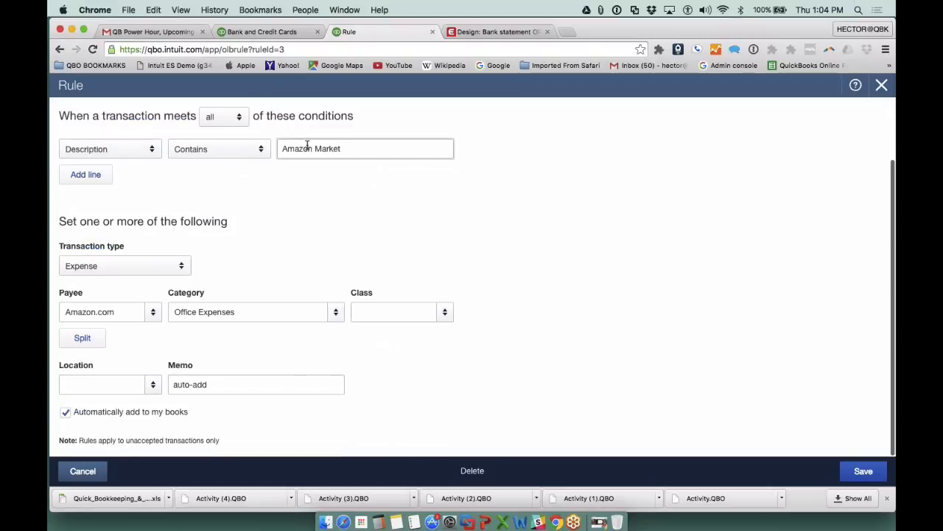
drag(312, 148, 415, 160)
key(BackSpace)
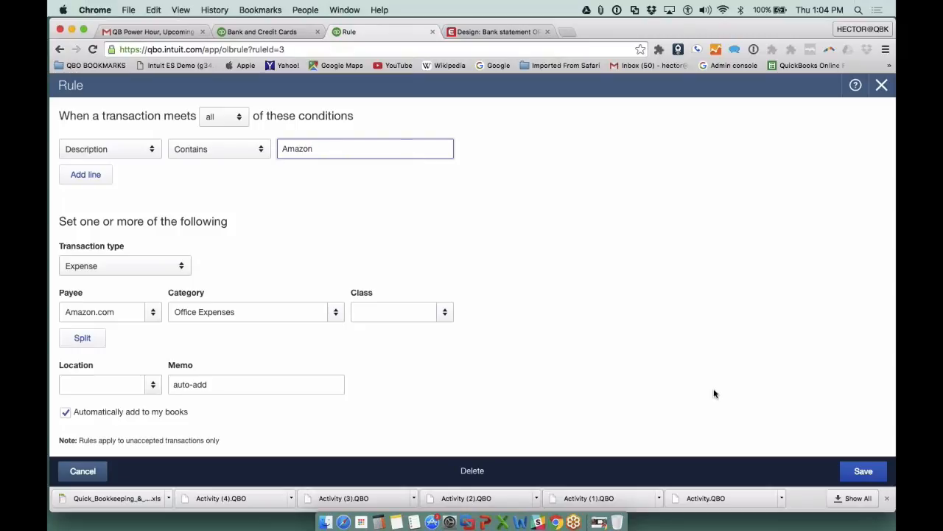
click(863, 470)
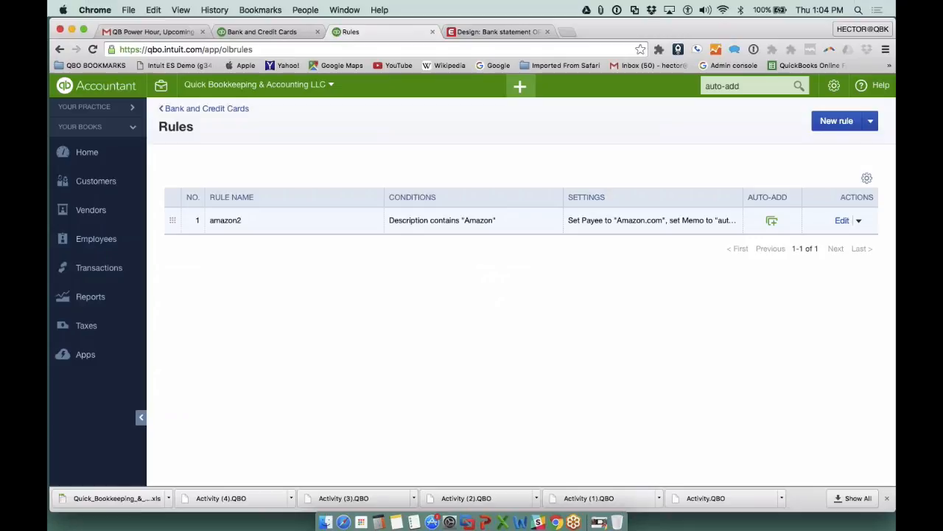
- Switch to the QB Power Hour presentation in PowerPoint and start the slide show from the Tools to Convert Statements slide
key(ctrl+Up)
click(223, 204)
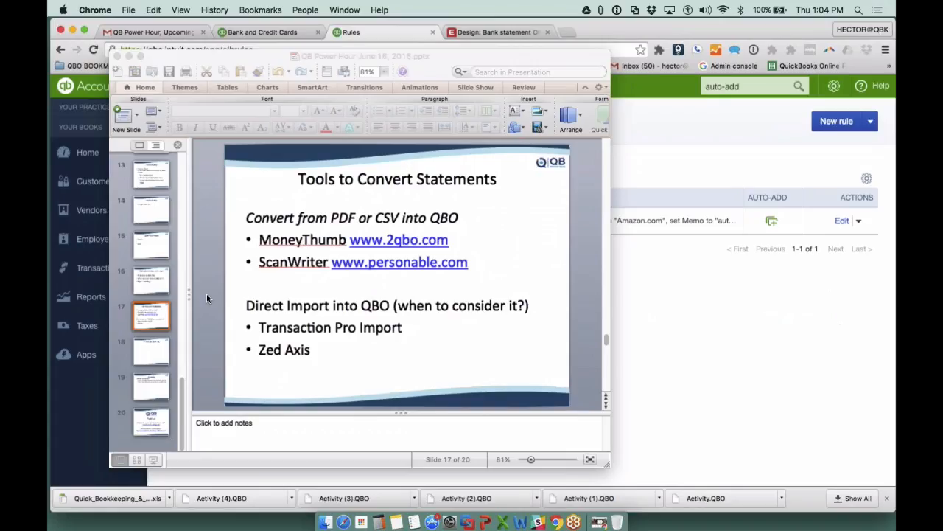
click(154, 459)
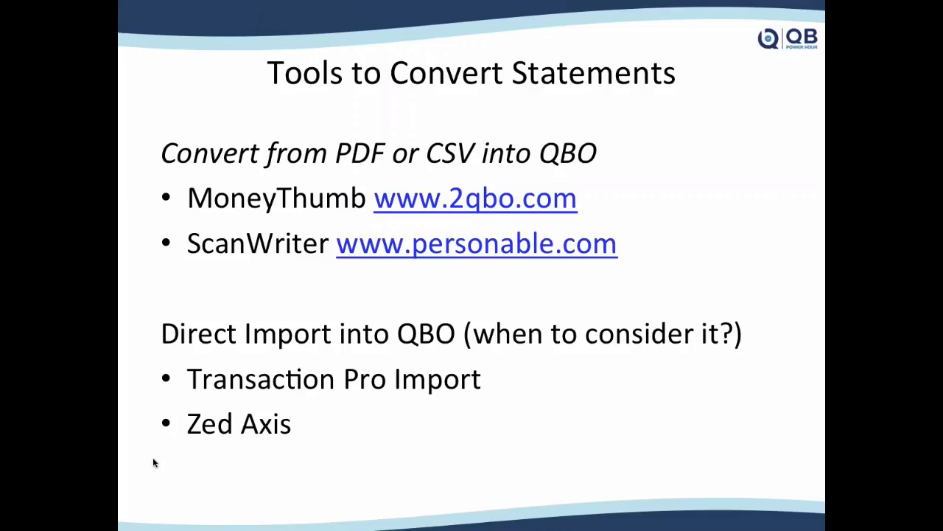
key(Right)
key(Right)
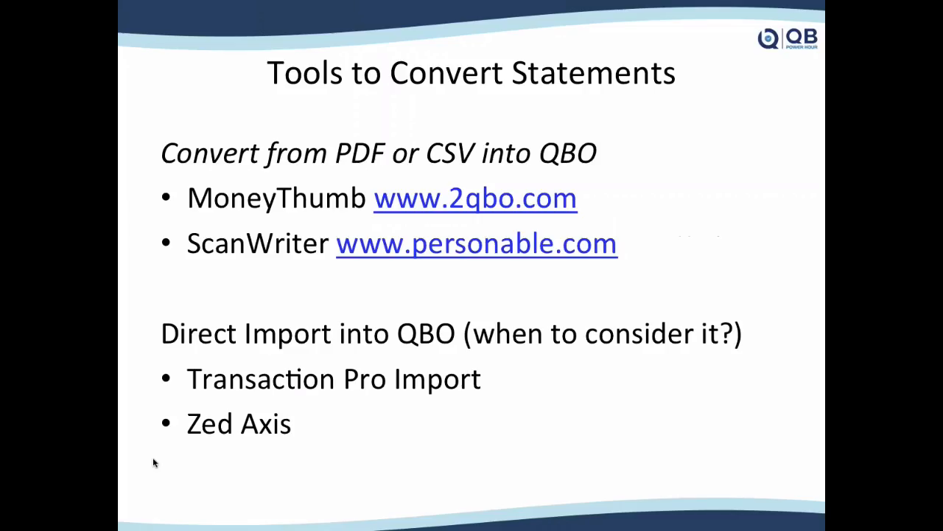